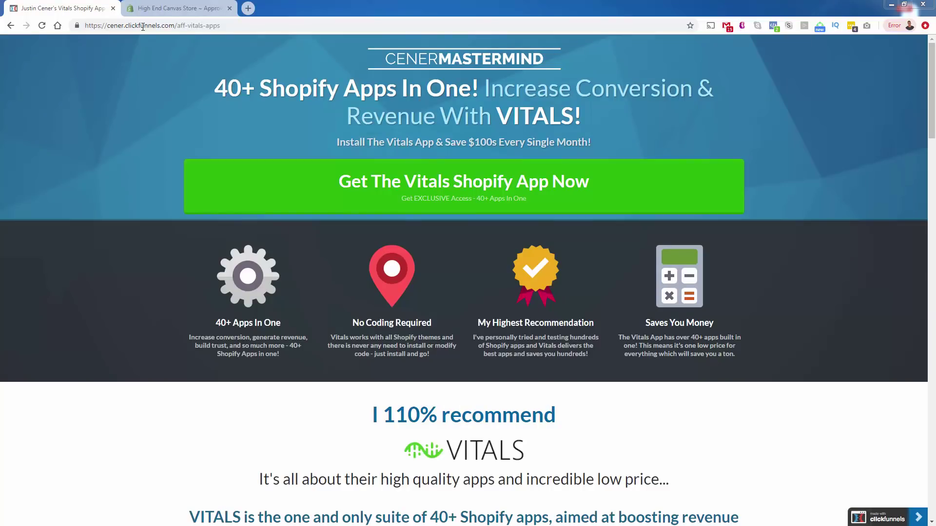
# Load the Vitals review page at apps.justincener.com
pyautogui.click(142, 25)
pyautogui.write('a')
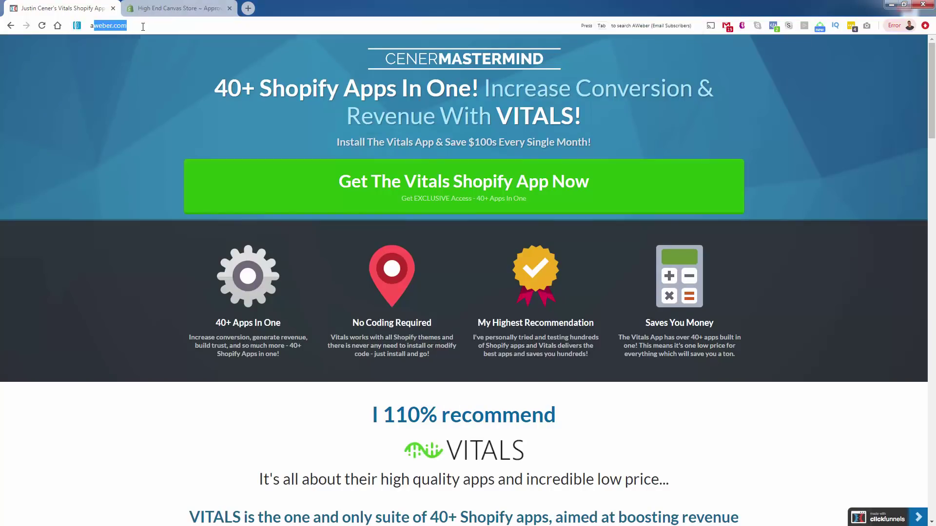
pyautogui.write('pps.justin')
pyautogui.press('Return')
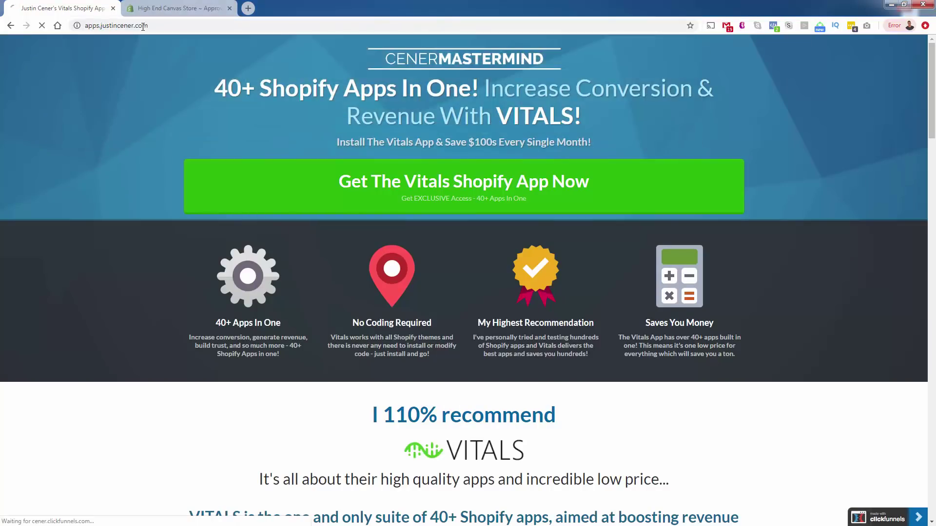
pyautogui.click(163, 27)
pyautogui.write('a')
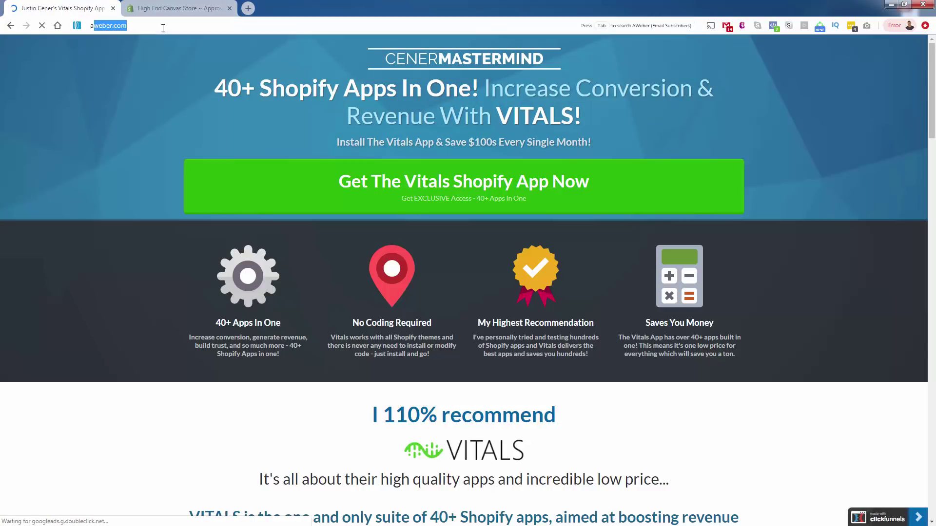
pyautogui.write('pps.justin')
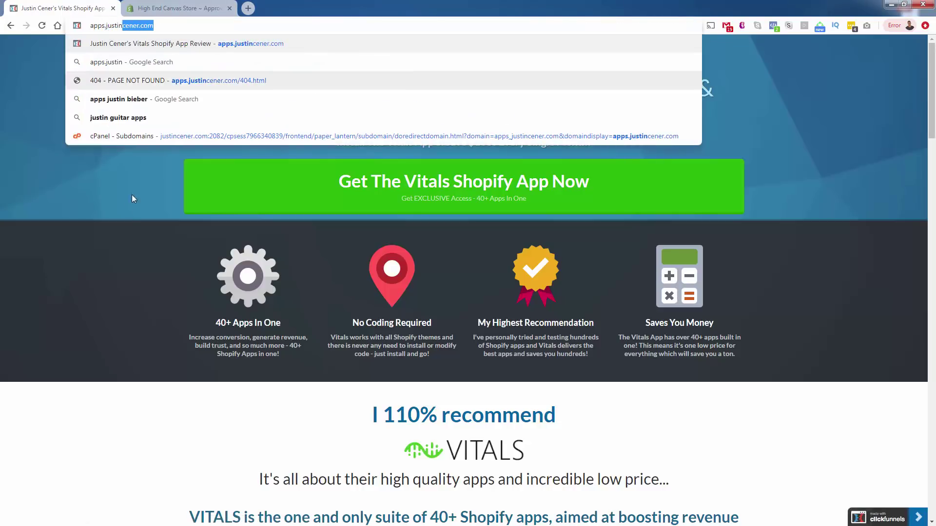
pyautogui.press('Return')
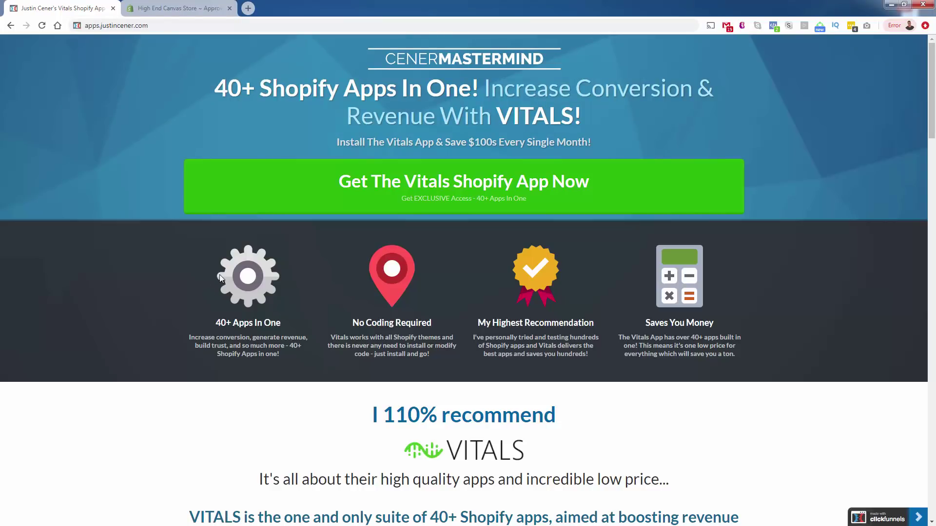
# Follow the offer to the VITALS 40+ apps in one listing in the Shopify App Store and start adding the app
pyautogui.click(391, 204)
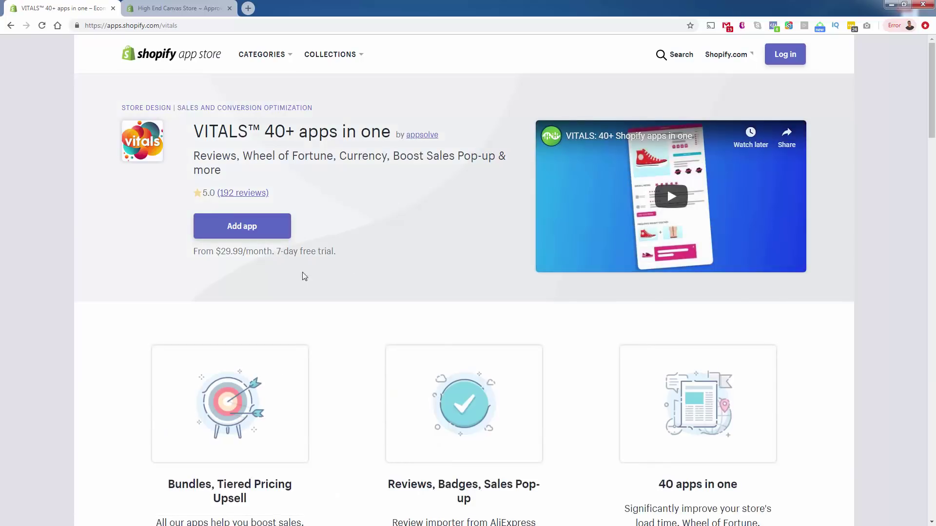
pyautogui.moveTo(277, 252); pyautogui.dragTo(320, 263)
pyautogui.click(252, 273)
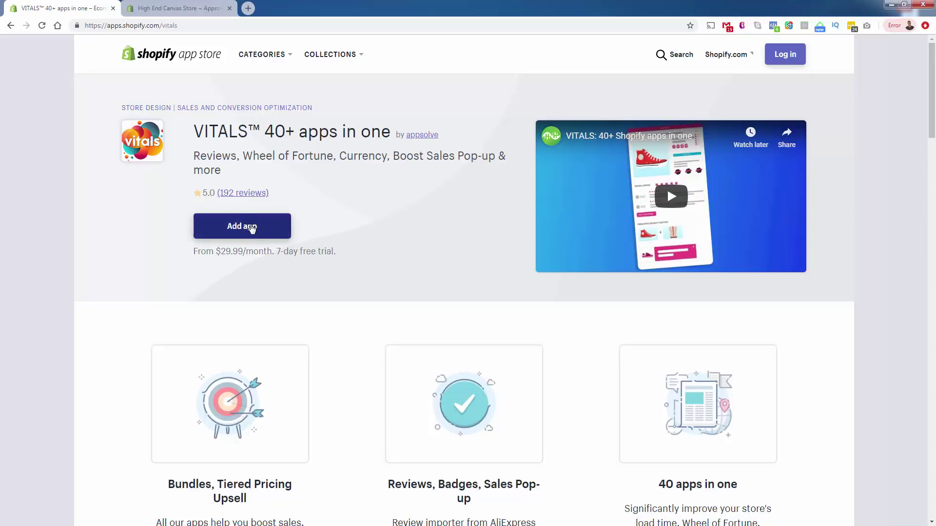
pyautogui.click(255, 234)
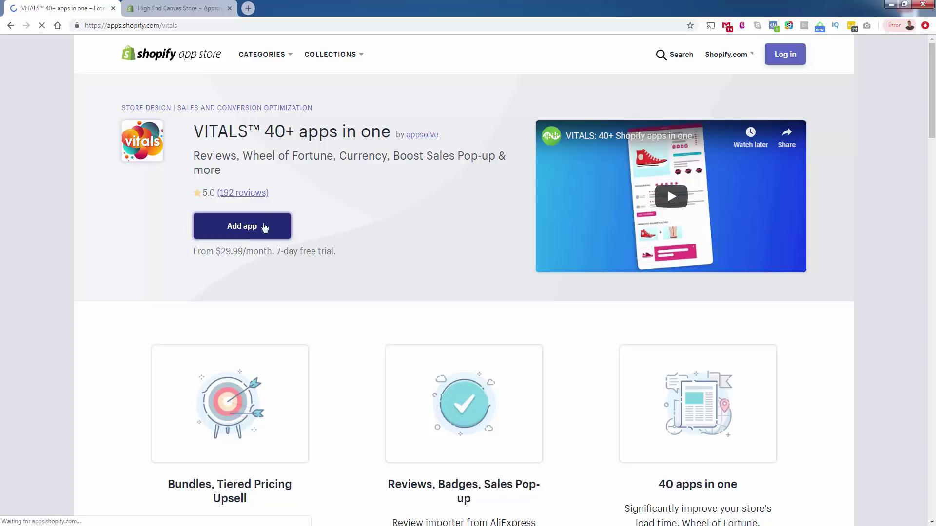
# Switch to the High End Canvas Store's charge approval page and start the free trial of the VITALS Lite plan
pyautogui.click(166, 11)
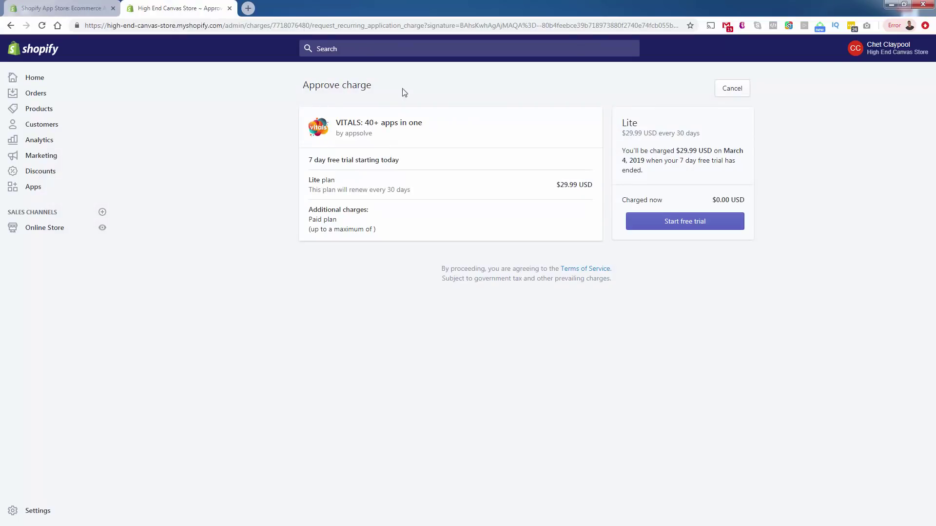
pyautogui.click(701, 220)
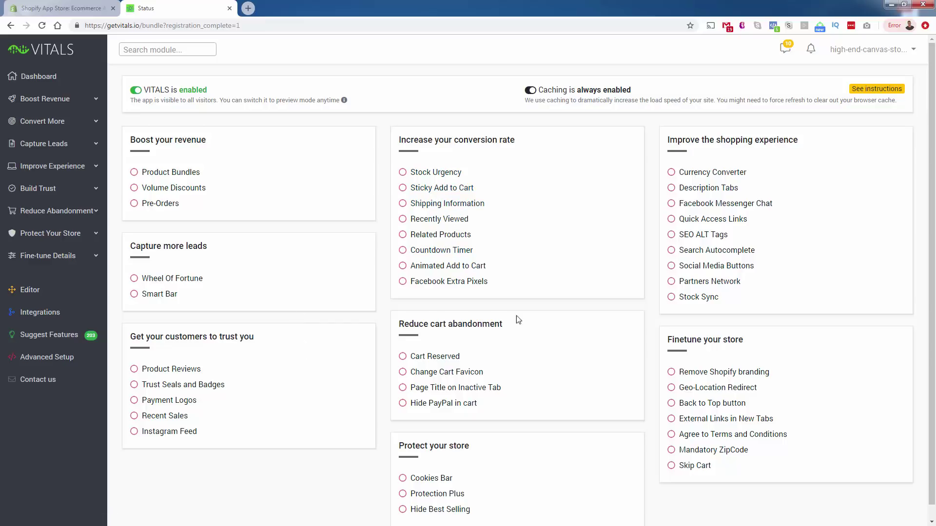
pyautogui.scroll(-1, 334, 252)
pyautogui.scroll(1, 335, 249)
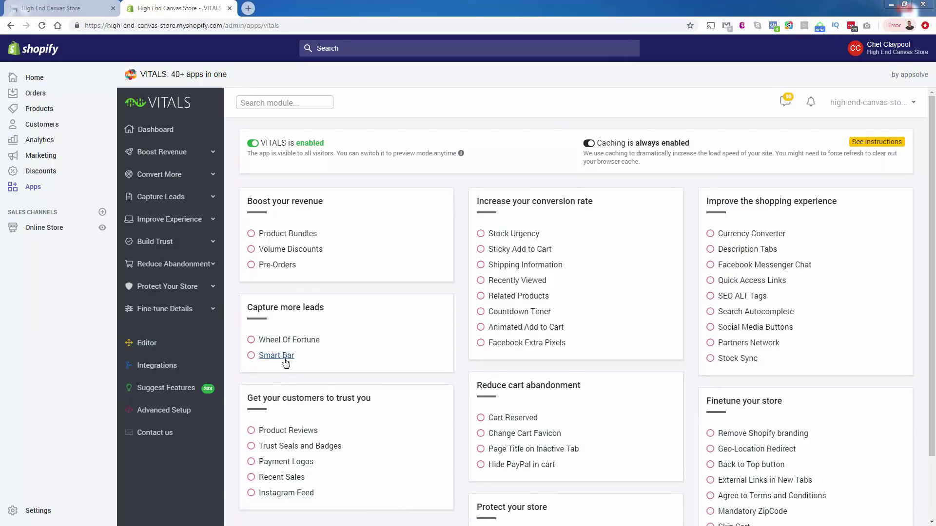
# Open the Wheel Of Fortune module under the lead-capture features and switch it on
pyautogui.click(288, 340)
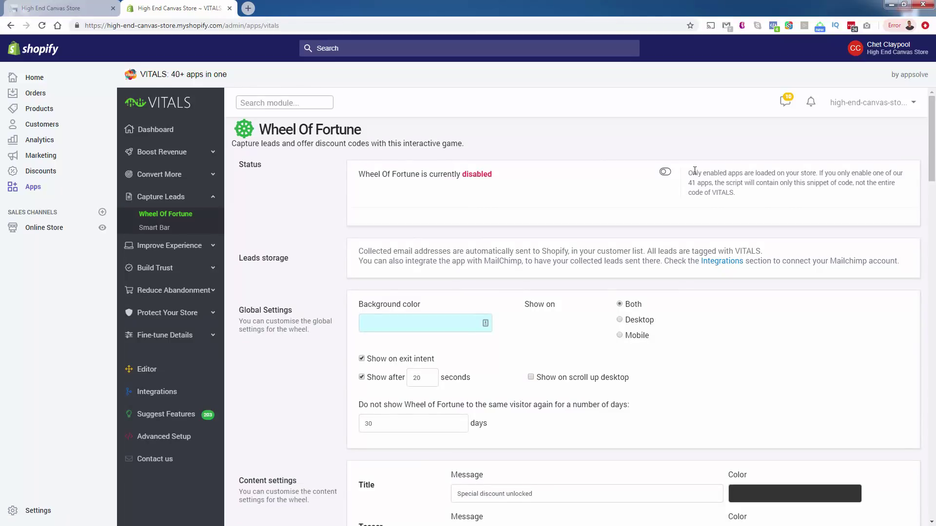
pyautogui.moveTo(695, 170); pyautogui.dragTo(751, 197)
pyautogui.click(751, 197)
pyautogui.click(663, 173)
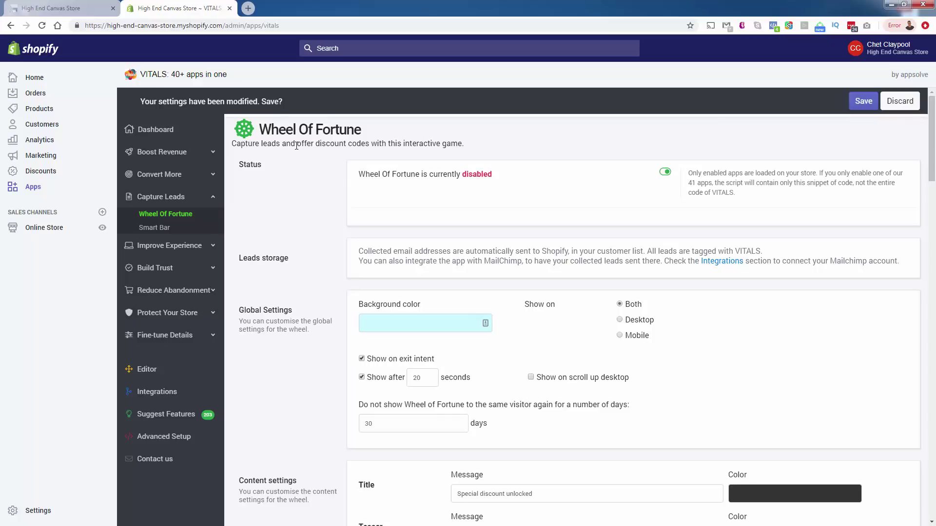
# Review the leads storage note and set the Wheel Of Fortune to show after 10 seconds
pyautogui.scroll(-1, 301, 196)
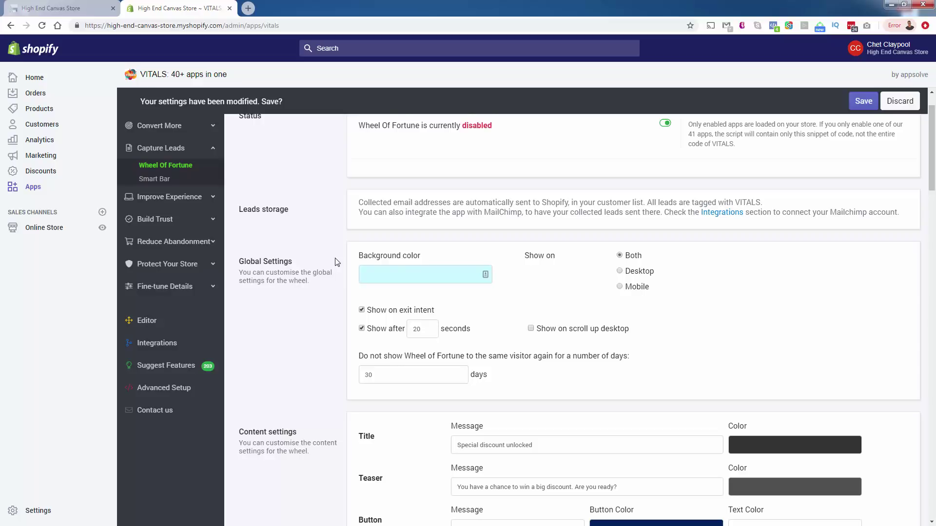
pyautogui.scroll(-1, 335, 262)
pyautogui.scroll(1, 321, 265)
pyautogui.tripleClick(260, 210)
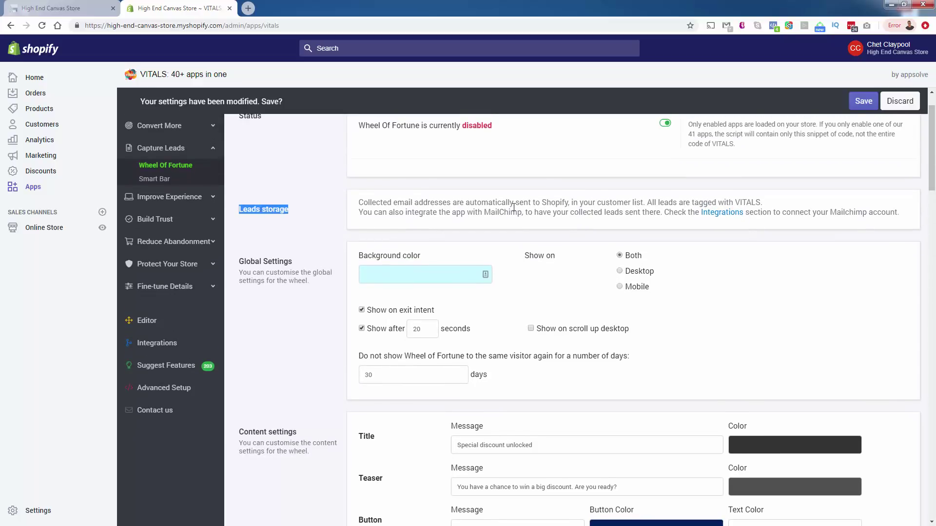
pyautogui.click(329, 240)
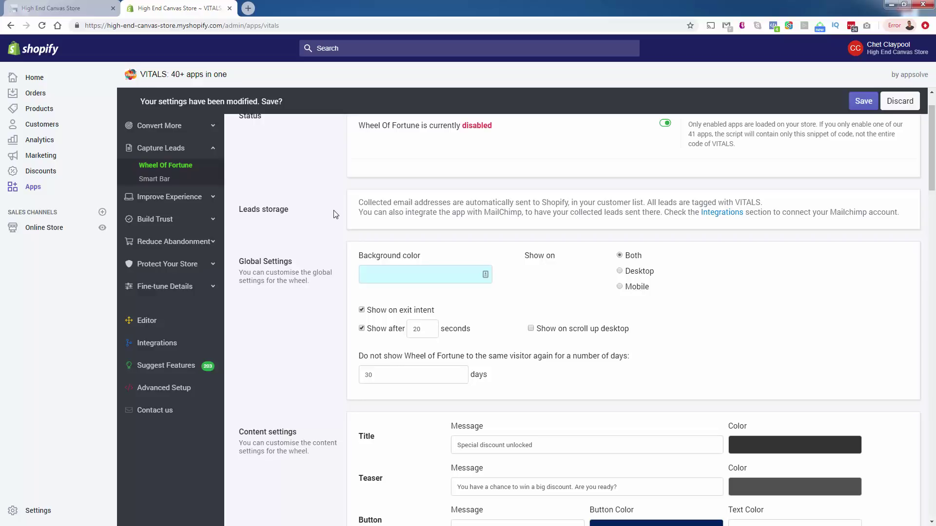
pyautogui.scroll(-1, 330, 290)
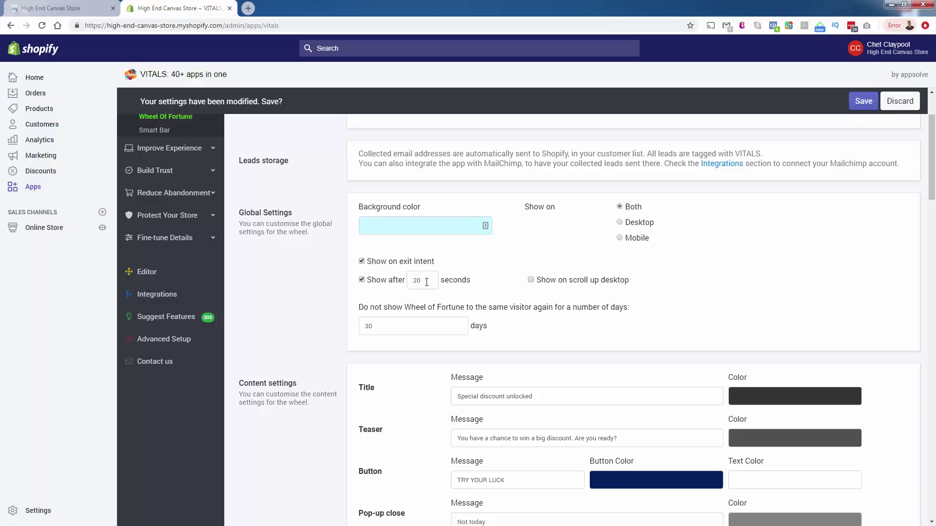
pyautogui.doubleClick(426, 282)
pyautogui.write('1010')
pyautogui.click(300, 330)
# Set the period for not showing the Wheel Of Fortune to the same visitor again to 7 days
pyautogui.doubleClick(393, 331)
pyautogui.write('10')
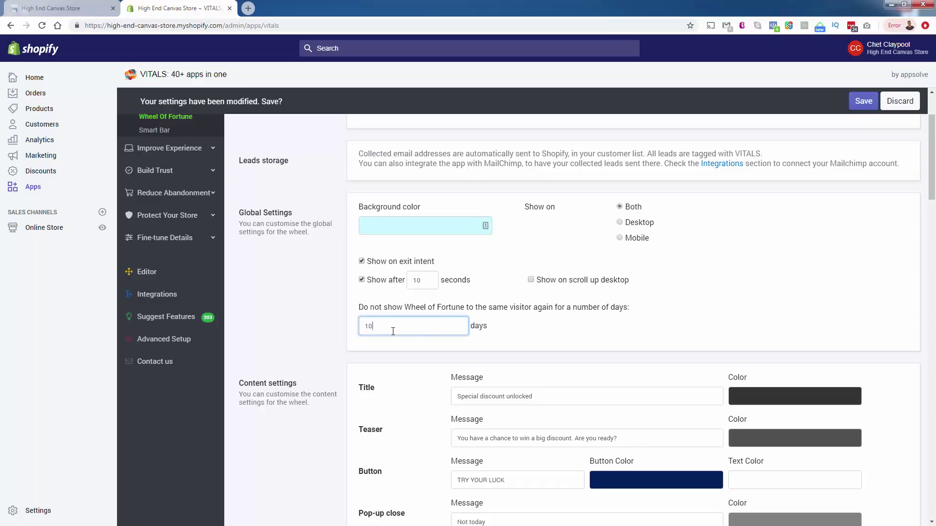
pyautogui.doubleClick(392, 331)
pyautogui.write('7')
pyautogui.click(298, 309)
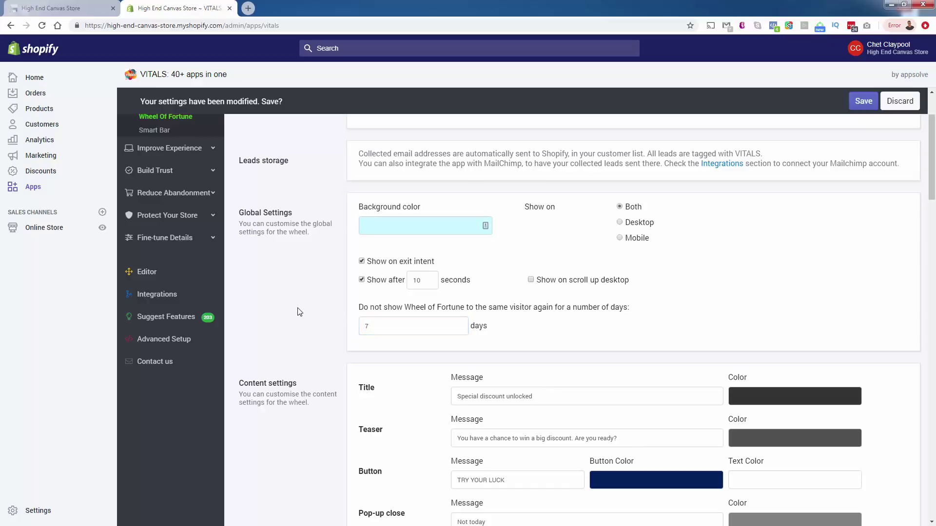
# Examine the wheel's content messages, colour themes, manual trigger themes and the slice and coupon code settings
pyautogui.scroll(-3, 324, 365)
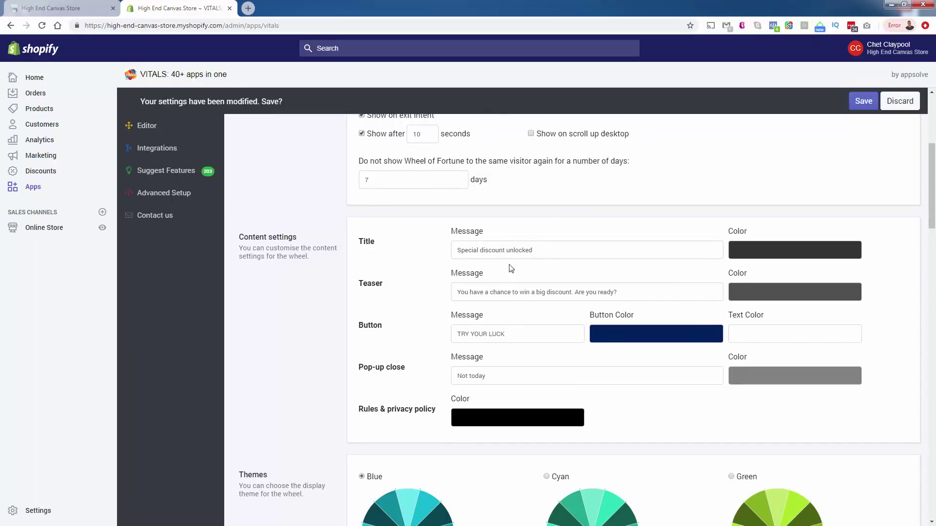
pyautogui.scroll(-1, 501, 321)
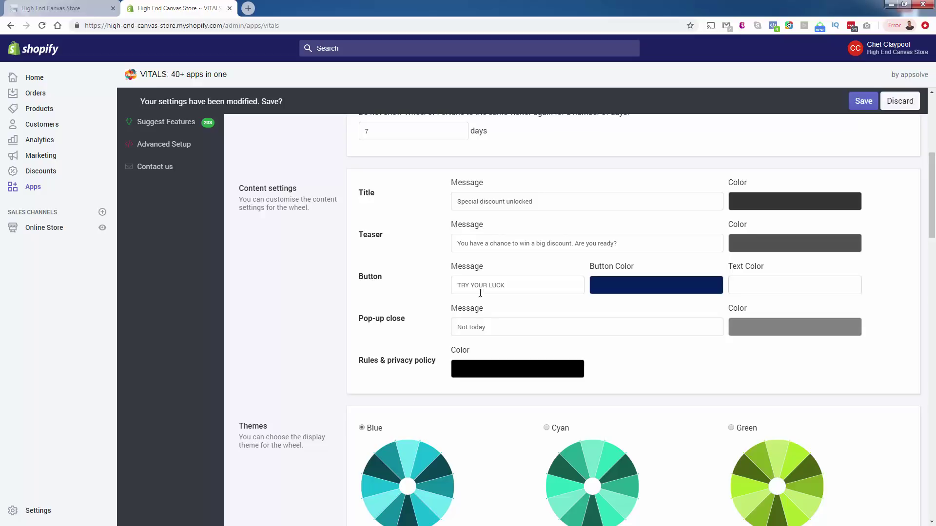
pyautogui.scroll(-2, 259, 387)
pyautogui.scroll(-2, 259, 387)
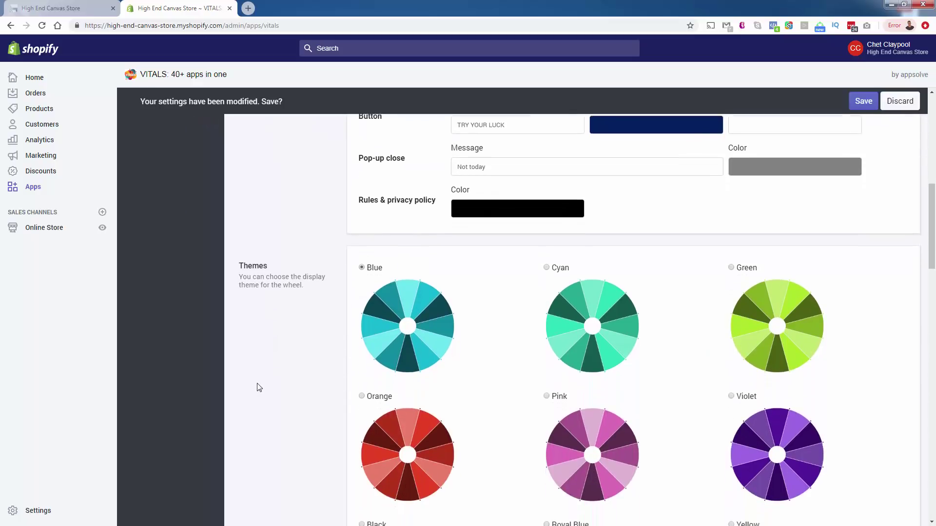
pyautogui.click(80, 10)
pyautogui.click(161, 9)
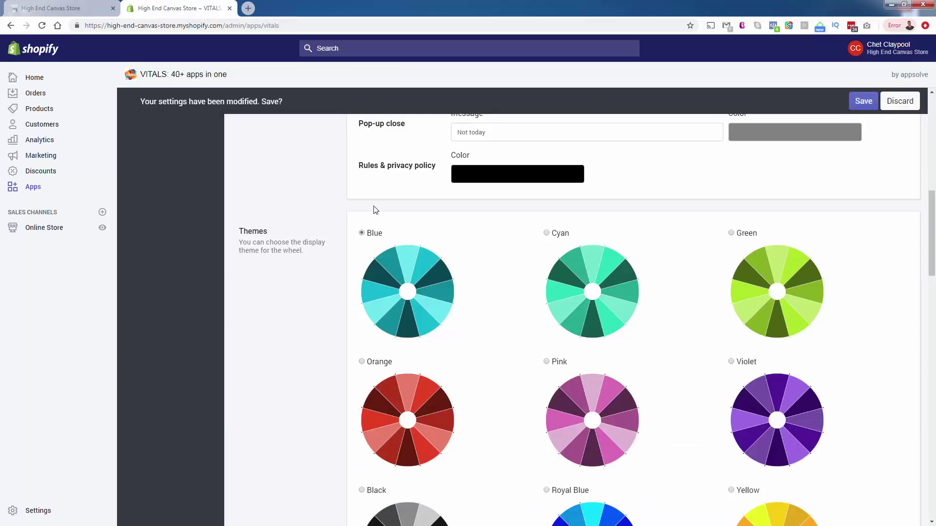
pyautogui.scroll(-3, 382, 302)
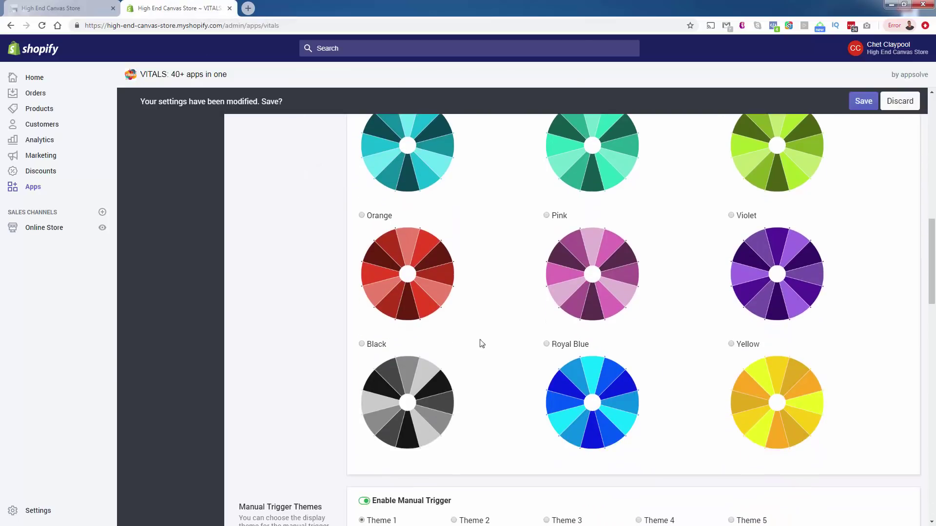
pyautogui.scroll(3, 487, 336)
pyautogui.scroll(-5, 239, 356)
pyautogui.scroll(-2, 242, 353)
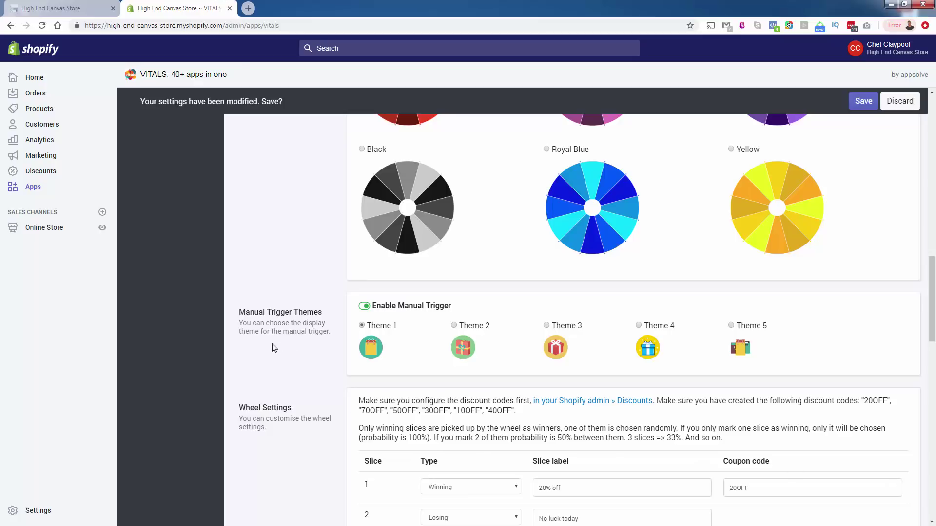
pyautogui.scroll(-5, 274, 348)
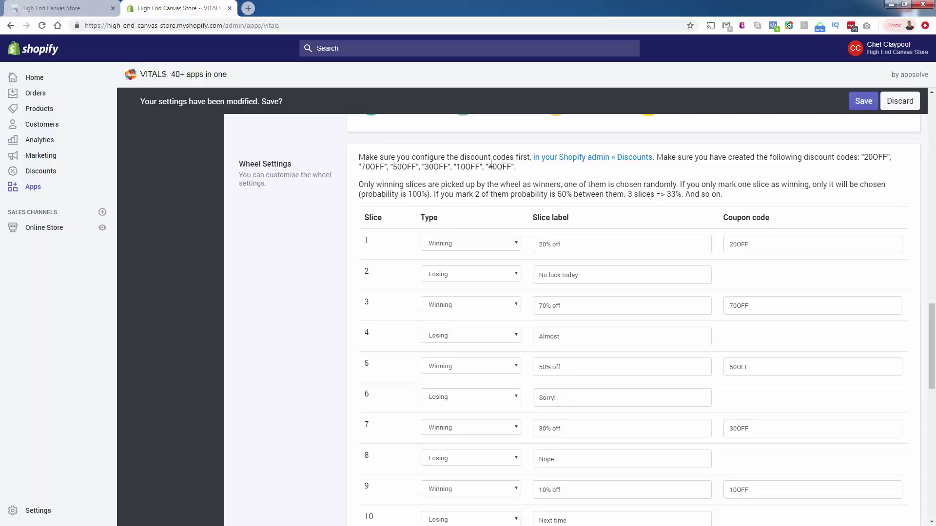
# Open the store's Discounts page in a new browser tab and copy slice 1's coupon code 20OFF for use there
pyautogui.rightClick(51, 171)
pyautogui.click(66, 180)
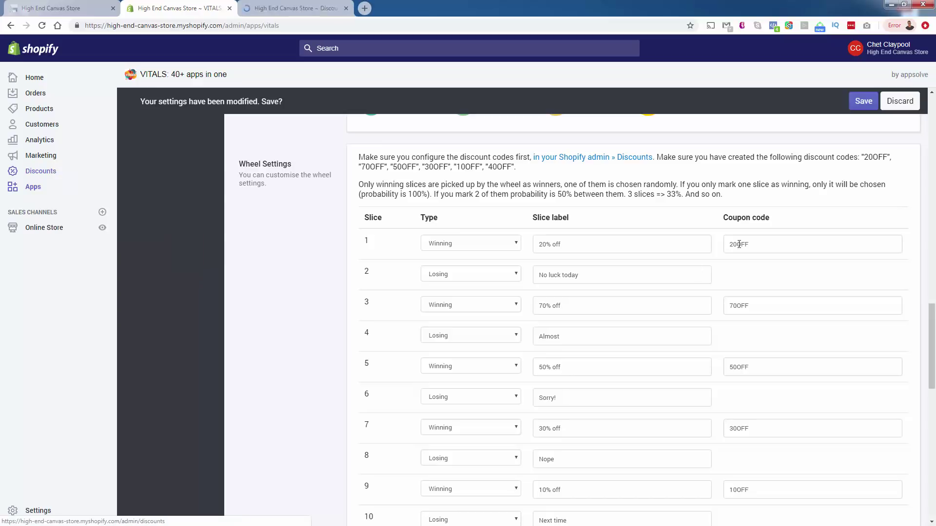
pyautogui.doubleClick(755, 245)
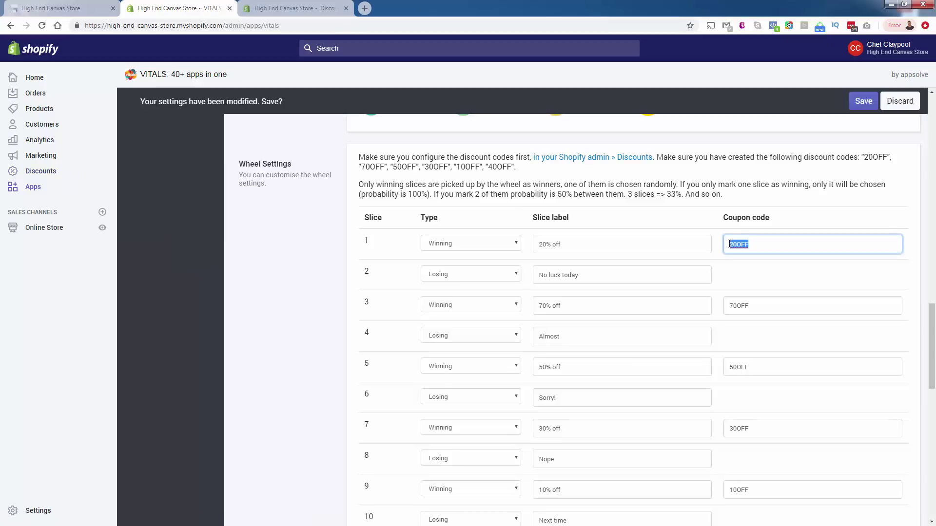
pyautogui.click(259, 15)
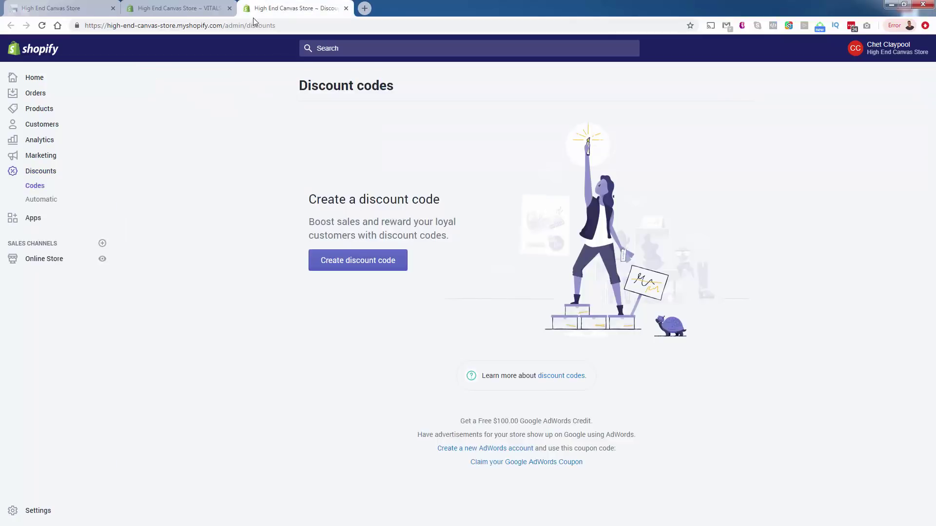
# Create a percentage discount code named 20OFF with a discount value of 20%
pyautogui.click(360, 268)
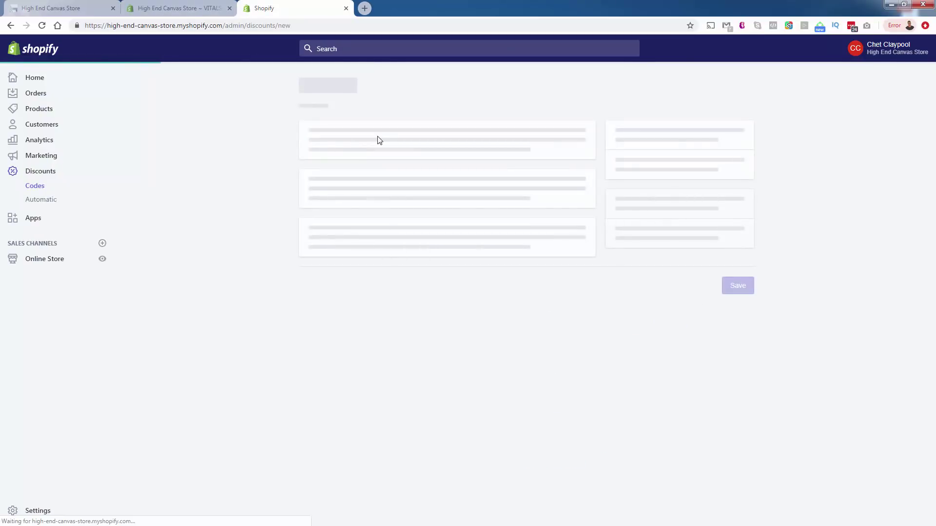
pyautogui.write('20OFF')
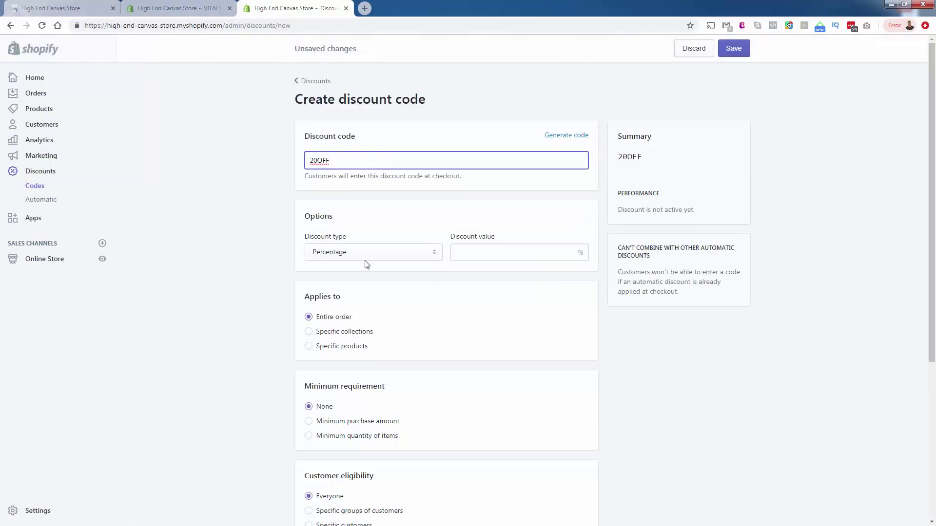
pyautogui.click(507, 265)
pyautogui.click(502, 253)
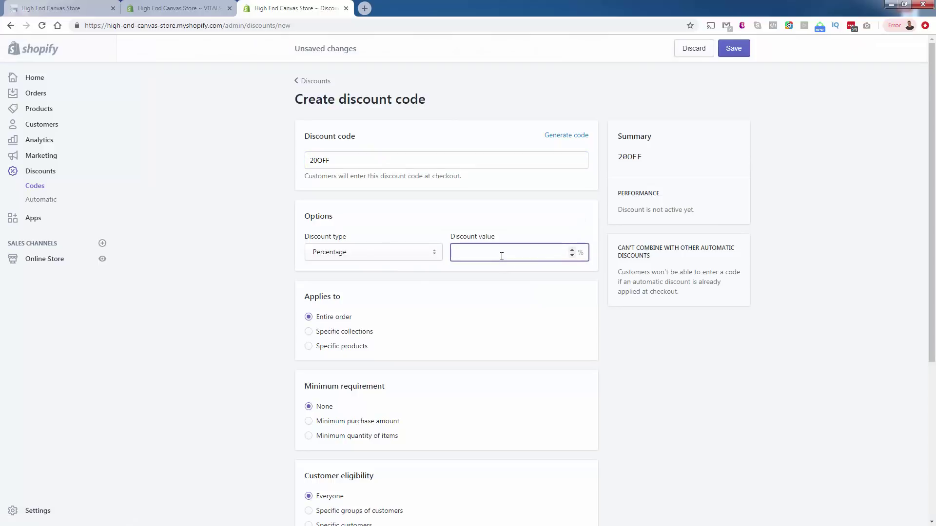
pyautogui.write('20')
pyautogui.click(193, 313)
# Limit the 20OFF discount to one use per customer and save it
pyautogui.scroll(-4, 309, 403)
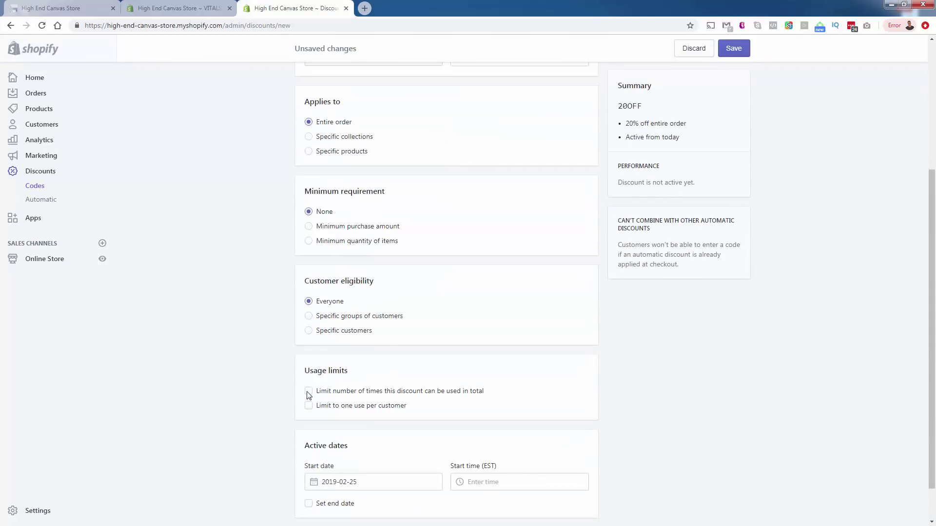
pyautogui.click(309, 406)
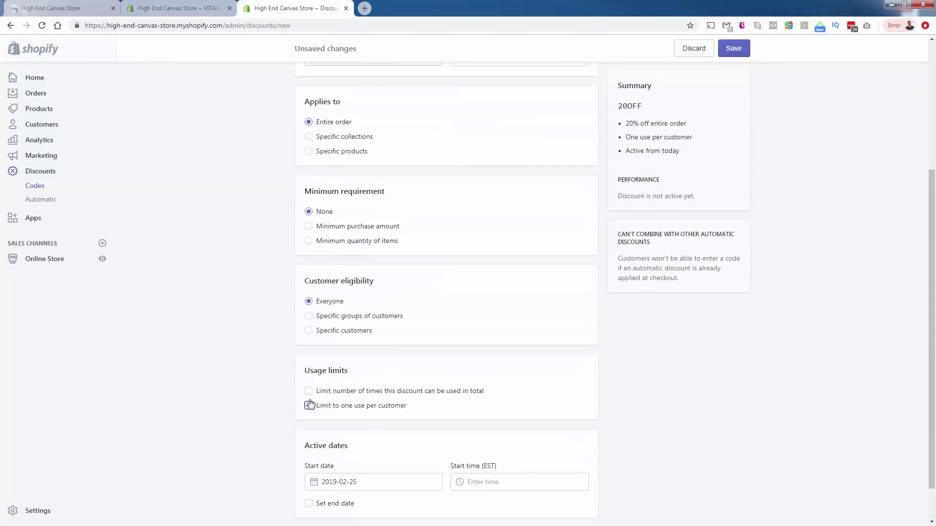
pyautogui.click(739, 51)
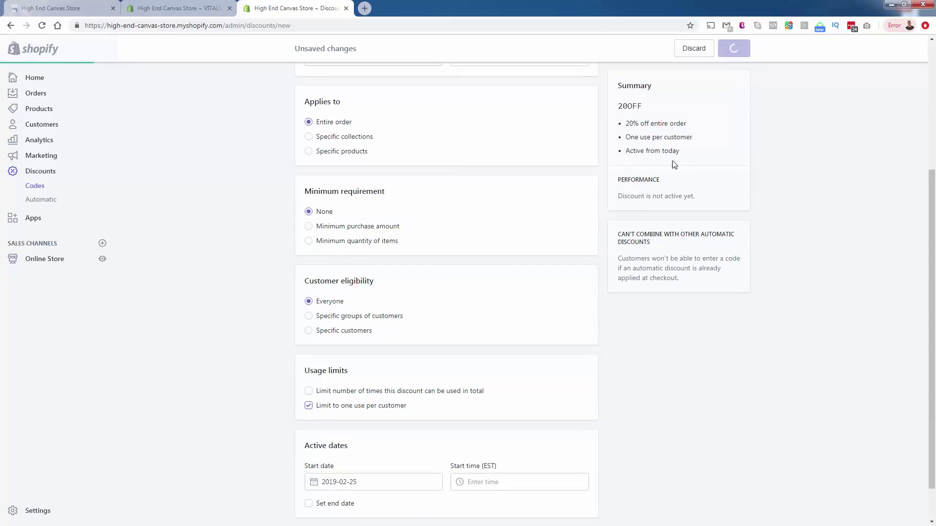
# Copy slice 3's coupon code 70OFF from the wheel settings and open four new discount code forms in separate tabs
pyautogui.click(178, 8)
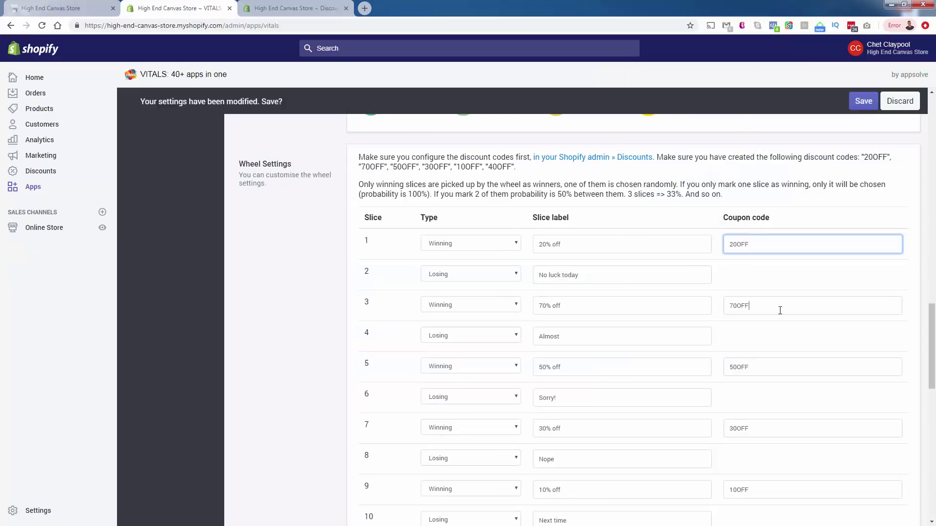
pyautogui.doubleClick(739, 305)
pyautogui.click(292, 7)
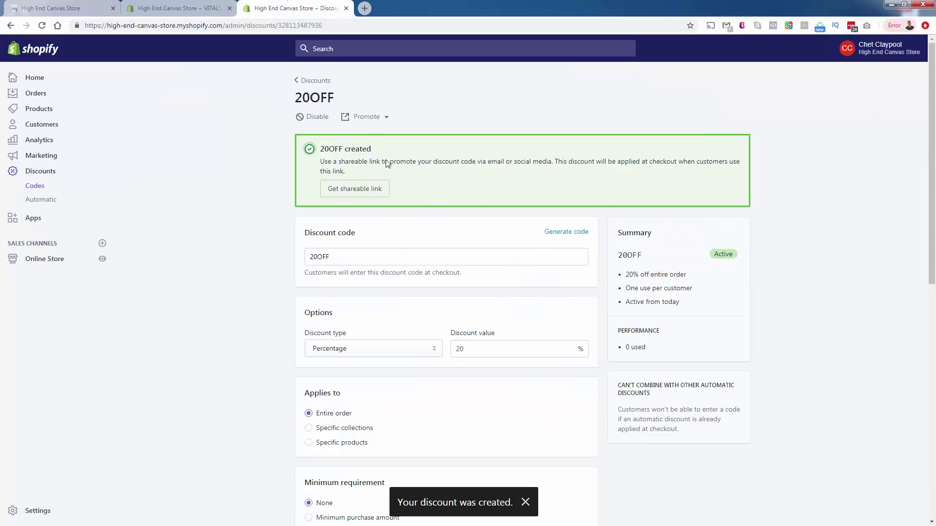
pyautogui.click(35, 186)
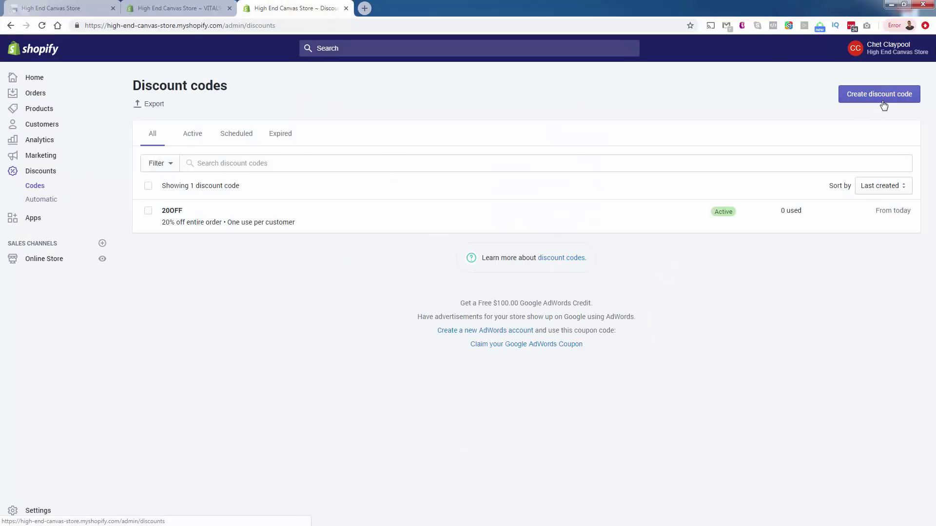
pyautogui.click(881, 104)
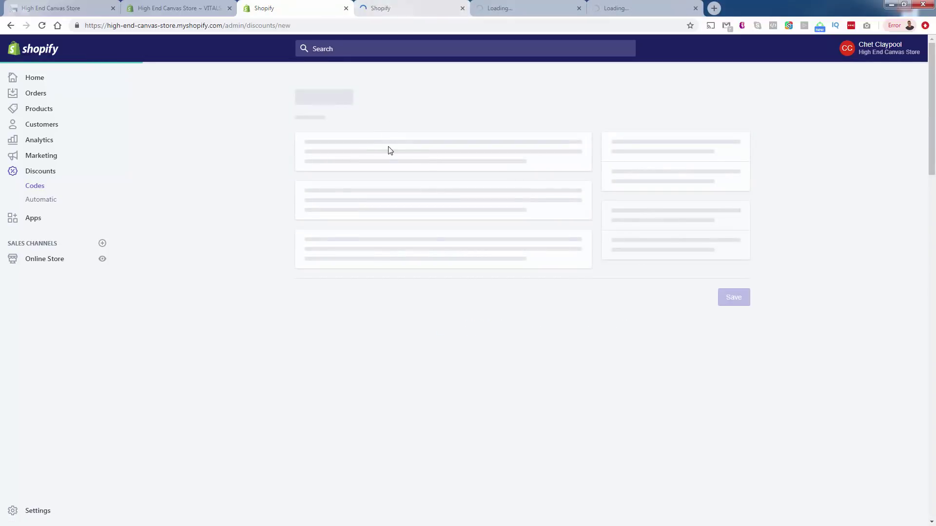
# Create the percentage discount code 70OFF with a value of 70%, limited to one use per customer, and save it
pyautogui.write('70OFF')
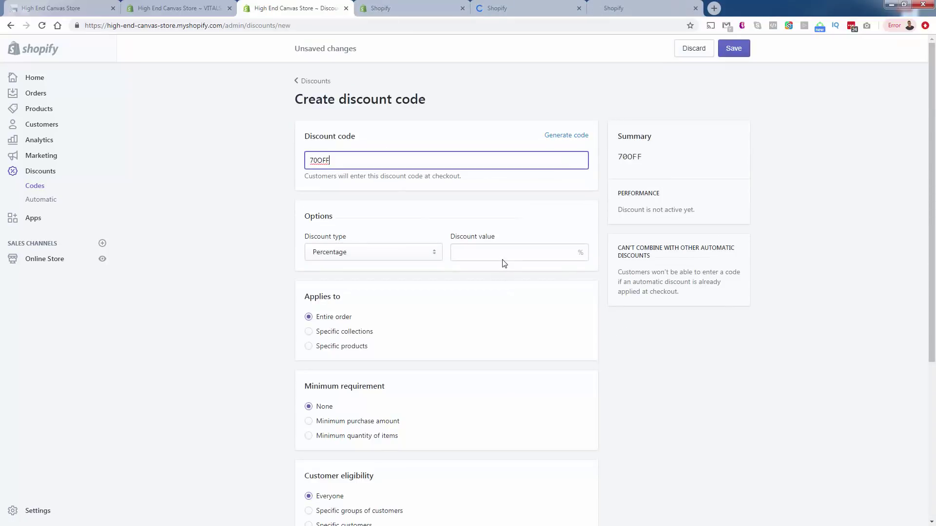
pyautogui.click(496, 255)
pyautogui.write('70')
pyautogui.click(165, 375)
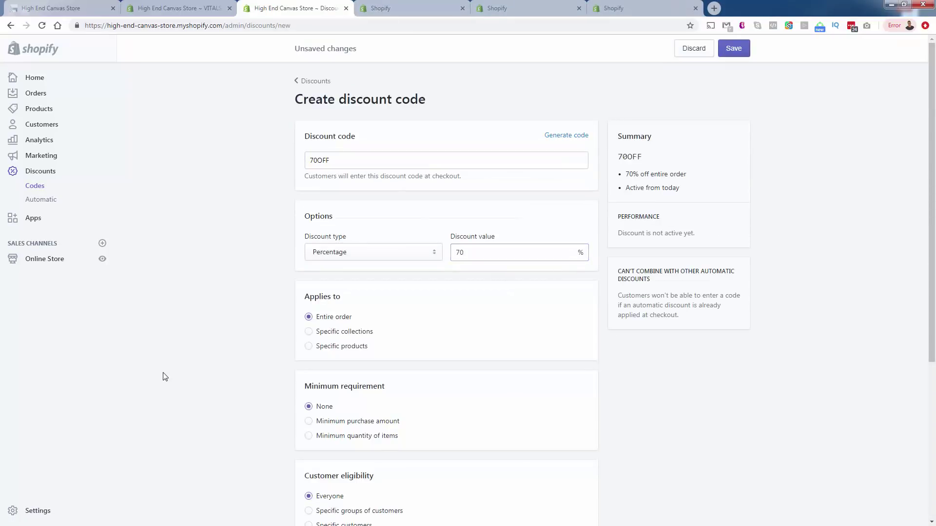
pyautogui.scroll(-5, 165, 376)
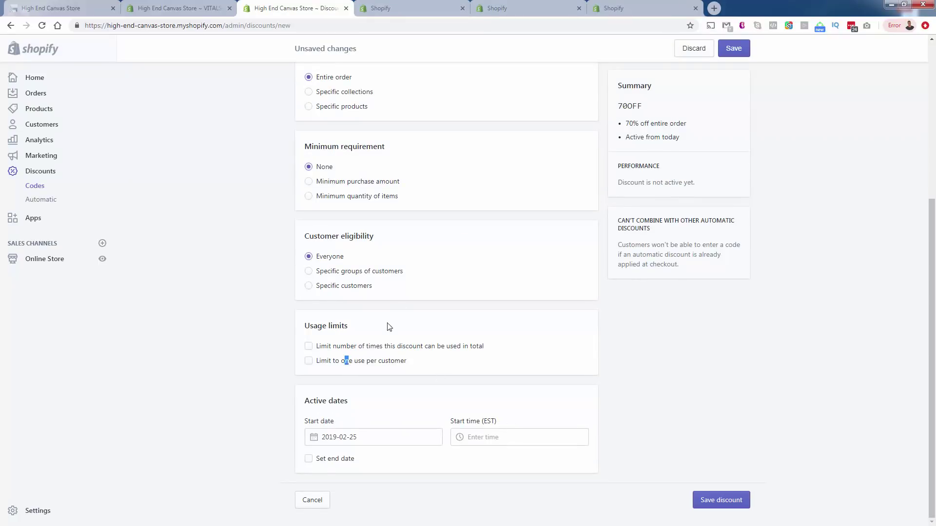
pyautogui.click(347, 361)
pyautogui.click(734, 48)
# Copy slice 5's coupon code 50OFF from the wheel settings into the next blank discount code form
pyautogui.click(175, 8)
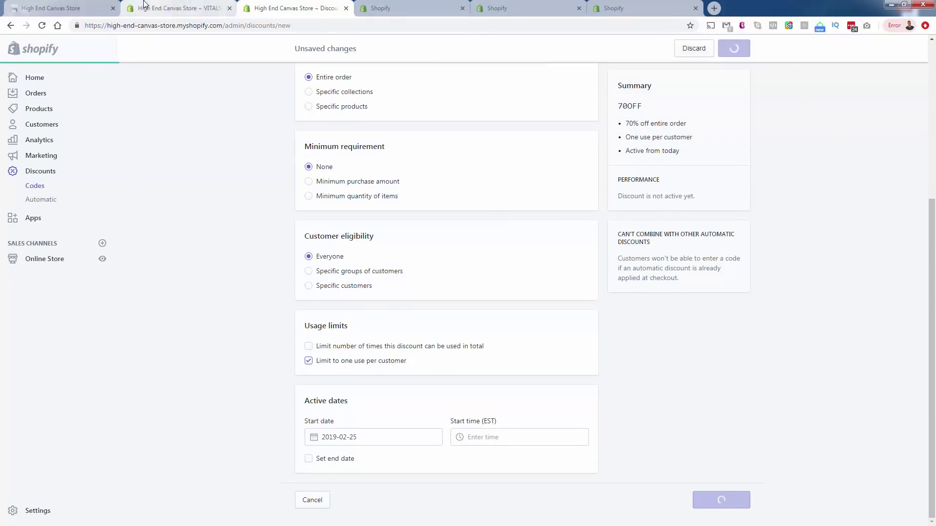
pyautogui.click(792, 372)
pyautogui.hotkey('ctrl', 'a')
pyautogui.hotkey('ctrl', 'c')
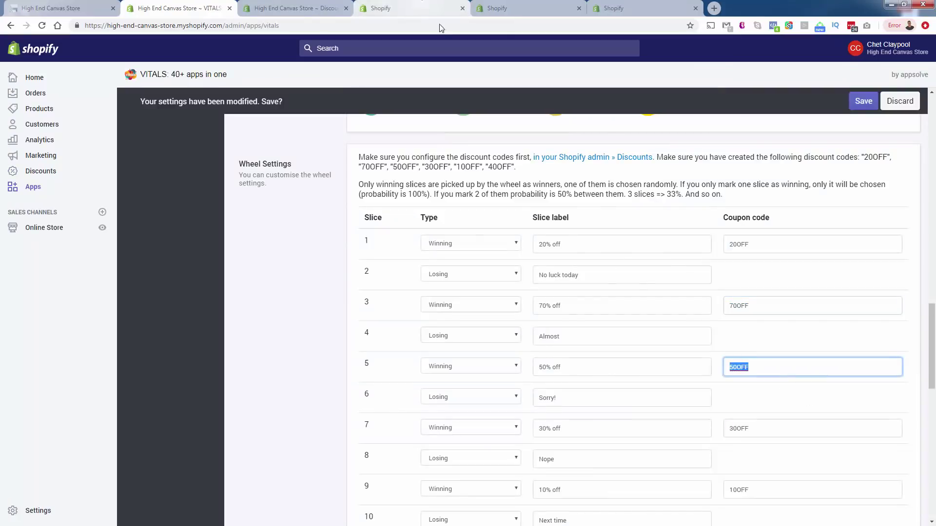
pyautogui.click(414, 8)
pyautogui.hotkey('ctrl', 'v')
# Set the 50OFF discount value to 50%, limit it to one use per customer and save it
pyautogui.click(501, 255)
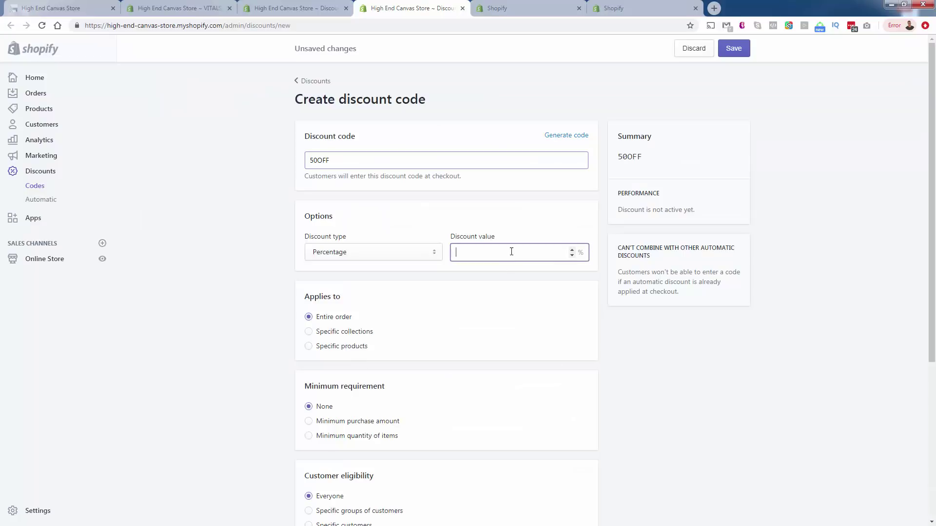
pyautogui.write('50')
pyautogui.scroll(-5, 511, 252)
pyautogui.click(338, 362)
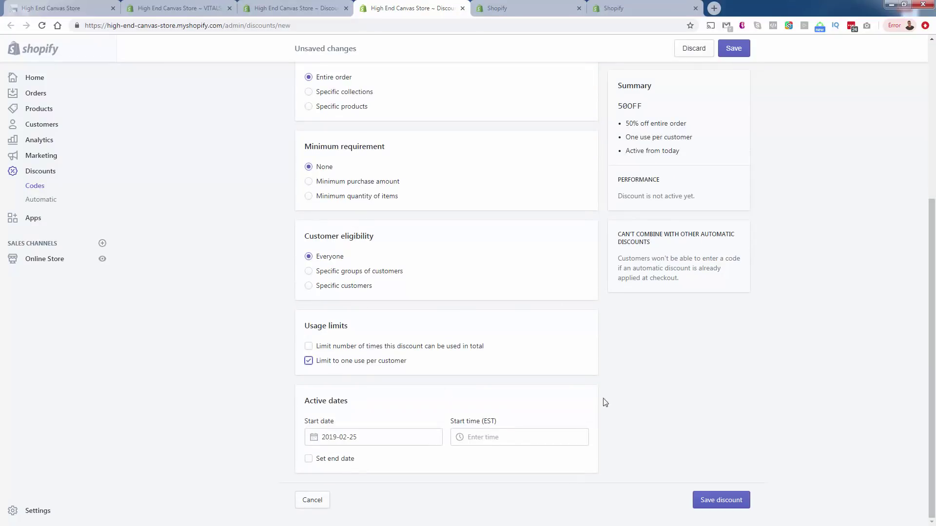
pyautogui.click(730, 48)
# Copy slice 7's coupon code 30OFF from the wheel settings into the next blank discount code form
pyautogui.hotkey('ctrl', 'pageup')
pyautogui.hotkey('ctrl', 'pageup')
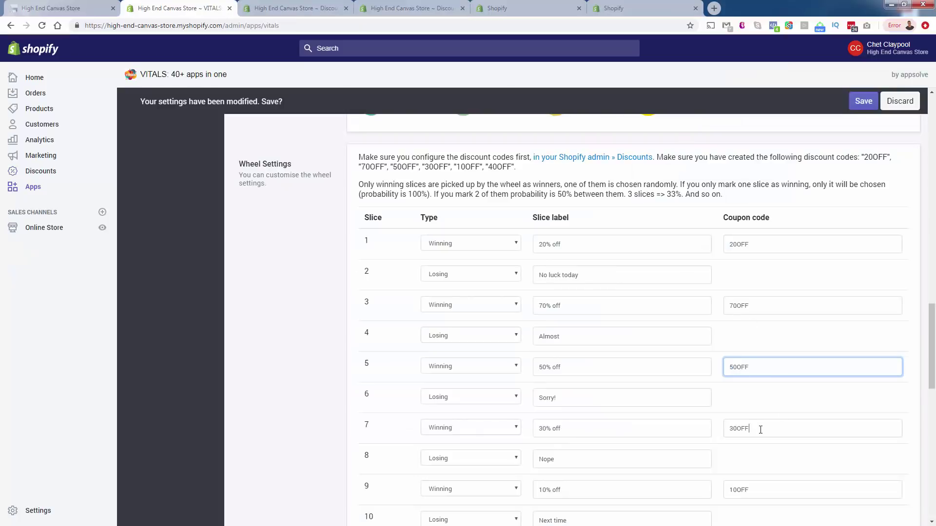
pyautogui.doubleClick(761, 430)
pyautogui.hotkey('ctrl', 'c')
pyautogui.hotkey('ctrl', 'pagedown')
pyautogui.hotkey('ctrl', 'pagedown')
pyautogui.hotkey('ctrl', 'pagedown')
pyautogui.click(407, 160)
pyautogui.hotkey('ctrl', 'v')
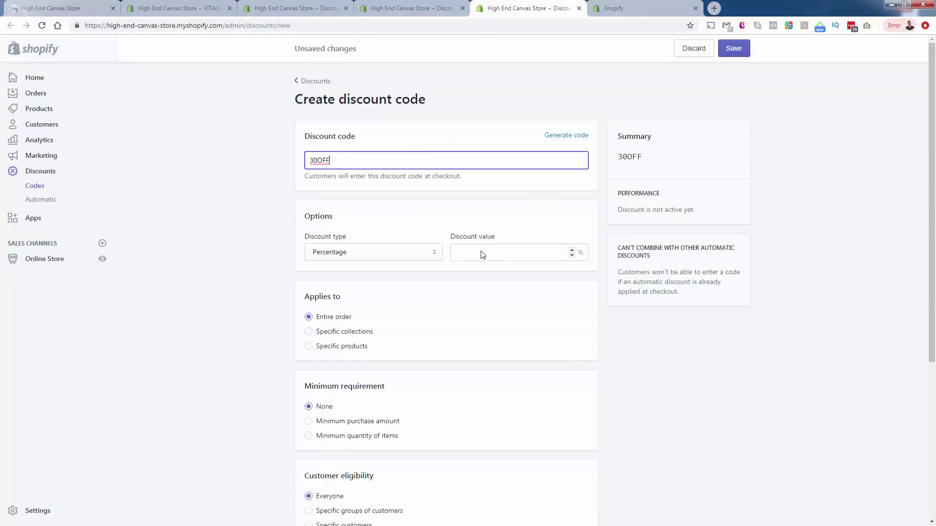
# Set the 30OFF discount value to 30%, limit it to one use per customer and save it
pyautogui.click(483, 254)
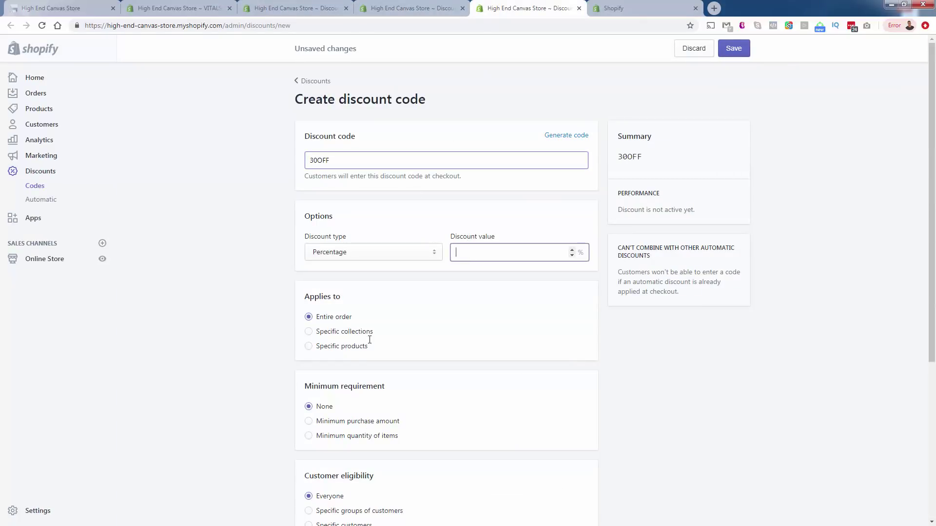
pyautogui.write('30')
pyautogui.scroll(-5, 369, 340)
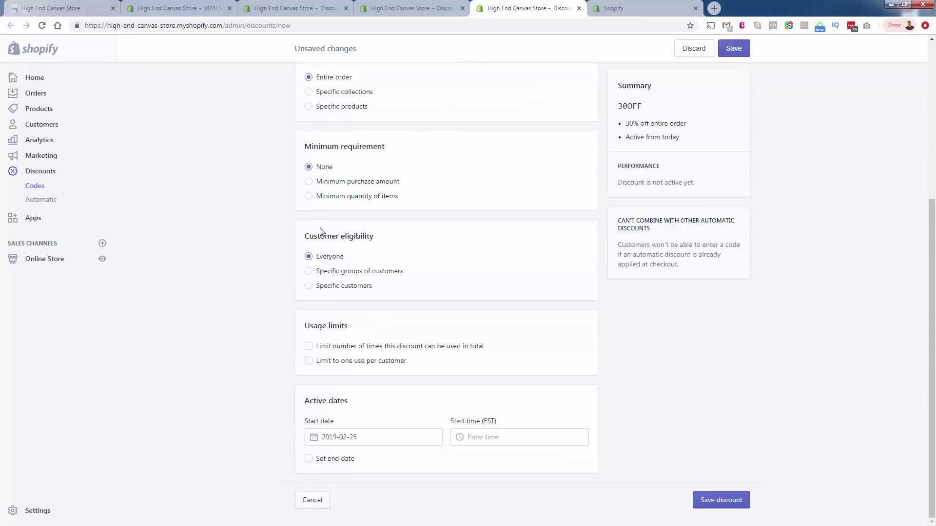
pyautogui.click(336, 362)
pyautogui.click(734, 500)
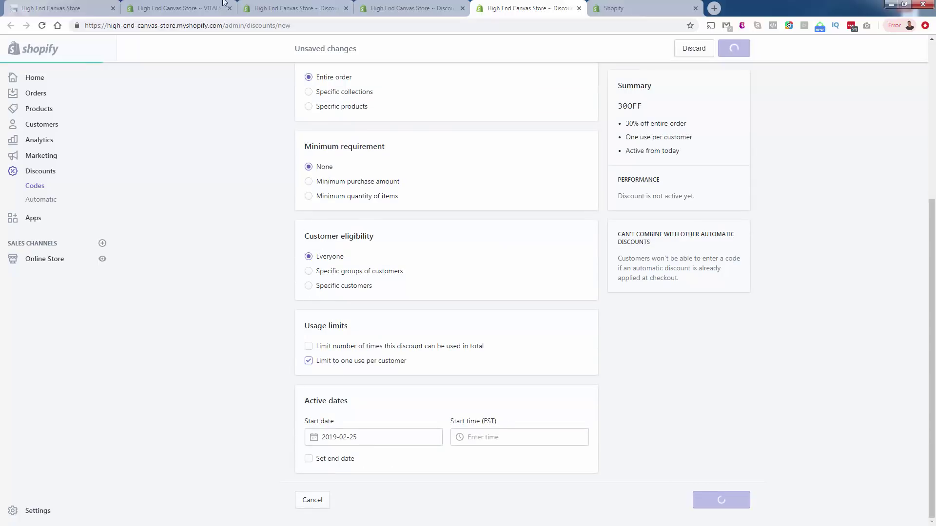
# Copy slice 9's coupon code 10OFF from the wheel settings into the last open blank discount code form
pyautogui.hotkey('ctrl', 'pageup')
pyautogui.hotkey('ctrl', 'pageup')
pyautogui.hotkey('ctrl', 'pageup')
pyautogui.scroll(-4, 780, 470)
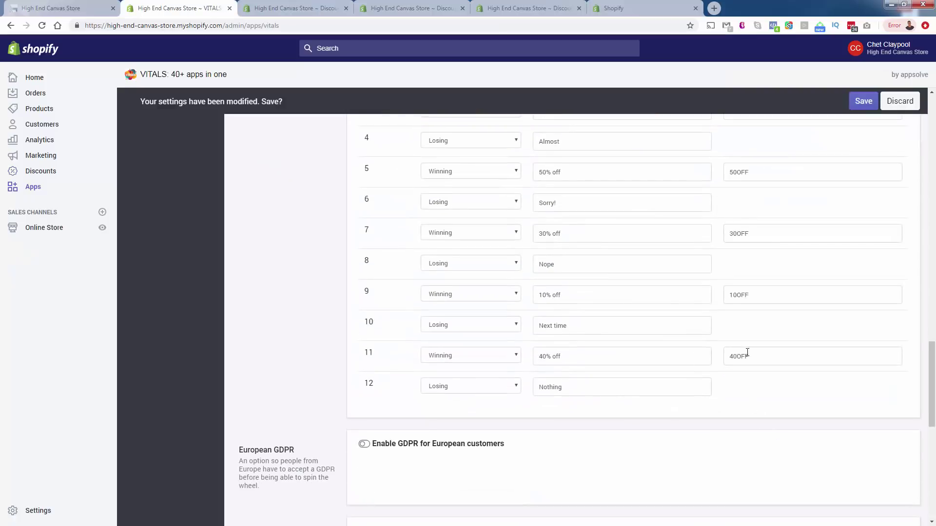
pyautogui.doubleClick(751, 297)
pyautogui.hotkey('ctrl', 'c')
pyautogui.hotkey('ctrl', 'pagedown')
pyautogui.hotkey('ctrl', 'pagedown')
pyautogui.hotkey('ctrl', 'pagedown')
pyautogui.hotkey('ctrl', 'pagedown')
pyautogui.click(502, 161)
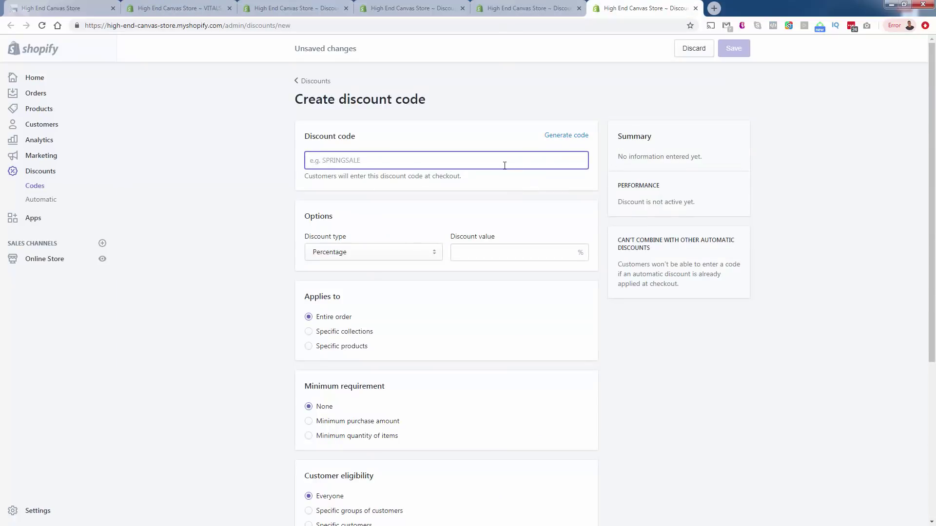
pyautogui.hotkey('ctrl', 'v')
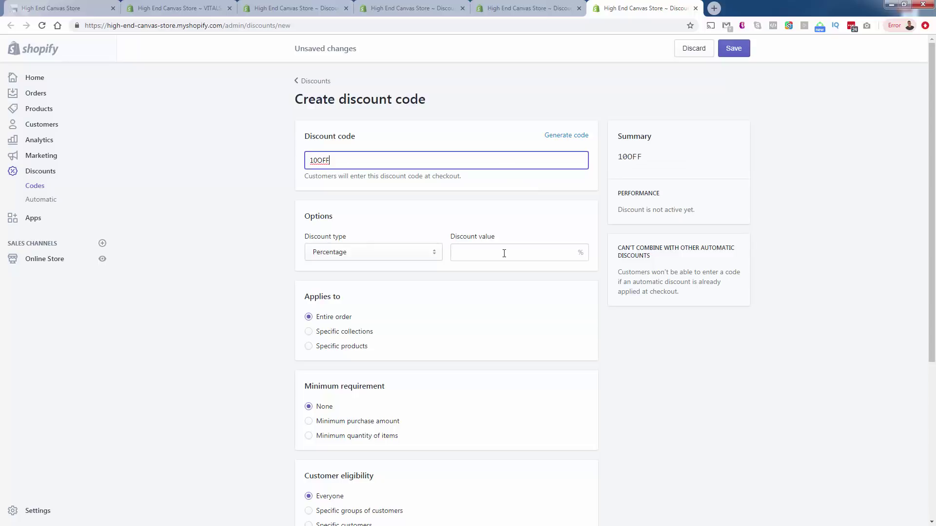
# Set the 10OFF discount value to 10%, limit it to one use per customer and save it
pyautogui.scroll(-5, 204, 356)
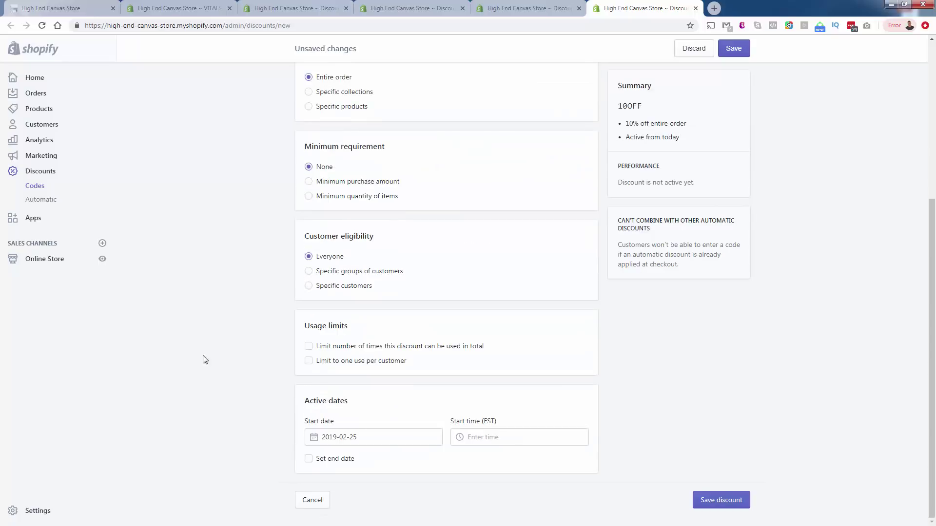
pyautogui.click(340, 368)
pyautogui.click(727, 505)
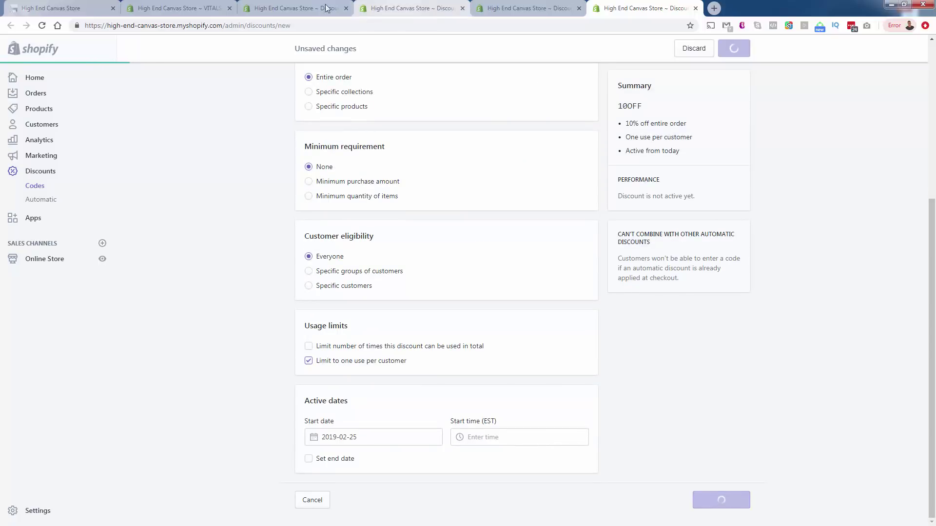
# Copy slice 11's coupon code 40OFF from the wheel settings and enter it as the code of a new discount
pyautogui.click(35, 186)
pyautogui.click(178, 7)
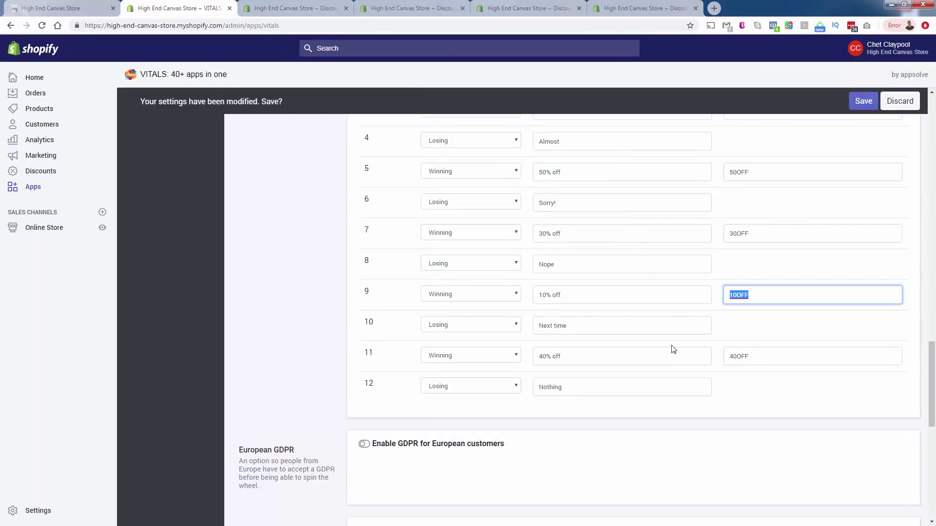
pyautogui.click(773, 362)
pyautogui.hotkey('ctrl', 'a')
pyautogui.hotkey('ctrl', 'c')
pyautogui.click(643, 8)
pyautogui.click(879, 92)
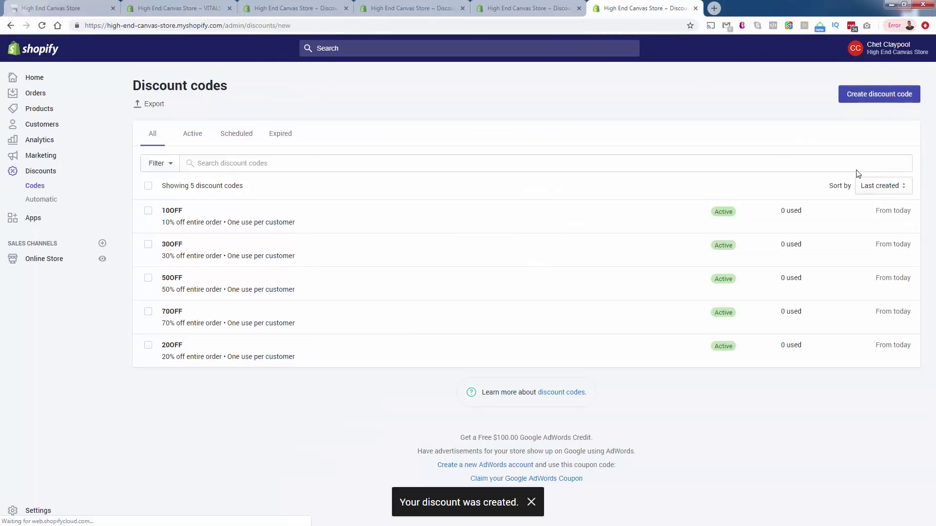
pyautogui.click(385, 155)
pyautogui.hotkey('ctrl', 'v')
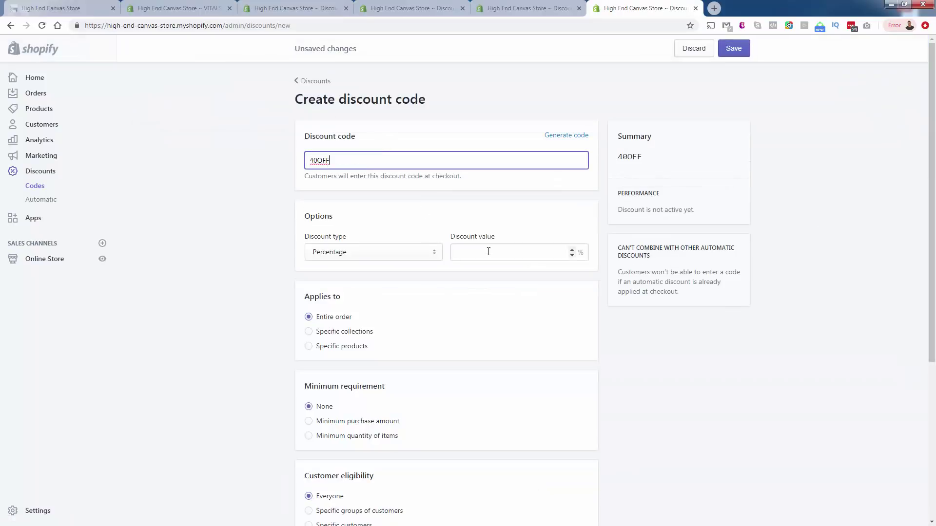
# Set the 40OFF discount value to 40%, limit it to one use per customer and save it
pyautogui.click(491, 254)
pyautogui.write('40')
pyautogui.scroll(-5, 136, 309)
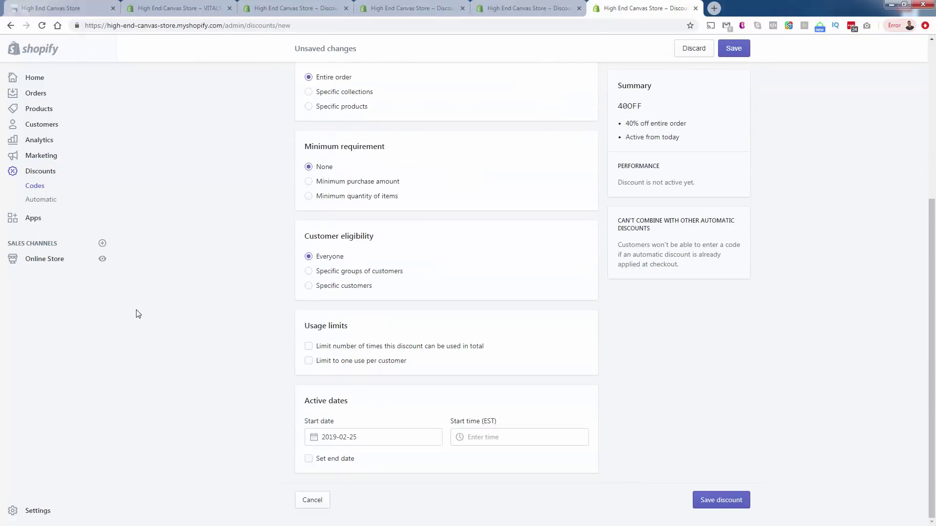
pyautogui.click(308, 361)
pyautogui.click(721, 500)
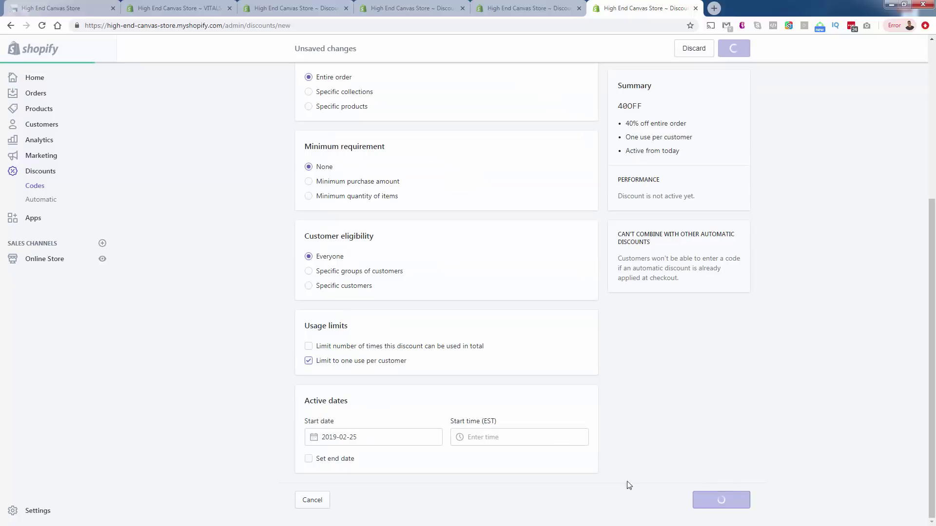
# Examine the wheel's European GDPR option, its translation texts and the troubleshooting section in the VITALS settings
pyautogui.click(171, 6)
pyautogui.click(277, 331)
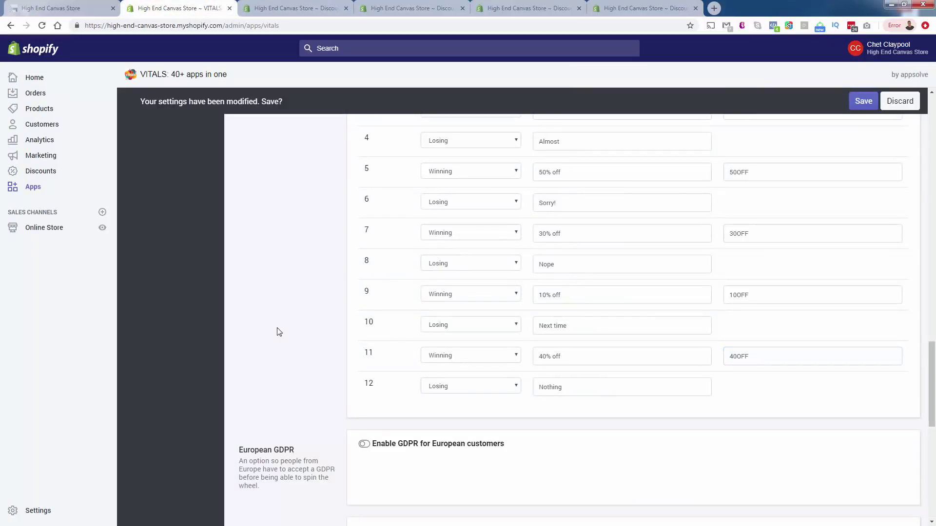
pyautogui.scroll(-4, 278, 332)
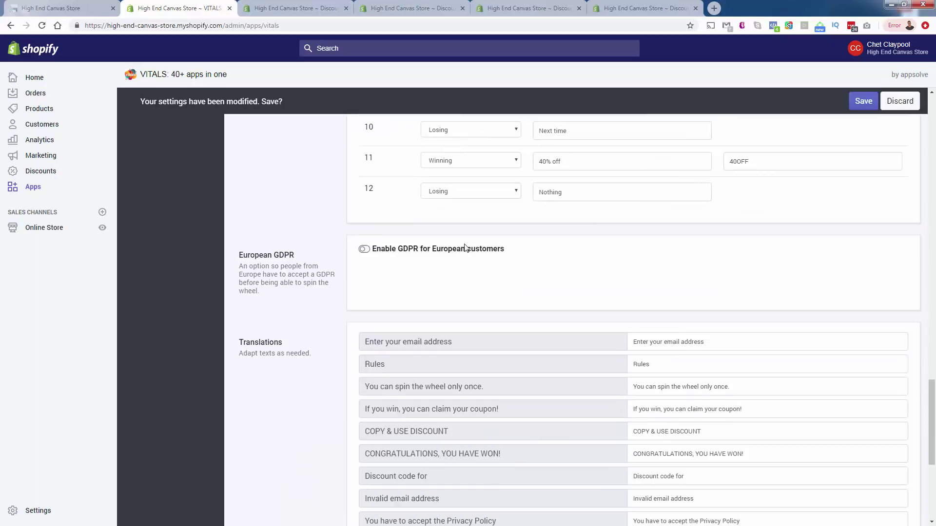
pyautogui.scroll(-2, 465, 247)
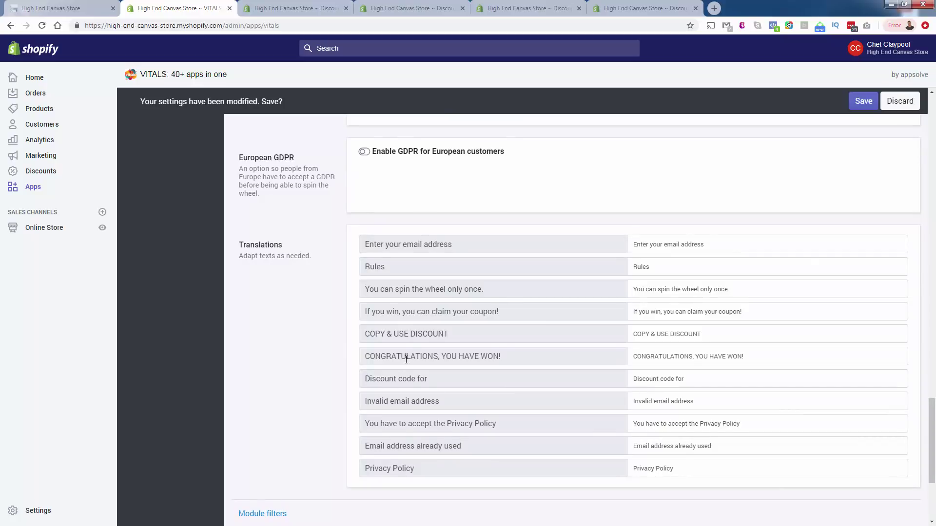
pyautogui.moveTo(407, 360); pyautogui.dragTo(499, 358)
pyautogui.click(315, 349)
pyautogui.tripleClick(428, 245)
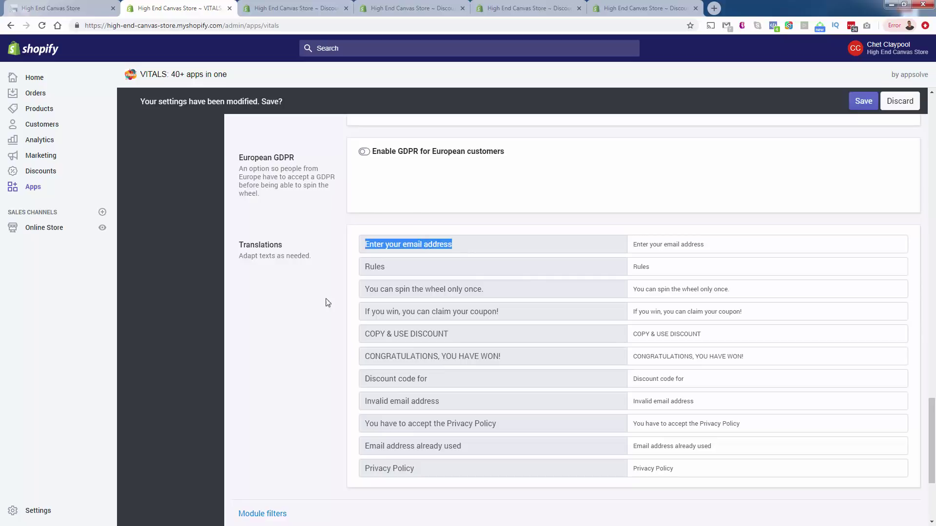
pyautogui.click(306, 247)
pyautogui.scroll(-3, 306, 247)
pyautogui.scroll(3, 341, 256)
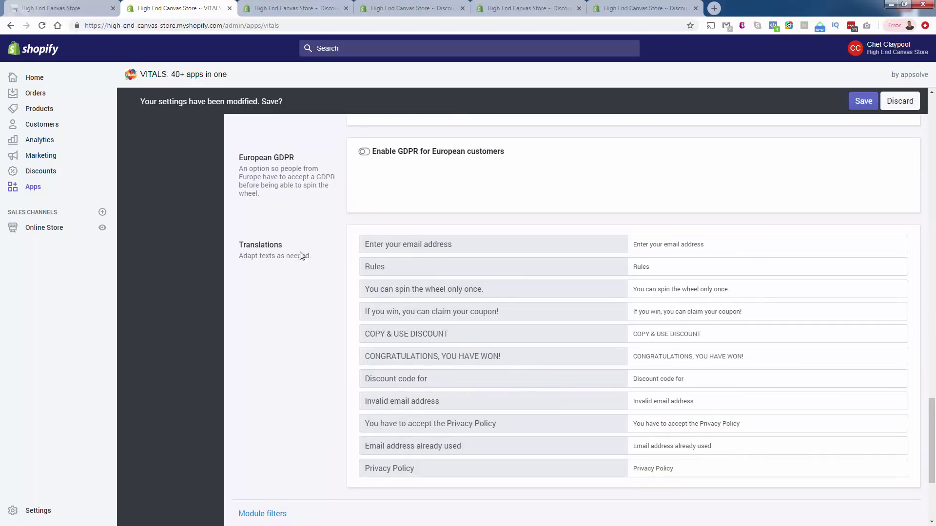
pyautogui.scroll(-3, 312, 313)
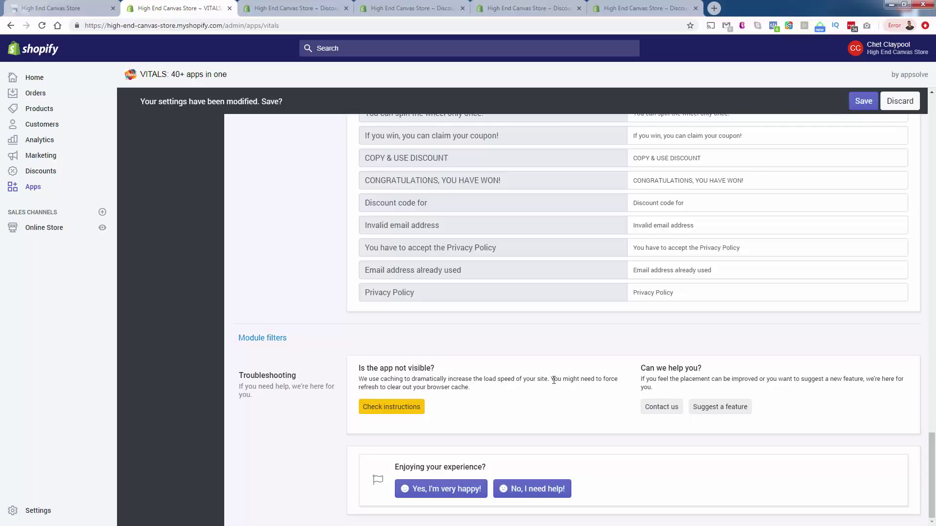
# Read the troubleshooting note about clearing the browser cache and save the modified Wheel Of Fortune settings
pyautogui.moveTo(552, 380); pyautogui.dragTo(571, 390)
pyautogui.click(571, 390)
pyautogui.click(859, 102)
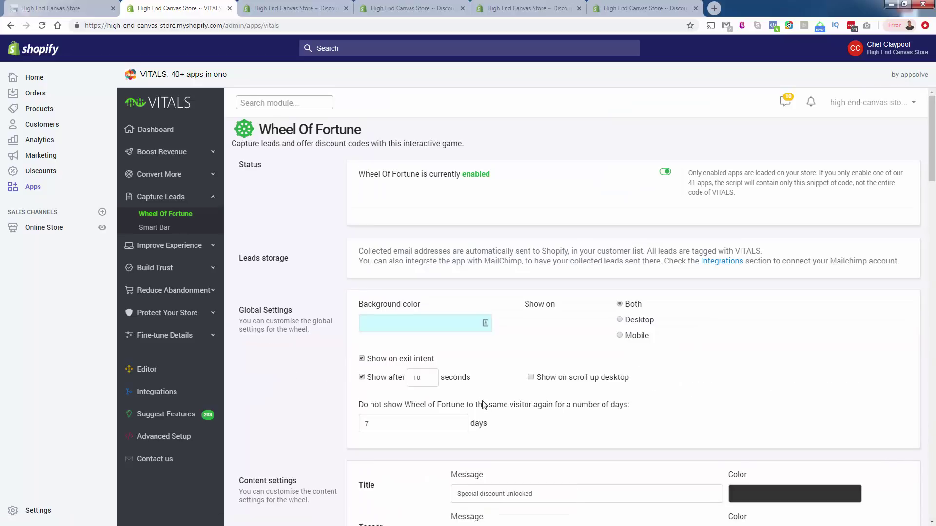
# Review the saved wheel's global settings and colour themes, and switch to the store's home page
pyautogui.scroll(-4, 484, 404)
pyautogui.scroll(4, 484, 405)
pyautogui.scroll(-5, 398, 408)
pyautogui.scroll(-8, 398, 407)
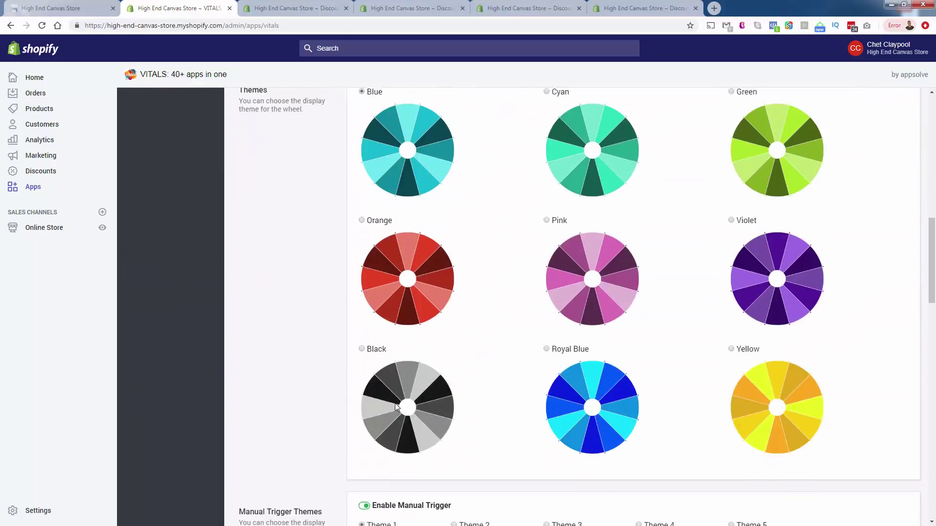
pyautogui.scroll(4, 395, 403)
pyautogui.click(40, 6)
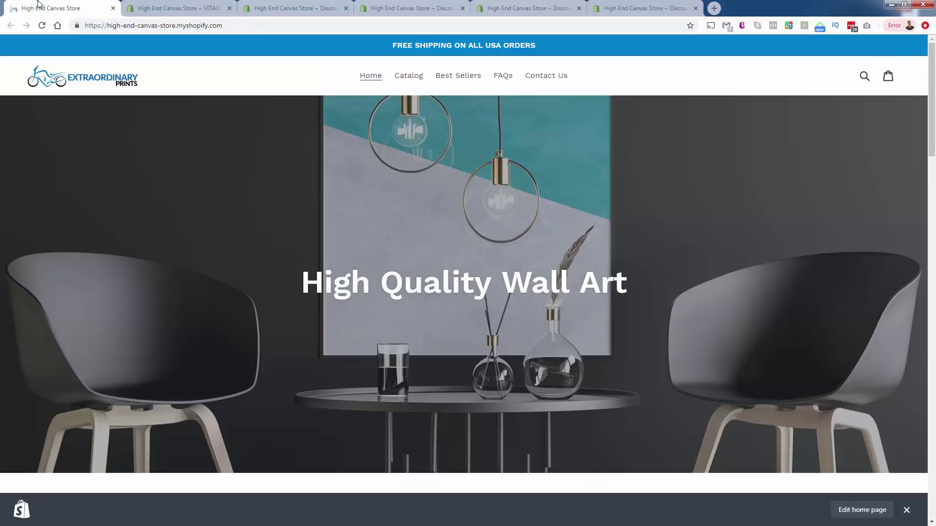
# Copy the store's home page address and load it in a new incognito window
pyautogui.click(172, 27)
pyautogui.hotkey('ctrl', 'c')
pyautogui.hotkey('ctrl', 'shift', 'n')
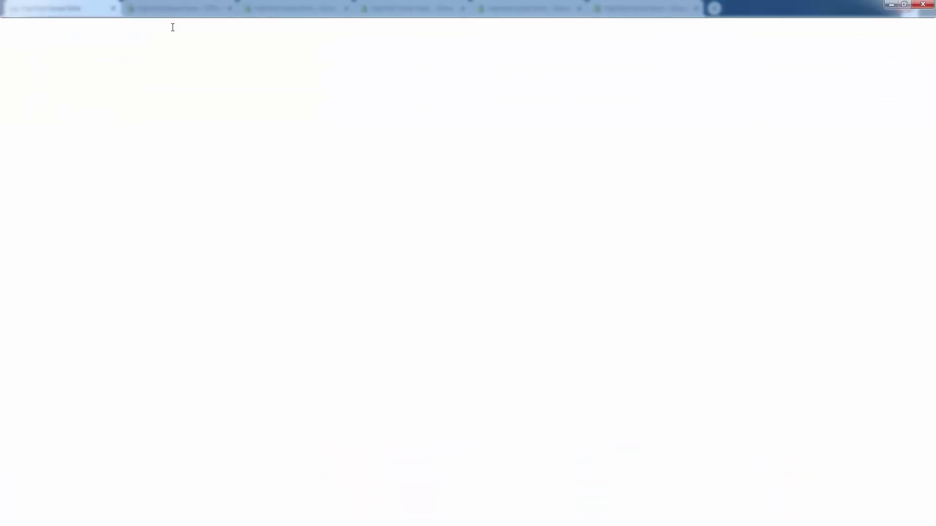
pyautogui.hotkey('ctrl', 'v')
pyautogui.press('Return')
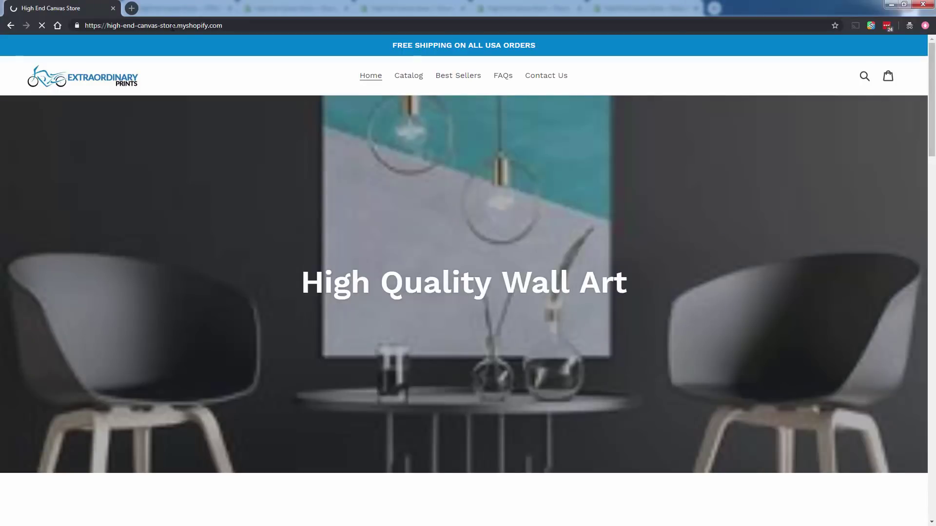
# Browse the home page around its best sellers and gallery quality sections until the Wheel Of Fortune pop-up is triggered
pyautogui.scroll(-1, 232, 322)
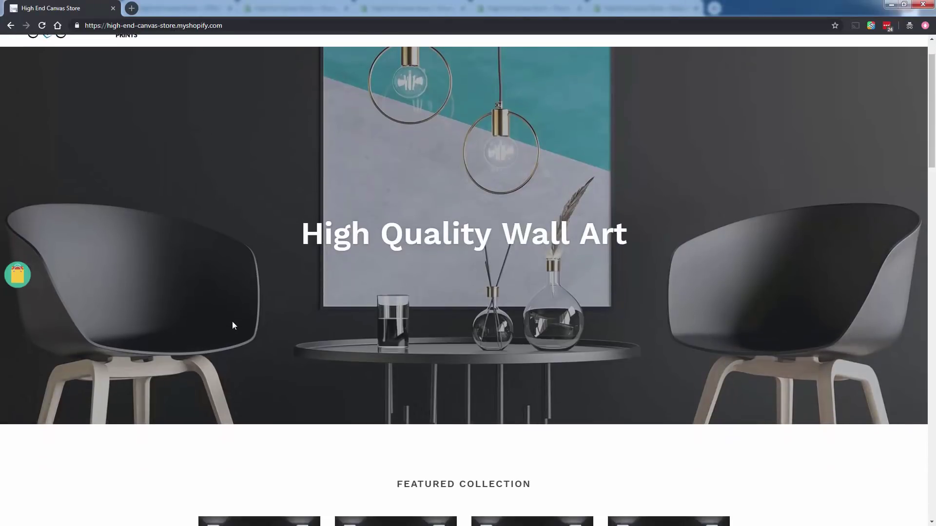
pyautogui.scroll(-15, 233, 324)
pyautogui.scroll(-14, 233, 325)
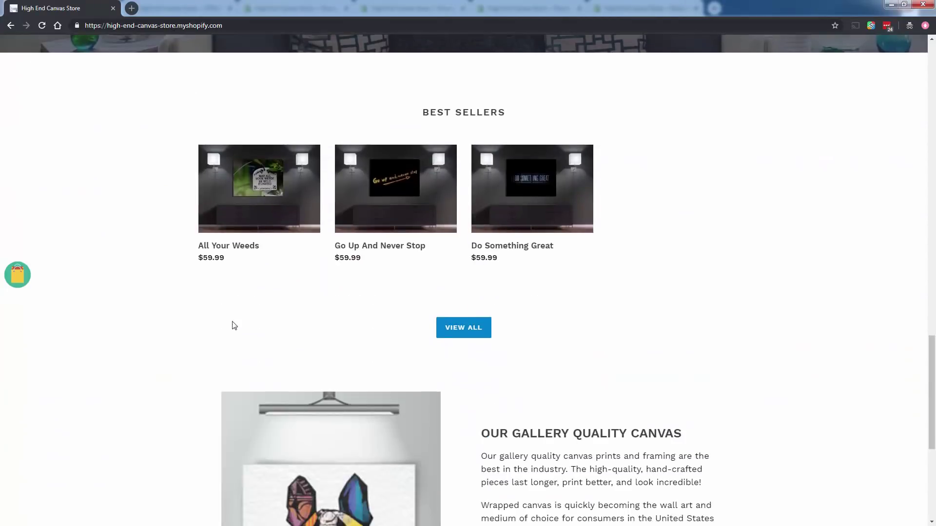
pyautogui.scroll(3, 233, 326)
pyautogui.scroll(2, 232, 322)
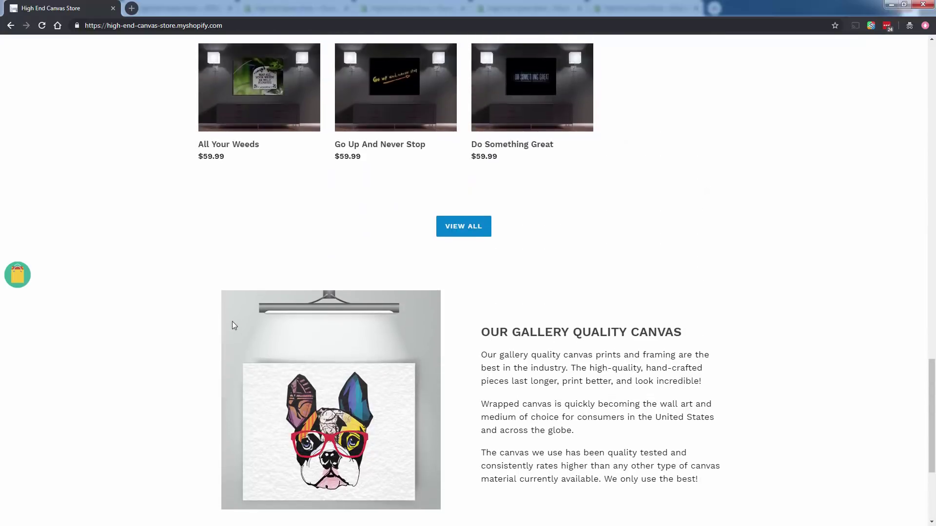
pyautogui.scroll(-5, 233, 323)
pyautogui.scroll(9, 234, 326)
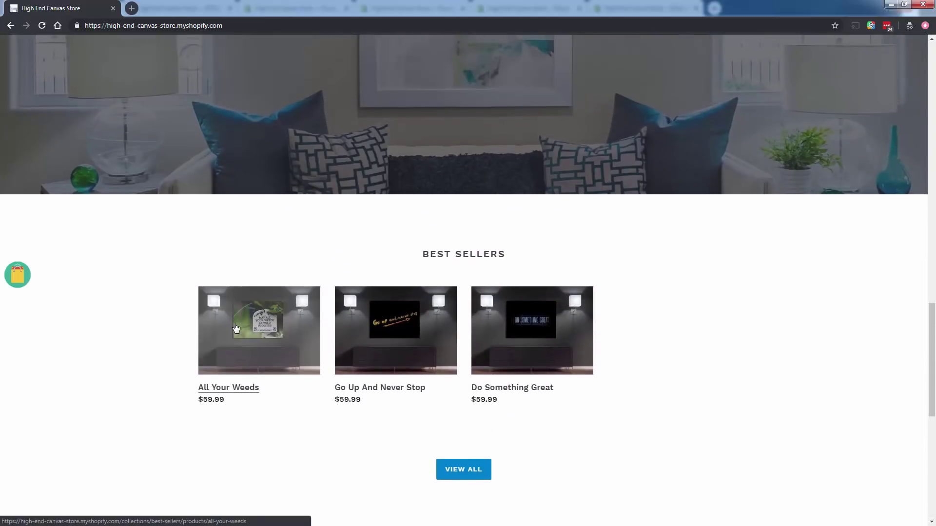
pyautogui.scroll(-5, 234, 323)
pyautogui.scroll(3, 234, 323)
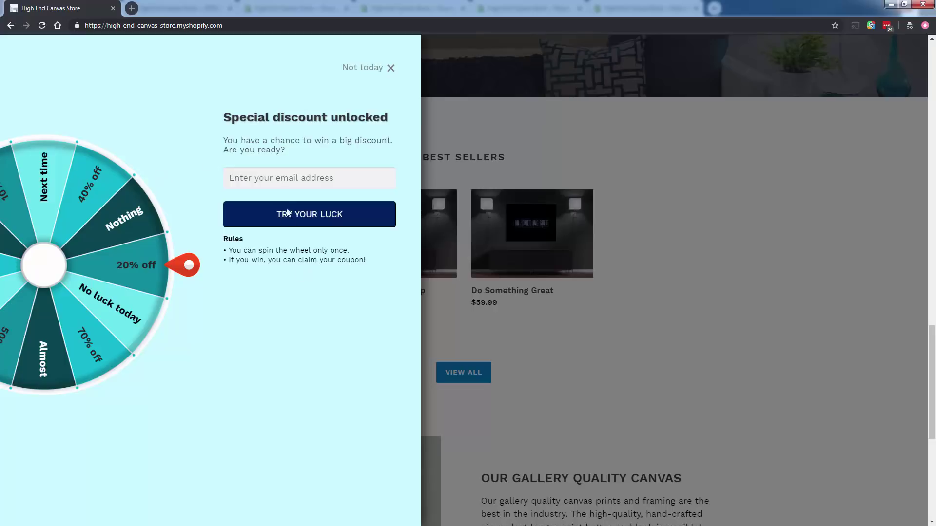
# Examine the title and teaser text of the Wheel Of Fortune pop-up, and dismiss it
pyautogui.tripleClick(273, 145)
pyautogui.click(269, 128)
pyautogui.click(391, 69)
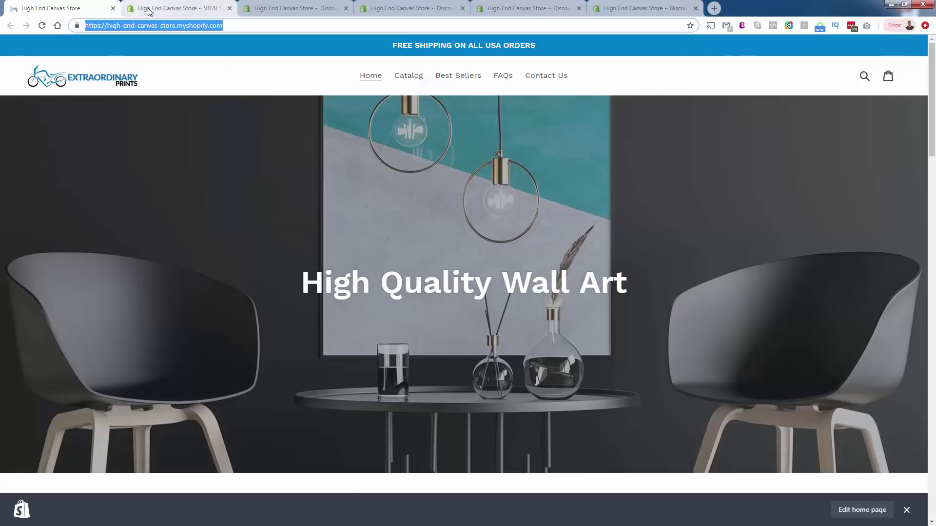
# Return to VITALS in the store admin and review the full module list on its dashboard
pyautogui.click(149, 9)
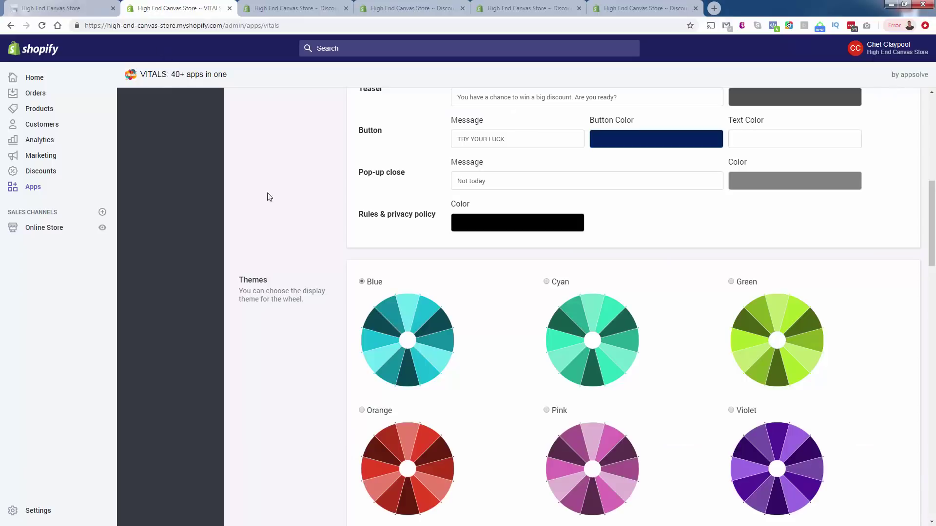
pyautogui.scroll(9, 271, 198)
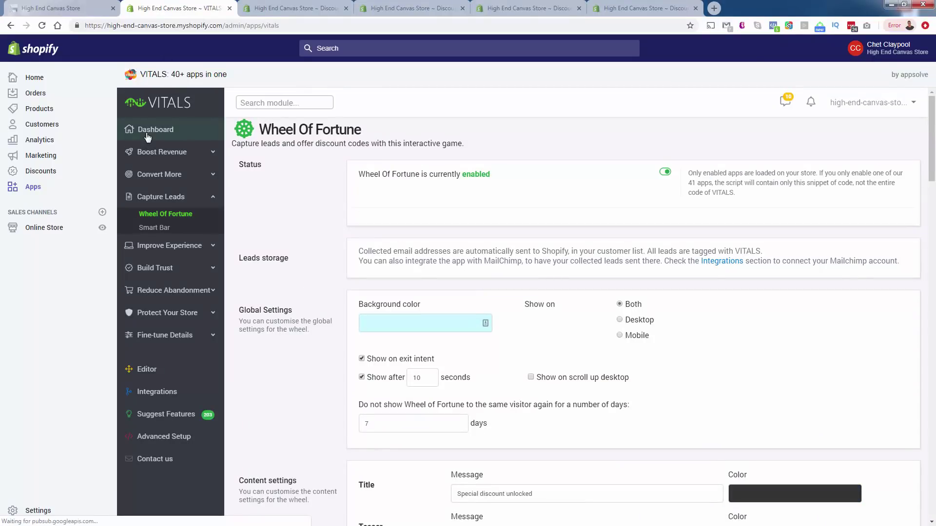
pyautogui.click(148, 130)
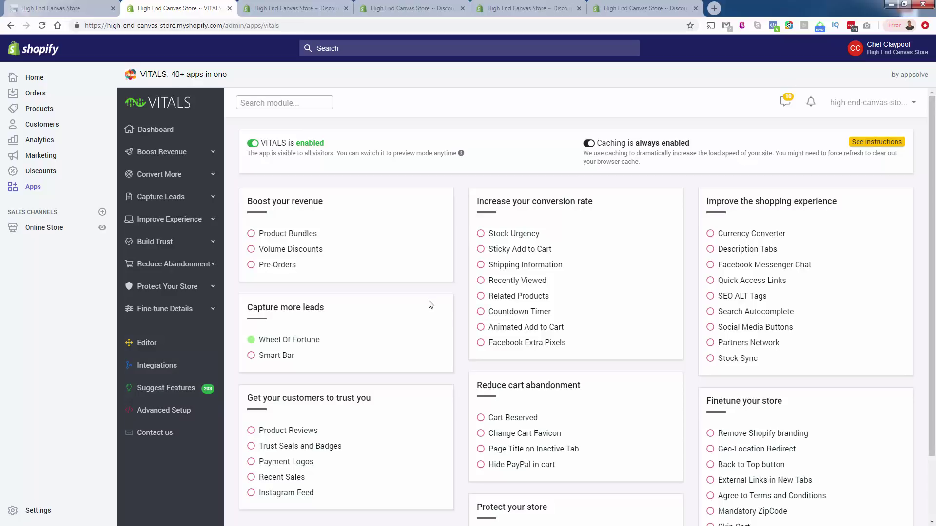
pyautogui.scroll(-2, 430, 305)
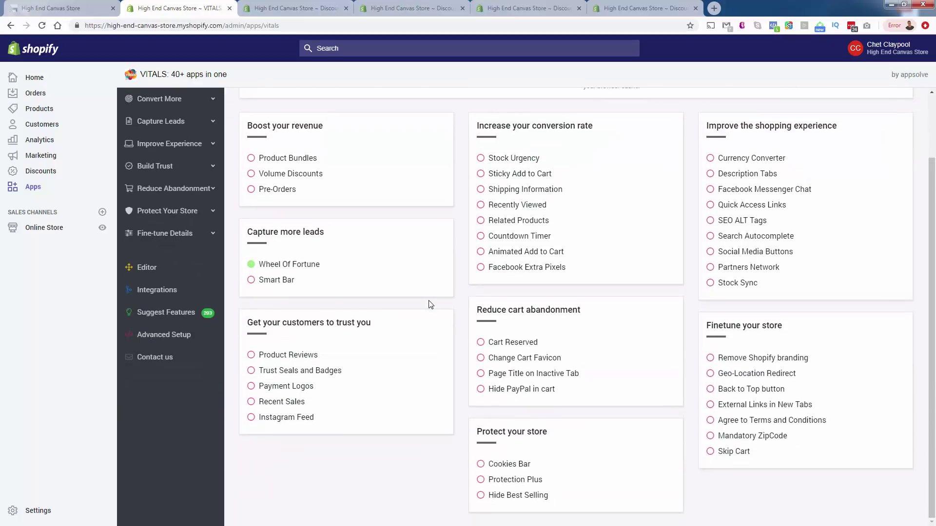
pyautogui.scroll(2, 430, 304)
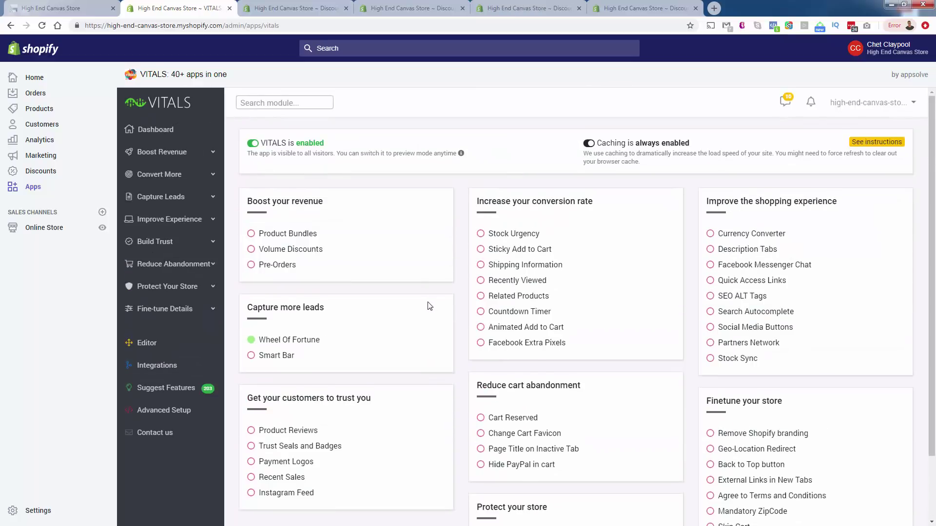
pyautogui.scroll(-2, 429, 306)
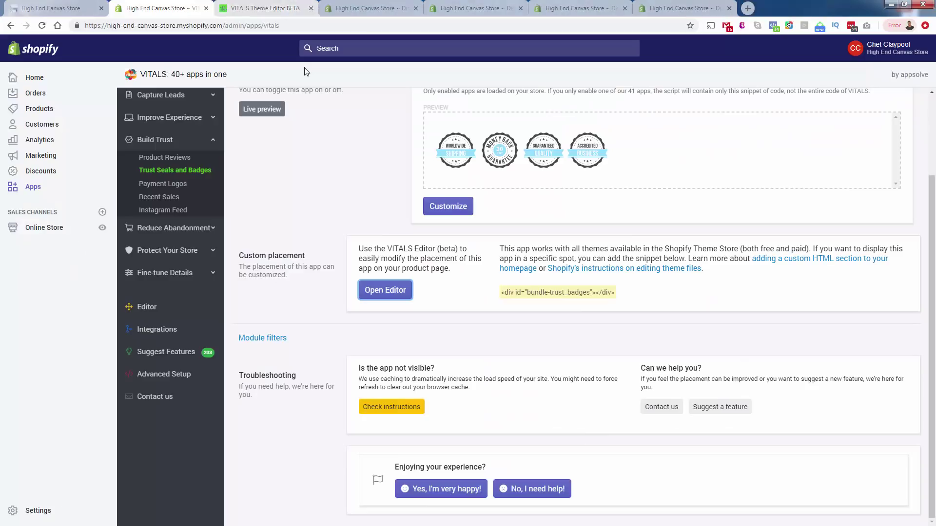
# Review the Trust Seals and Badges module and open its placement options in the VITALS theme editor
pyautogui.scroll(3, 337, 232)
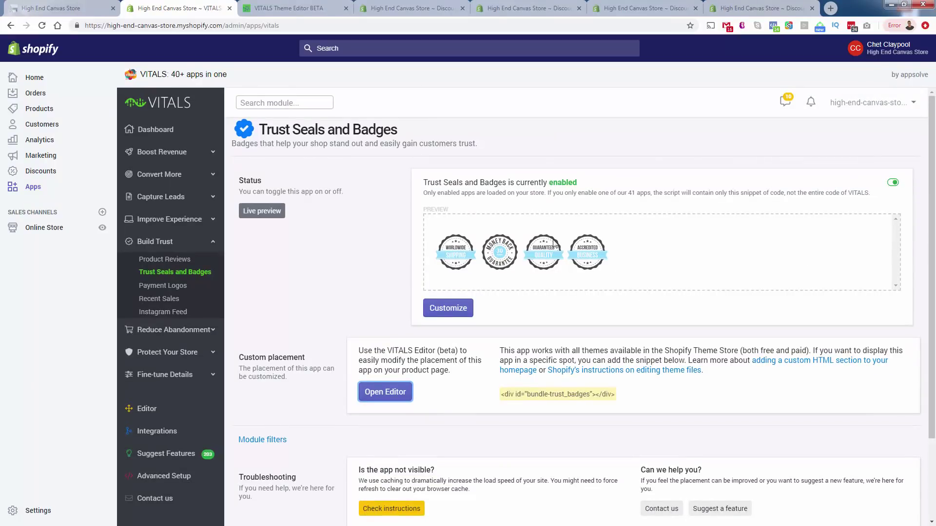
pyautogui.scroll(-1, 474, 335)
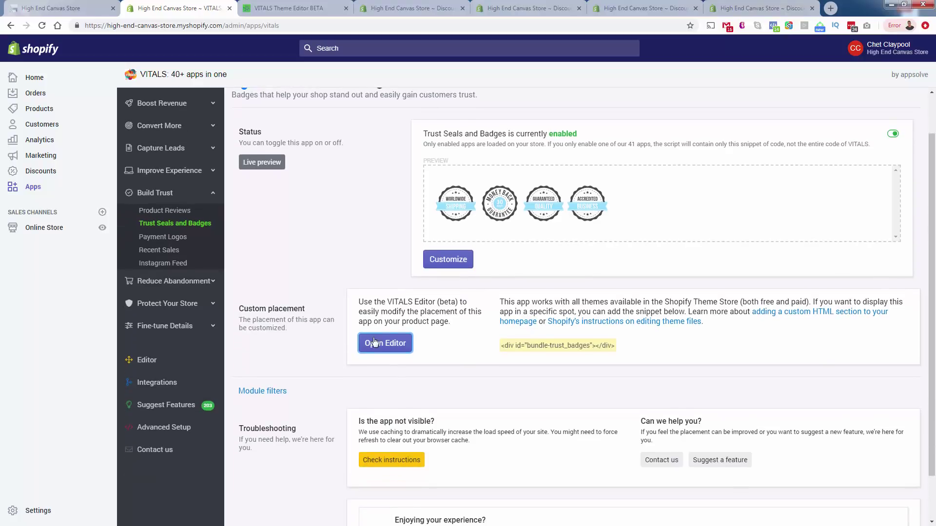
pyautogui.click(375, 343)
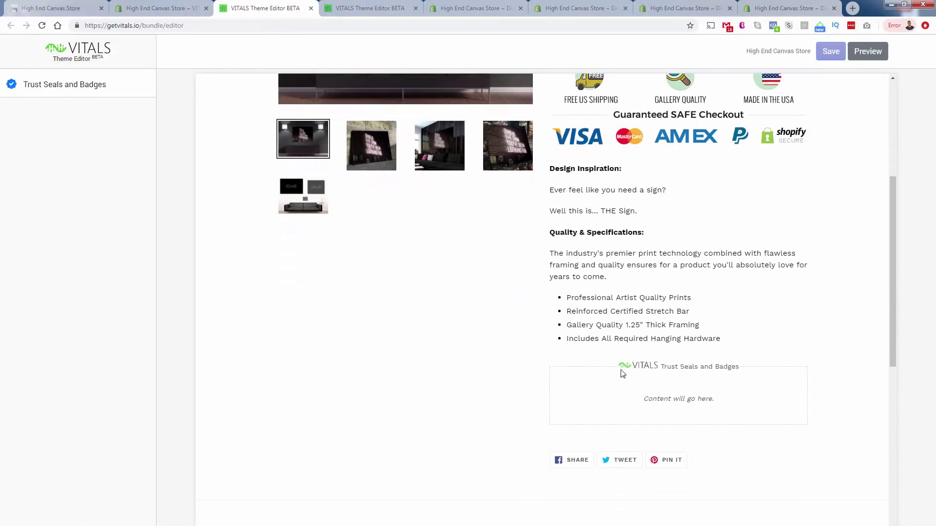
pyautogui.click(88, 93)
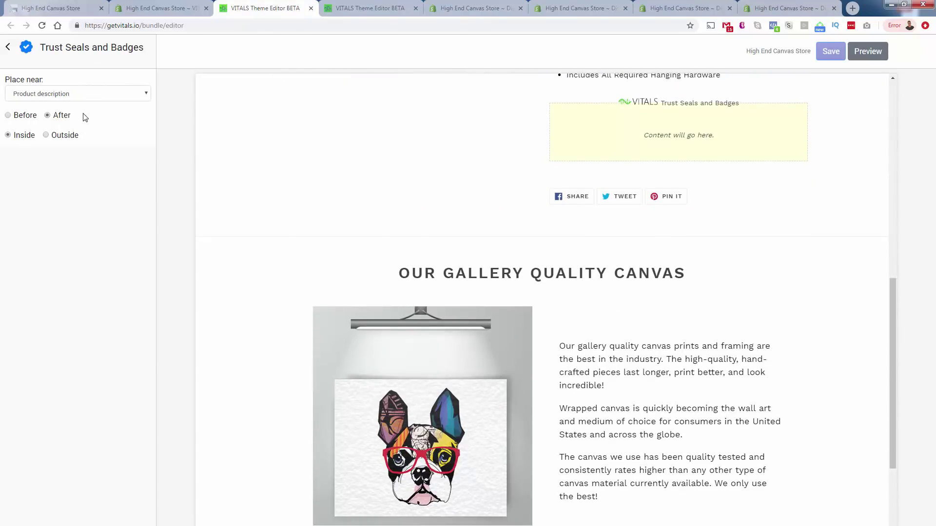
# Examine where the Trust Seals and Badges block sits on the product page, and close the theme editor
pyautogui.scroll(2, 518, 224)
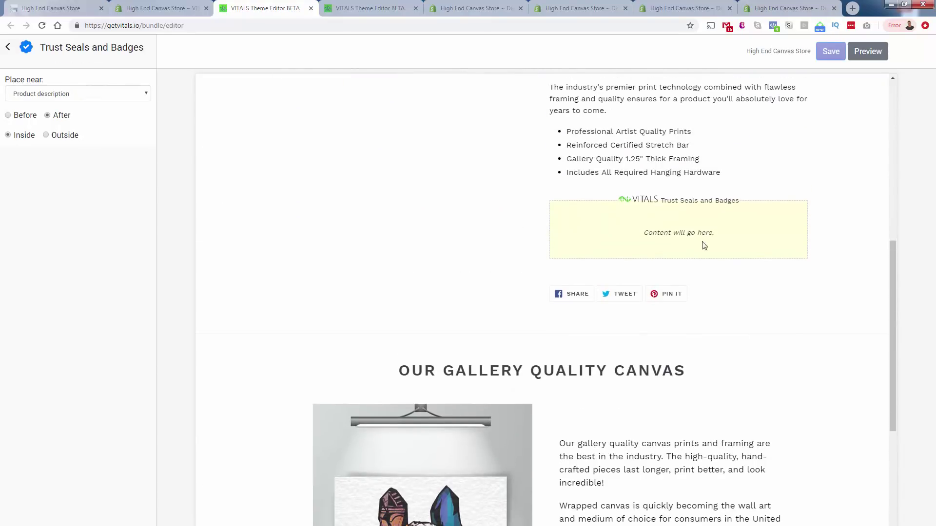
pyautogui.scroll(5, 682, 292)
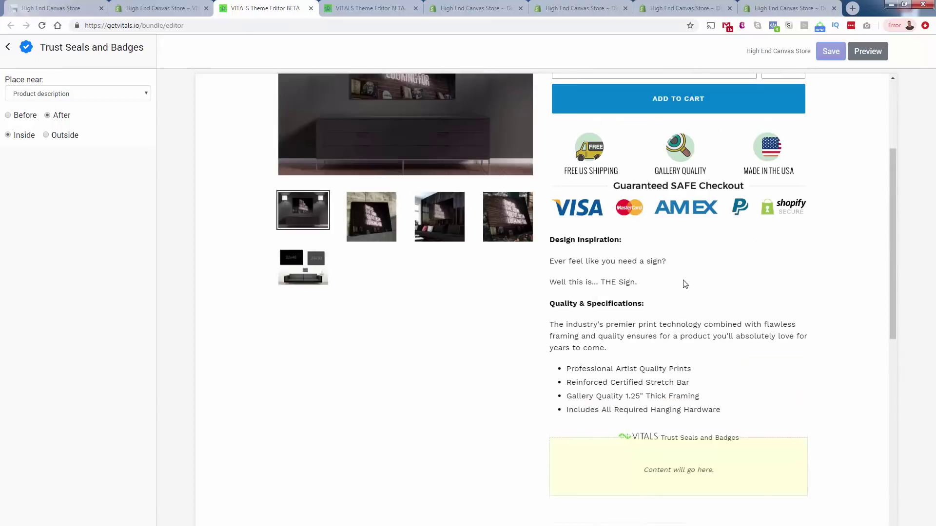
pyautogui.scroll(3, 685, 284)
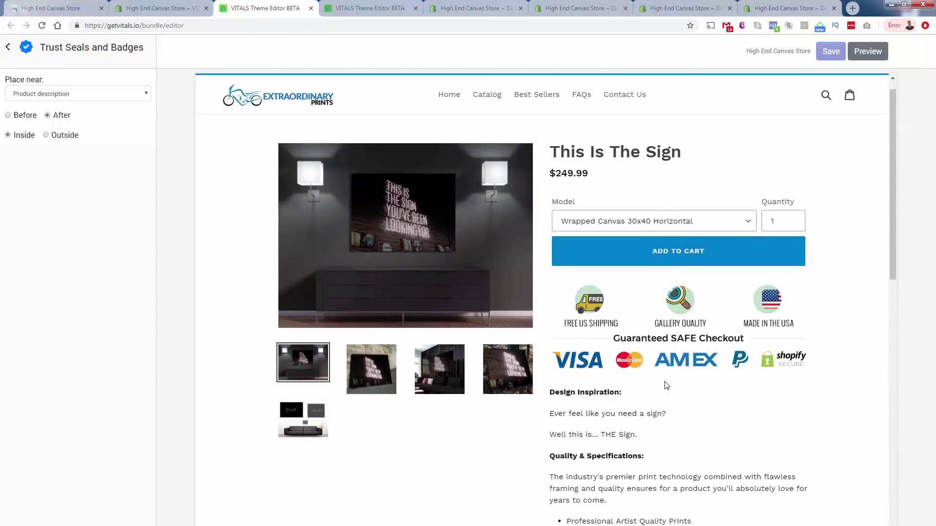
pyautogui.scroll(-4, 665, 382)
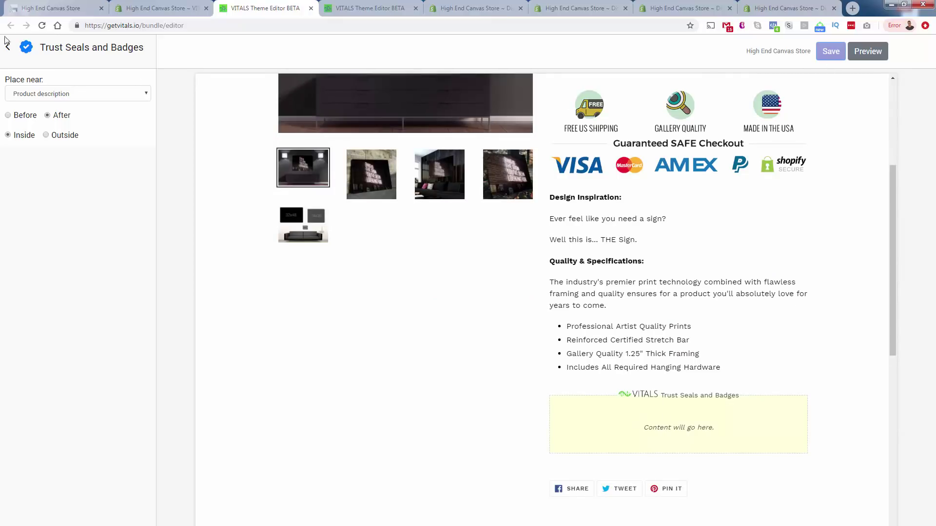
pyautogui.click(311, 8)
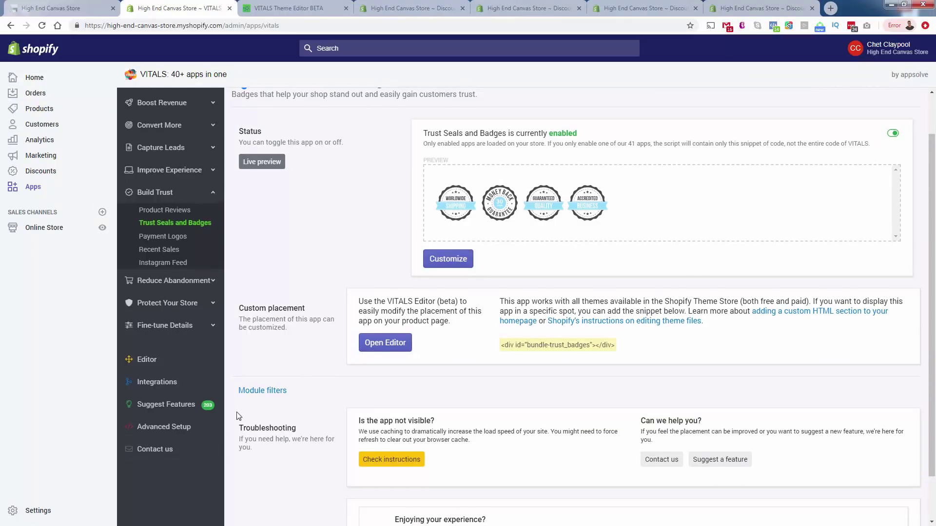
# Check the trust badges below the product description in the module's live preview, and close the preview
pyautogui.scroll(-1, 377, 472)
pyautogui.scroll(2, 479, 505)
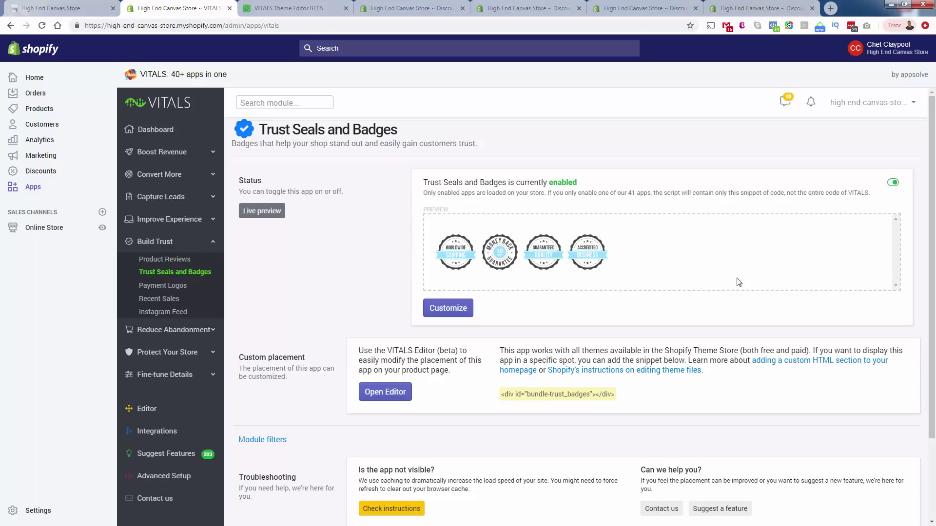
pyautogui.click(253, 213)
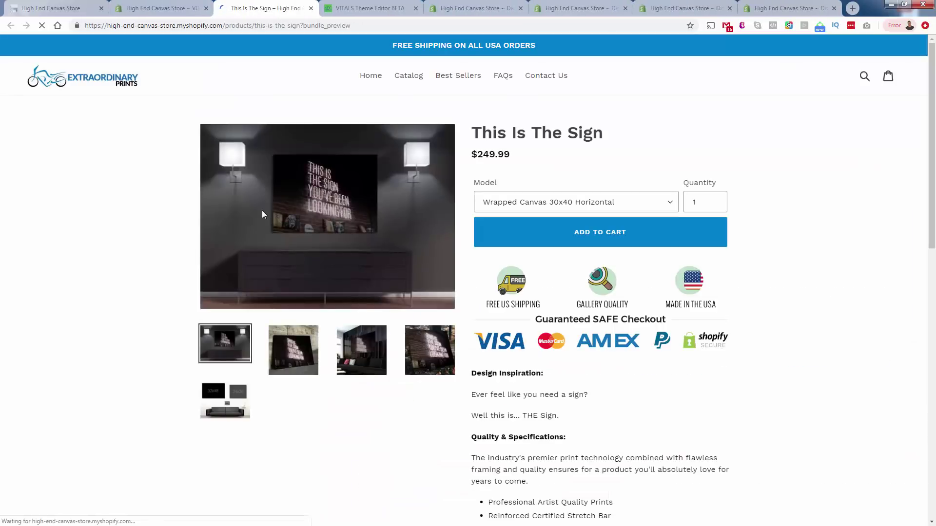
pyautogui.scroll(-5, 216, 264)
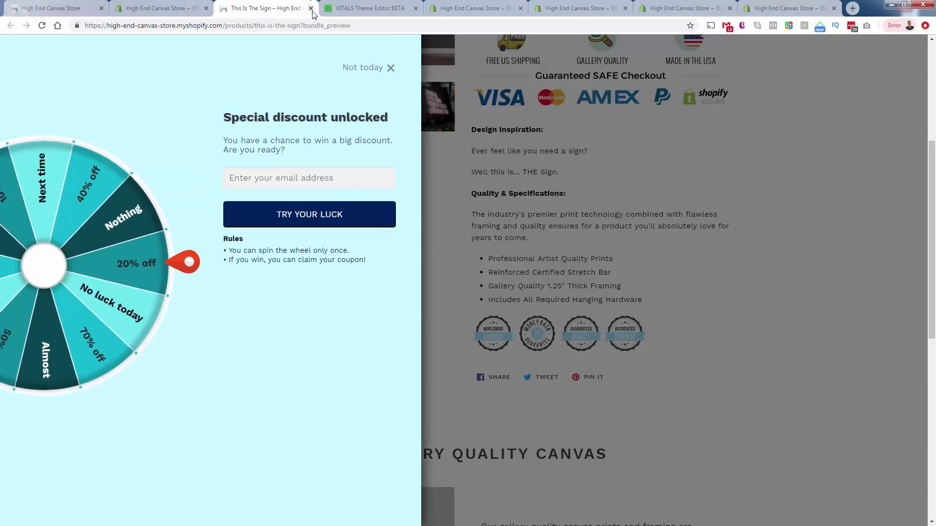
pyautogui.click(311, 8)
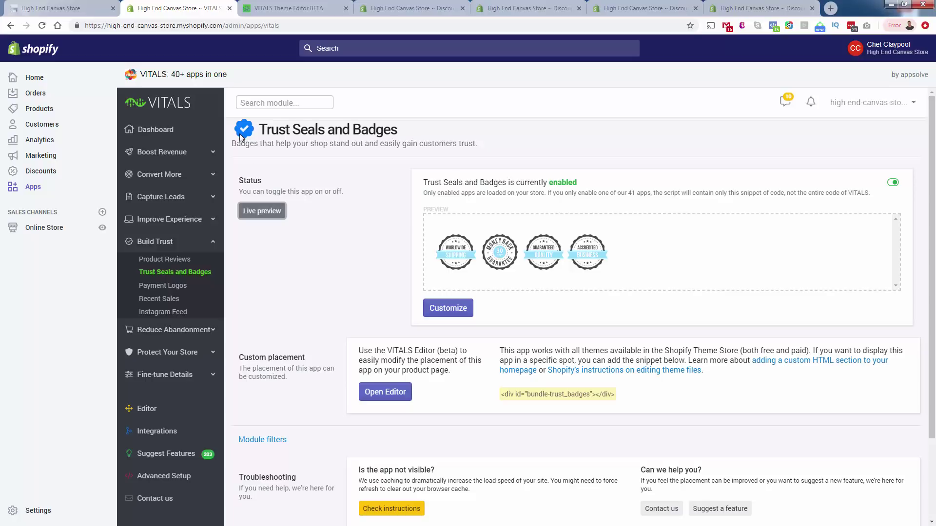
# Enable the Payment Logos module in the Build Trust group and save the modified settings
pyautogui.scroll(-2, 361, 312)
pyautogui.scroll(2, 361, 313)
pyautogui.click(162, 285)
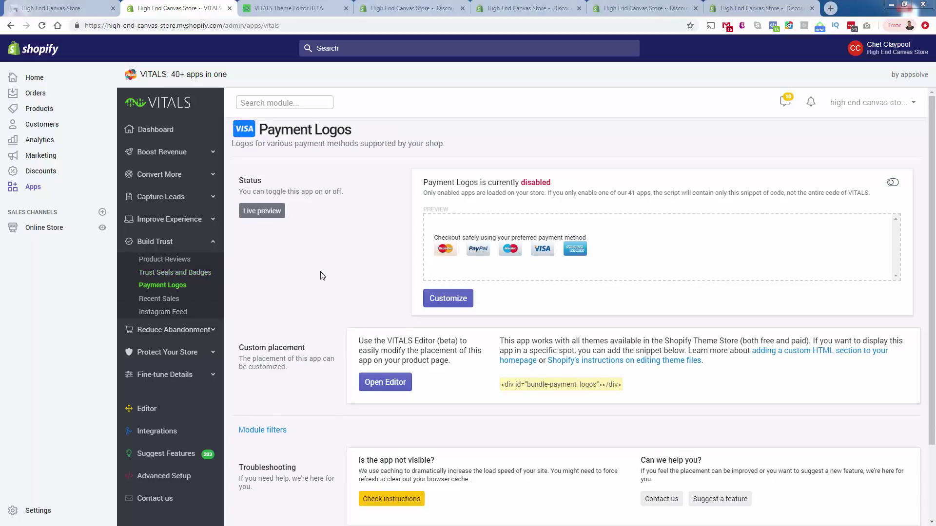
pyautogui.click(893, 183)
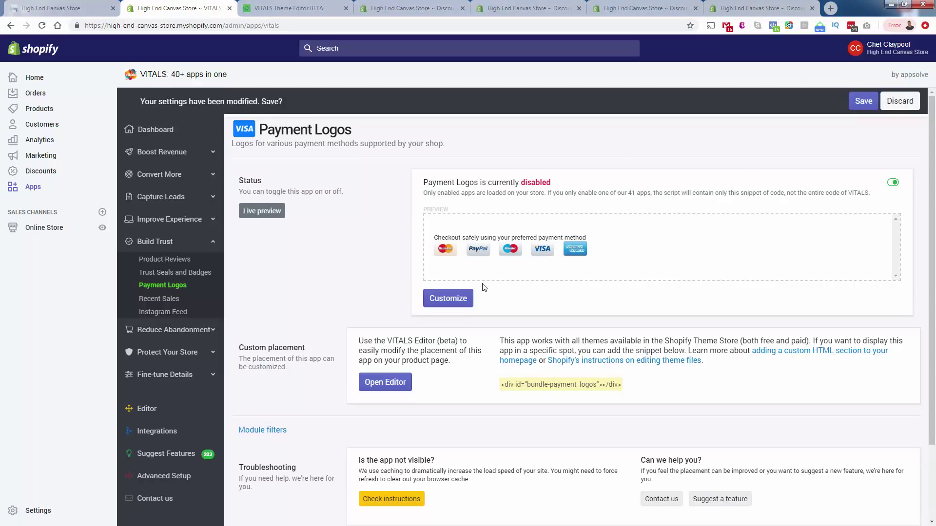
pyautogui.click(863, 101)
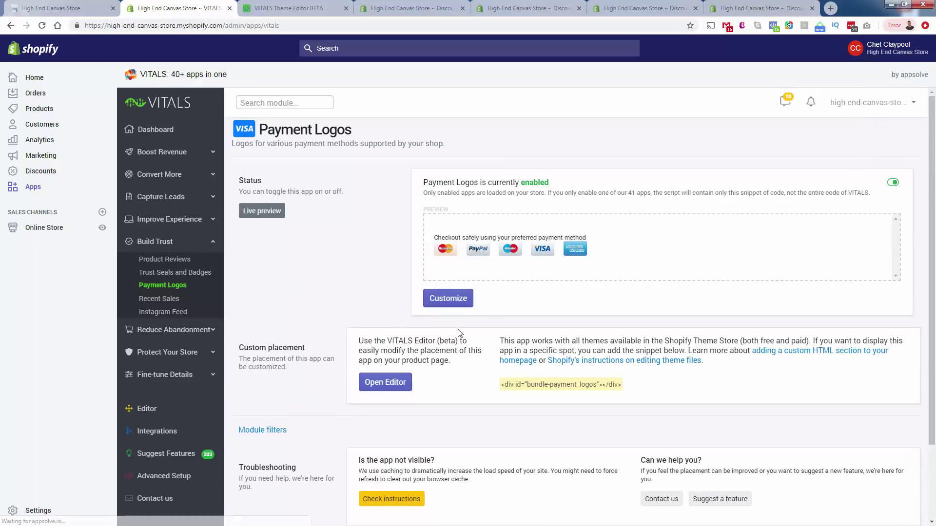
# Open Payment Logos in the VITALS theme editor, place it near the Product description, and inspect its position on the page
pyautogui.click(408, 378)
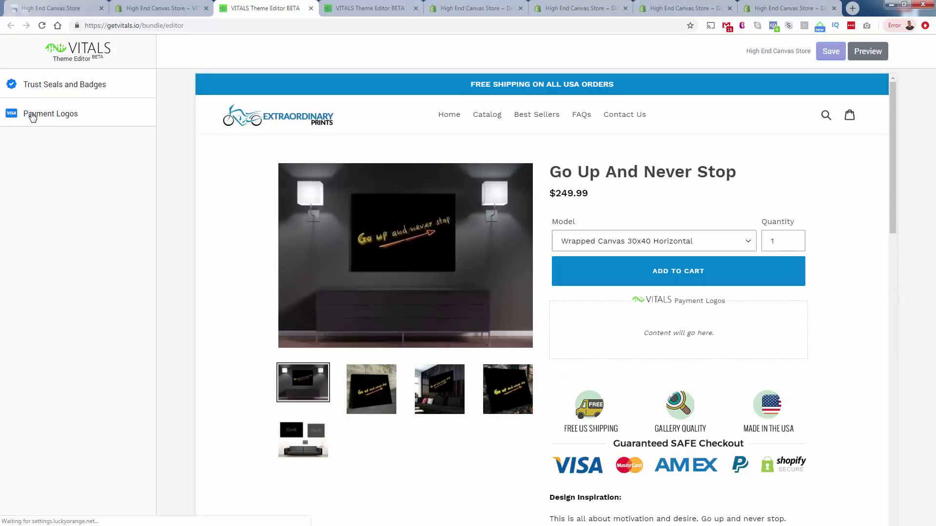
pyautogui.click(31, 115)
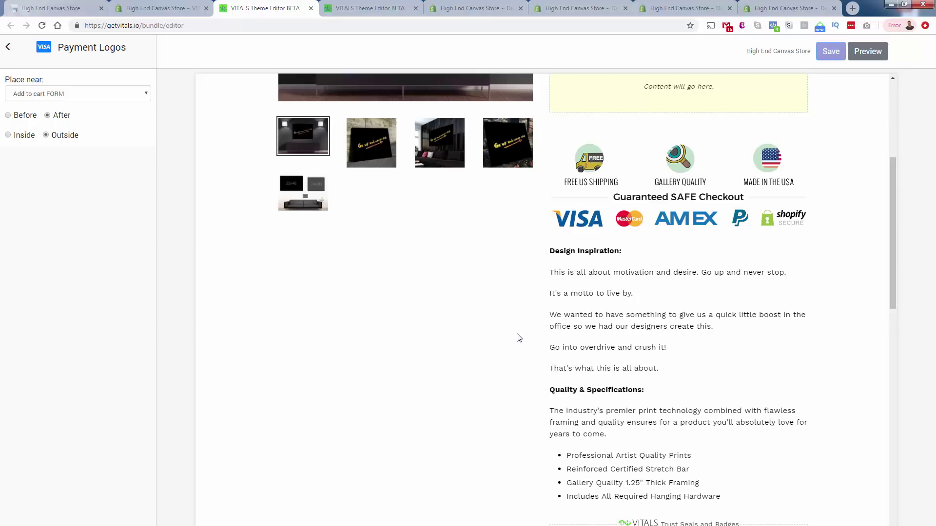
pyautogui.scroll(3, 519, 338)
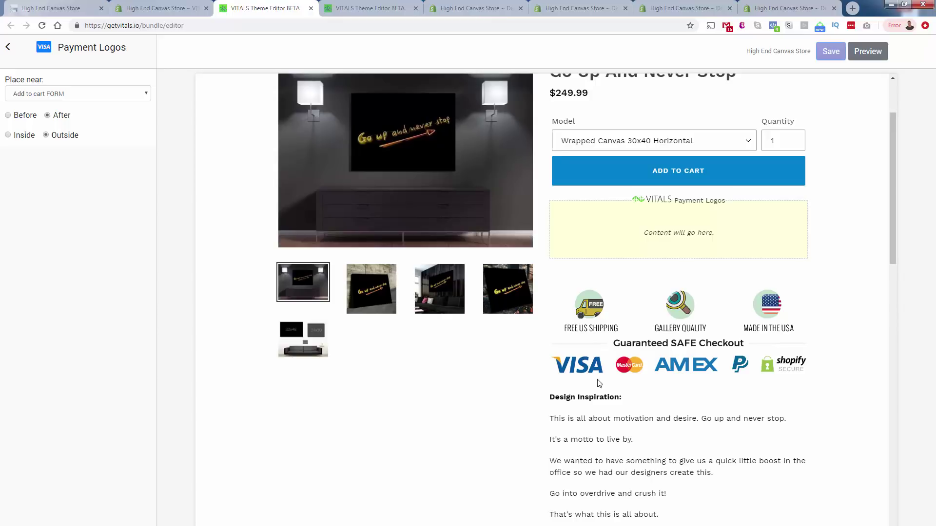
pyautogui.click(65, 93)
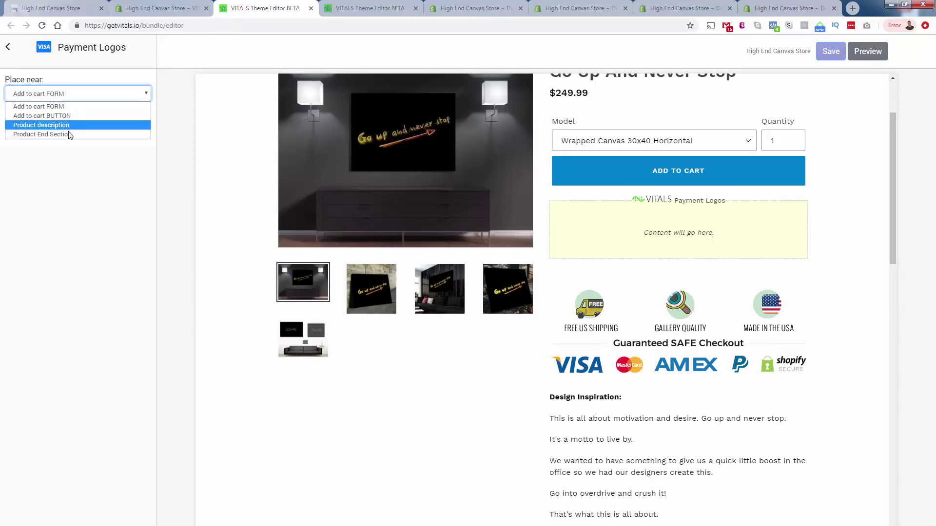
pyautogui.click(49, 124)
pyautogui.scroll(-2, 631, 340)
pyautogui.scroll(1, 631, 384)
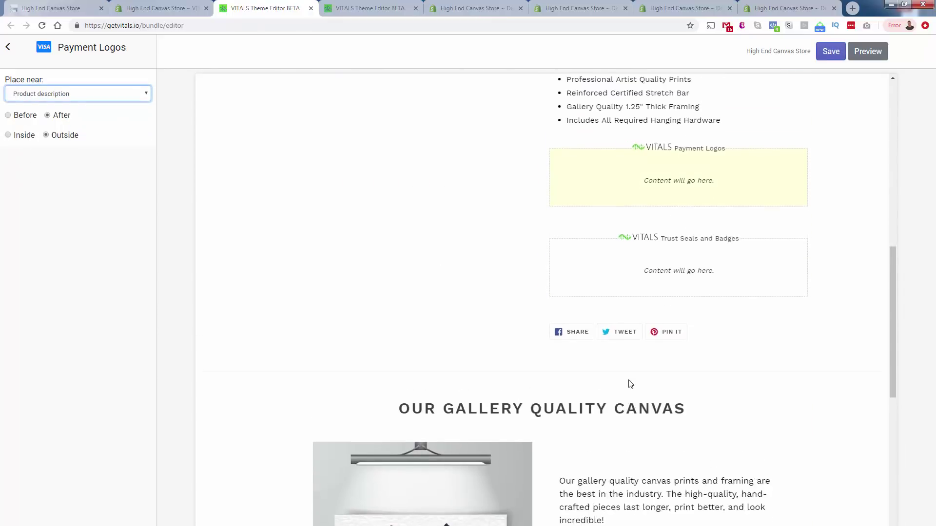
# Save the Payment Logos placement after and outside the Product description, and close the theme editor
pyautogui.scroll(8, 628, 383)
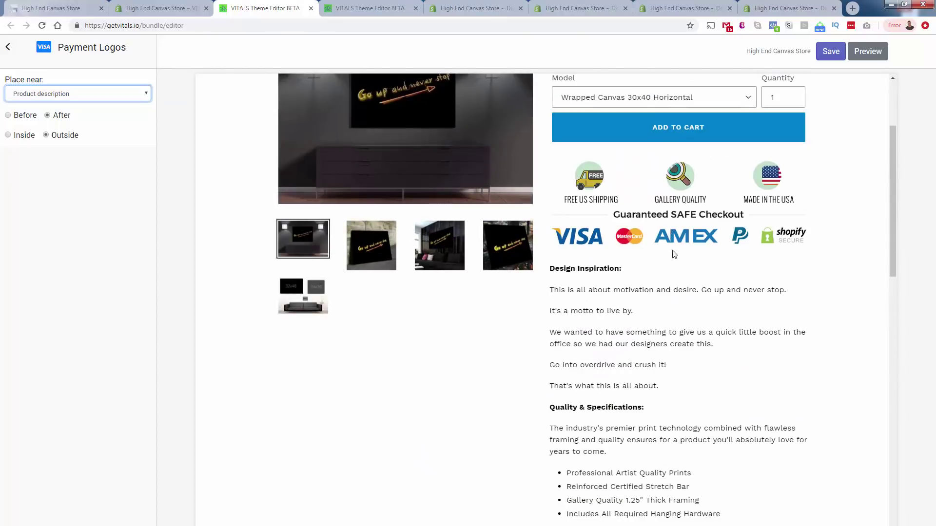
pyautogui.scroll(-5, 674, 254)
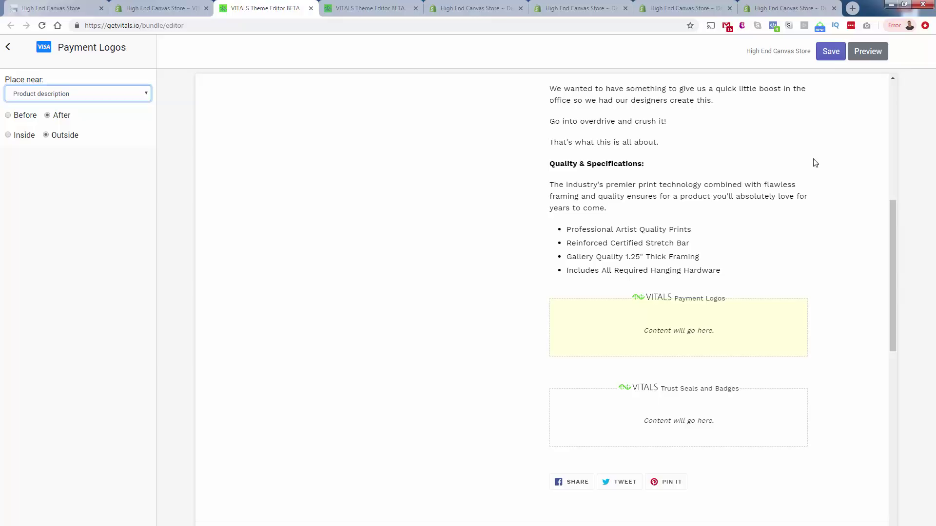
pyautogui.click(830, 52)
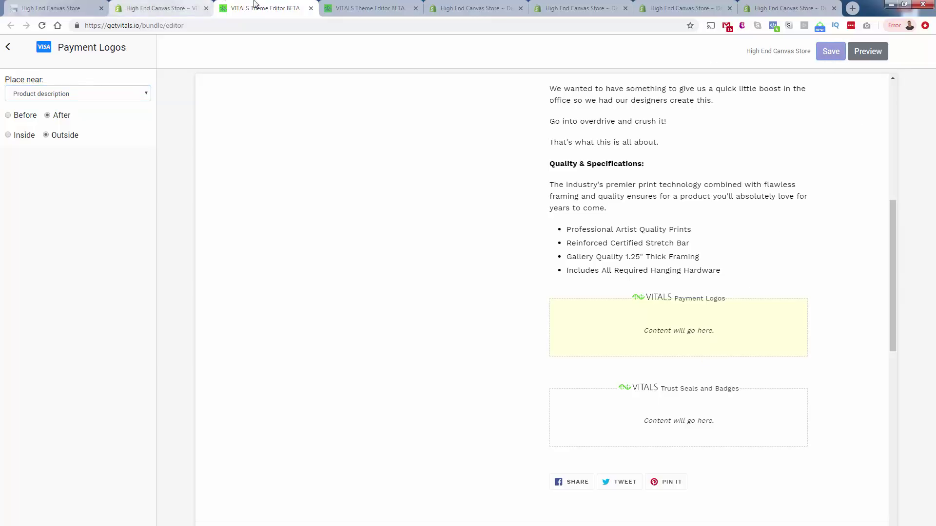
pyautogui.click(311, 8)
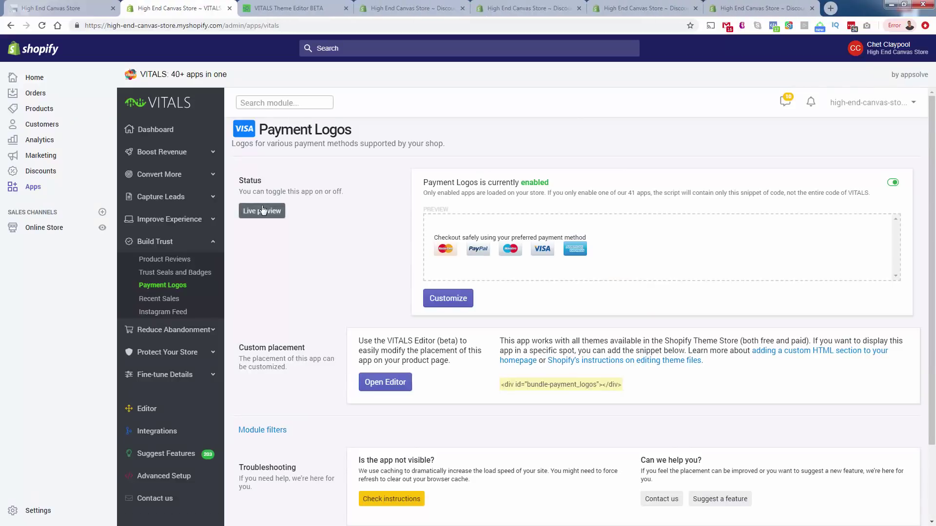
# Check the payment logos below the product description in the live preview, and dismiss the discount wheel popup
pyautogui.click(263, 211)
pyautogui.scroll(-5, 263, 210)
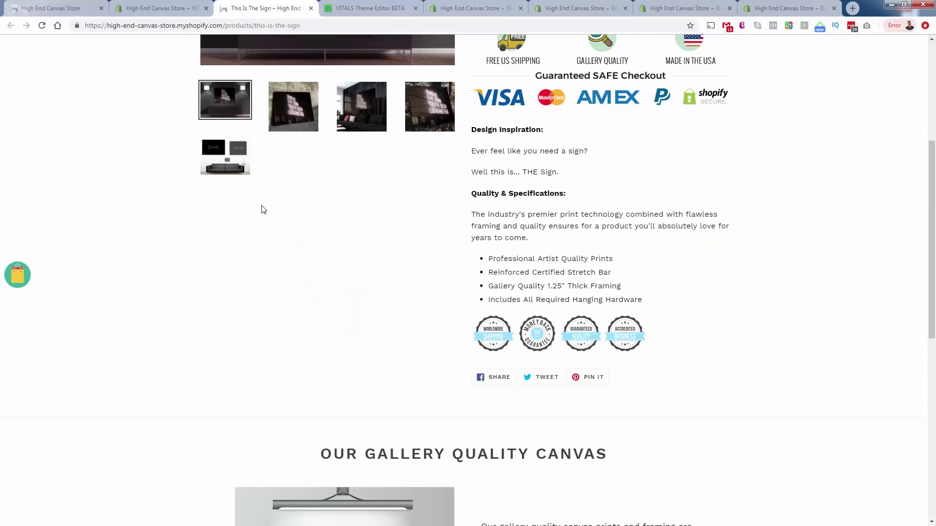
pyautogui.scroll(5, 262, 209)
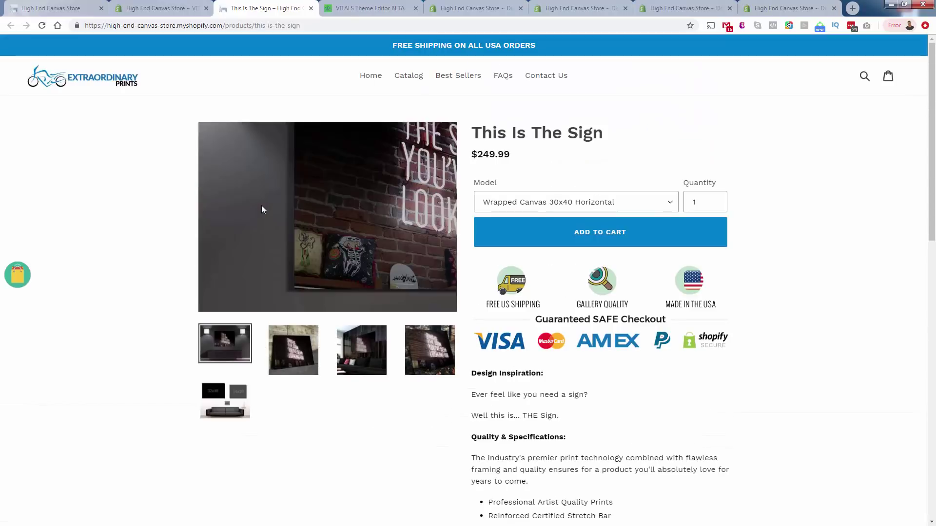
pyautogui.scroll(-5, 262, 210)
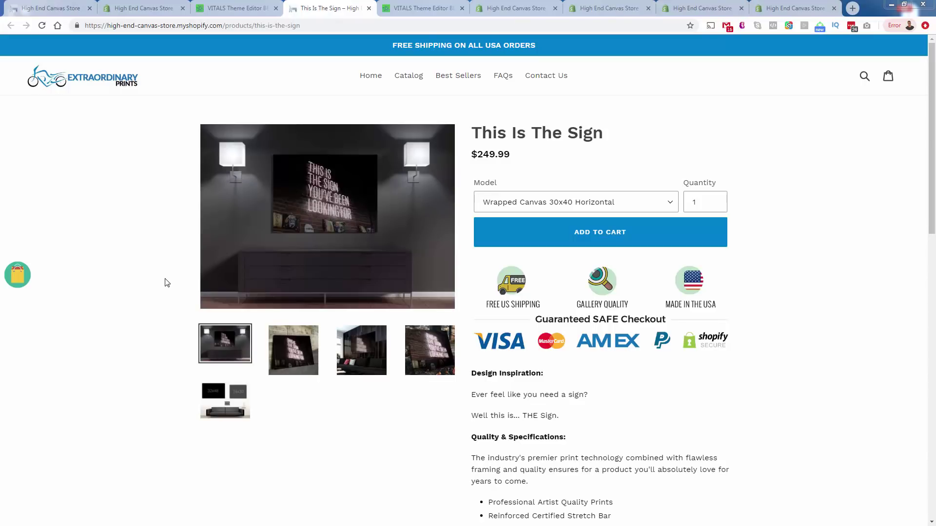
pyautogui.scroll(-5, 626, 428)
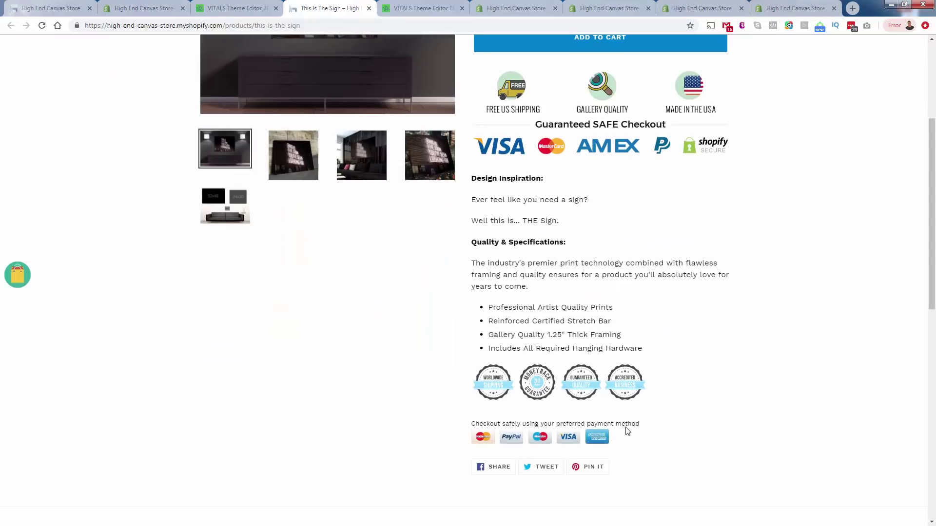
pyautogui.scroll(-1, 626, 428)
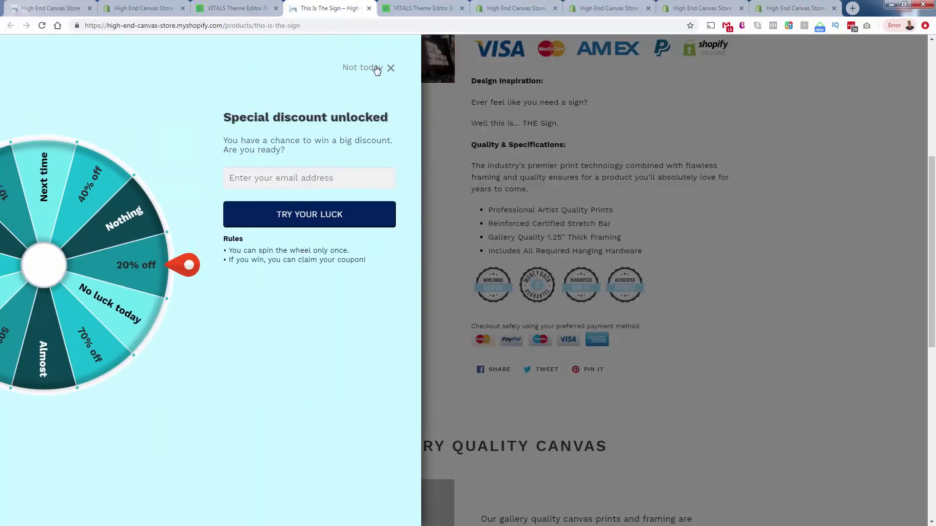
pyautogui.click(541, 258)
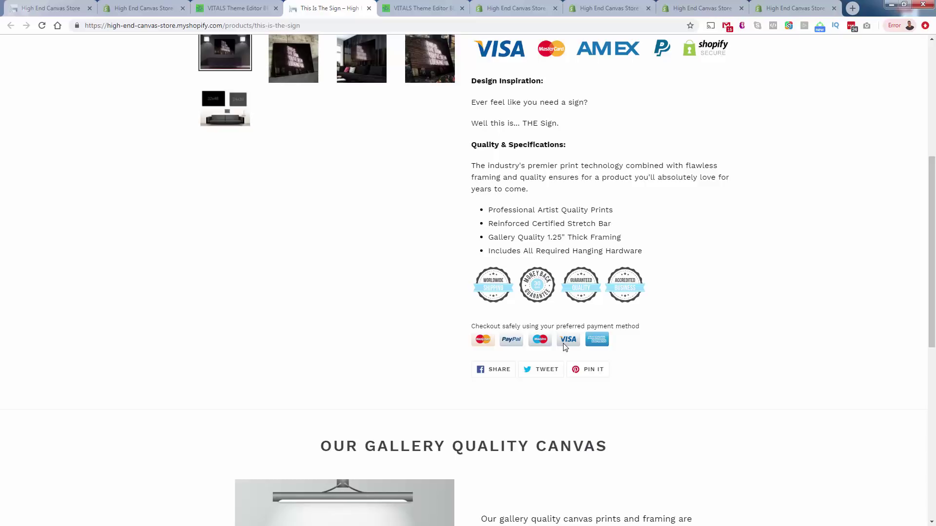
# Close the Payment Logos theme editor and return to the module's settings in VITALS
pyautogui.click(234, 8)
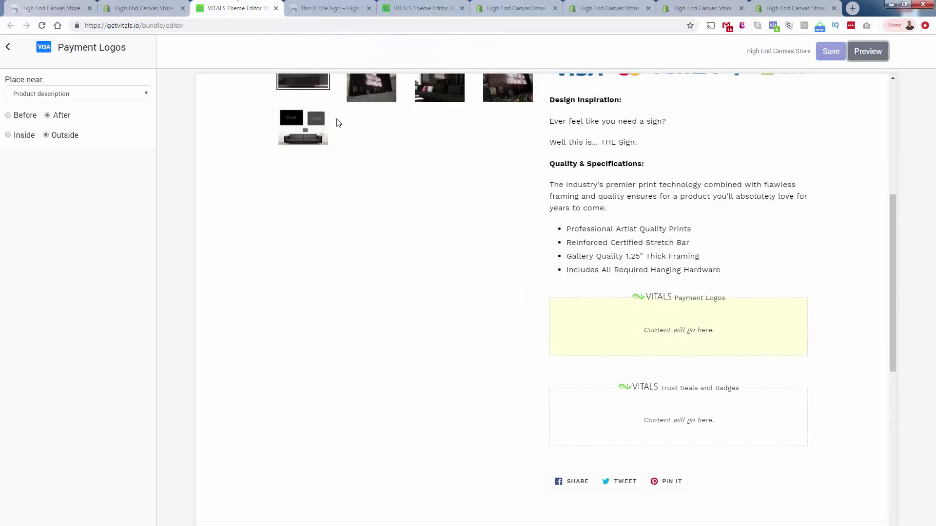
pyautogui.click(276, 8)
pyautogui.click(141, 9)
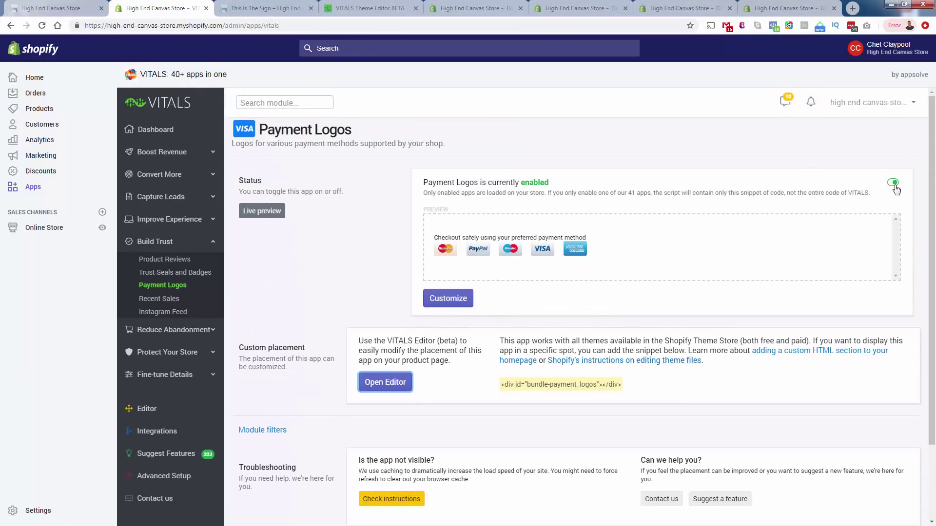
# Switch the Payment Logos module off and back on, and save the settings
pyautogui.click(892, 187)
pyautogui.click(892, 188)
pyautogui.click(865, 104)
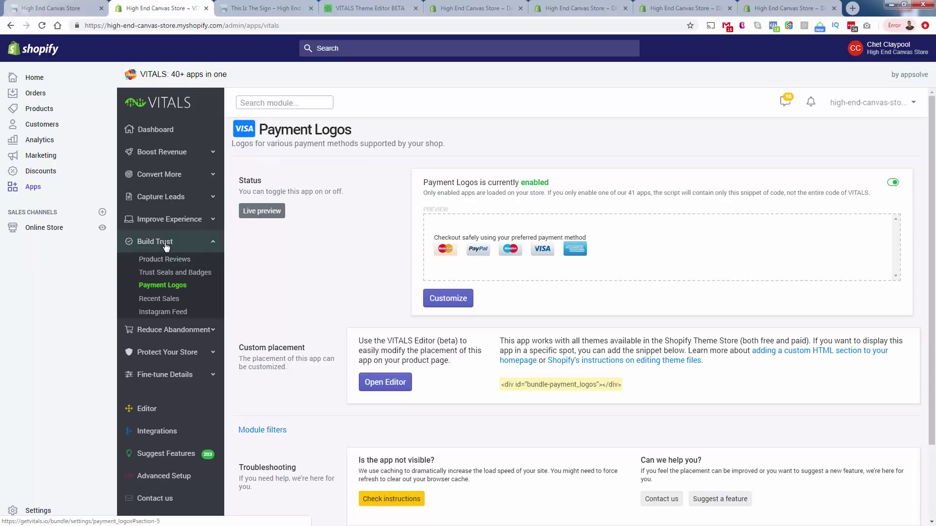
# Enable the Recent Sales module in the Build Trust group and save the modified settings
pyautogui.click(159, 298)
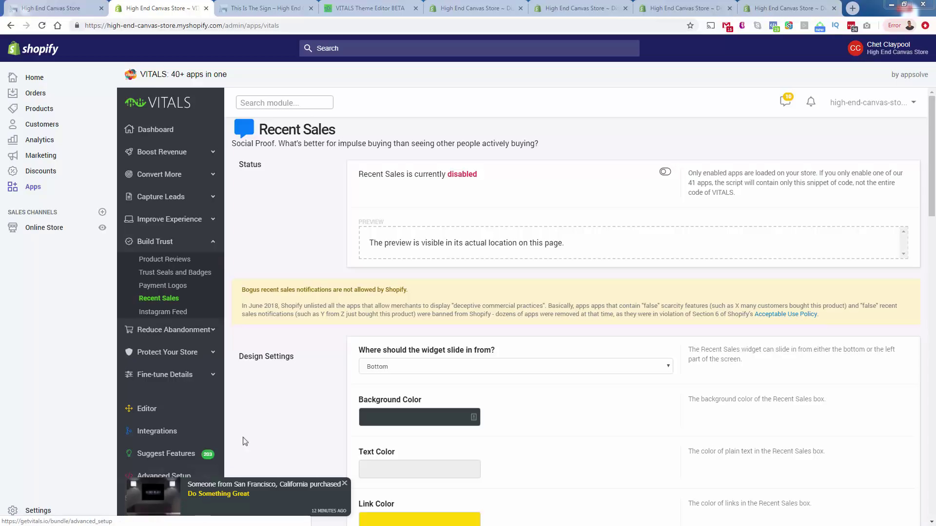
pyautogui.click(672, 174)
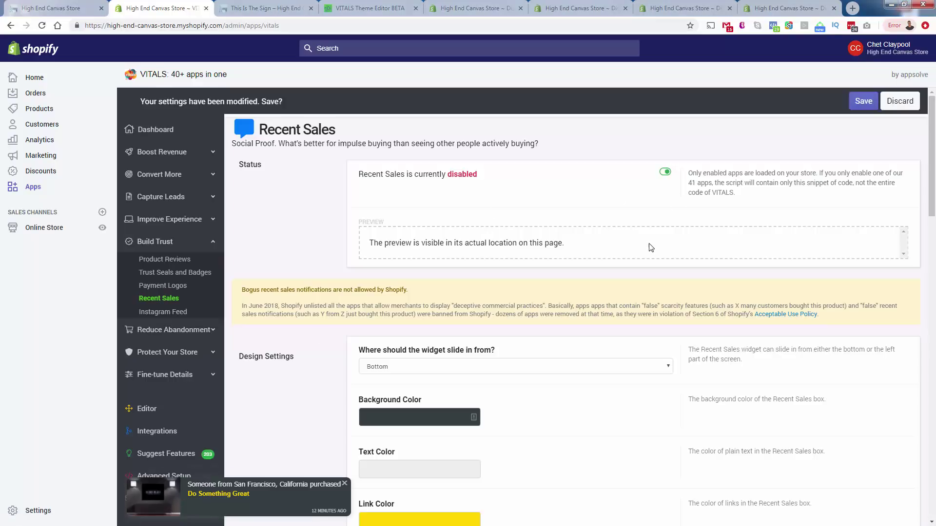
pyautogui.click(866, 103)
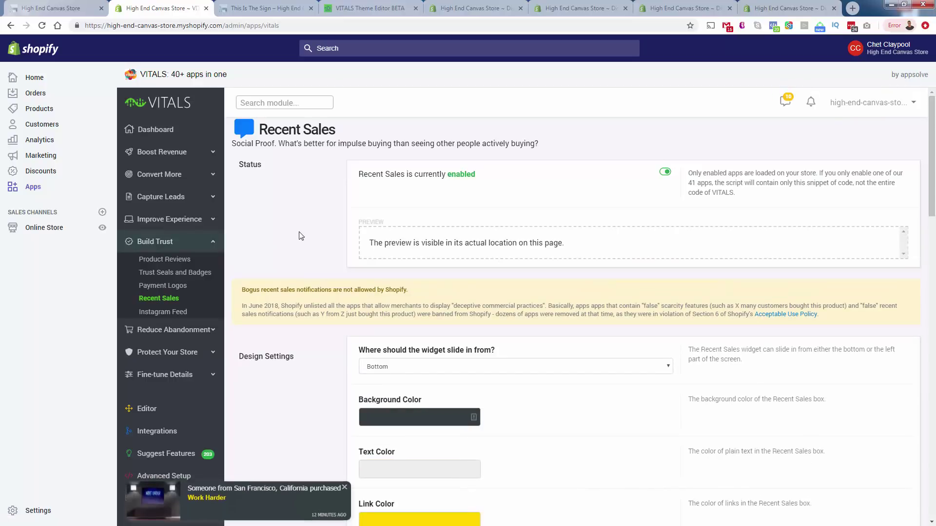
# Try Left as the side the Recent Sales widget slides in from, and set it back to Bottom
pyautogui.scroll(-1, 300, 236)
pyautogui.scroll(-1, 302, 236)
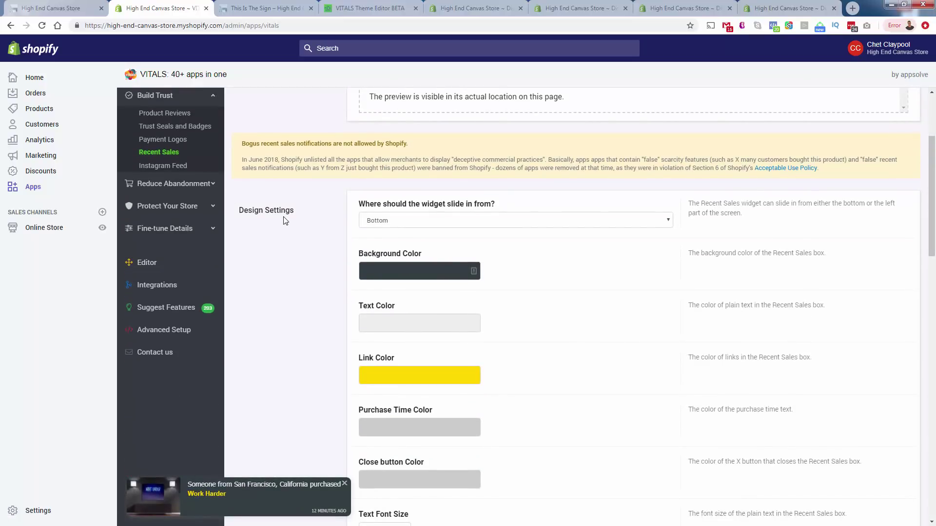
pyautogui.click(402, 269)
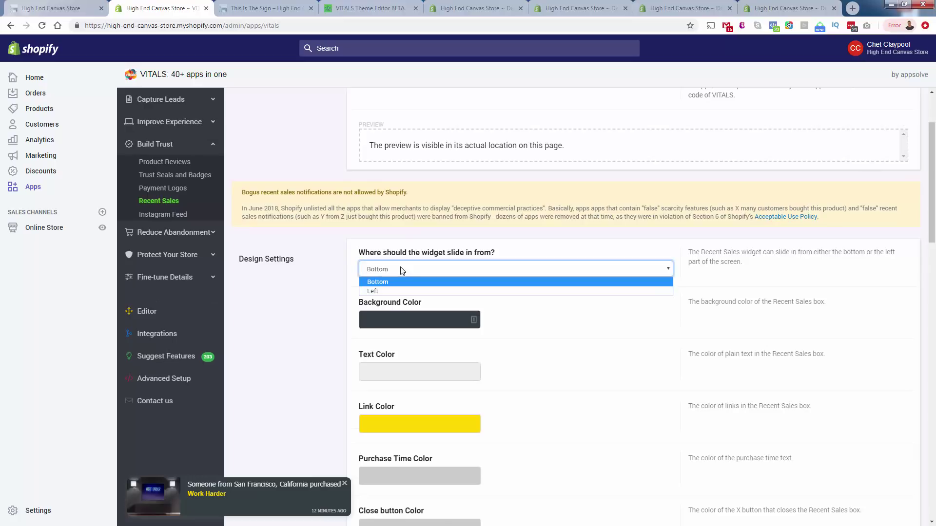
pyautogui.click(403, 271)
pyautogui.click(402, 270)
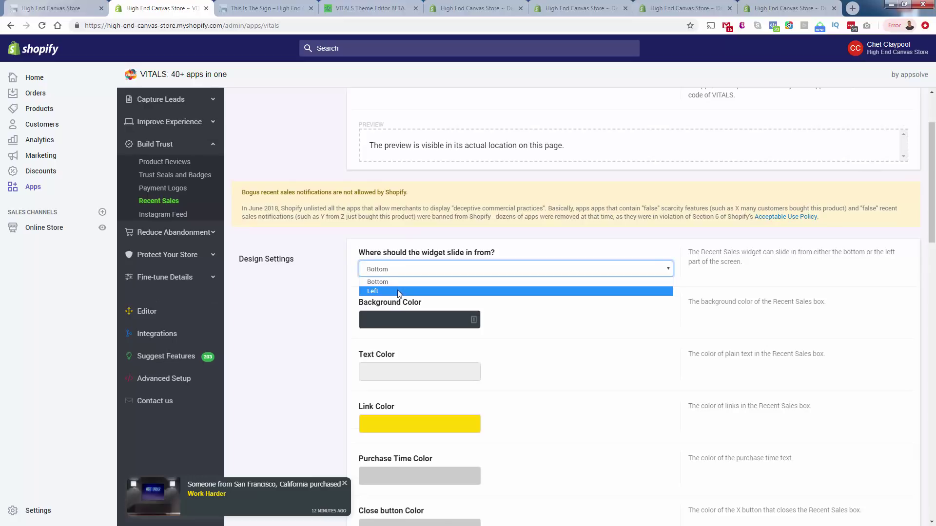
pyautogui.click(397, 293)
pyautogui.click(396, 274)
pyautogui.click(395, 283)
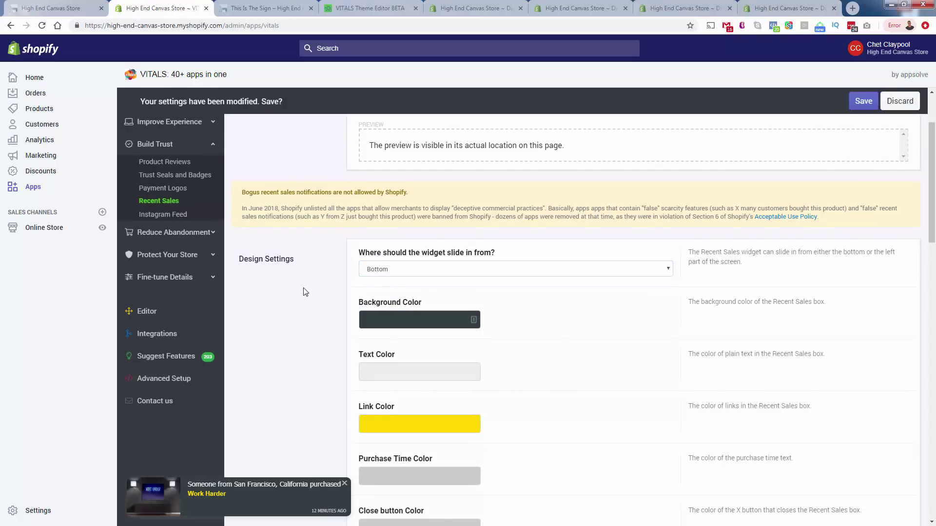
# Change the Recent Sales link color to the blue #0099ff
pyautogui.scroll(-3, 395, 309)
pyautogui.scroll(-2, 395, 309)
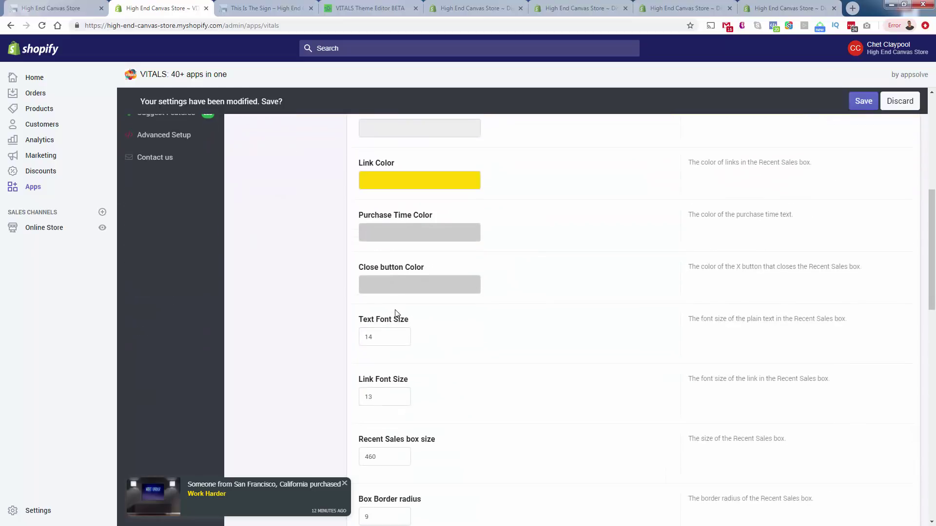
pyautogui.scroll(1, 387, 267)
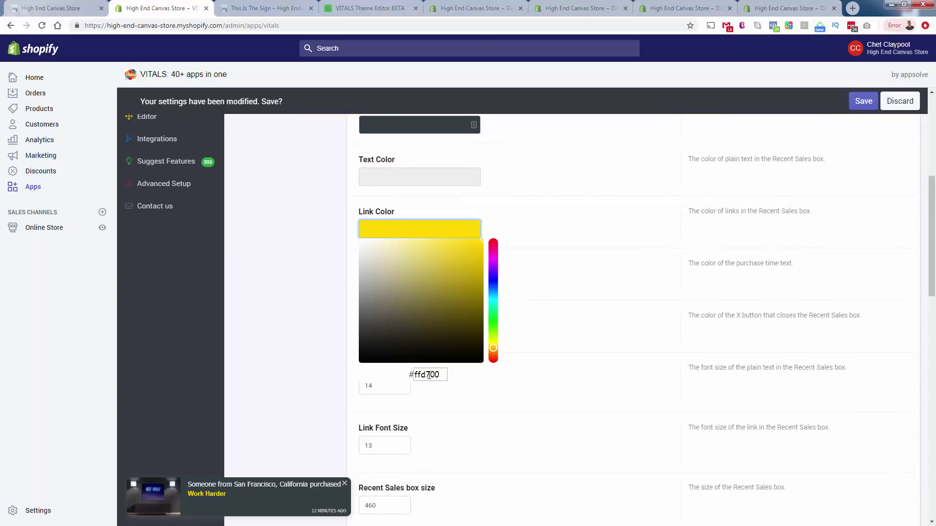
pyautogui.moveTo(490, 352); pyautogui.dragTo(493, 295)
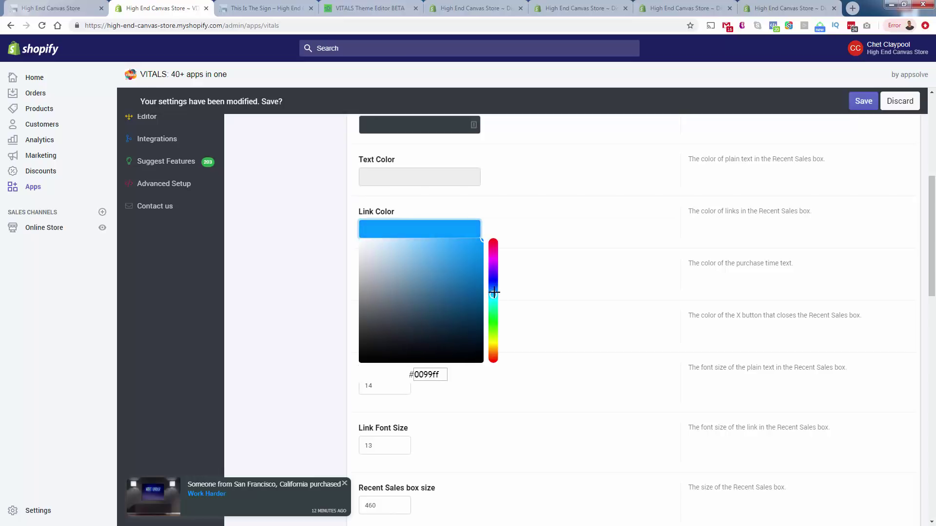
pyautogui.click(268, 360)
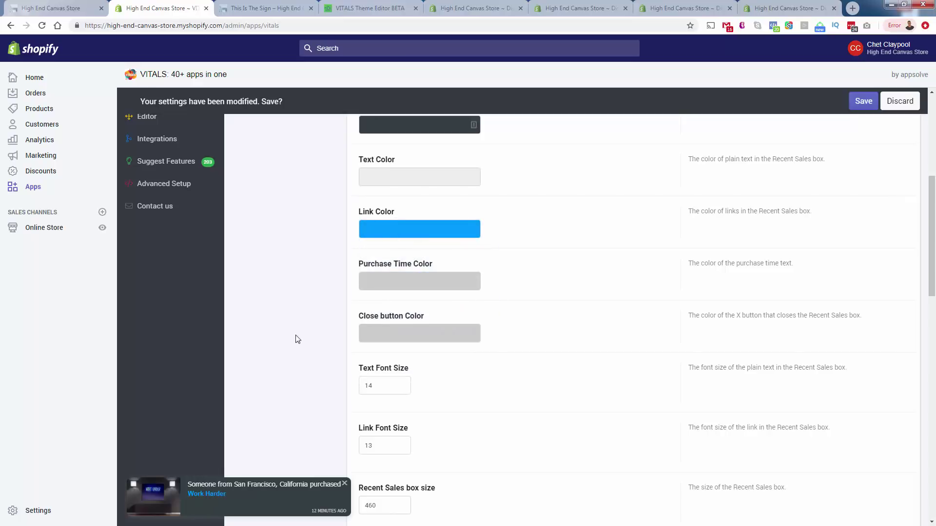
# Set the Link Font Size of the Recent Sales box to 16
pyautogui.scroll(-4, 295, 339)
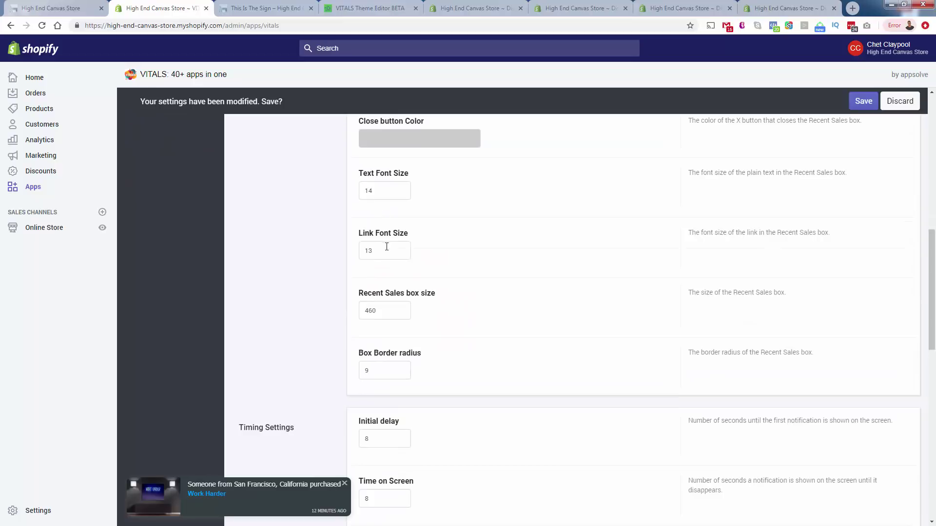
pyautogui.doubleClick(385, 245)
pyautogui.write('16')
pyautogui.click(267, 290)
# Review the timing settings, and toggle the display of when the order was placed off and back on
pyautogui.scroll(-5, 265, 288)
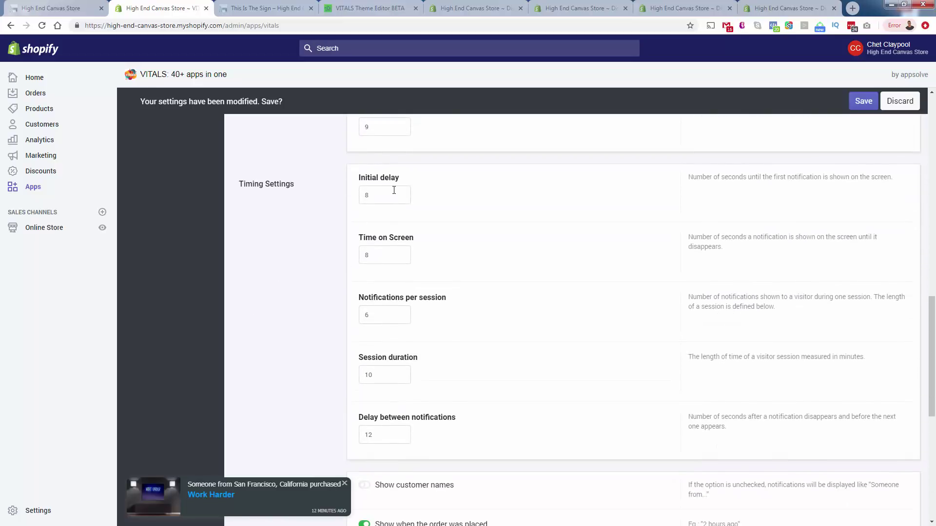
pyautogui.scroll(-5, 390, 219)
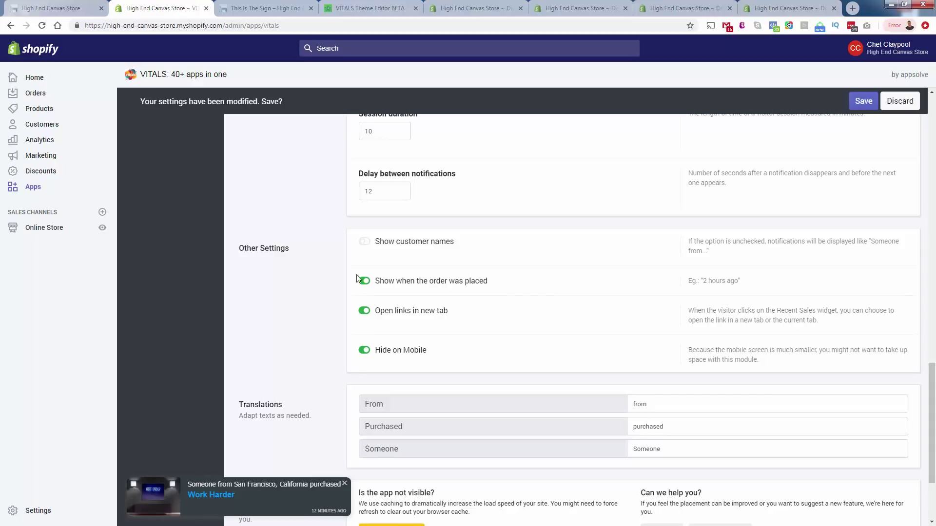
pyautogui.click(366, 282)
pyautogui.click(367, 285)
pyautogui.scroll(-1, 280, 324)
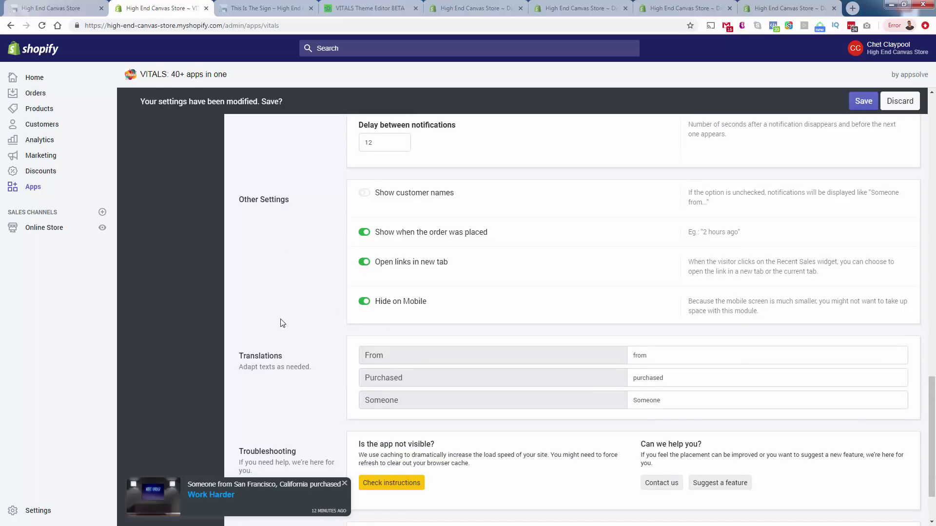
pyautogui.scroll(-1, 317, 287)
# Toggle Show customer names on and back off in the Recent Sales Other Settings
pyautogui.scroll(2, 361, 234)
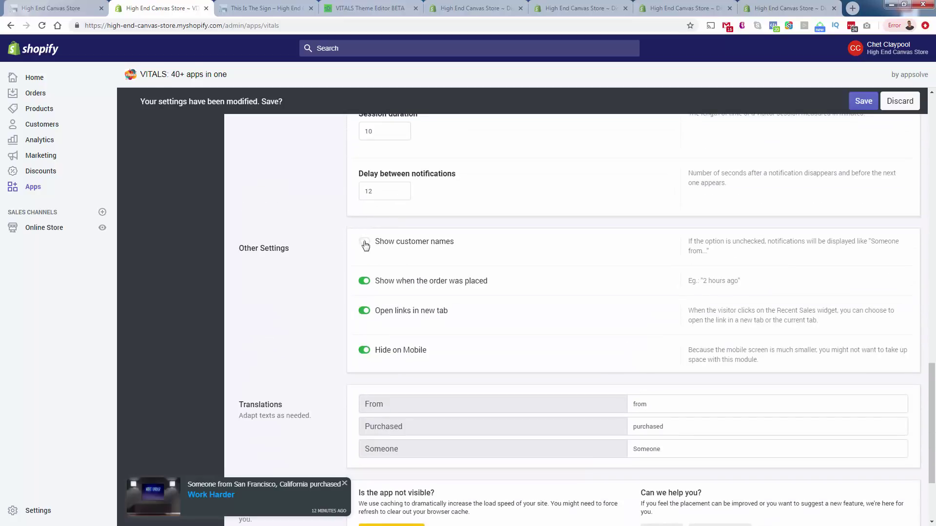
pyautogui.click(365, 242)
pyautogui.click(365, 242)
pyautogui.scroll(-1, 283, 286)
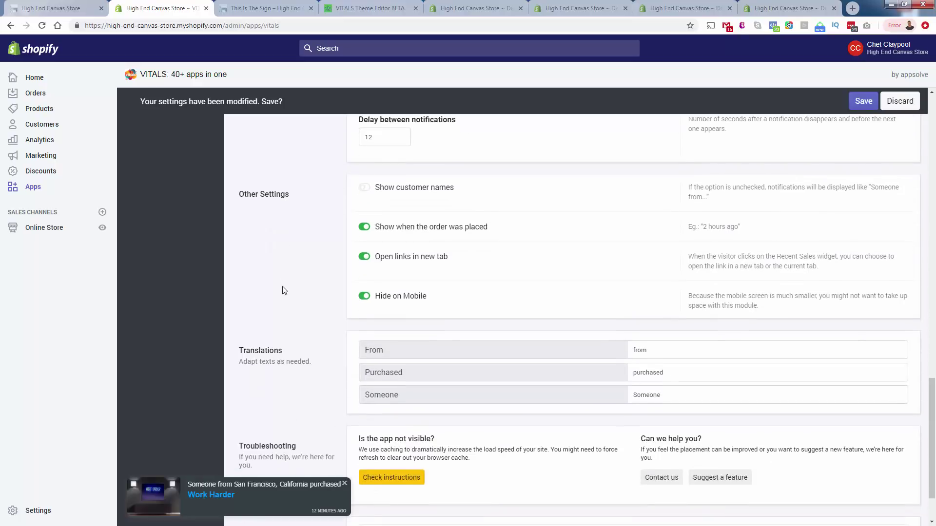
# Look over the Translations texts and save the modified Recent Sales settings
pyautogui.scroll(-2, 283, 288)
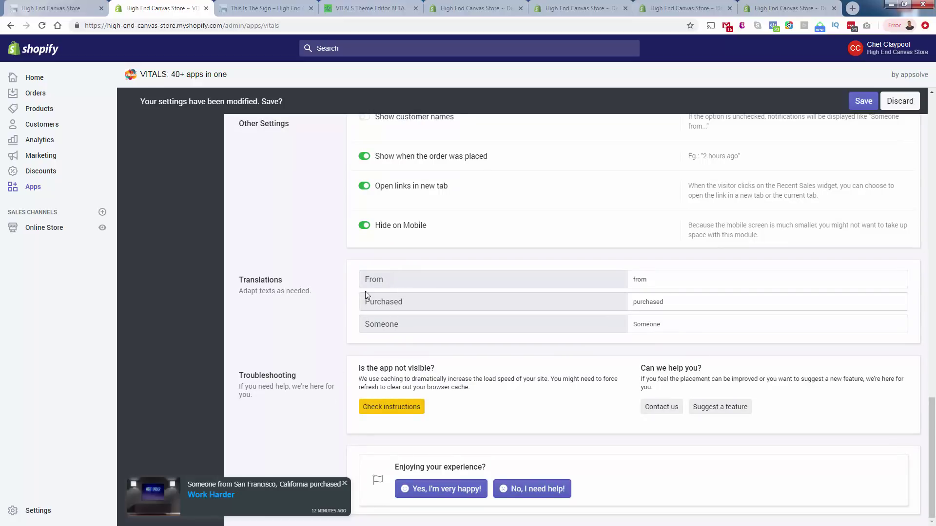
pyautogui.doubleClick(380, 280)
pyautogui.click(318, 325)
pyautogui.click(863, 100)
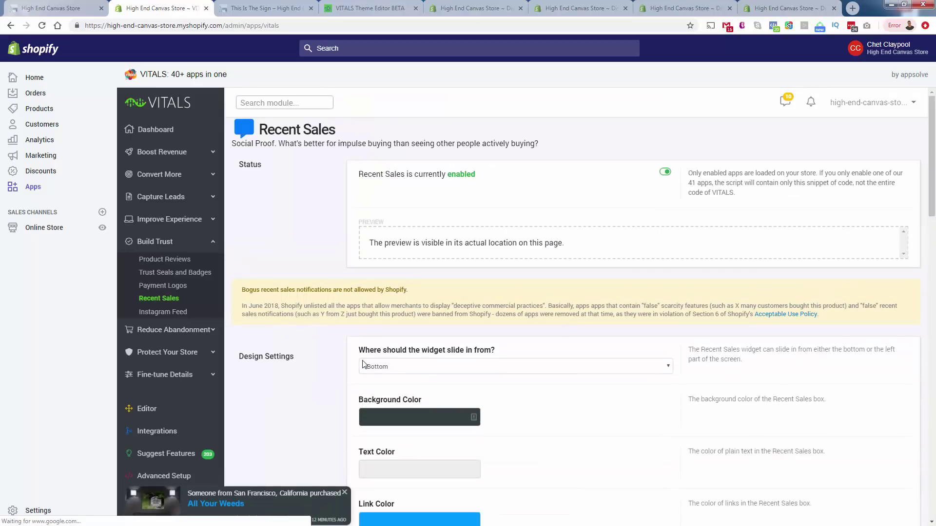
# Review the saved Recent Sales settings and the sample notification shown on the page
pyautogui.scroll(-20, 363, 364)
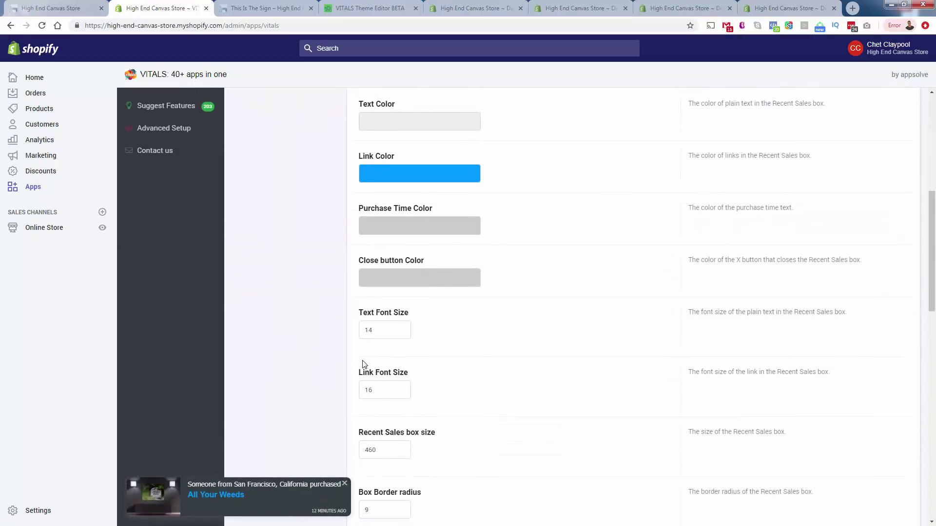
pyautogui.scroll(-1, 362, 364)
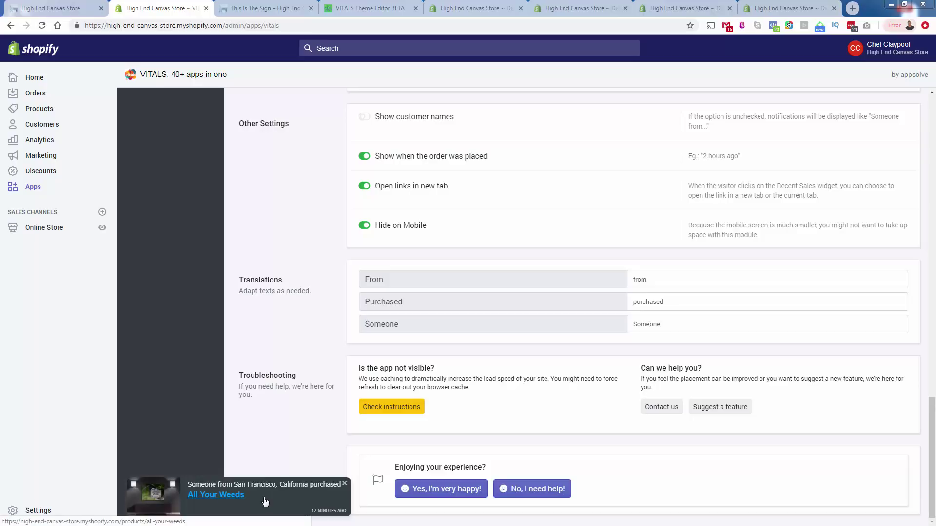
pyautogui.scroll(10, 287, 409)
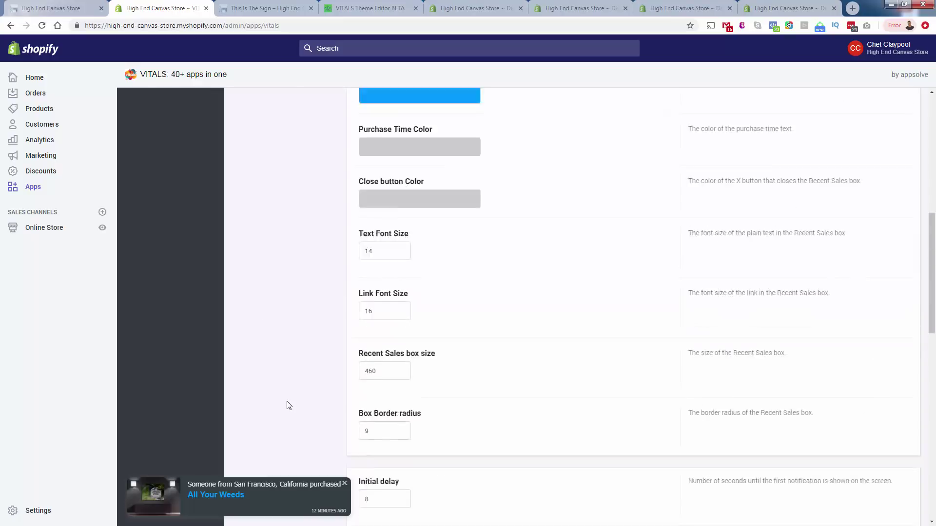
# Enable Product Bundles and start creating a new custom bundle
pyautogui.scroll(8, 287, 405)
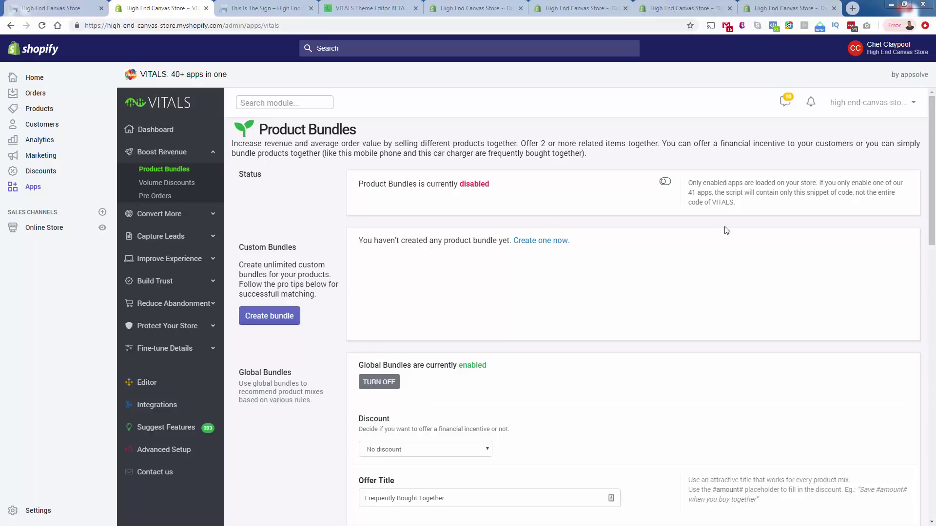
pyautogui.click(665, 182)
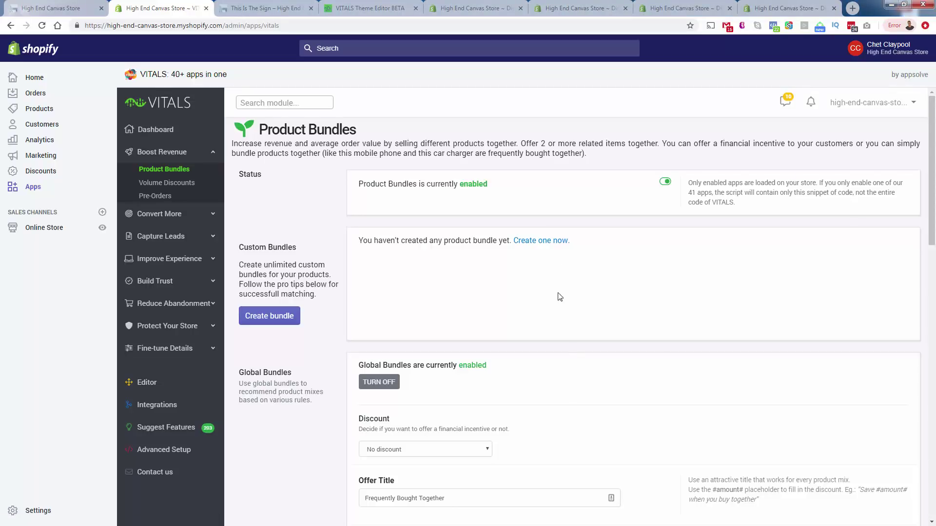
pyautogui.click(554, 240)
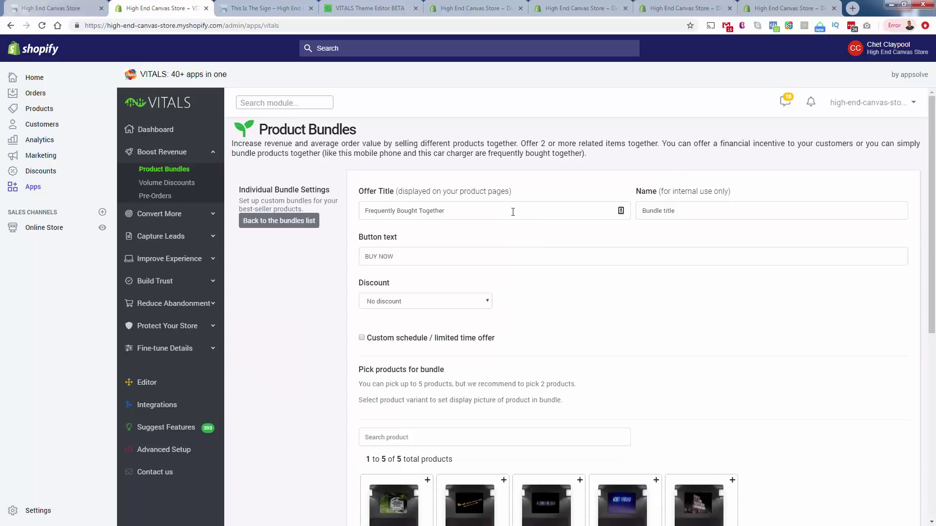
# Add the All Your Weeds and Work Harder products to the custom bundle
pyautogui.scroll(-1, 524, 322)
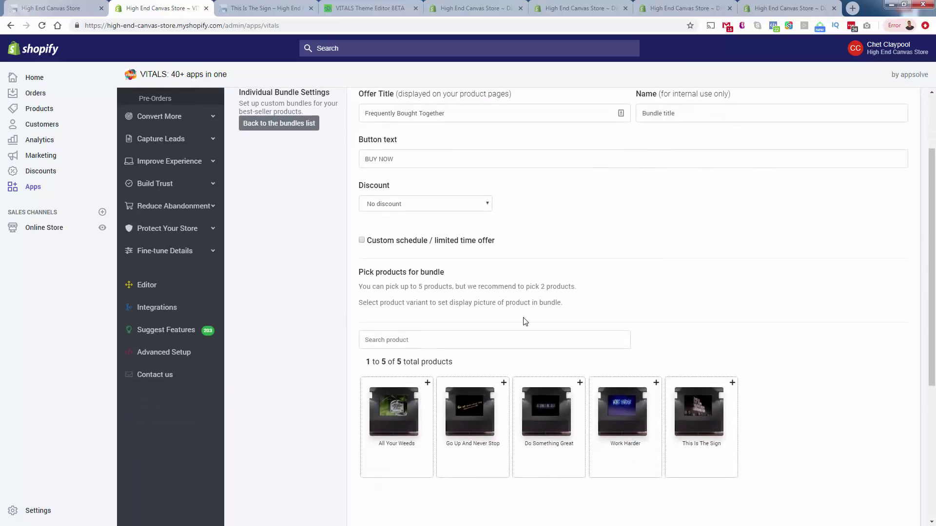
pyautogui.scroll(-1, 506, 323)
pyautogui.scroll(-1, 505, 322)
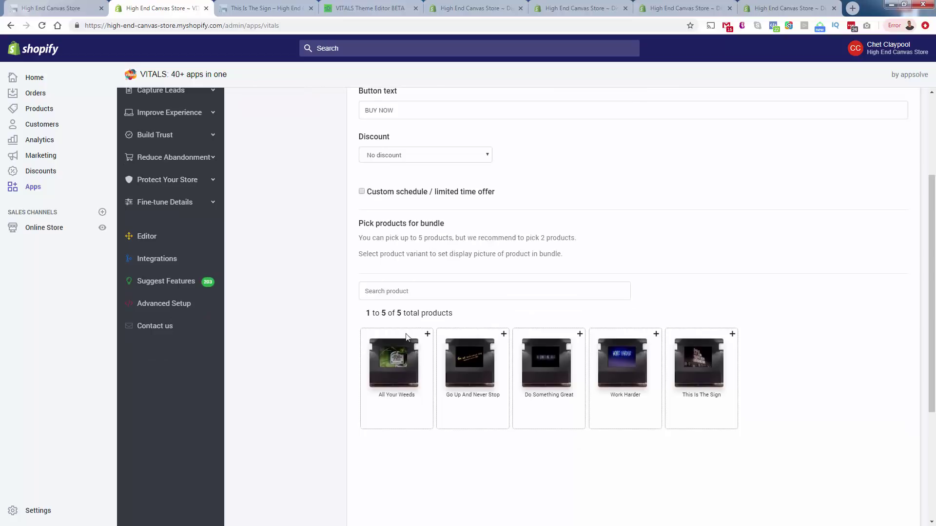
pyautogui.click(428, 335)
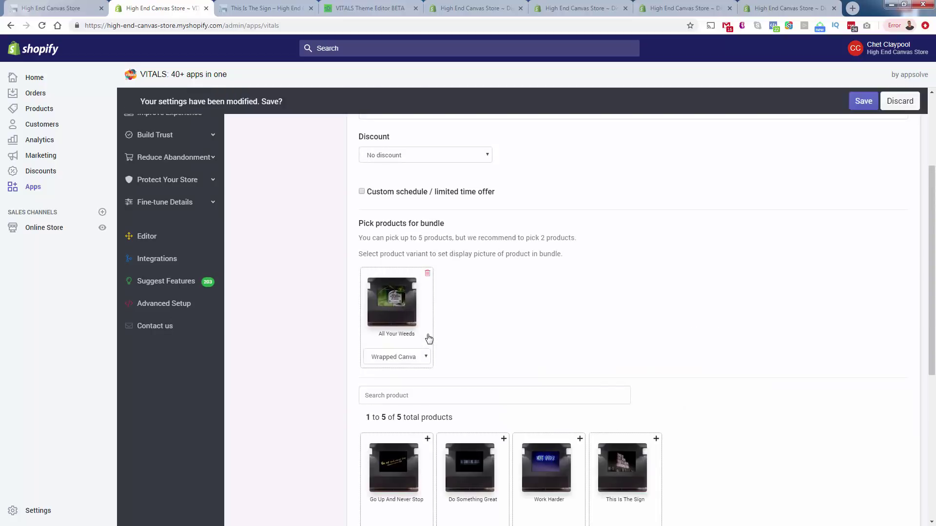
pyautogui.scroll(-3, 457, 348)
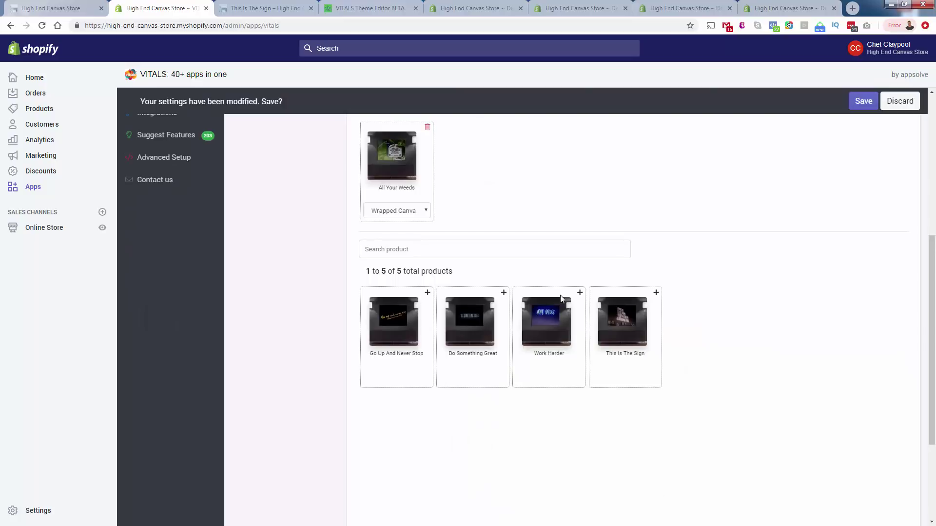
pyautogui.click(579, 293)
pyautogui.scroll(4, 312, 315)
pyautogui.scroll(3, 312, 315)
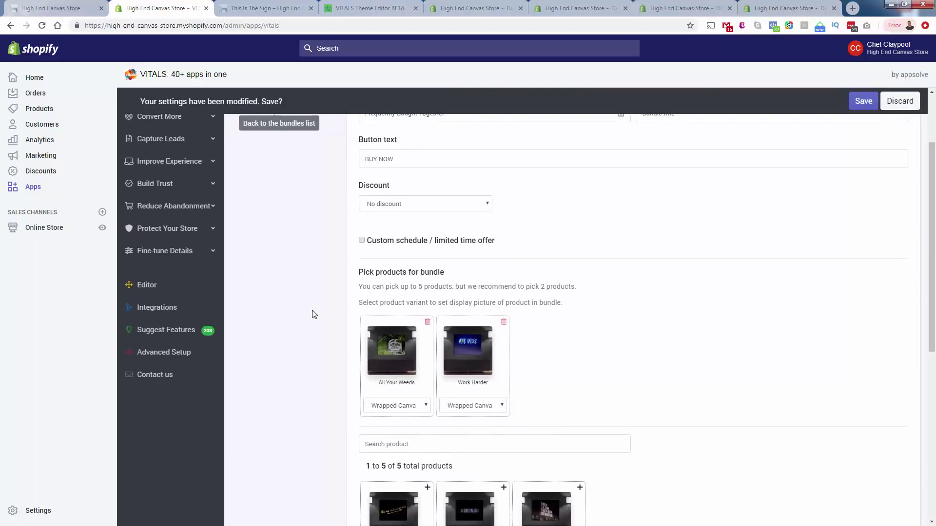
# Set the bundle's offer title to "Move In Special" and its internal name to "Bundle 1"
pyautogui.click(430, 213)
pyautogui.doubleClick(430, 213)
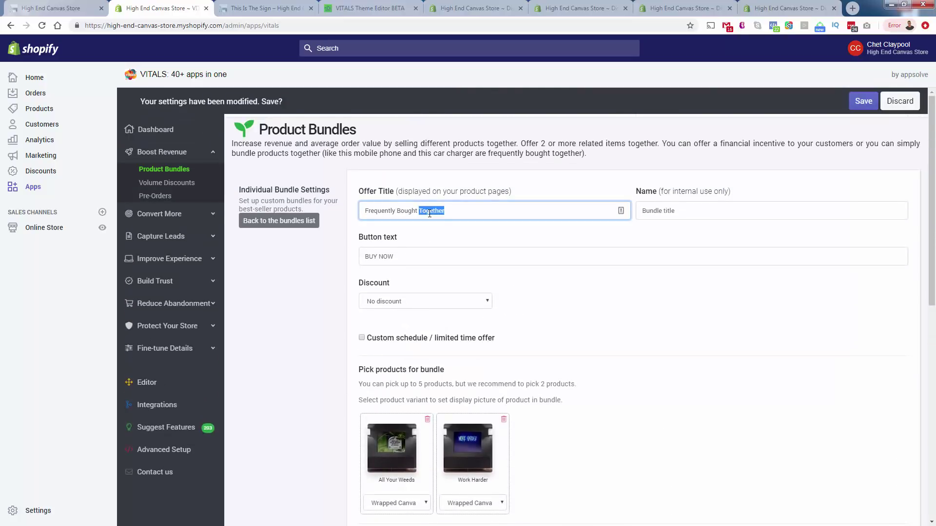
pyautogui.tripleClick(430, 213)
pyautogui.write('New')
pyautogui.doubleClick(430, 213)
pyautogui.write('Move In Special')
pyautogui.doubleClick(670, 213)
pyautogui.write('2')
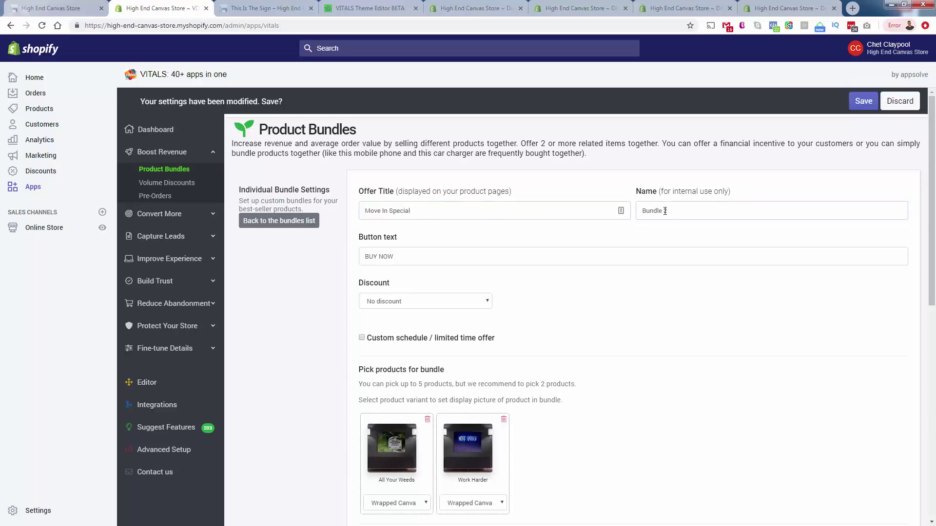
pyautogui.click(673, 348)
# Look over the bundle's discount types, limited time offer option and product selection
pyautogui.scroll(-1, 453, 258)
pyautogui.click(453, 252)
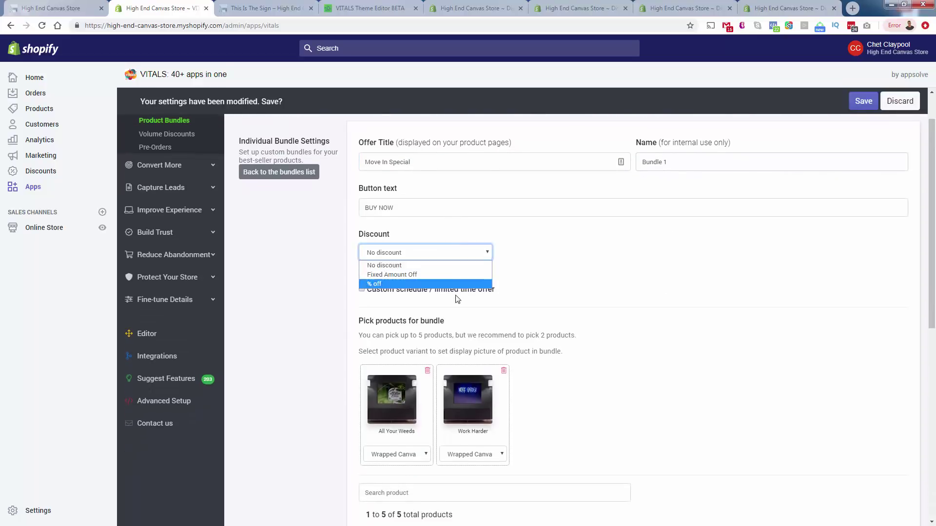
pyautogui.click(575, 254)
pyautogui.scroll(-2, 538, 303)
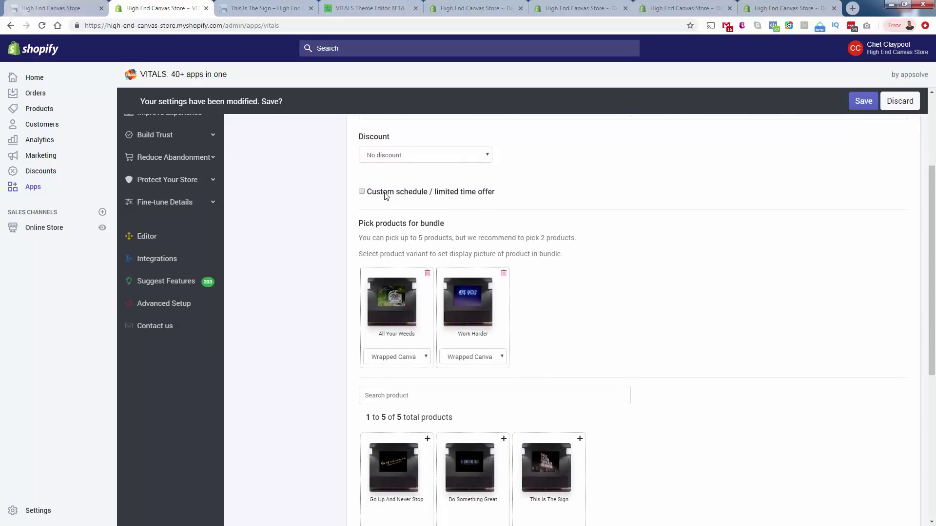
pyautogui.scroll(-6, 502, 309)
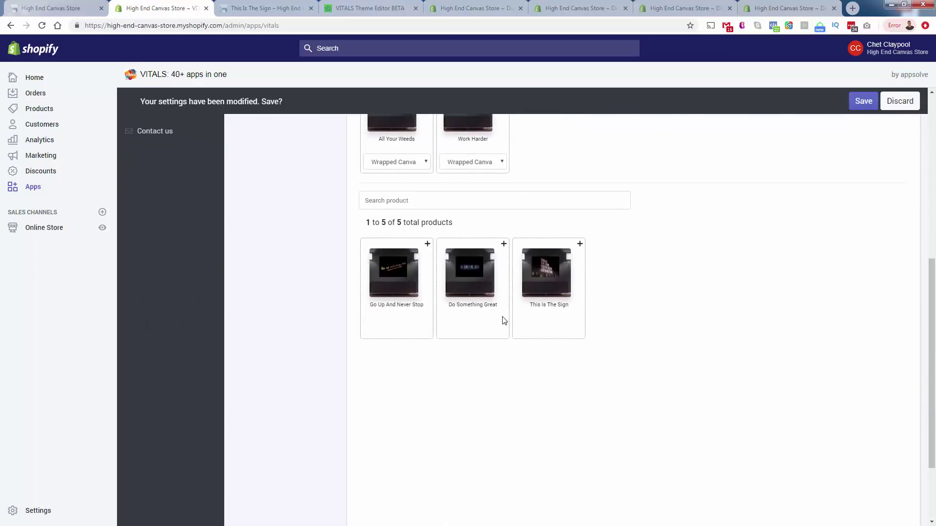
# Save the Move In Special bundle and return to the Product Bundles overview
pyautogui.scroll(6, 507, 351)
pyautogui.scroll(3, 511, 379)
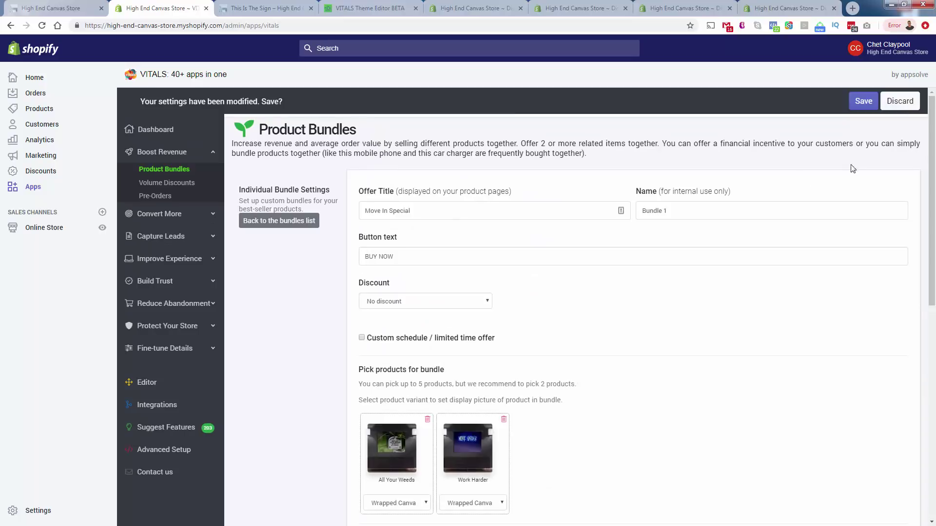
pyautogui.click(854, 103)
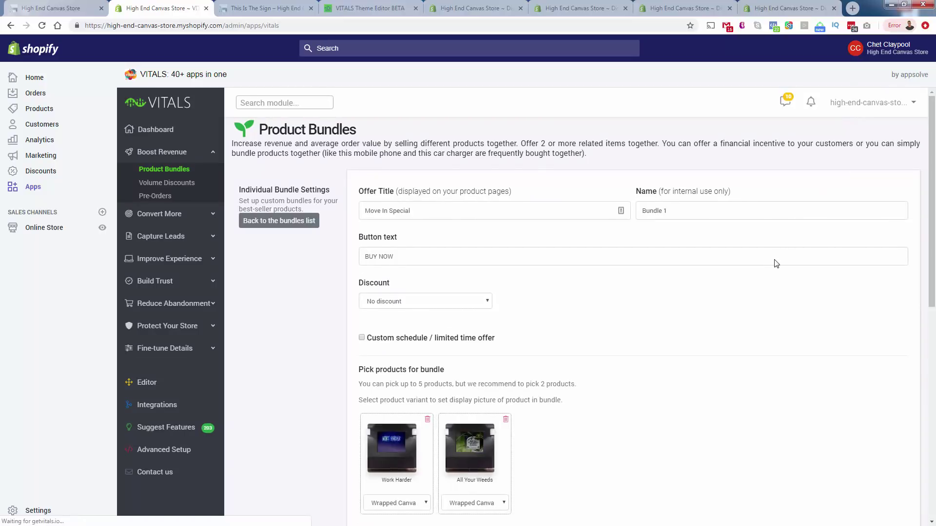
pyautogui.click(176, 171)
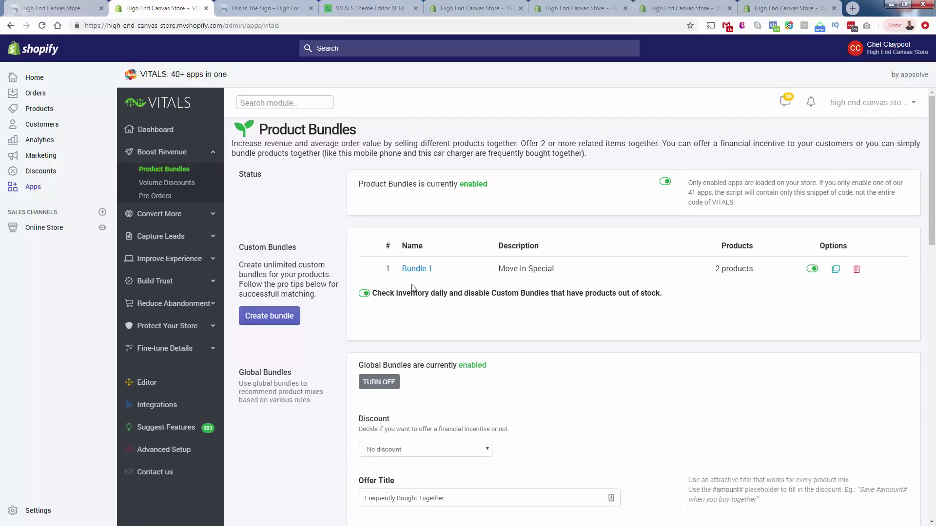
# Review the custom bundle list and the Global Bundles settings, from discount and recommendation method to the exclusion lists
pyautogui.scroll(-1, 417, 300)
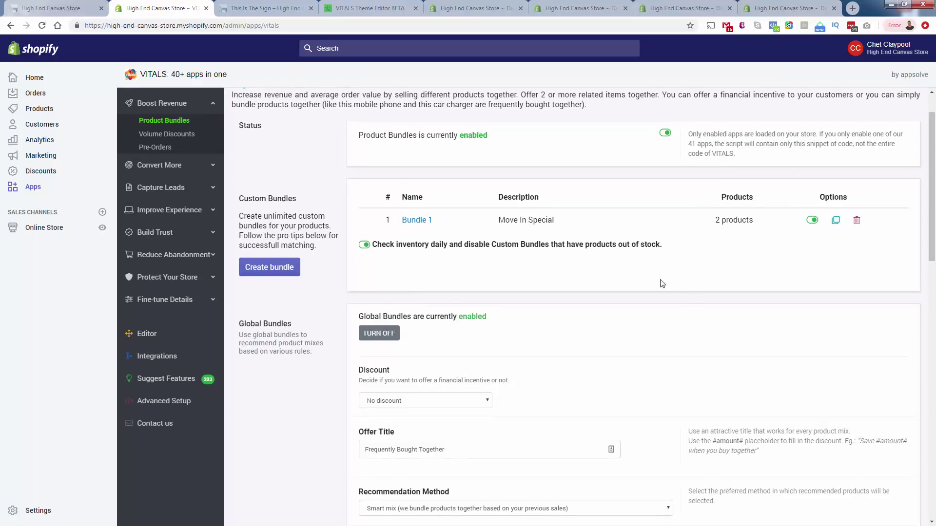
pyautogui.scroll(-1, 543, 271)
pyautogui.scroll(-1, 543, 271)
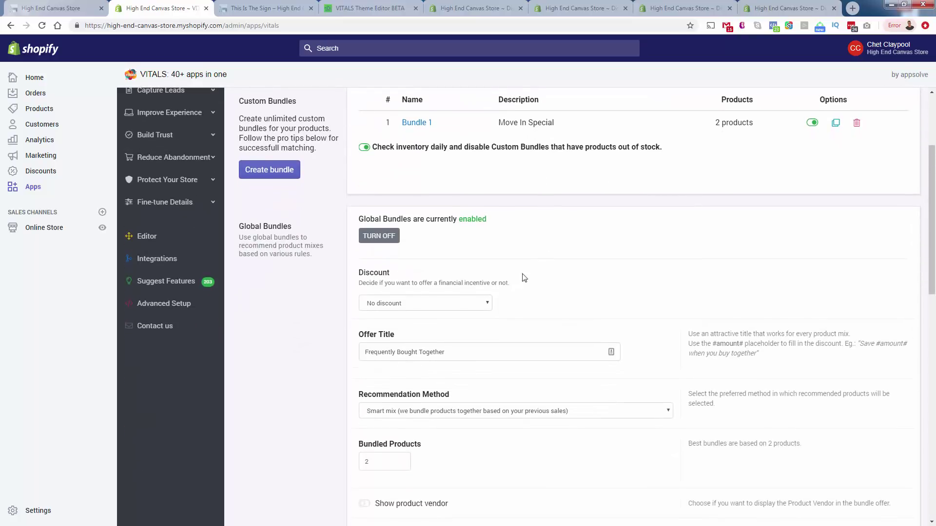
pyautogui.moveTo(259, 246); pyautogui.dragTo(292, 248)
pyautogui.click(292, 247)
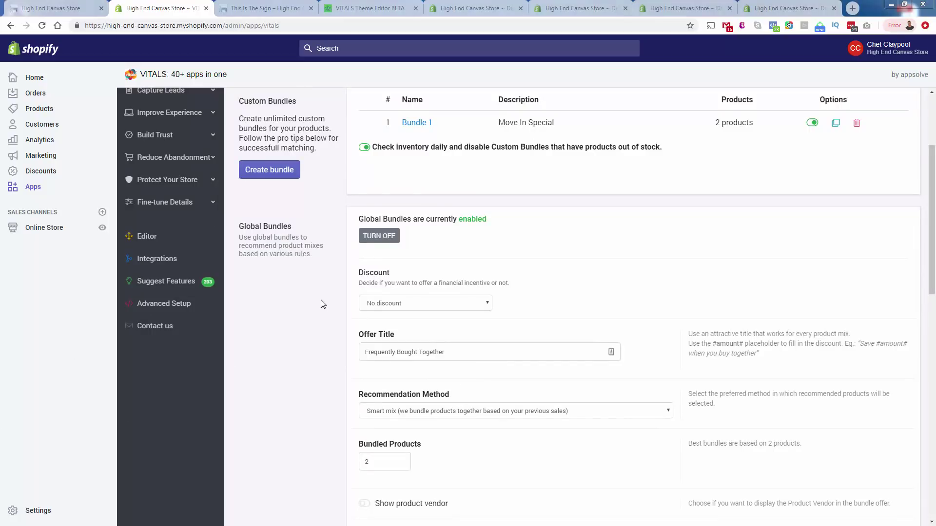
pyautogui.scroll(-3, 320, 251)
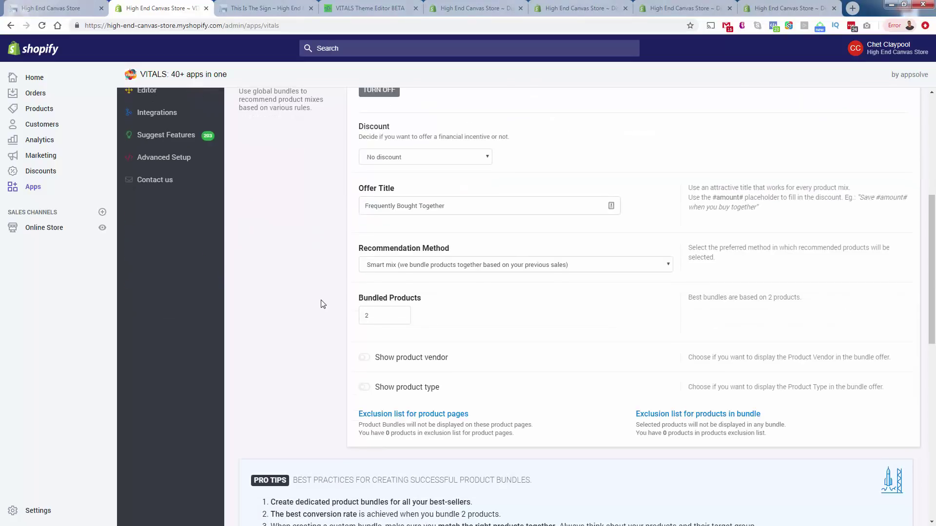
pyautogui.scroll(3, 320, 251)
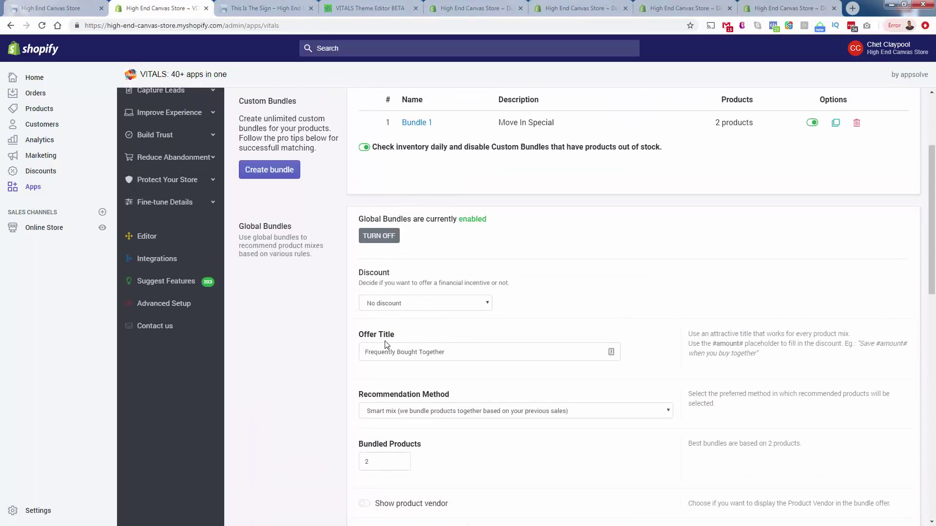
pyautogui.scroll(-4, 387, 345)
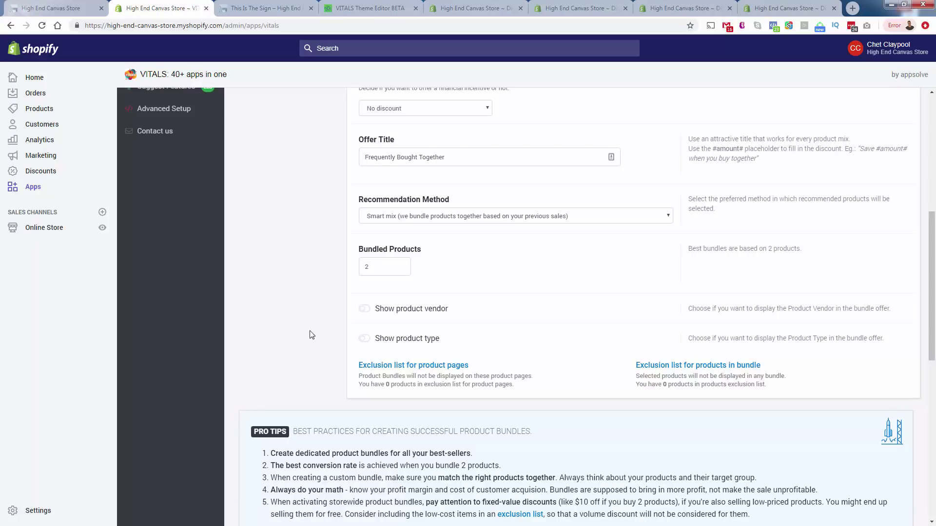
# Read the Pro Tips on best practices for creating successful product bundles
pyautogui.scroll(-3, 312, 335)
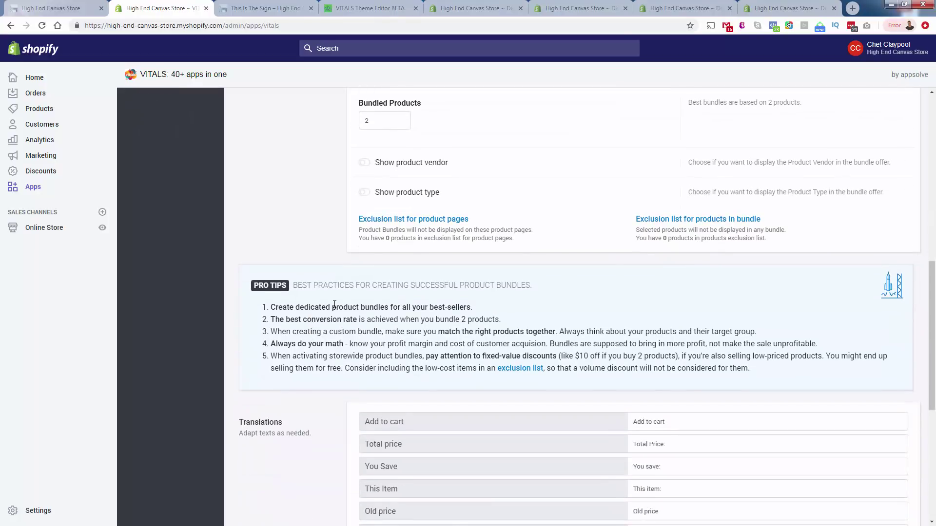
pyautogui.moveTo(270, 314); pyautogui.dragTo(478, 311)
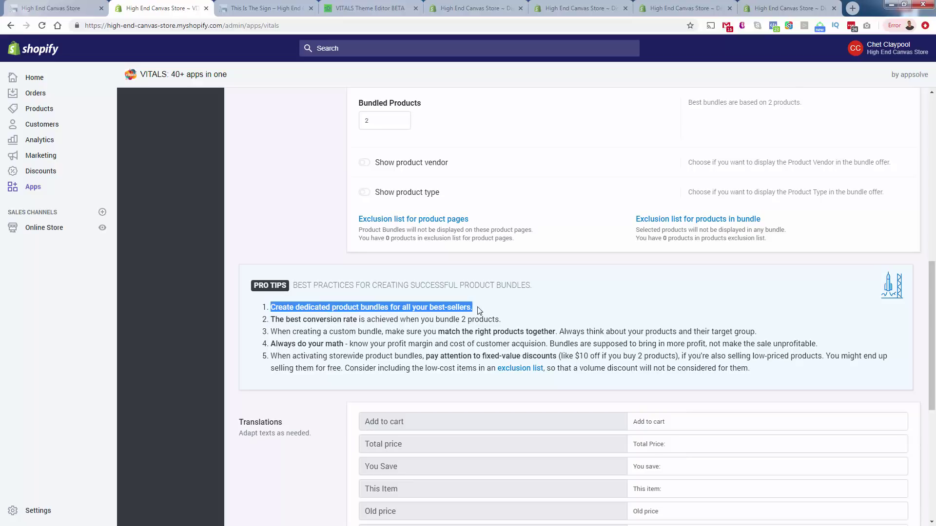
pyautogui.click(479, 311)
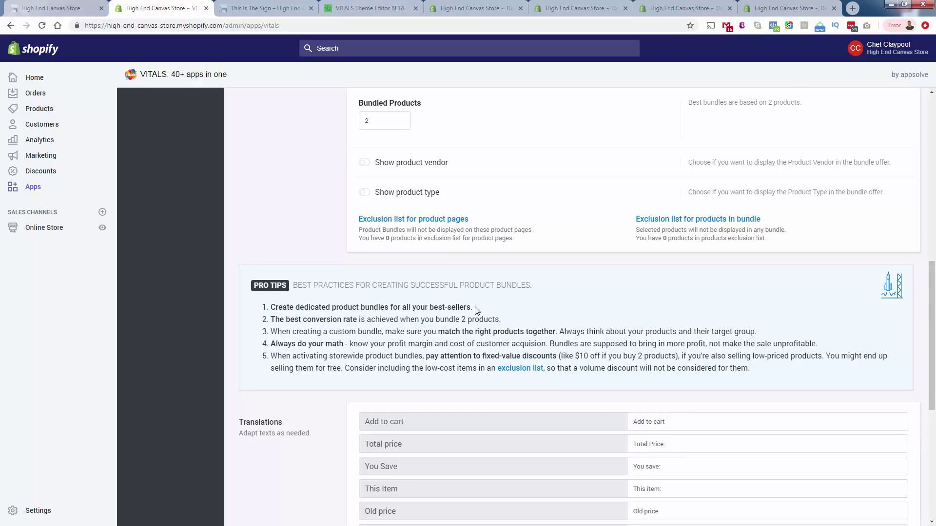
pyautogui.scroll(-1, 404, 346)
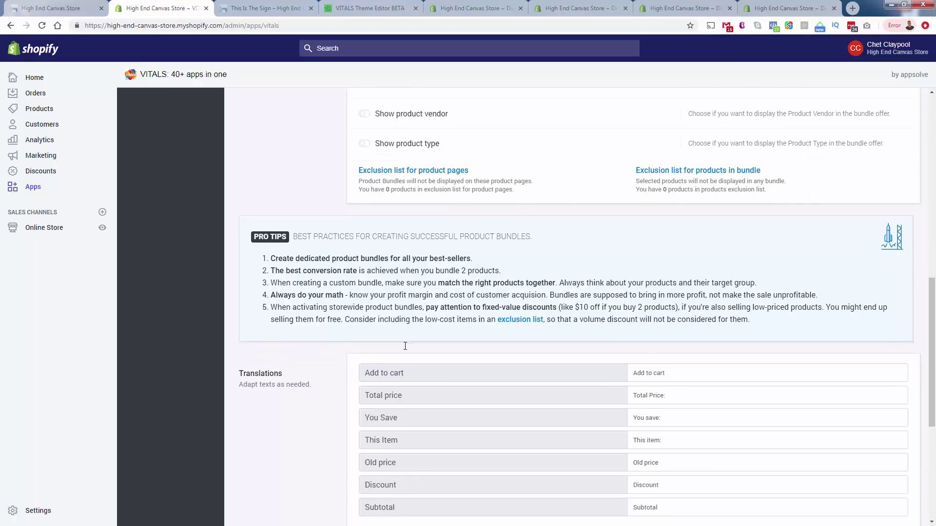
pyautogui.moveTo(295, 286); pyautogui.dragTo(346, 299)
pyautogui.click(346, 299)
# Open the VITALS Theme Editor from the Product Bundles custom placement section and show the Product Bundles placement settings
pyautogui.scroll(5, 261, 247)
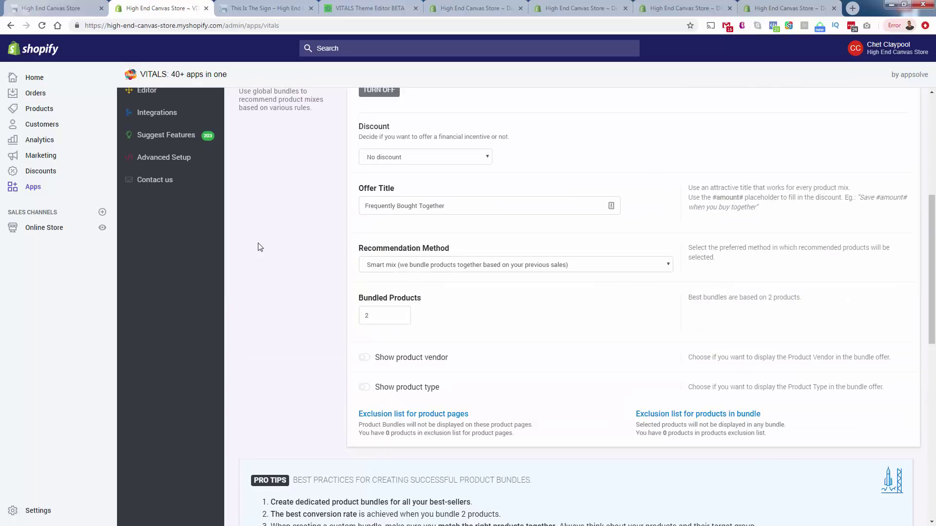
pyautogui.scroll(5, 261, 247)
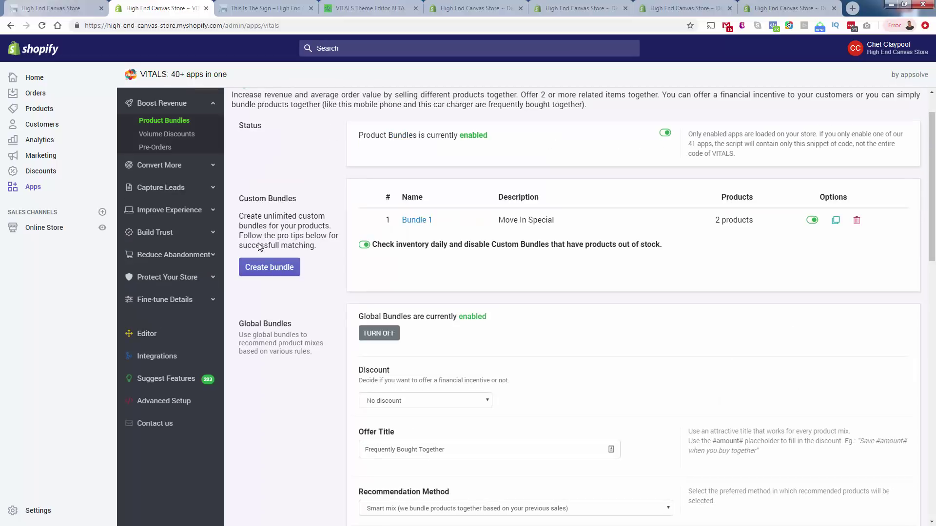
pyautogui.scroll(-15, 252, 222)
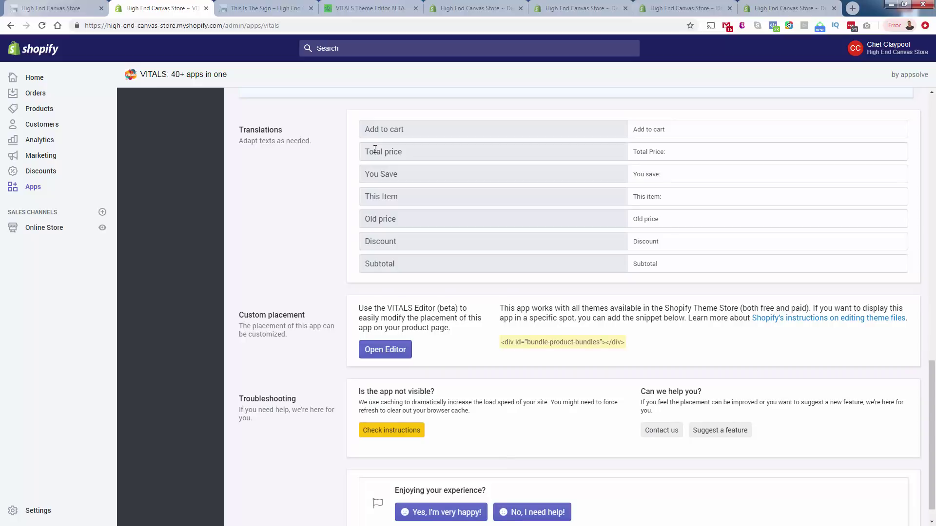
pyautogui.scroll(-1, 403, 218)
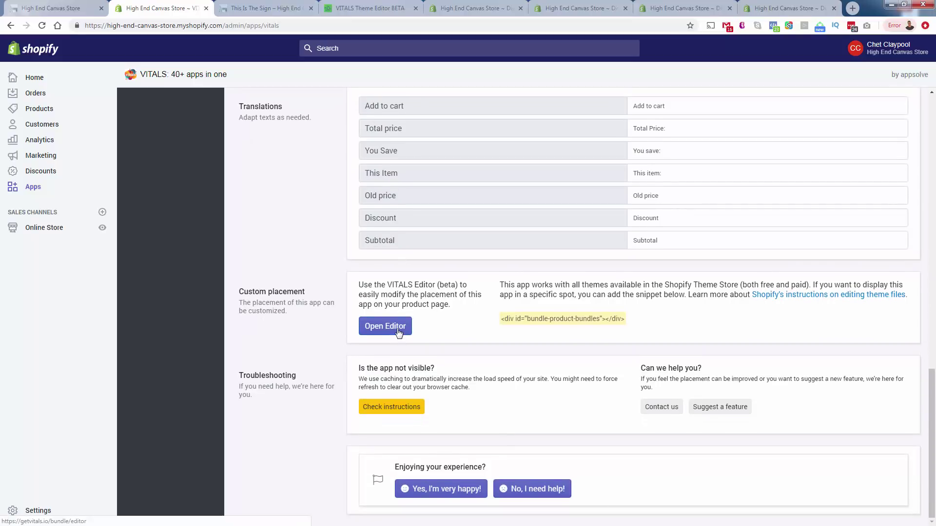
pyautogui.click(399, 333)
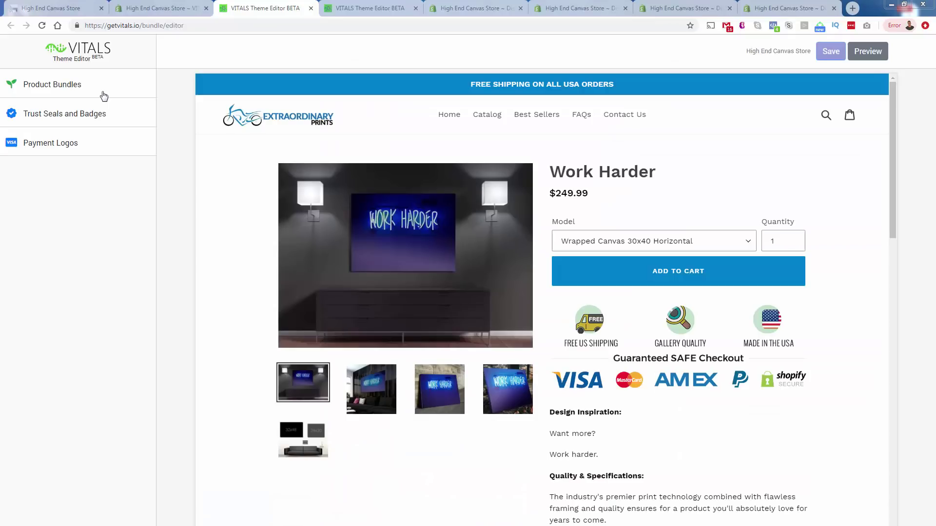
pyautogui.click(103, 96)
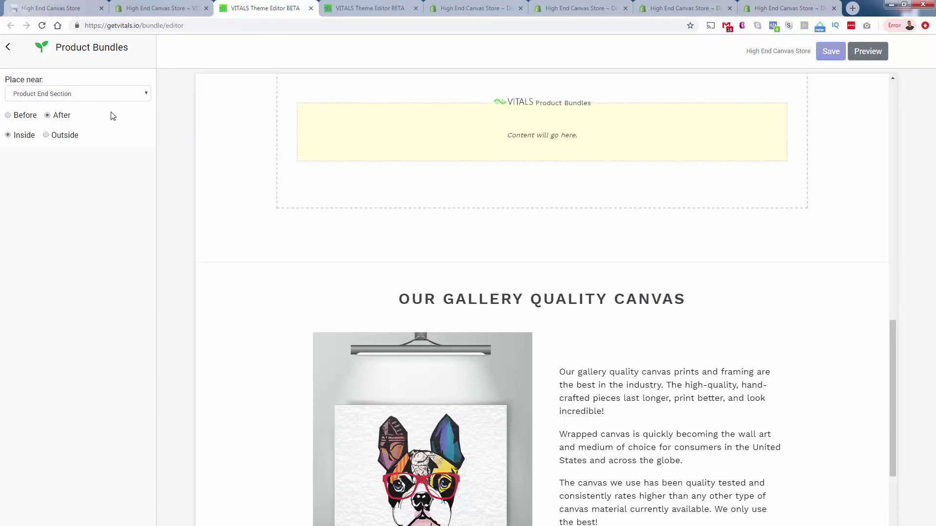
# Try the Before placement for Product Bundles in the Product End Section, return it to After, and view the product page preview
pyautogui.click(23, 120)
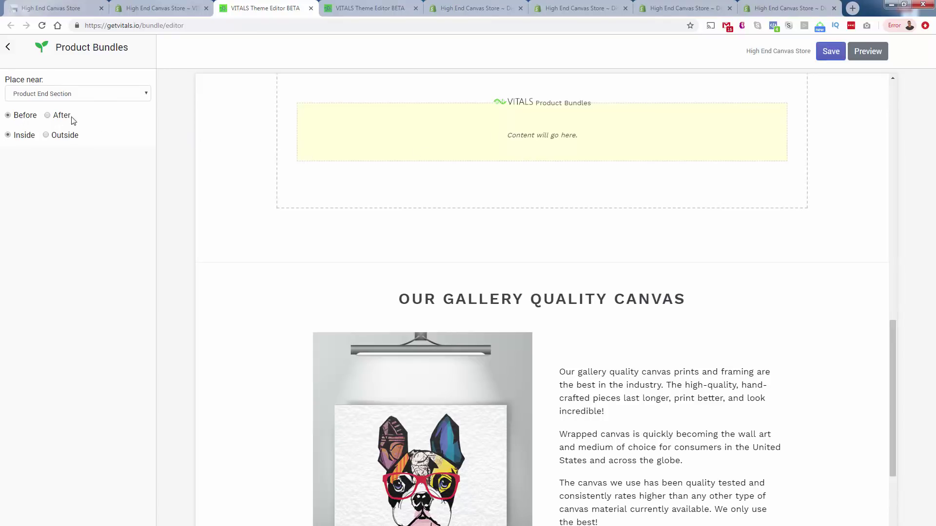
pyautogui.moveTo(69, 118); pyautogui.dragTo(63, 118)
pyautogui.click(47, 116)
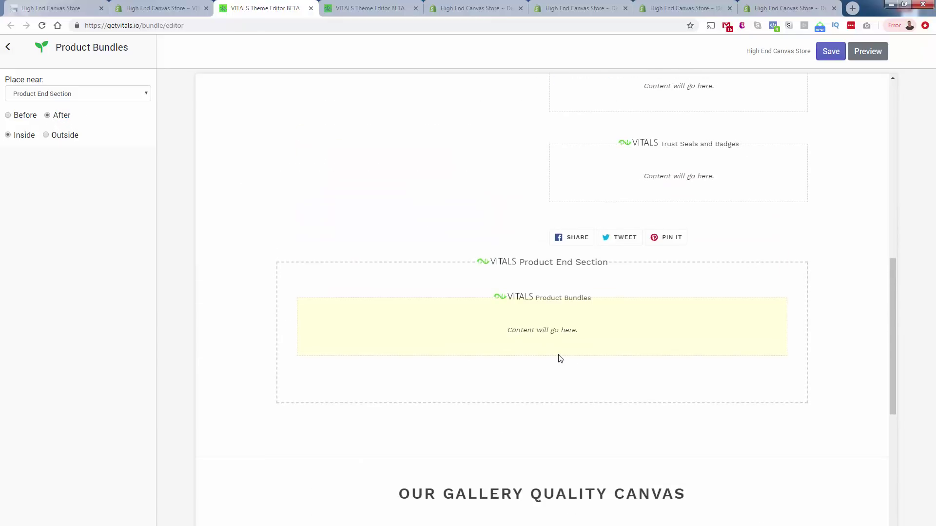
pyautogui.scroll(7, 558, 358)
pyautogui.scroll(4, 608, 239)
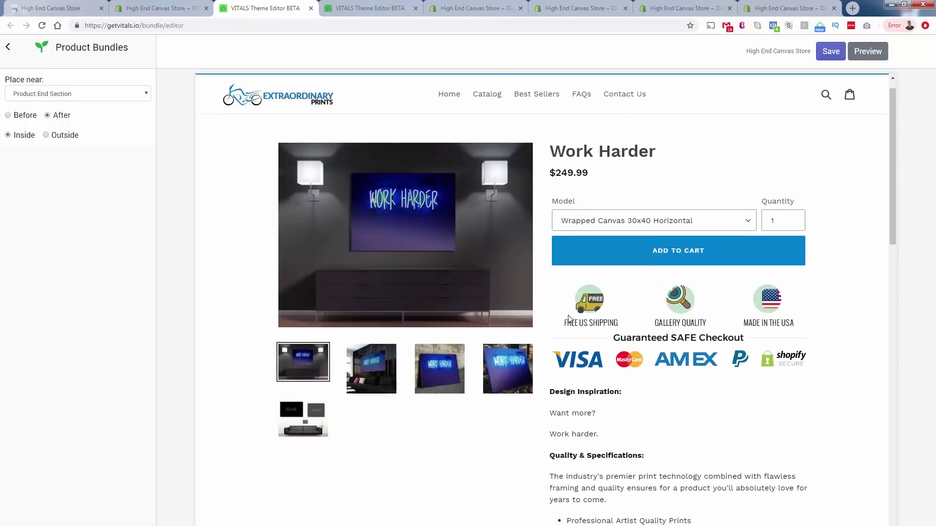
# Save the Product Bundles placement set to After and Inside in the Product End Section
pyautogui.scroll(-8, 736, 431)
pyautogui.scroll(-10, 736, 430)
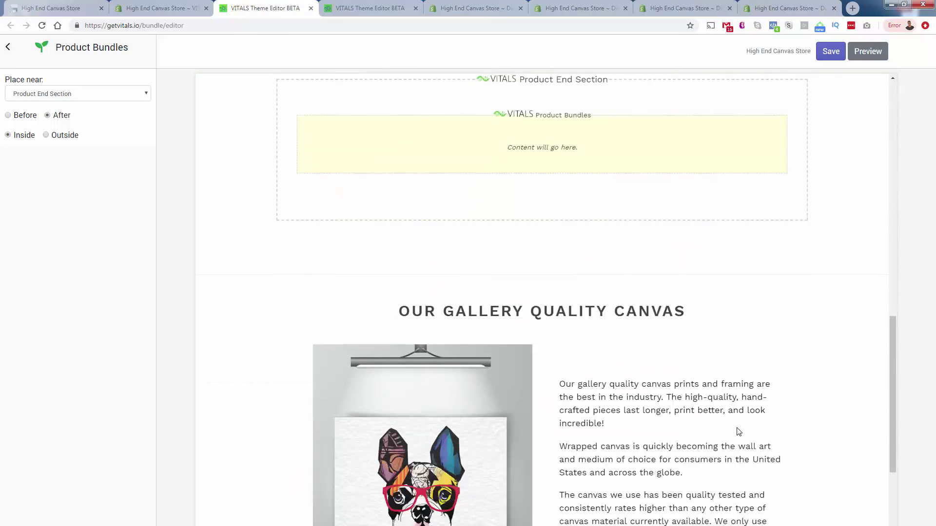
pyautogui.scroll(4, 727, 422)
pyautogui.scroll(2, 795, 286)
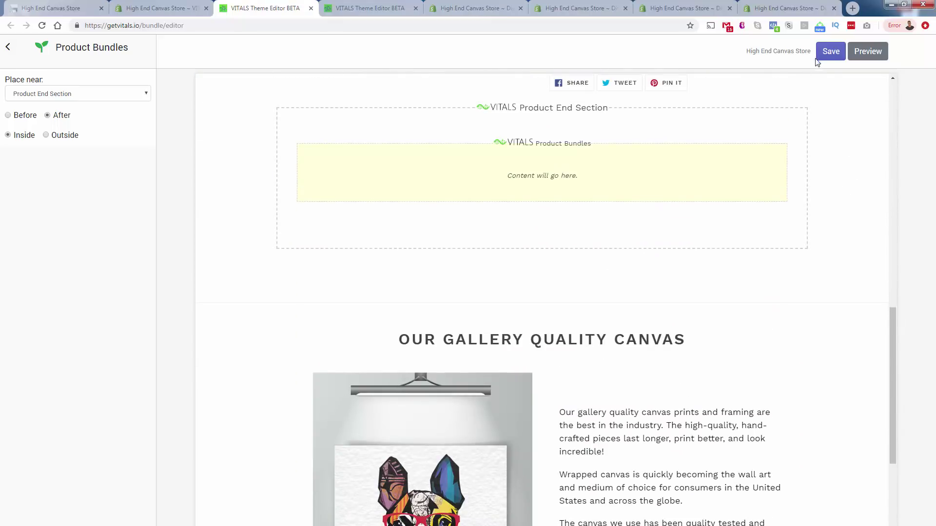
pyautogui.click(821, 57)
pyautogui.scroll(9, 652, 346)
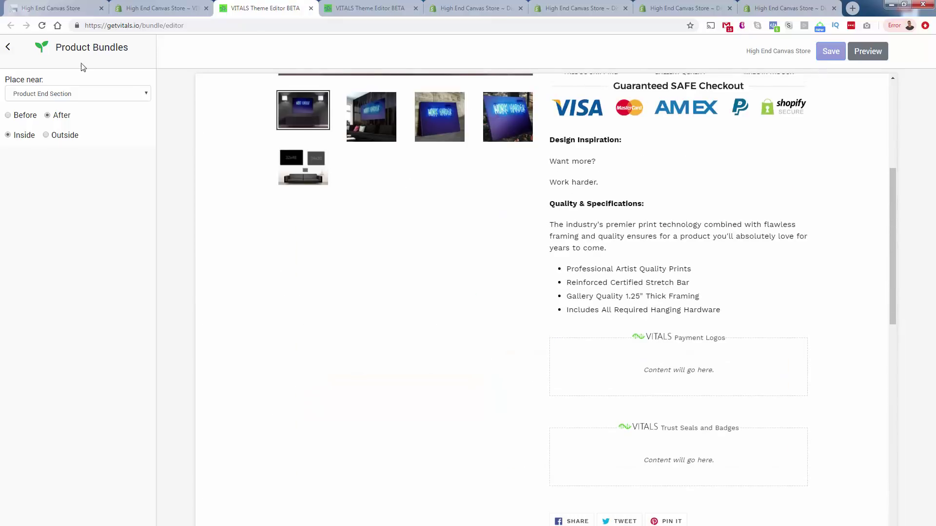
# Leave the Product Bundles placement settings, preview the storefront product page and examine its Frequently Bought Together section
pyautogui.click(8, 48)
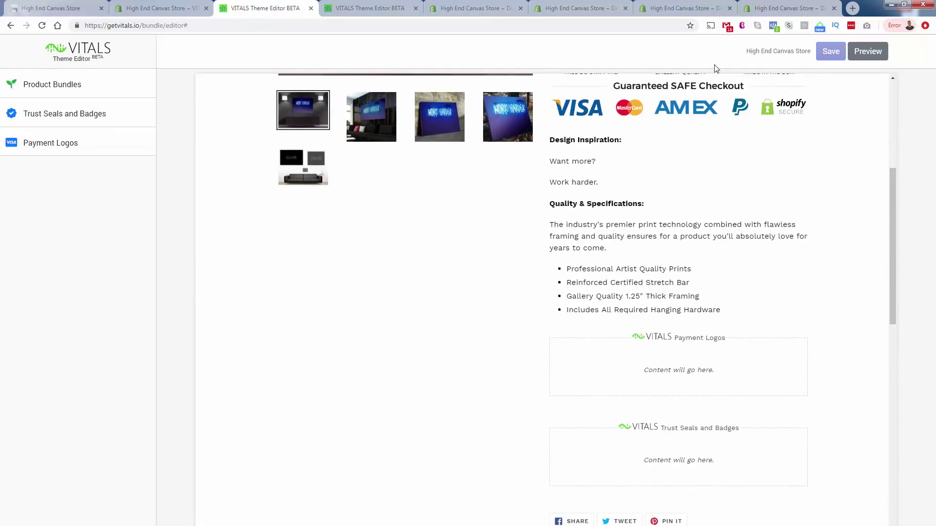
pyautogui.click(880, 56)
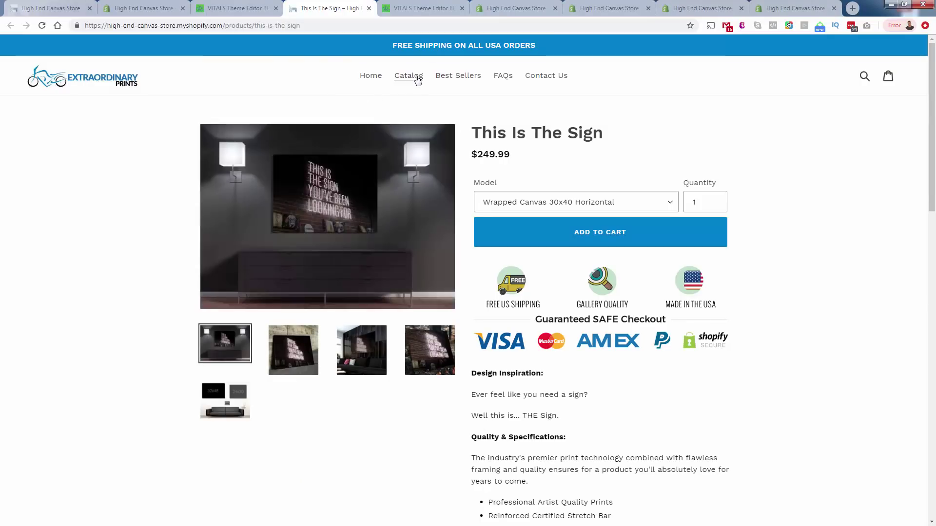
pyautogui.scroll(-10, 382, 272)
pyautogui.scroll(1, 388, 300)
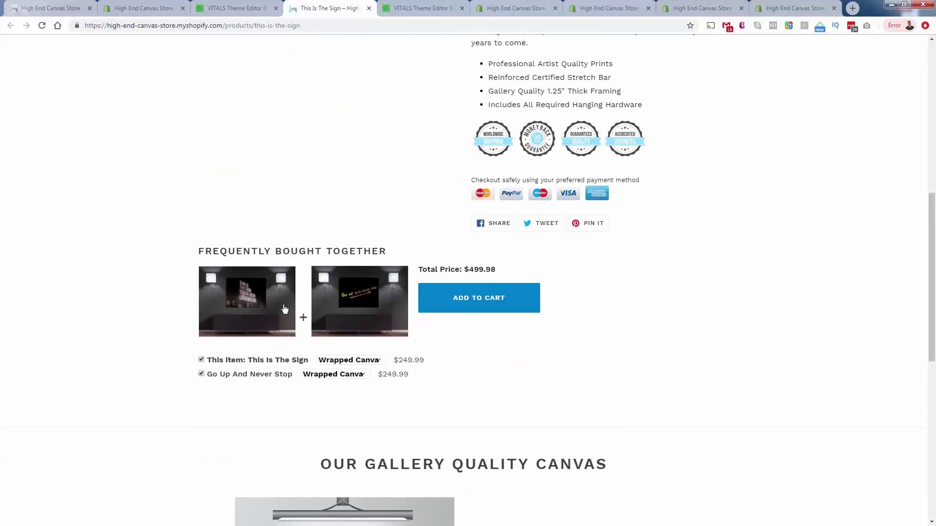
pyautogui.scroll(-2, 282, 307)
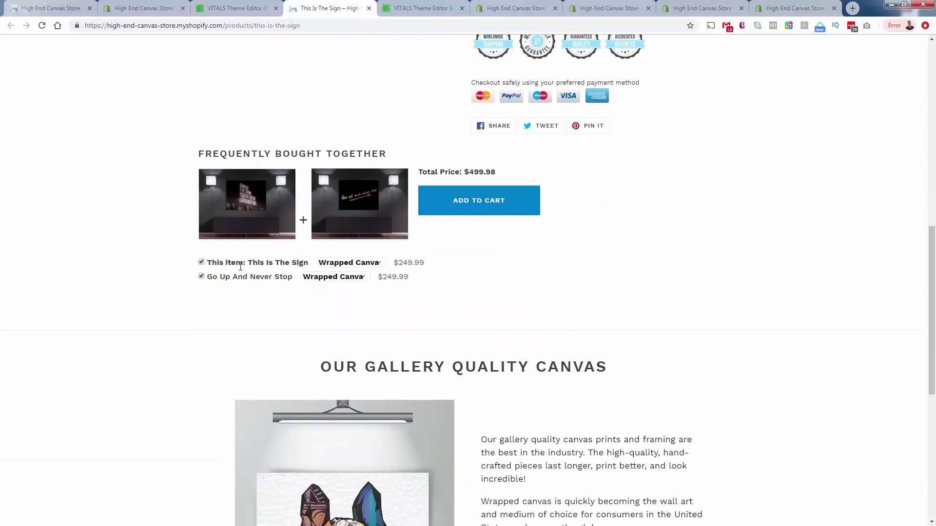
# Try excluding and re-including This Is The Sign in the bundle, and choose its Wrapped Canvas 32x48 Horizontal variant
pyautogui.click(201, 263)
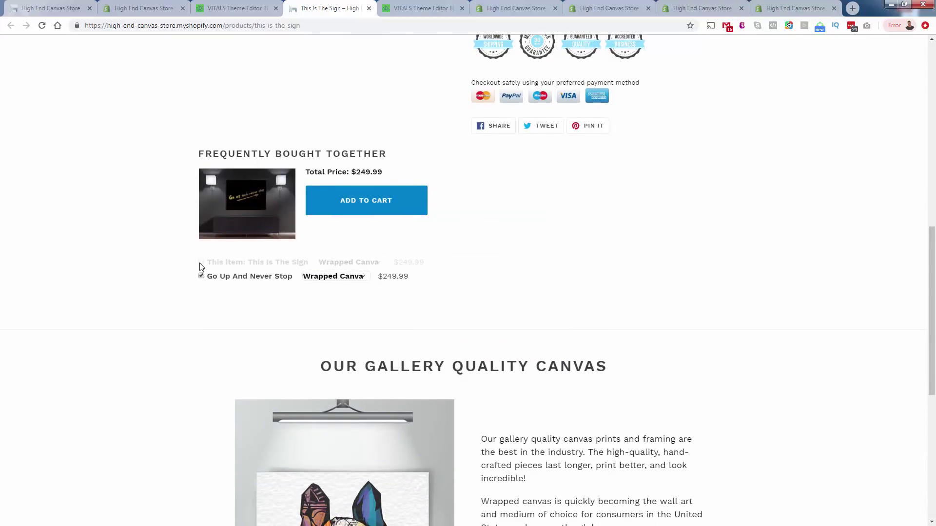
pyautogui.click(201, 263)
pyautogui.click(378, 263)
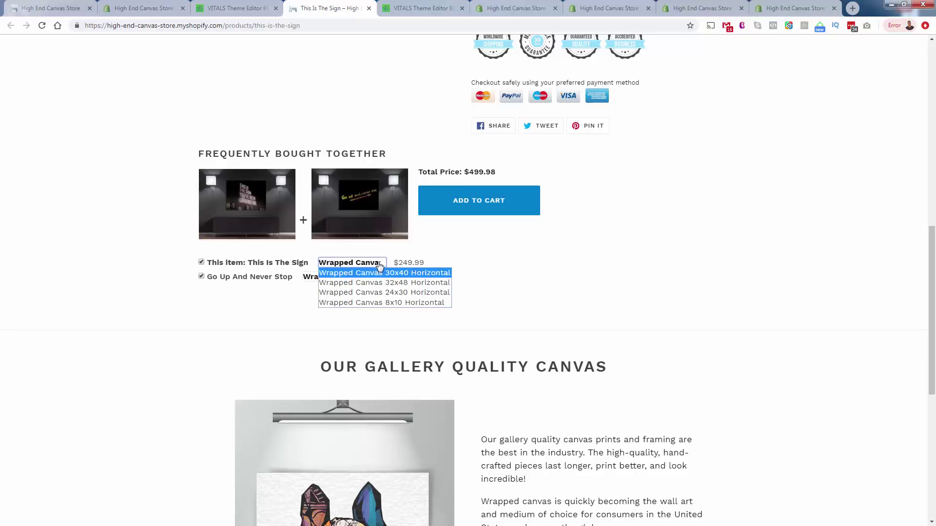
pyautogui.click(376, 284)
# Choose Wrapped Canvas 8x10 Horizontal for This Is The Sign, add the bundle to the cart, and leave the cart after viewing it
pyautogui.click(378, 264)
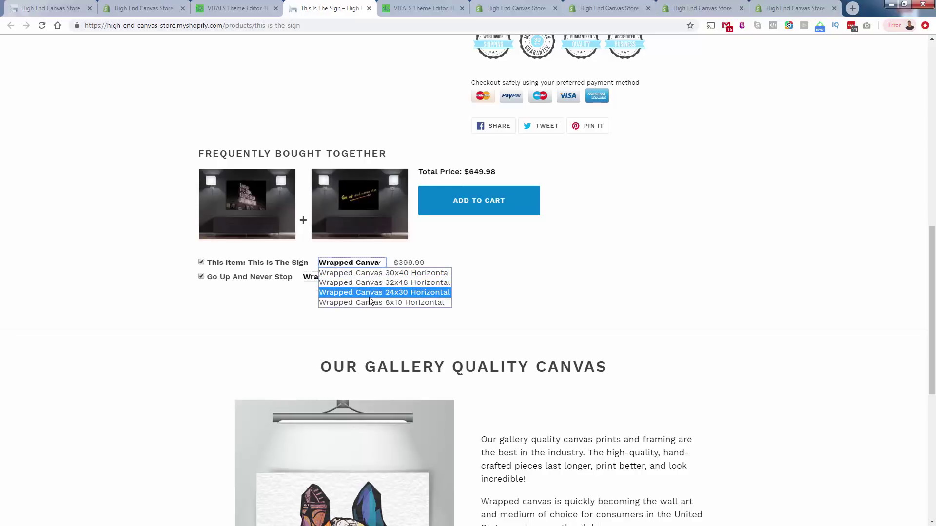
pyautogui.click(372, 264)
pyautogui.click(371, 264)
pyautogui.click(367, 303)
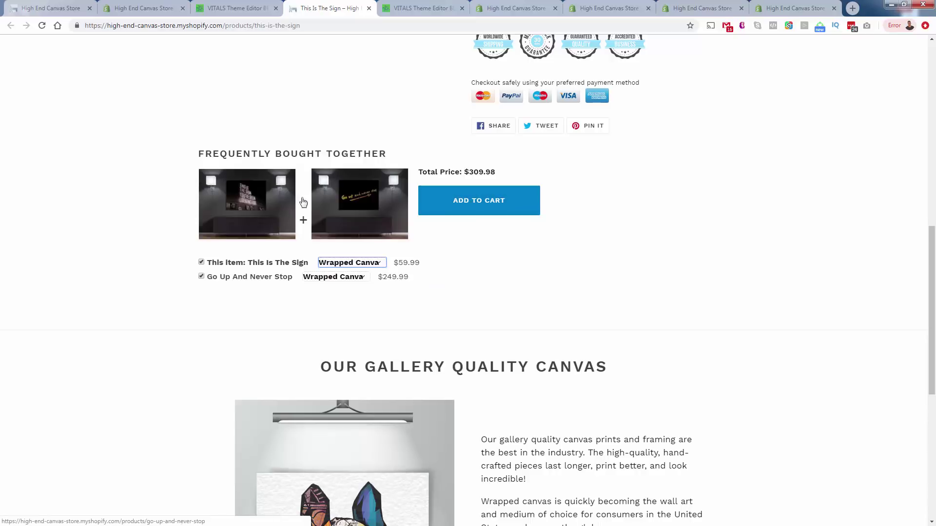
pyautogui.click(453, 199)
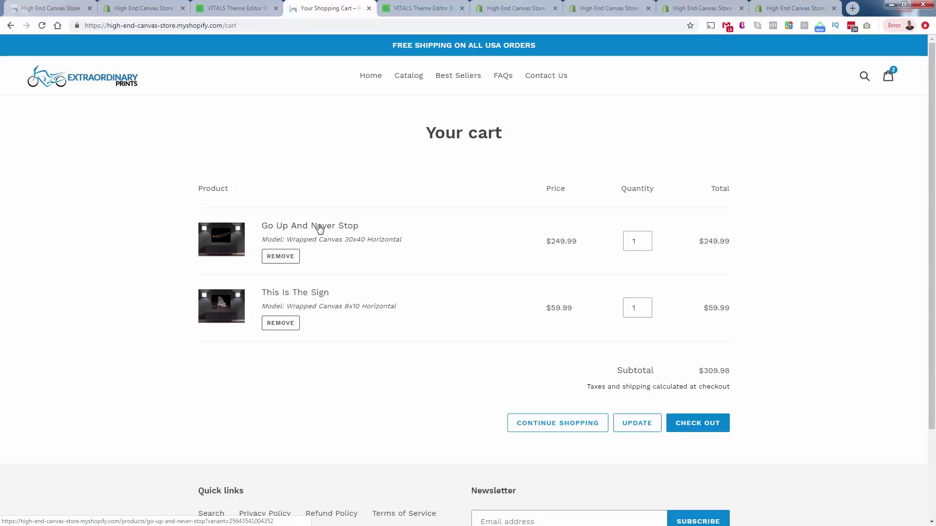
pyautogui.click(12, 26)
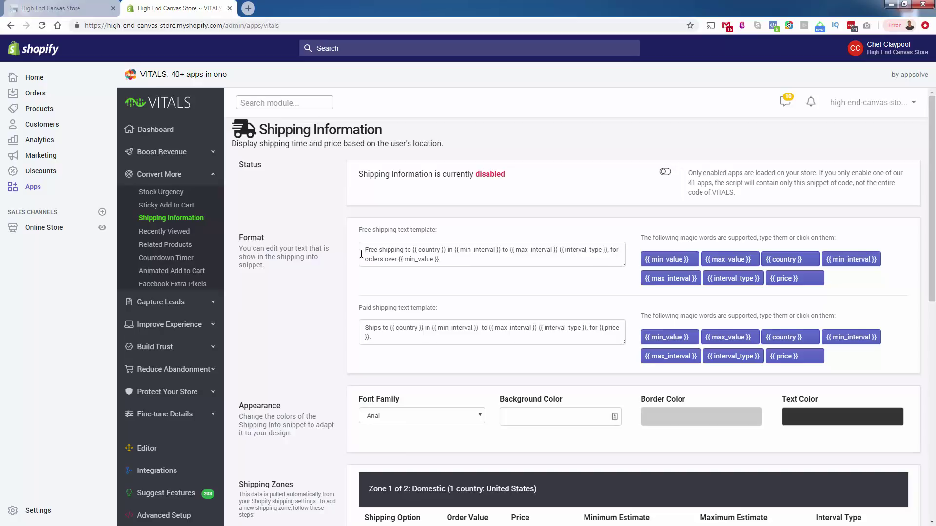
# Replace the word Free with Fast in the free shipping text template of Shipping Information
pyautogui.moveTo(403, 251); pyautogui.dragTo(366, 250)
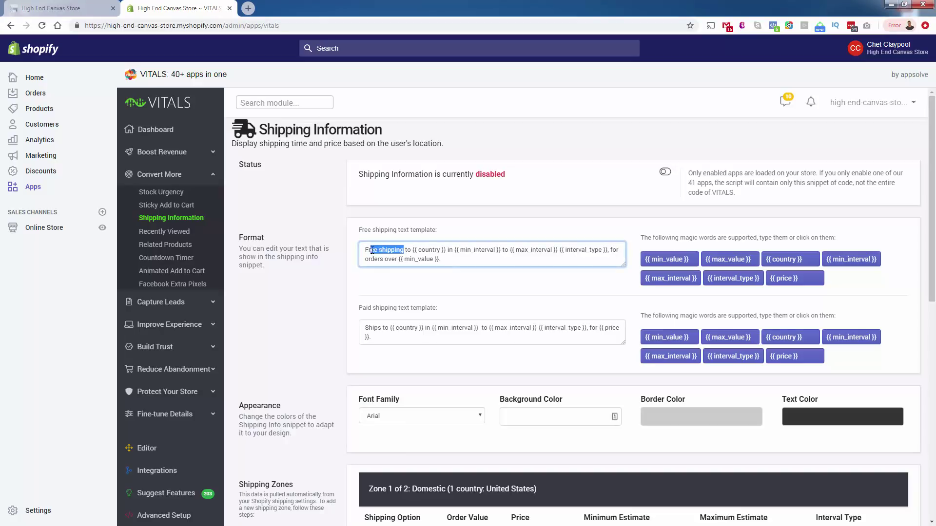
pyautogui.doubleClick(369, 251)
pyautogui.write('Fast')
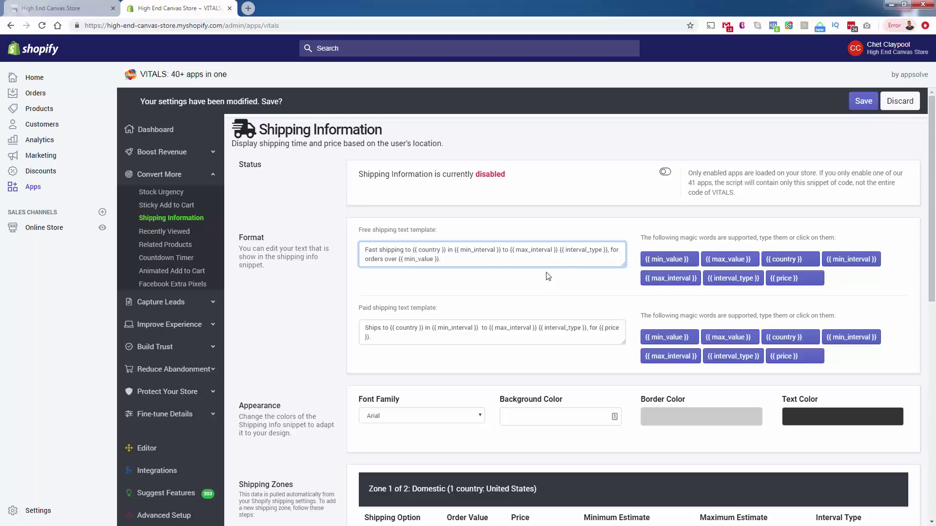
# Remove the ending ", for orders over {{ min_value }}." from the free shipping text template
pyautogui.scroll(-3, 495, 407)
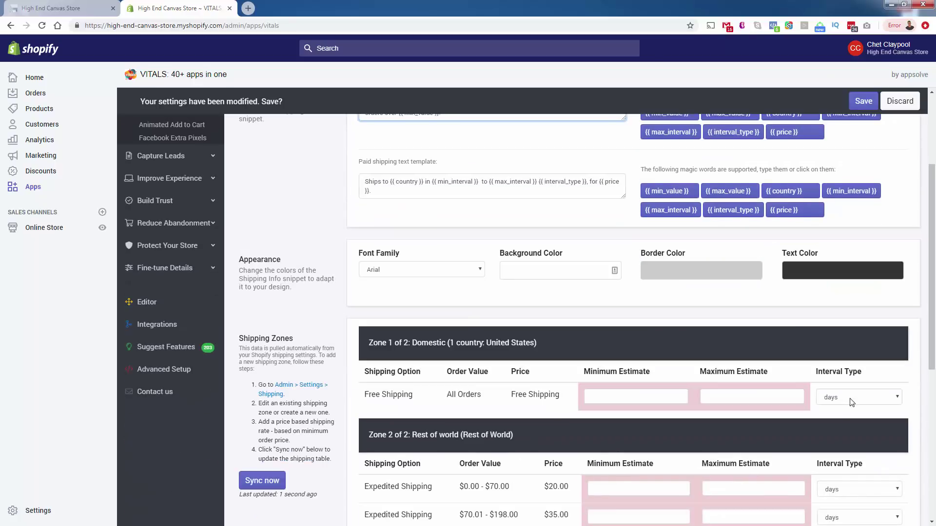
pyautogui.scroll(3, 516, 414)
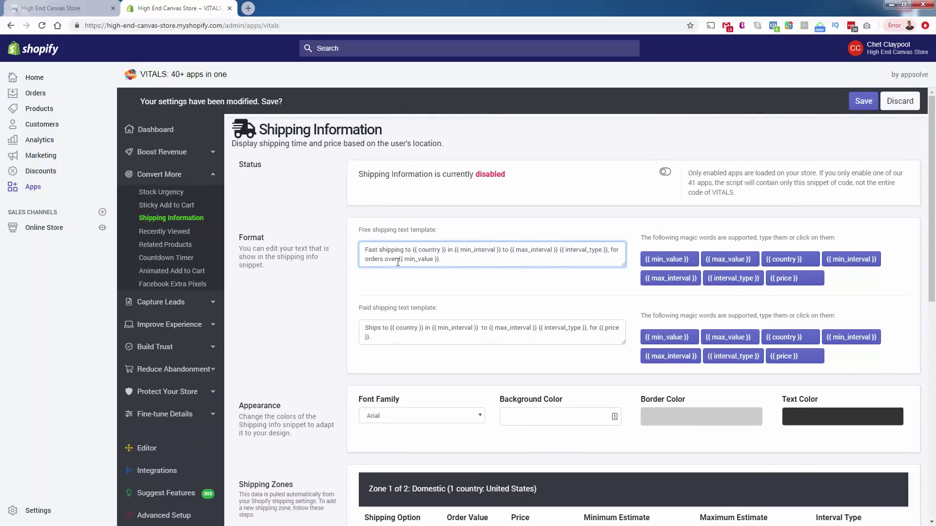
pyautogui.moveTo(608, 253); pyautogui.dragTo(616, 259)
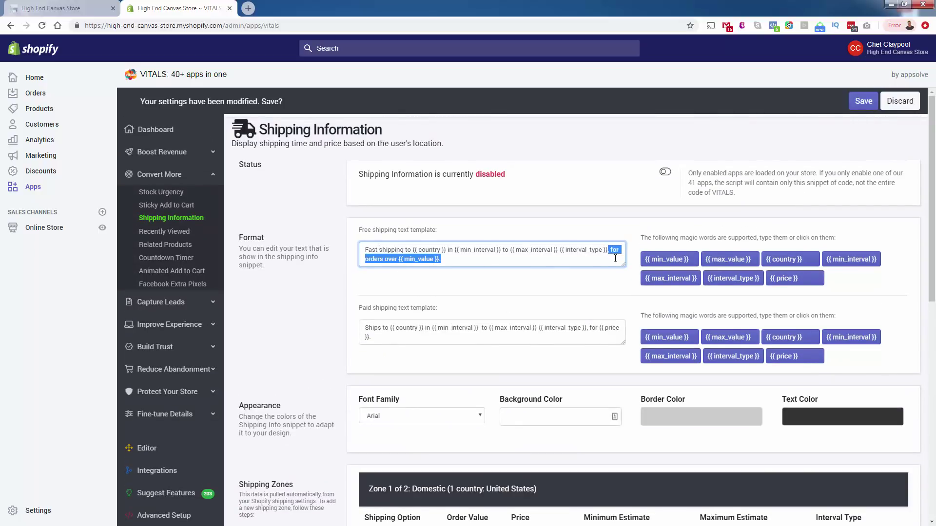
pyautogui.press('BackSpace')
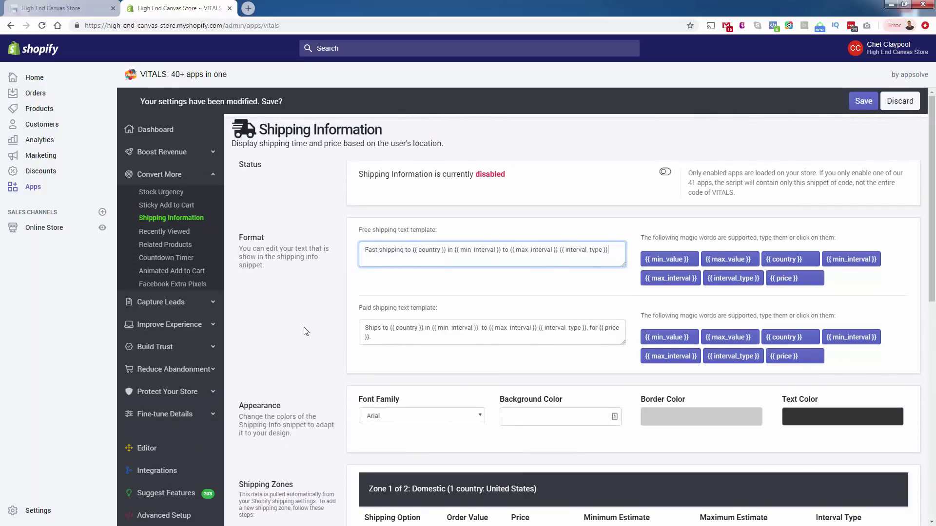
# Check the shipping zones and change the first word of the free shipping text template back to Free
pyautogui.scroll(-2, 306, 331)
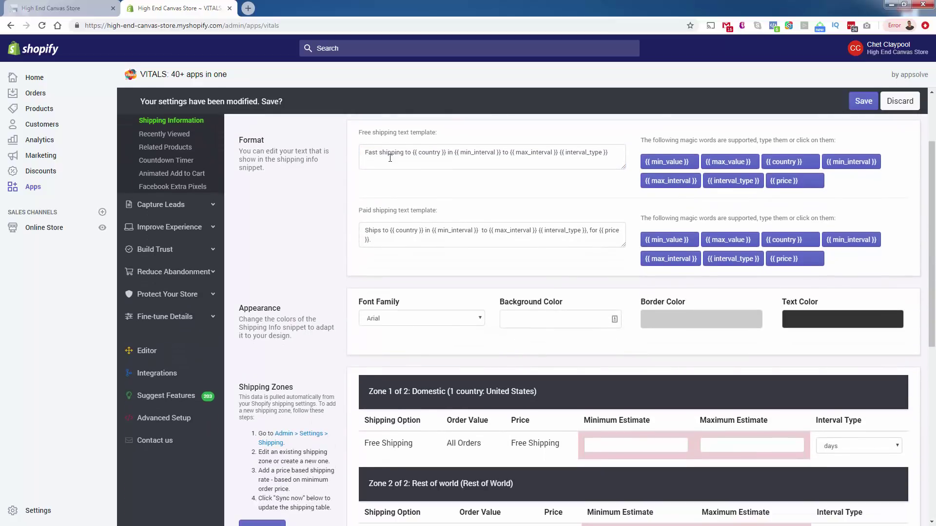
pyautogui.scroll(-2, 341, 302)
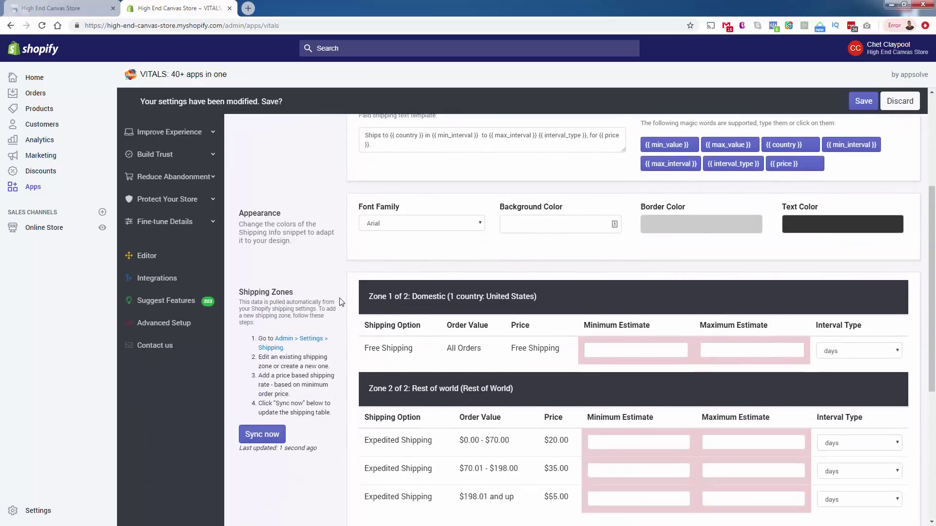
pyautogui.scroll(4, 341, 302)
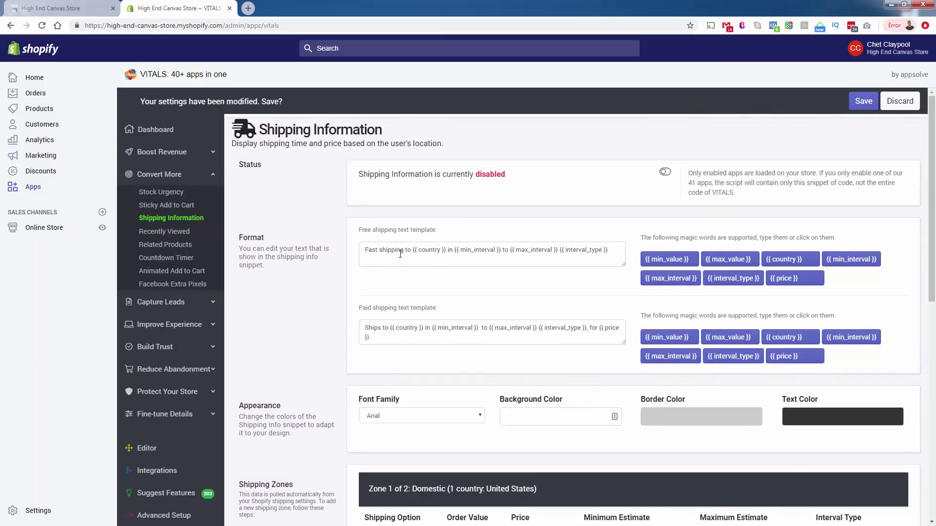
pyautogui.scroll(-3, 420, 253)
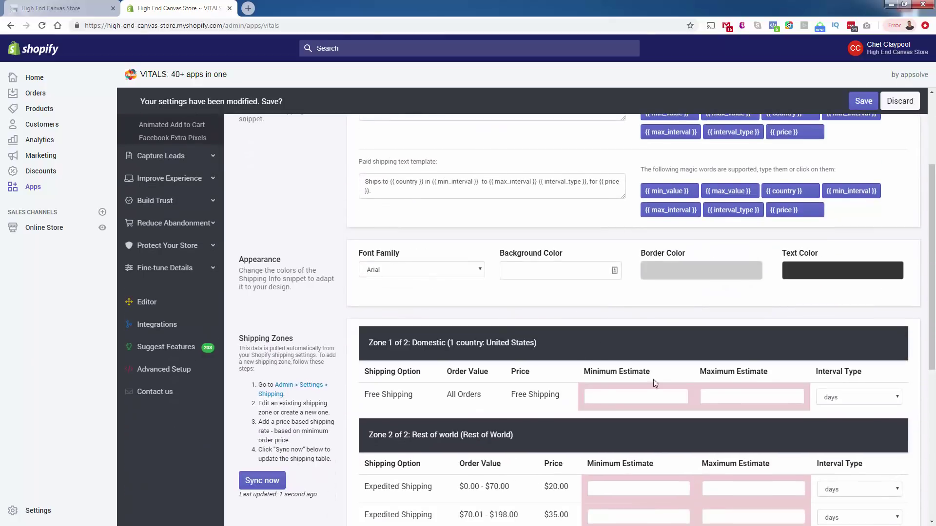
pyautogui.scroll(-2, 677, 411)
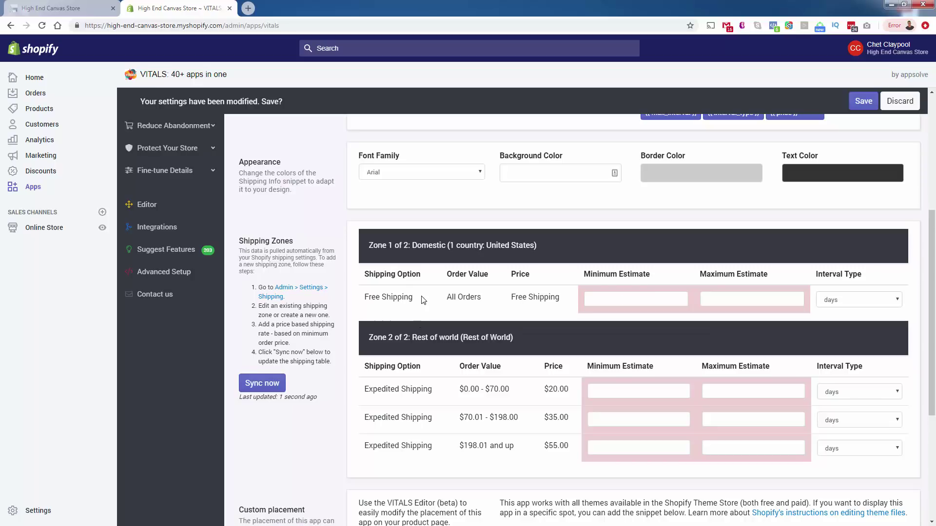
pyautogui.scroll(5, 423, 300)
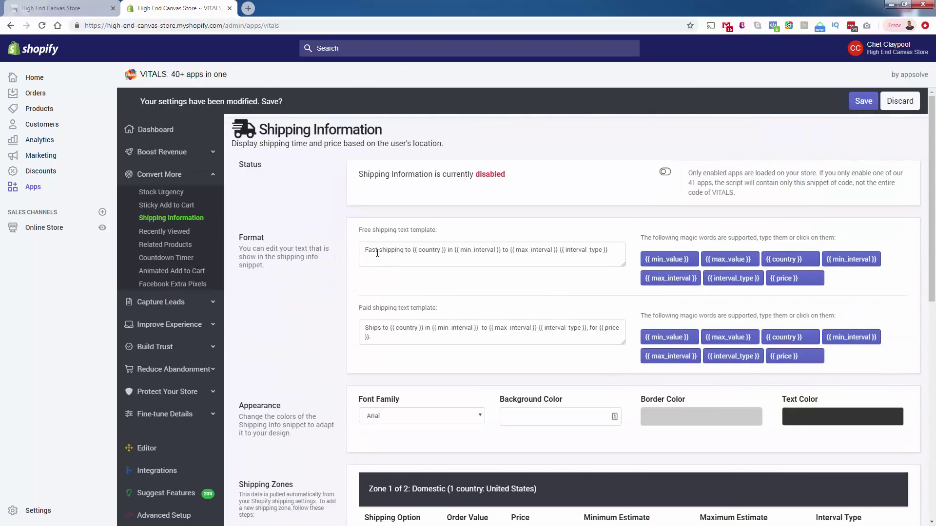
pyautogui.doubleClick(373, 251)
pyautogui.write('Free')
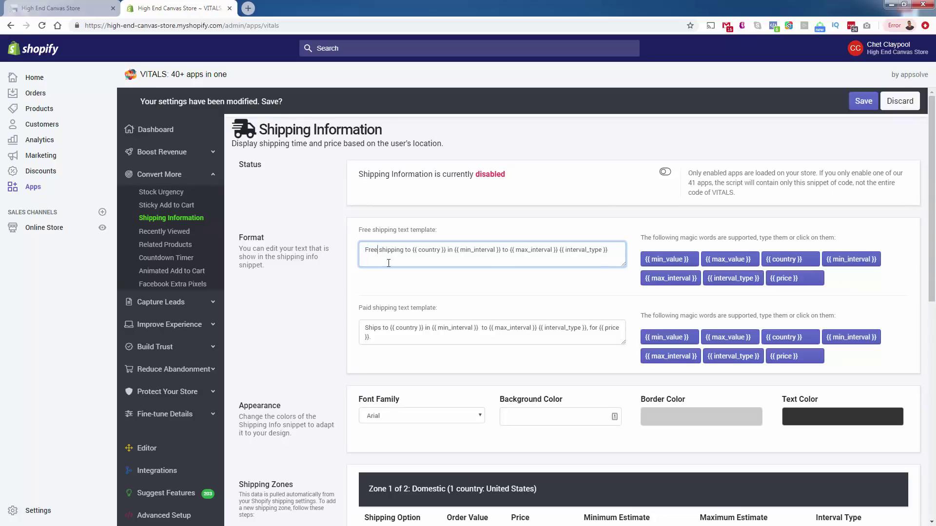
# Set the Domestic zone's Free Shipping estimate to a minimum of 7 and a maximum of 14 days
pyautogui.scroll(-4, 531, 270)
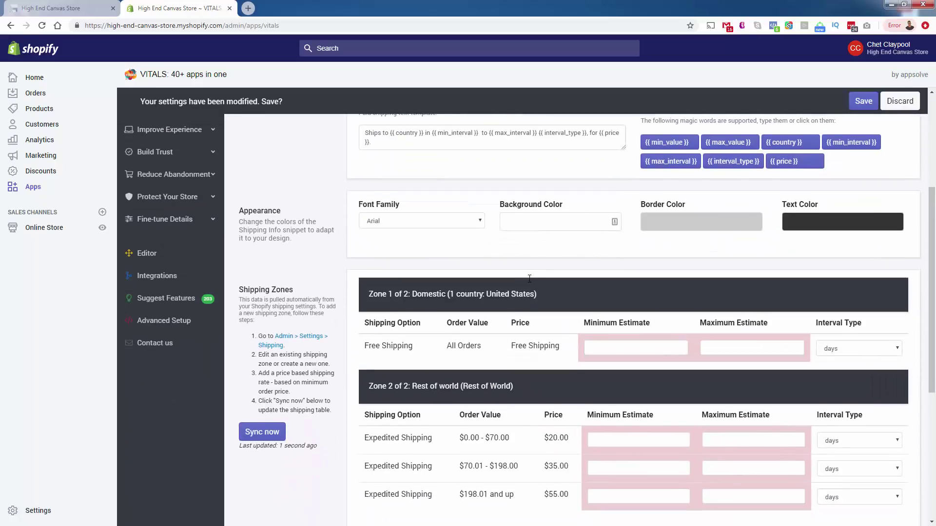
pyautogui.scroll(-1, 530, 282)
pyautogui.click(654, 299)
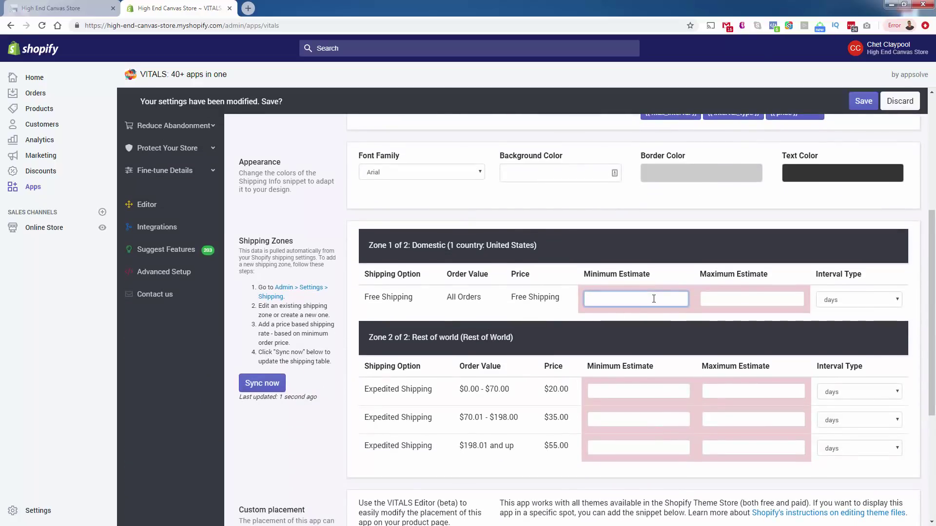
pyautogui.write('7')
pyautogui.press('Tab')
pyautogui.write('14')
# Set the Rest of world estimate for $0.00 - $70.00 orders to a minimum of 14 and a maximum of 20 days
pyautogui.click(649, 390)
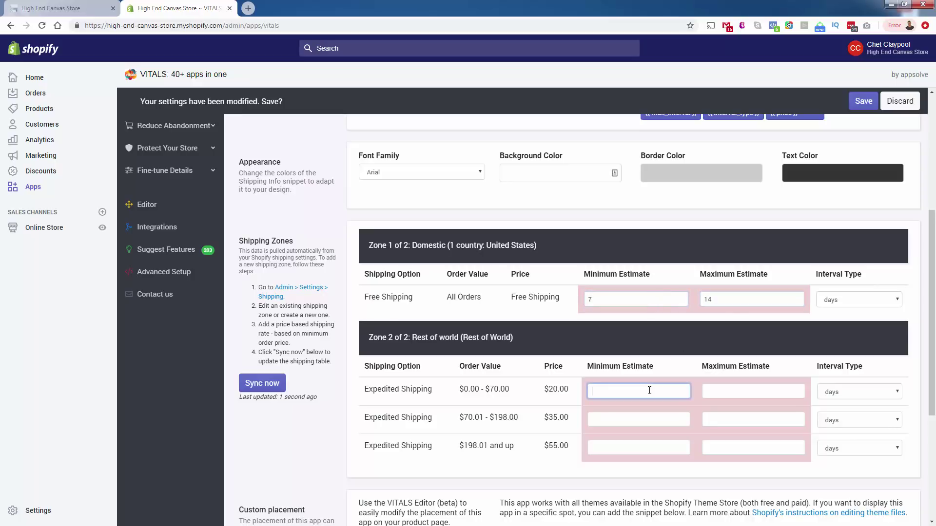
pyautogui.write('14')
pyautogui.press('Tab')
pyautogui.write('20')
pyautogui.press('Tab')
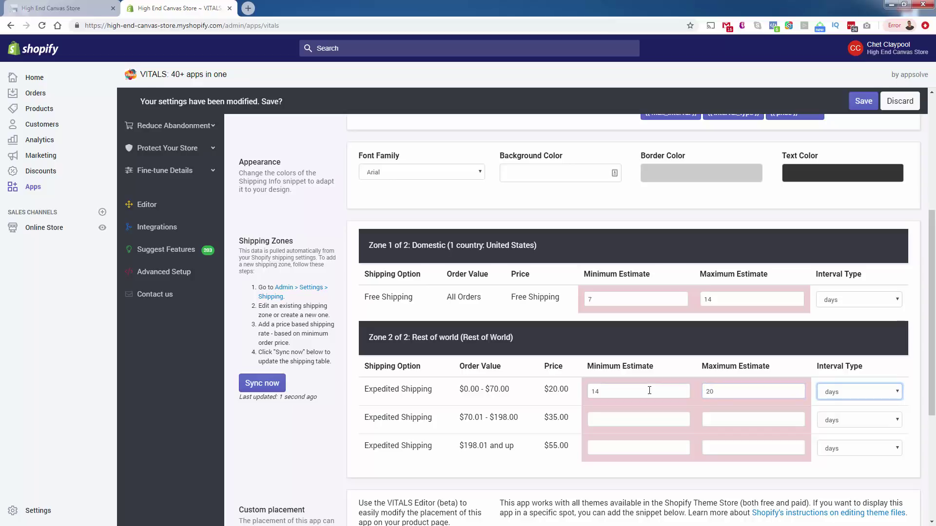
# Set the other two Rest of world Expedited Shipping estimates to 14 minimum and 20 maximum days, and save the settings
pyautogui.click(685, 412)
pyautogui.write('14')
pyautogui.press('Tab')
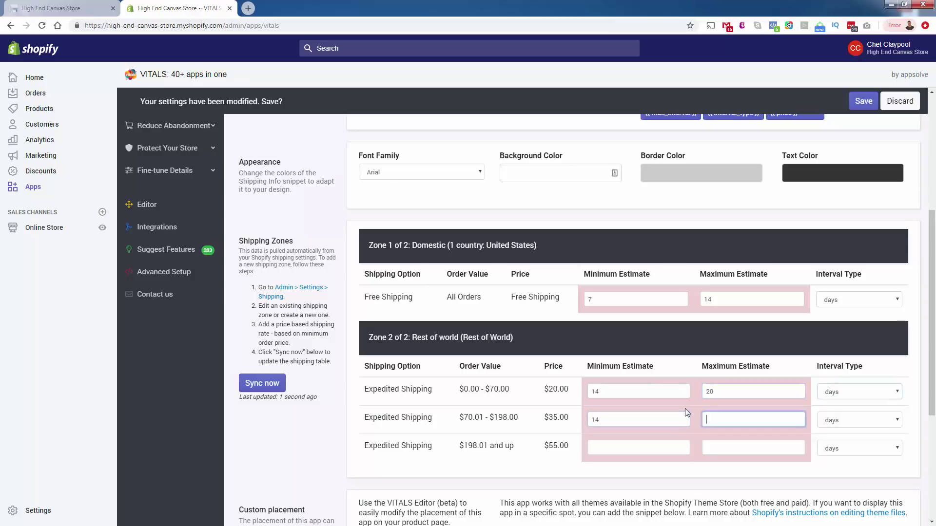
pyautogui.write('20')
pyautogui.press('Tab')
pyautogui.press('Tab')
pyautogui.write('14')
pyautogui.press('Tab')
pyautogui.write('20')
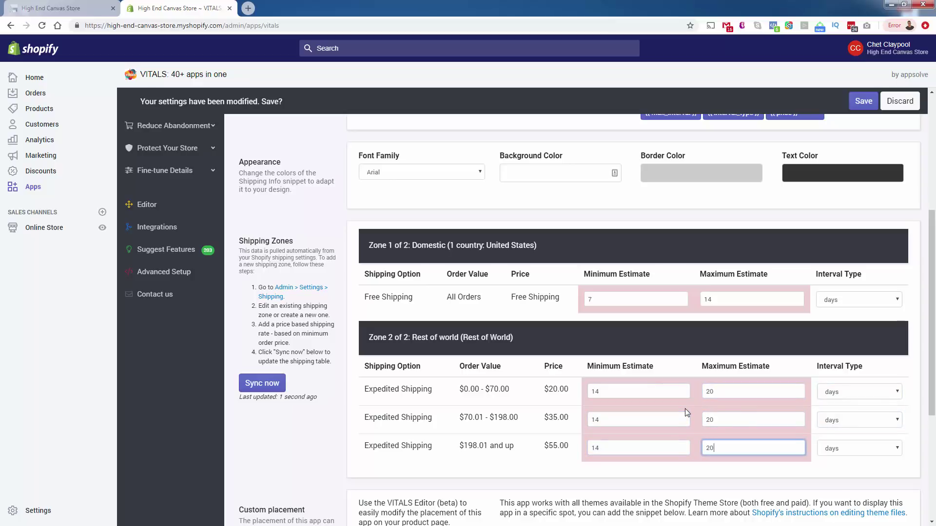
pyautogui.click(864, 102)
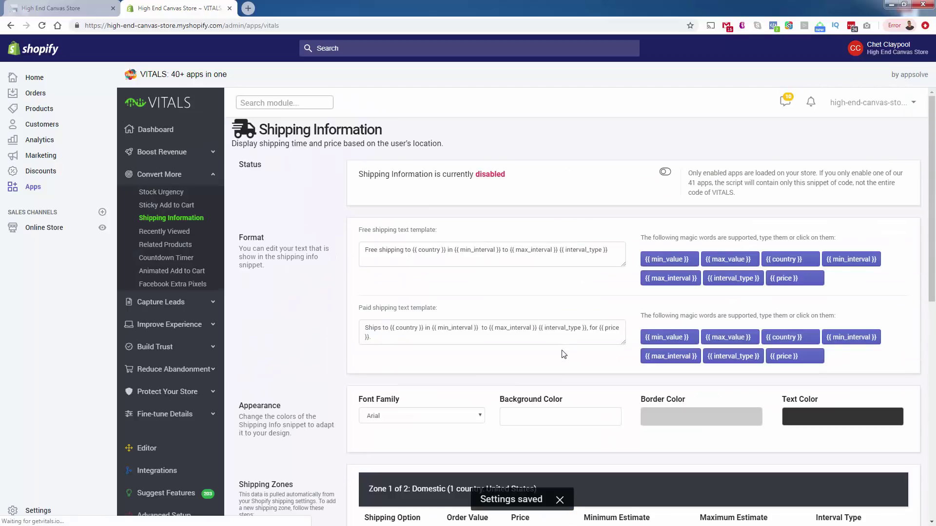
# Enable the Shipping Information module and save the change
pyautogui.scroll(-10, 564, 355)
pyautogui.scroll(10, 564, 355)
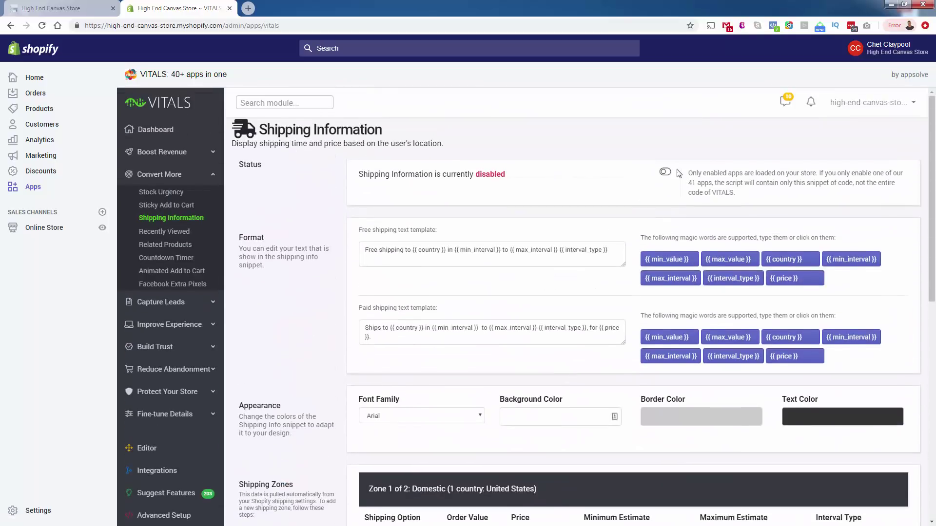
pyautogui.click(666, 172)
pyautogui.click(864, 101)
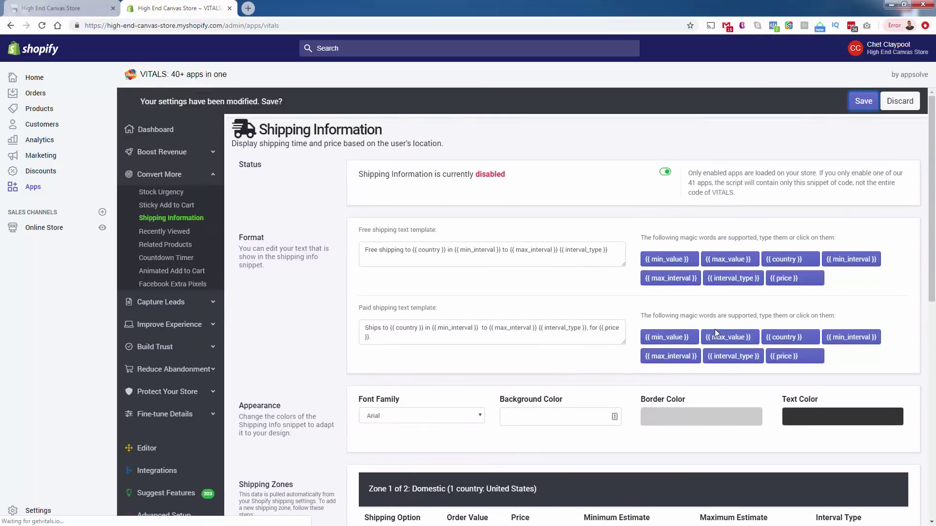
# Open the VITALS Editor from the Shipping Information settings, place the Shipping Information box near the Product description, and save
pyautogui.scroll(-8, 635, 339)
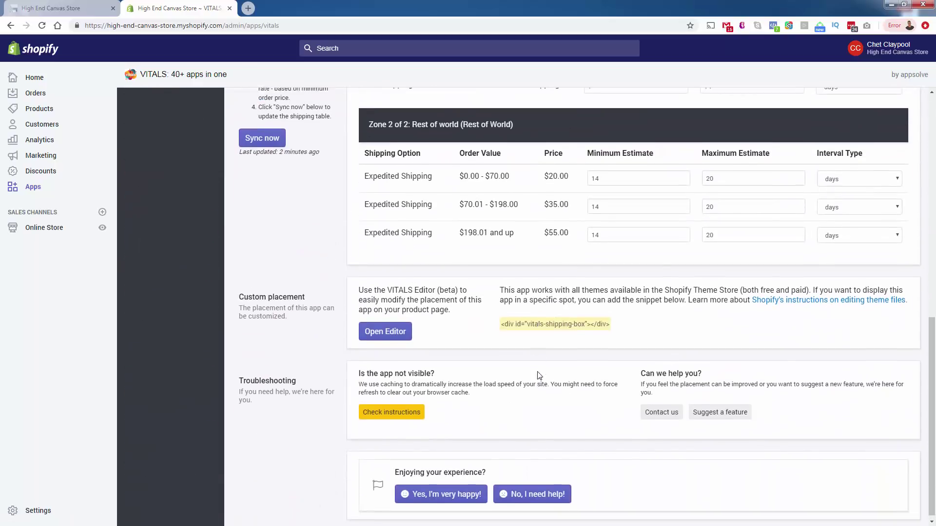
pyautogui.scroll(-2, 455, 226)
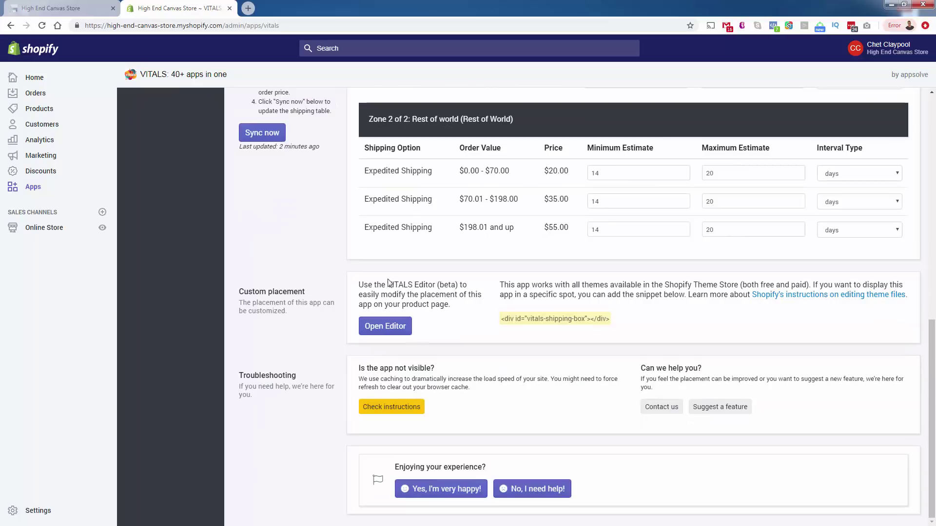
pyautogui.click(396, 332)
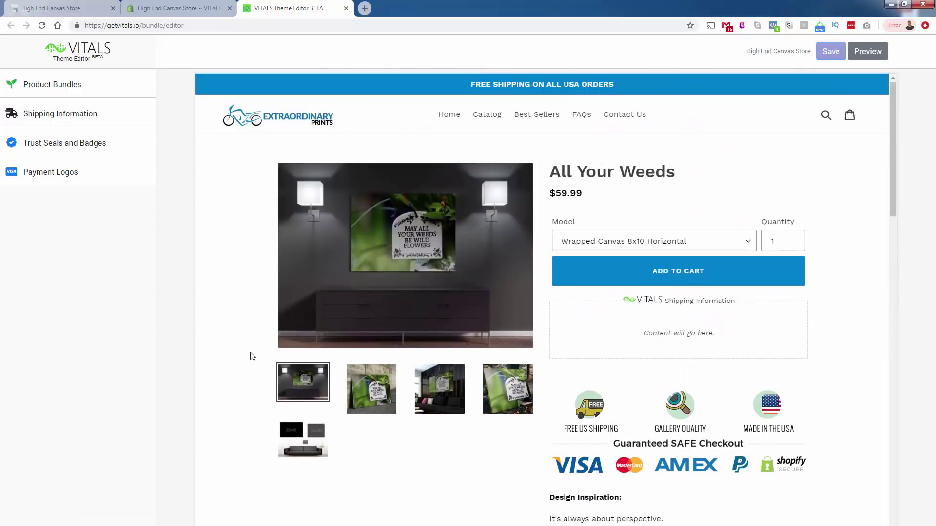
pyautogui.click(43, 120)
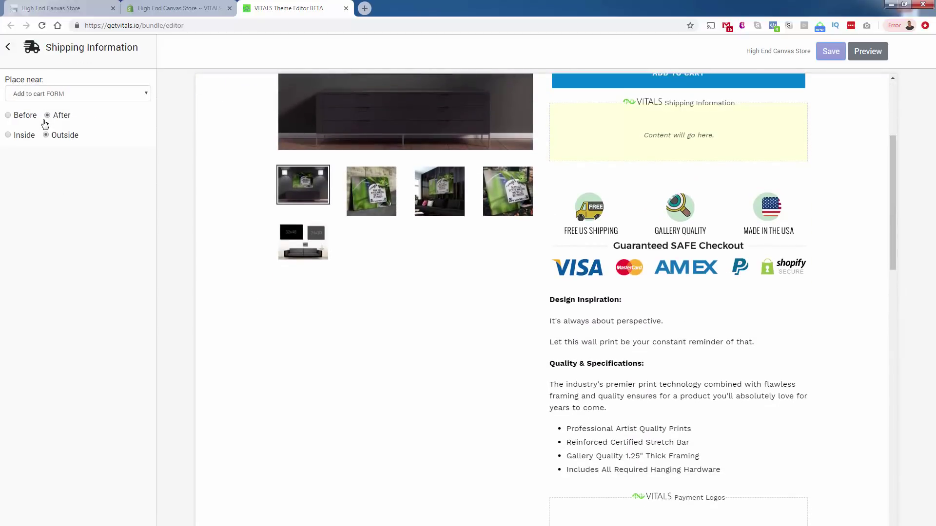
pyautogui.scroll(4, 539, 278)
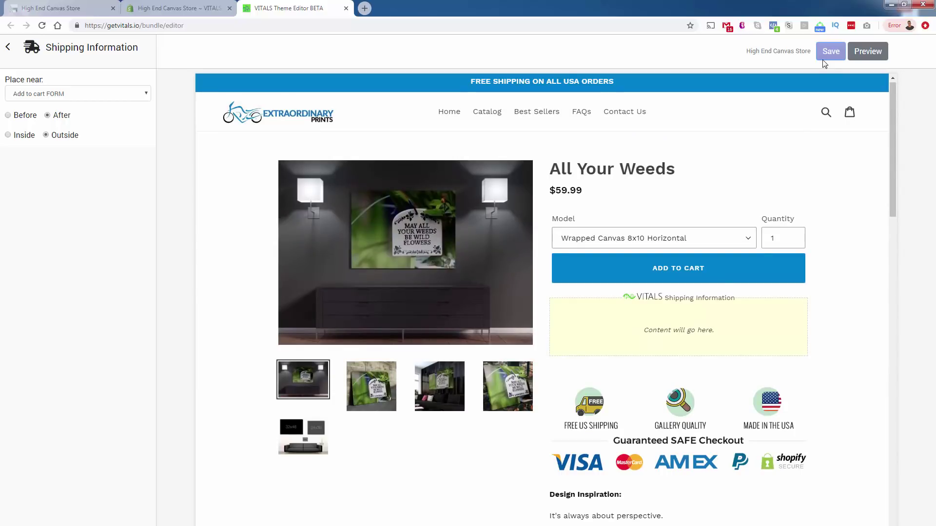
pyautogui.click(76, 92)
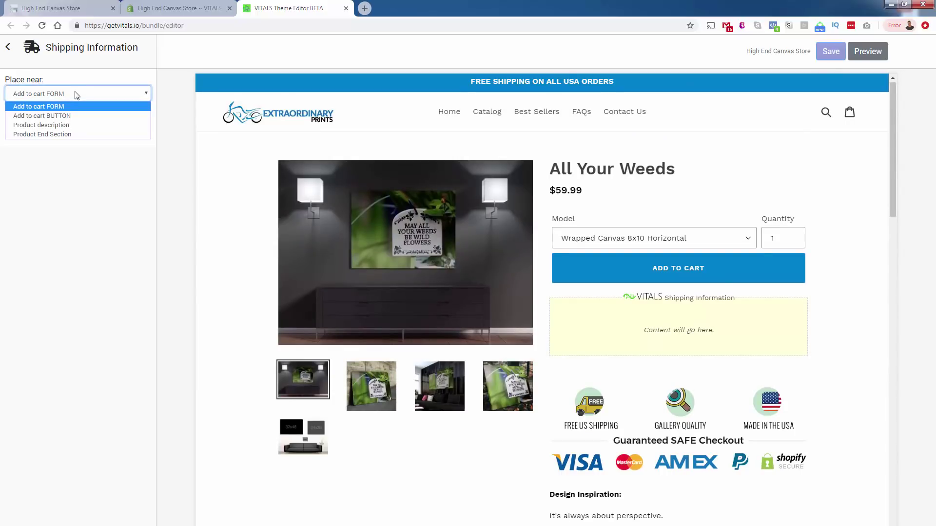
pyautogui.click(65, 125)
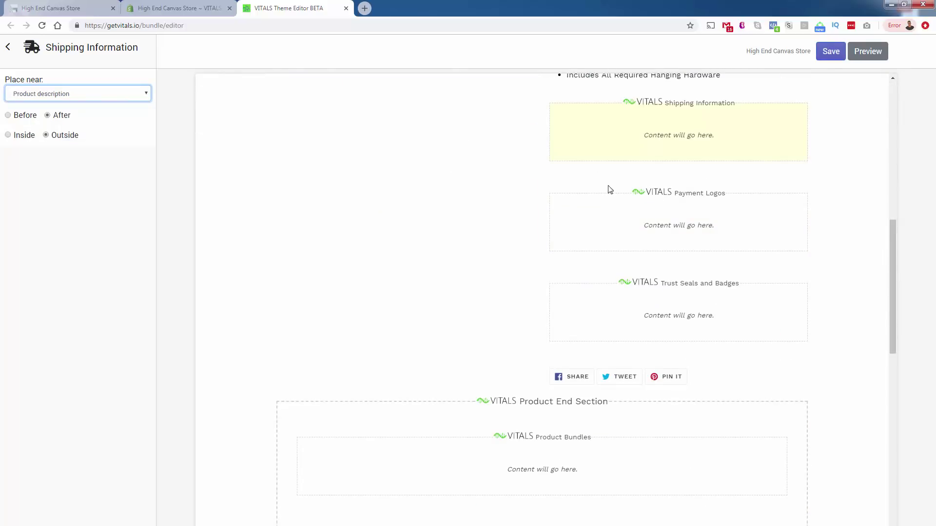
pyautogui.click(830, 51)
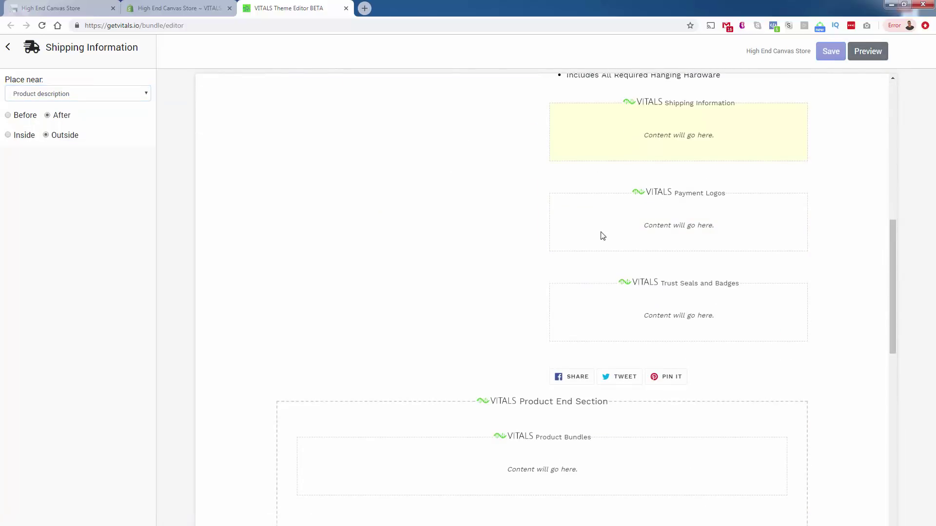
# Preview the product page and examine the Free Shipping box and its delivery estimate below the product description
pyautogui.click(868, 51)
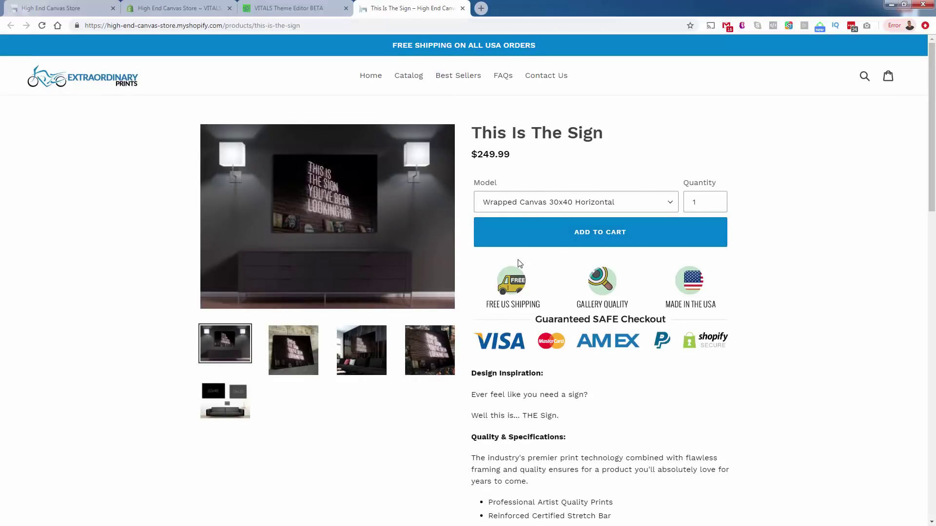
pyautogui.scroll(-10, 520, 264)
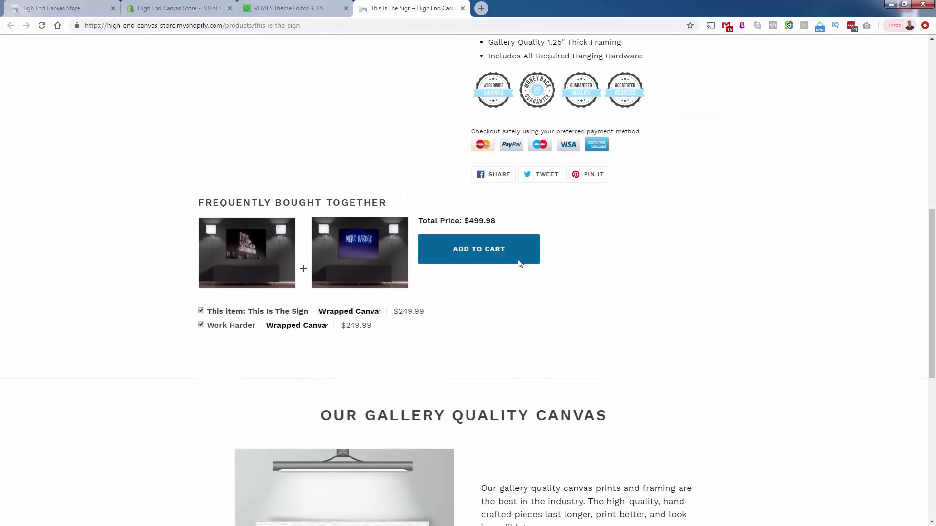
pyautogui.click(519, 264)
pyautogui.scroll(3, 520, 264)
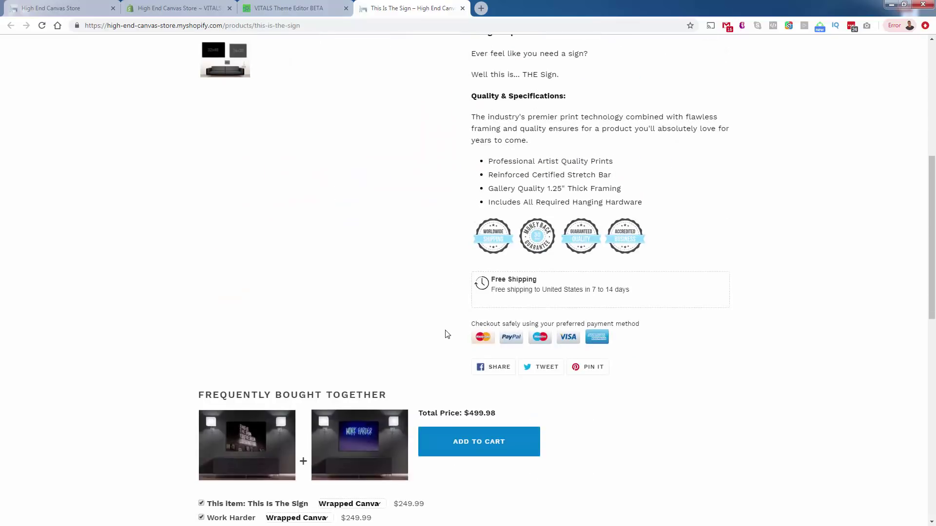
pyautogui.moveTo(519, 290); pyautogui.dragTo(594, 290)
pyautogui.click(602, 290)
pyautogui.moveTo(653, 293); pyautogui.dragTo(520, 289)
pyautogui.click(522, 289)
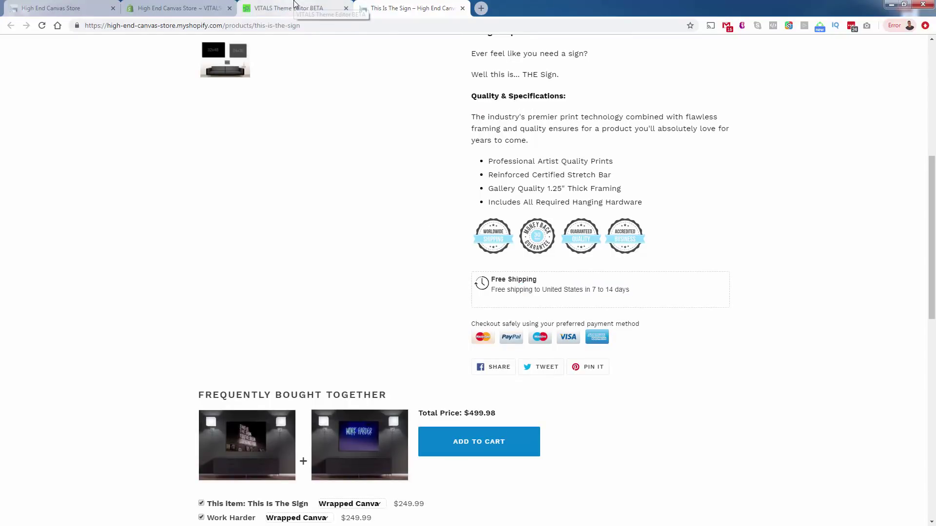
# Compare the free shipping text template with the product page's Free Shipping box, and review the shipping zone estimates and paid shipping template
pyautogui.click(211, 6)
pyautogui.scroll(15, 462, 273)
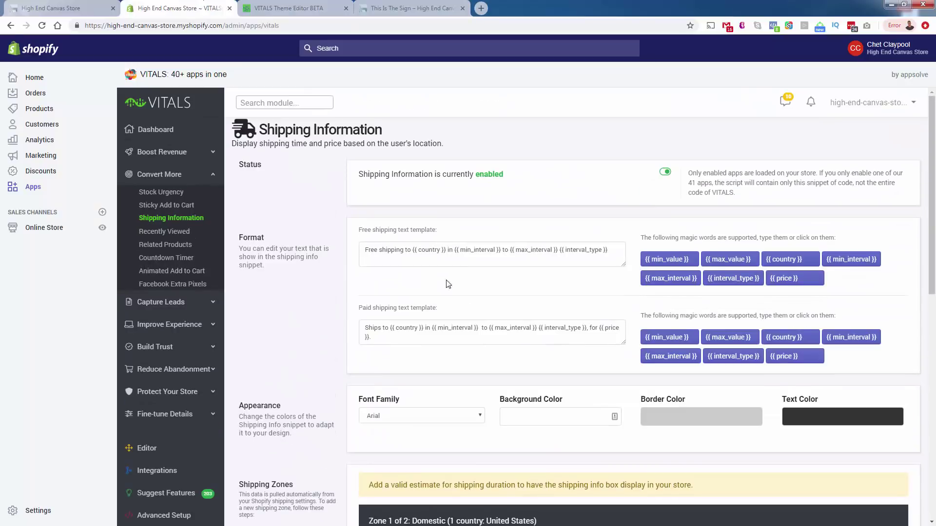
pyautogui.doubleClick(400, 251)
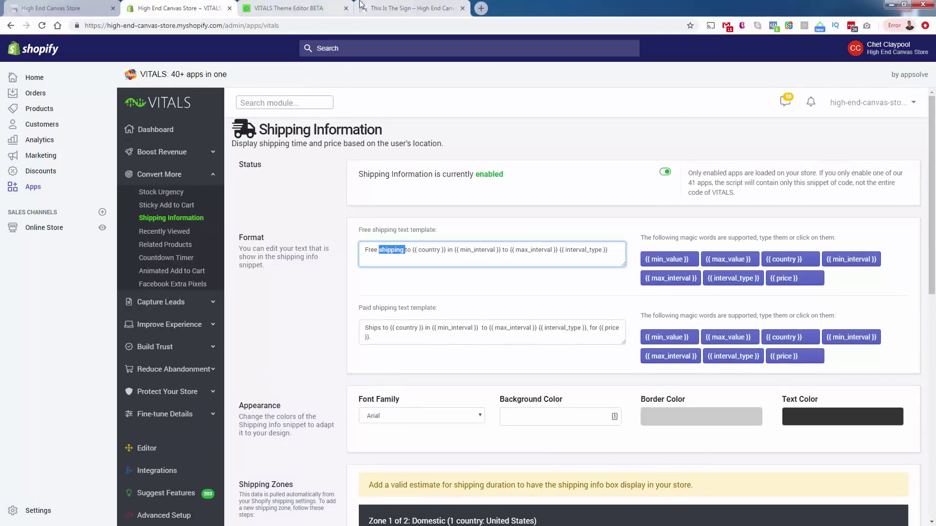
pyautogui.click(412, 9)
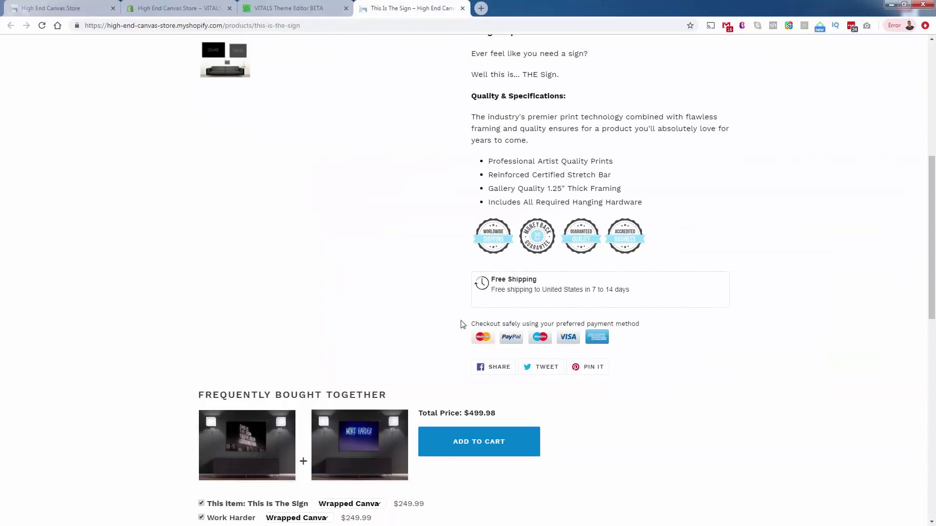
pyautogui.doubleClick(522, 279)
pyautogui.click(386, 288)
pyautogui.click(178, 10)
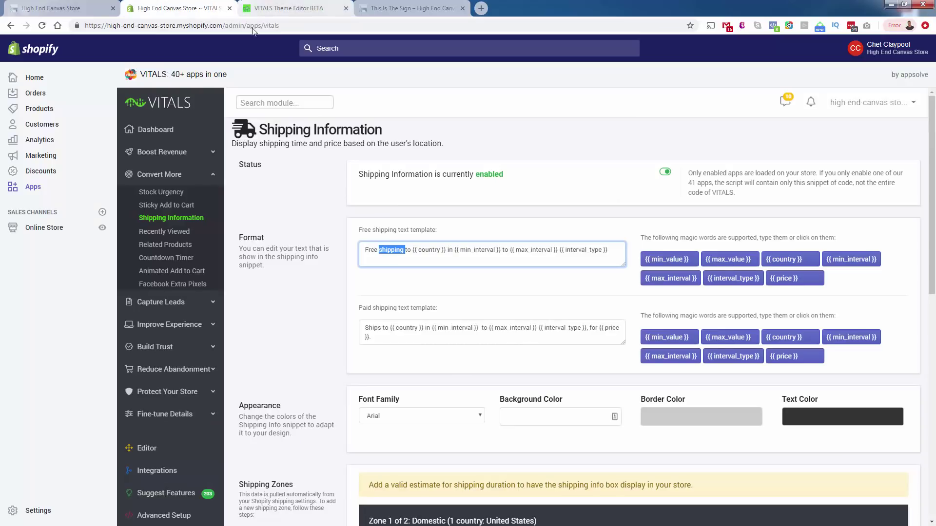
pyautogui.scroll(-5, 336, 406)
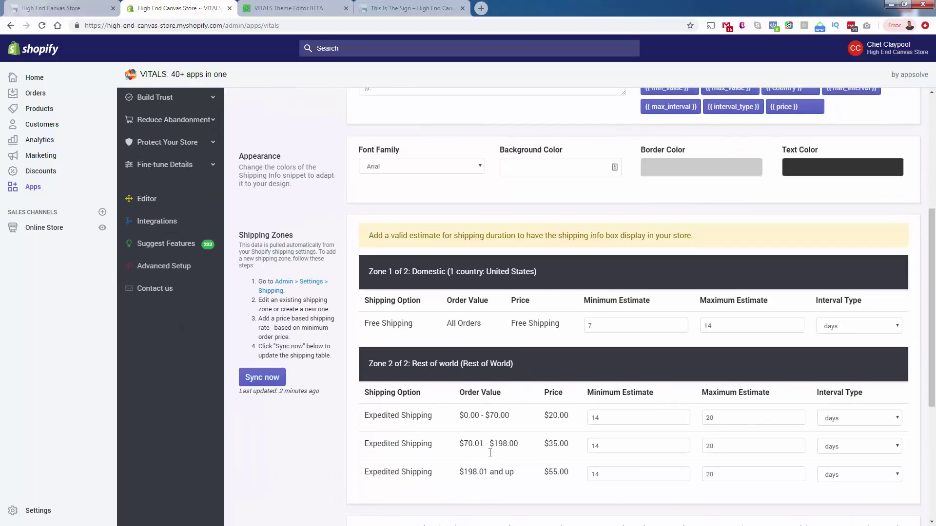
pyautogui.scroll(-2, 445, 452)
pyautogui.scroll(6, 503, 380)
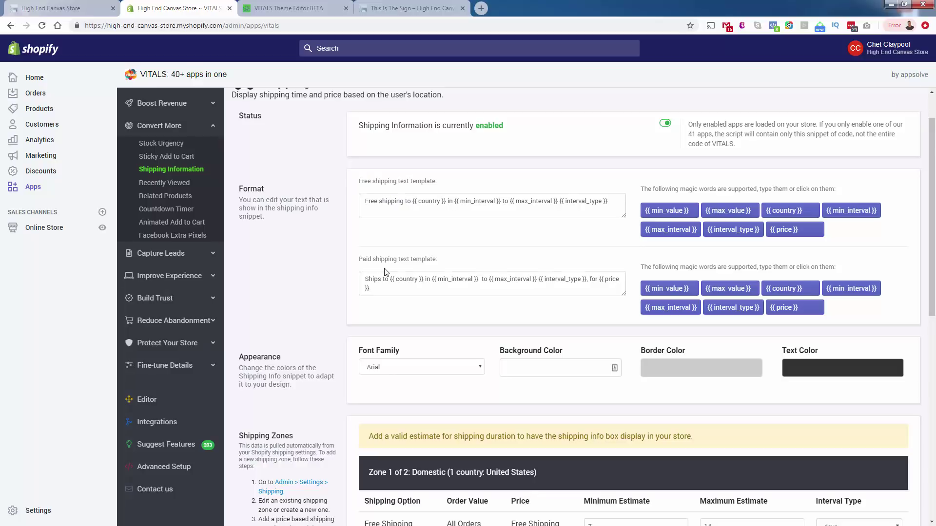
pyautogui.scroll(1, 385, 272)
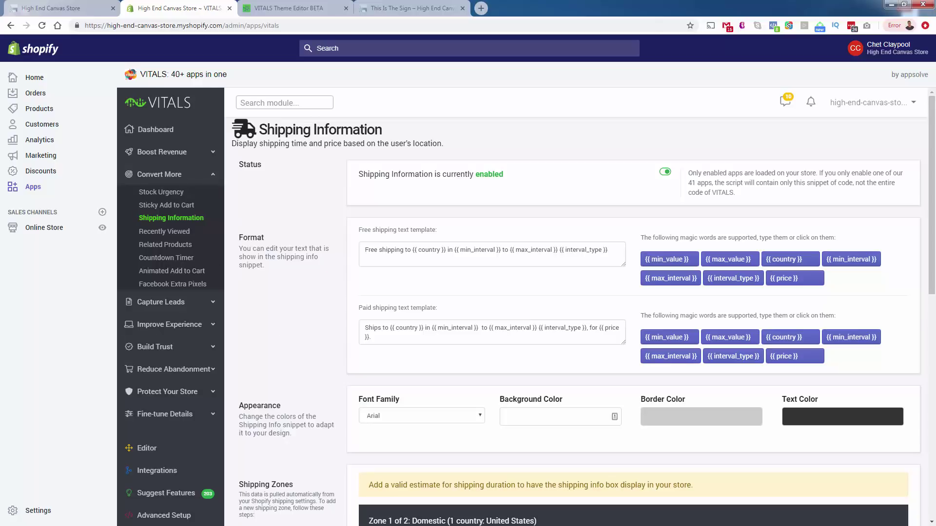
# Switch on the Recently Viewed module and its option to show the section in the Cart page
pyautogui.click(165, 231)
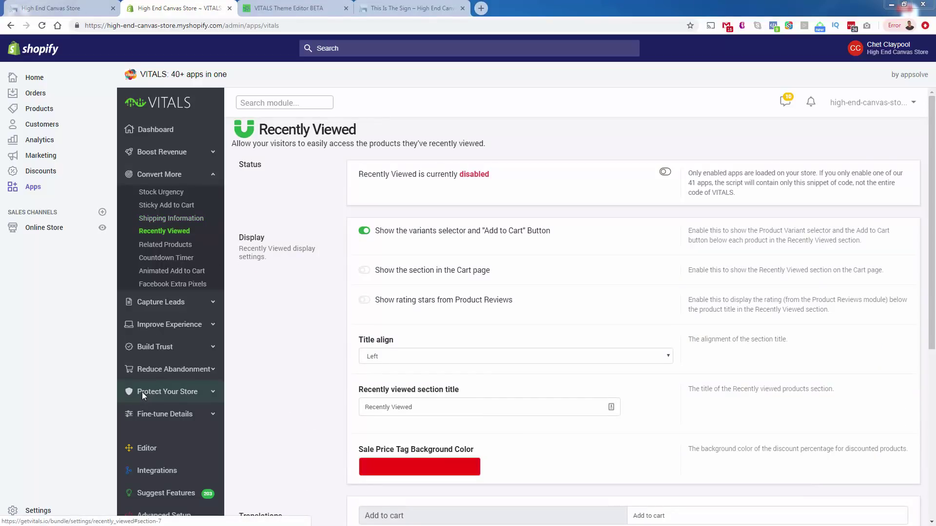
pyautogui.click(665, 173)
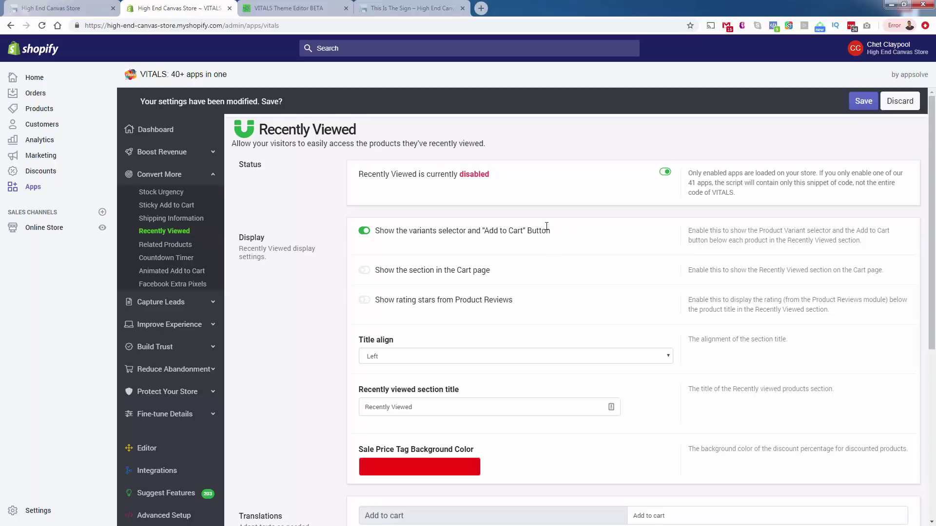
pyautogui.scroll(-2, 298, 356)
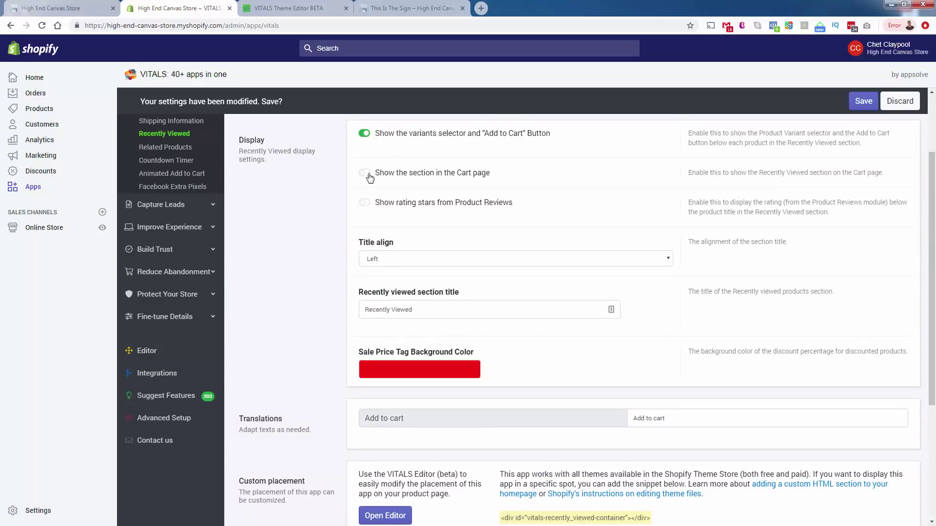
pyautogui.scroll(-1, 314, 303)
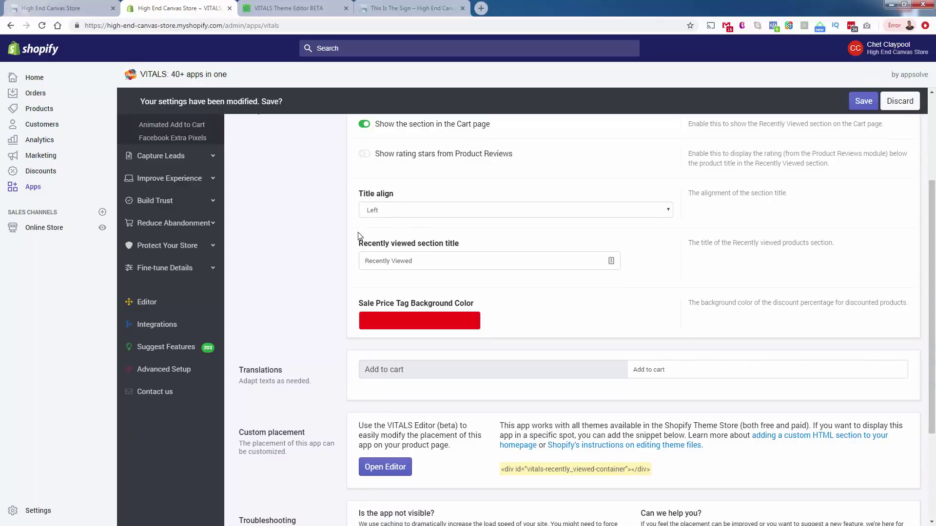
# Set the Recently viewed section title to "Don't forget these favorites"
pyautogui.scroll(-1, 355, 261)
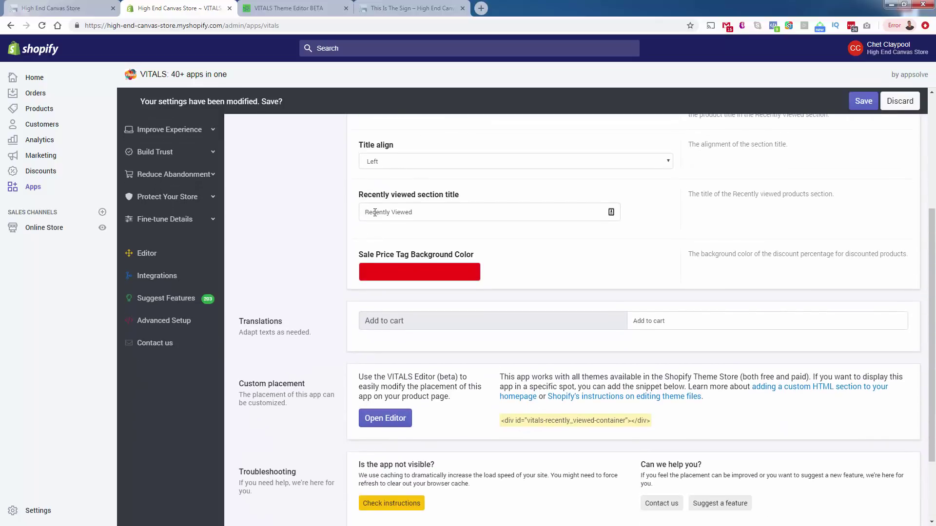
pyautogui.click(375, 160)
pyautogui.click(289, 182)
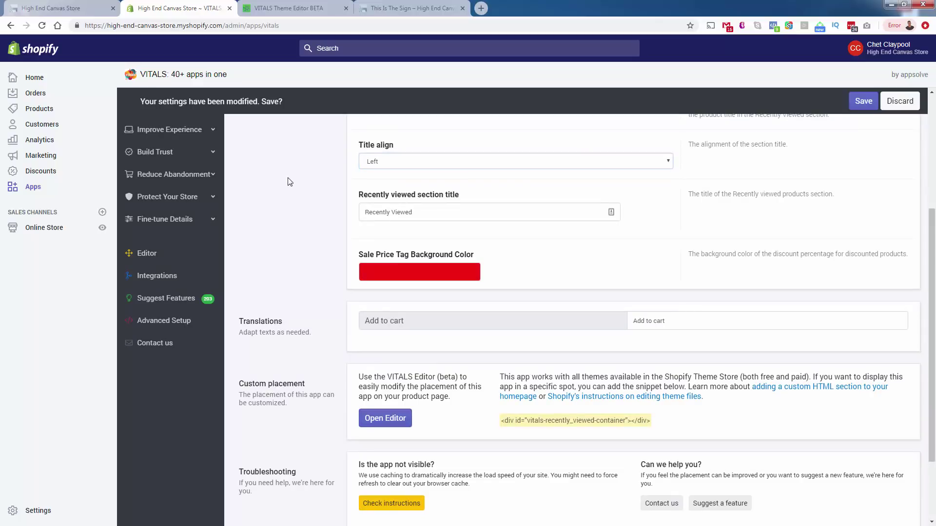
pyautogui.scroll(-1, 317, 230)
pyautogui.tripleClick(420, 168)
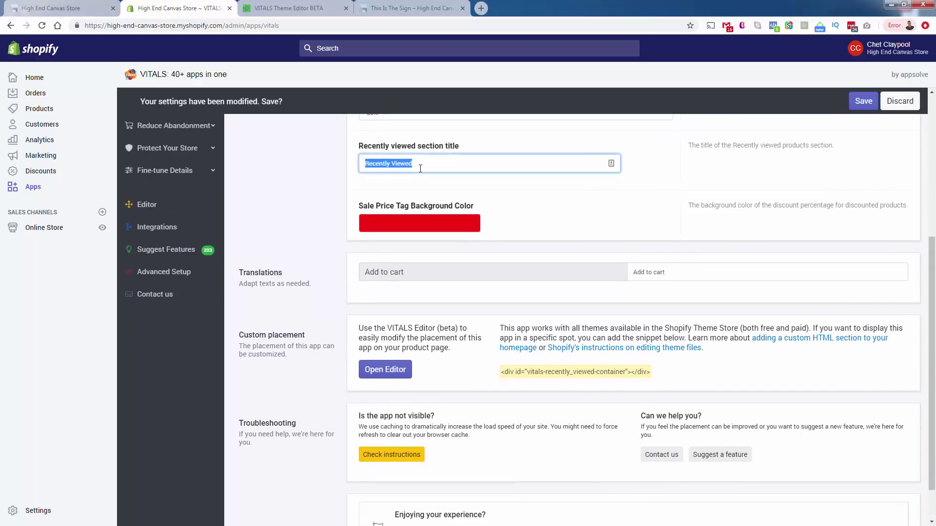
pyautogui.write("Don't forget these favorites")
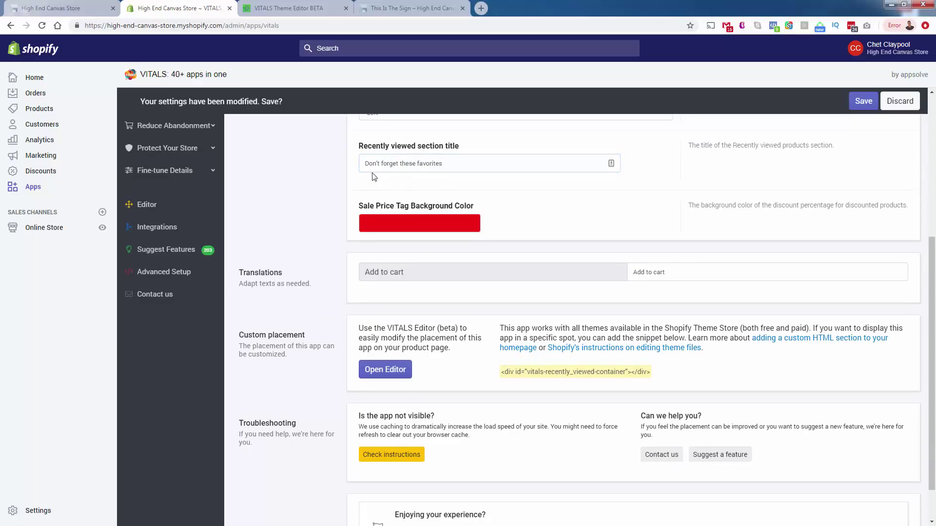
# Set the Recently viewed section title to "Recently viewed" and save the module's settings
pyautogui.tripleClick(410, 165)
pyautogui.write('Recently viewed')
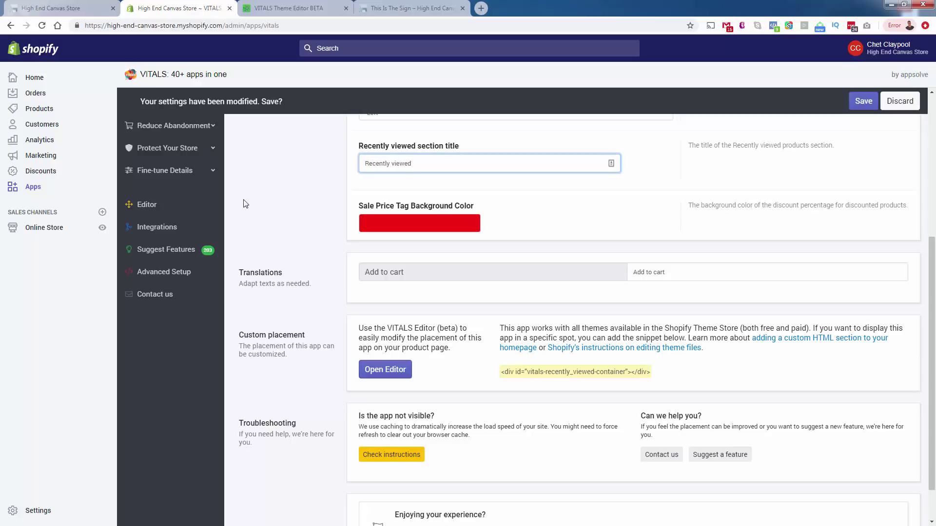
pyautogui.click(259, 213)
pyautogui.scroll(-1, 317, 219)
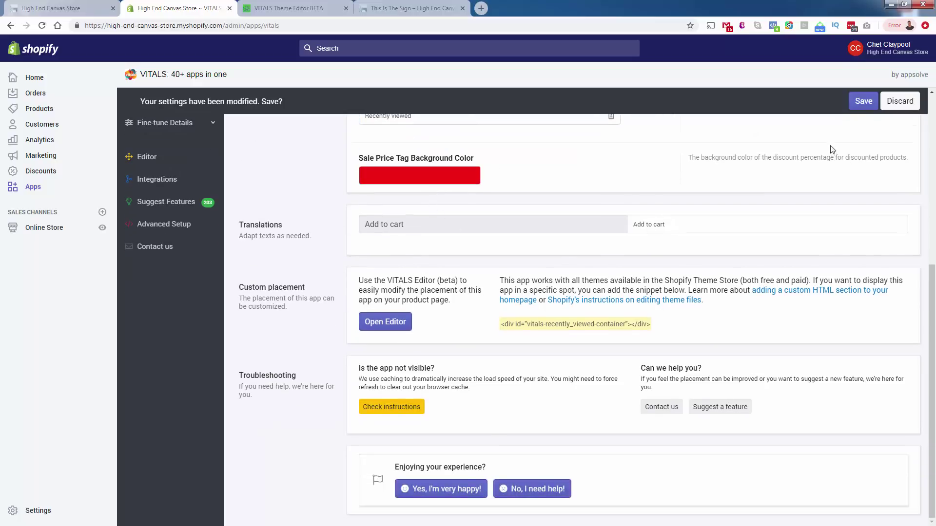
pyautogui.click(863, 101)
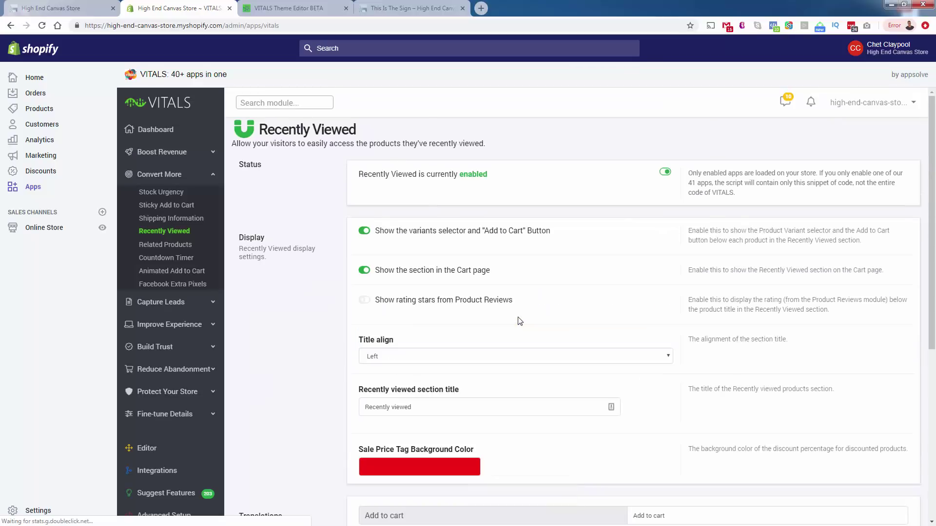
# Check the placement of Recently Viewed in the VITALS Editor and open a preview of the product page
pyautogui.scroll(-6, 519, 322)
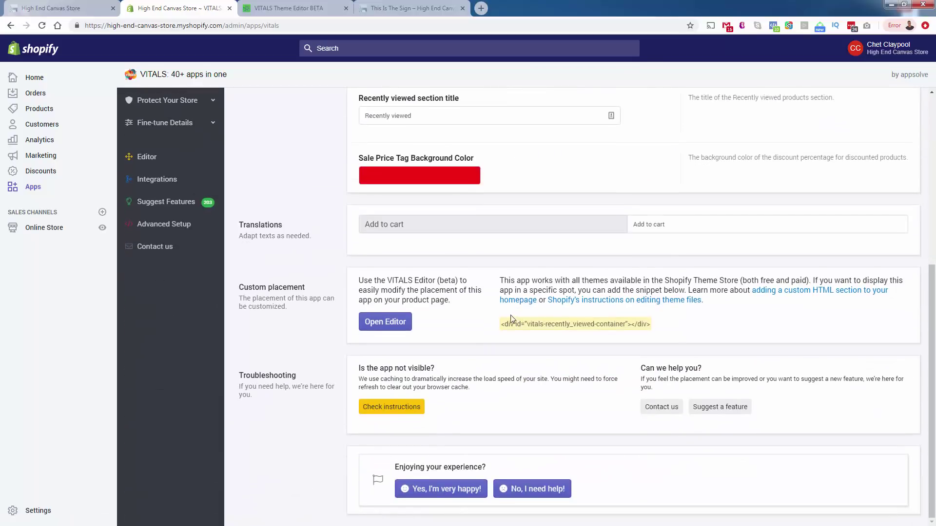
pyautogui.click(390, 322)
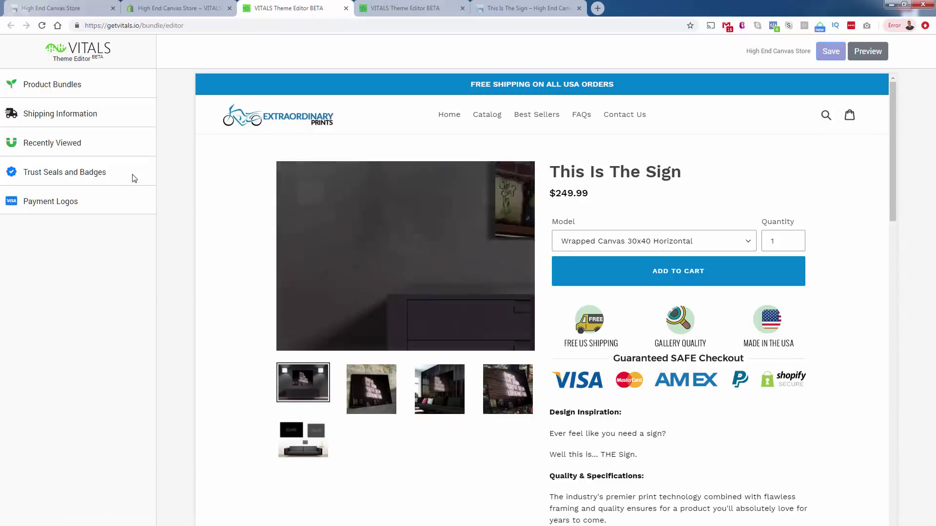
pyautogui.click(74, 143)
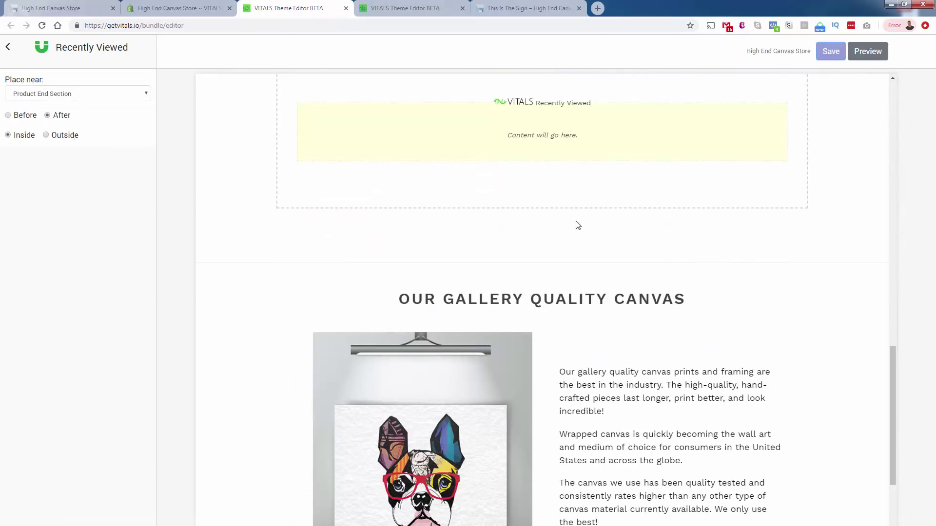
pyautogui.scroll(5, 575, 224)
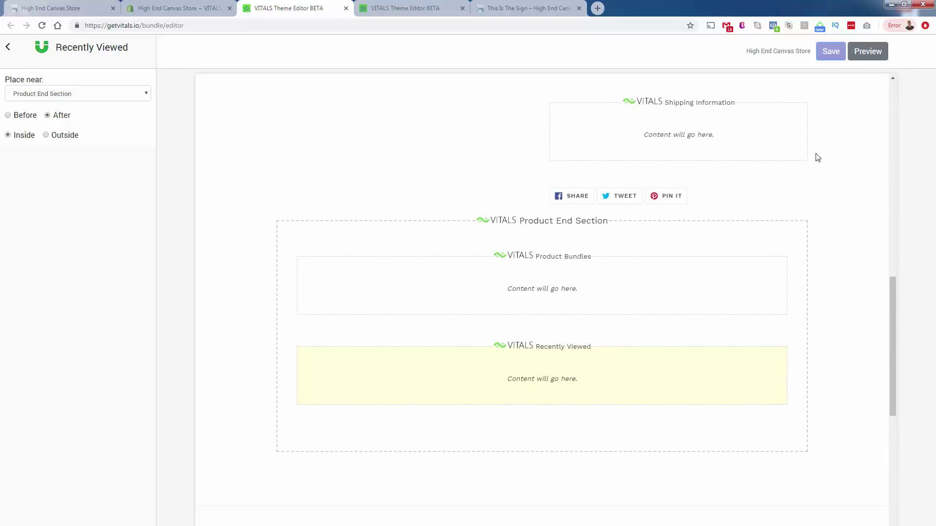
pyautogui.click(868, 53)
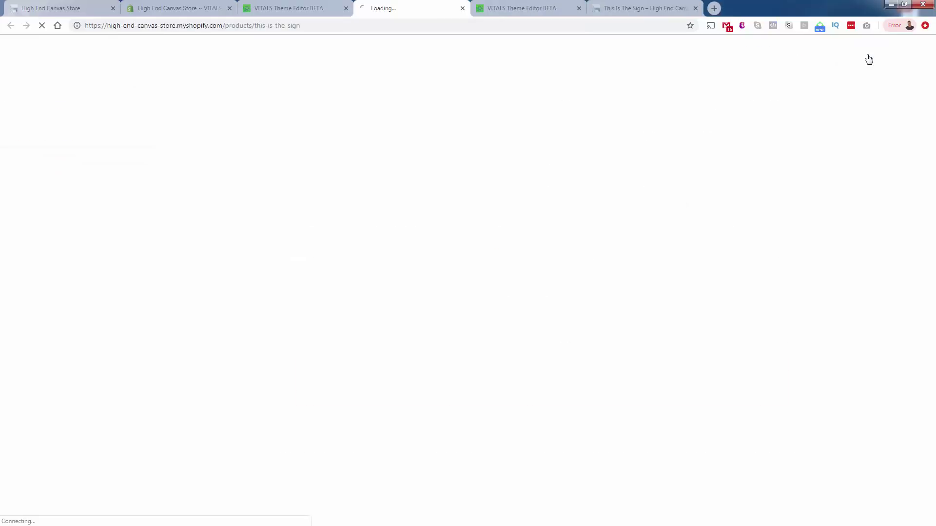
# Browse the store's product pages and Best Sellers, opening Do Something Great to check its Recently Viewed section
pyautogui.scroll(-4, 675, 317)
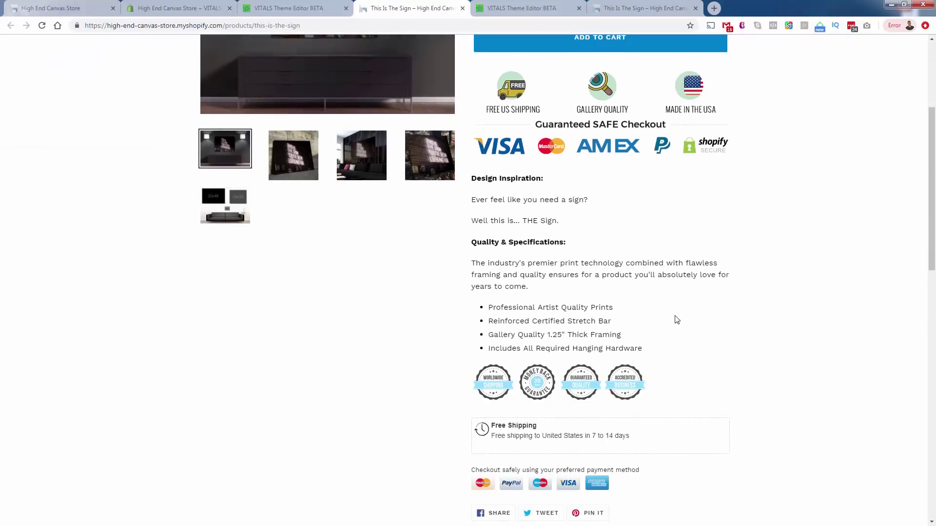
pyautogui.scroll(-7, 676, 320)
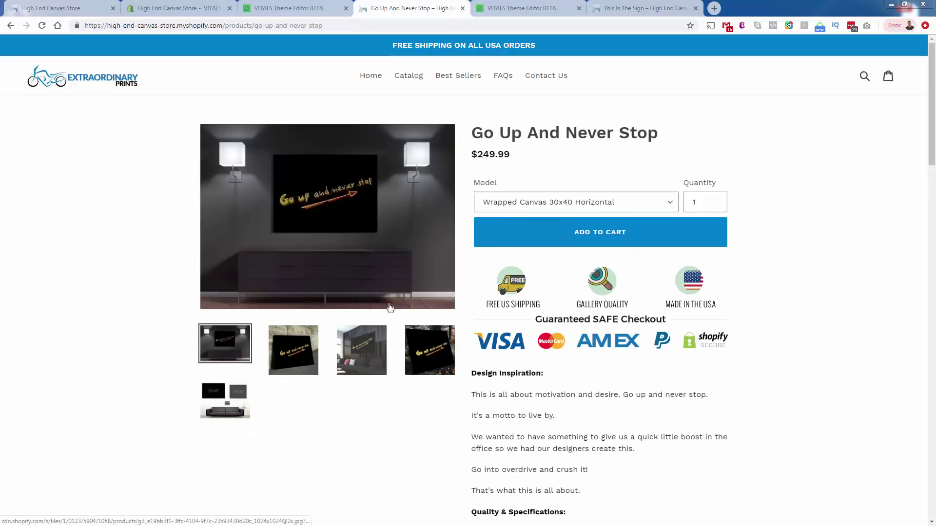
pyautogui.click(444, 80)
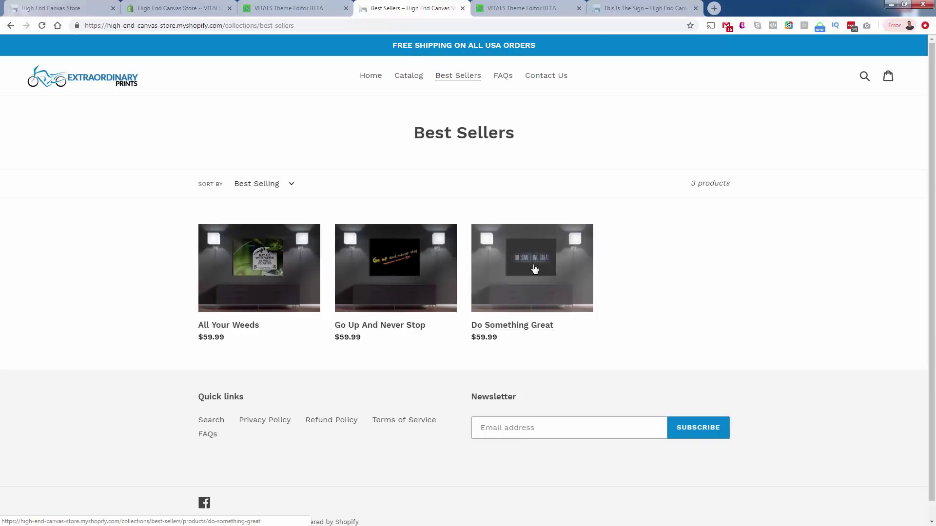
pyautogui.click(537, 270)
pyautogui.scroll(-15, 537, 270)
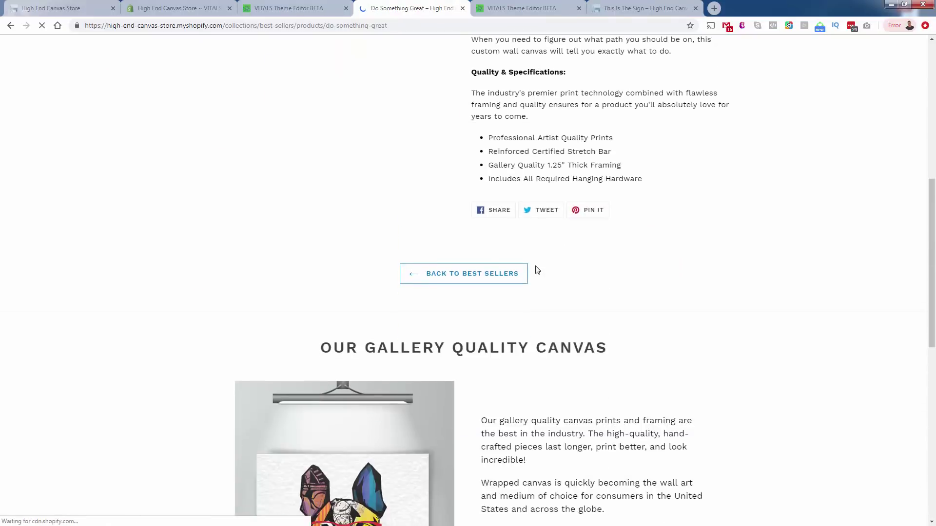
pyautogui.scroll(10, 537, 270)
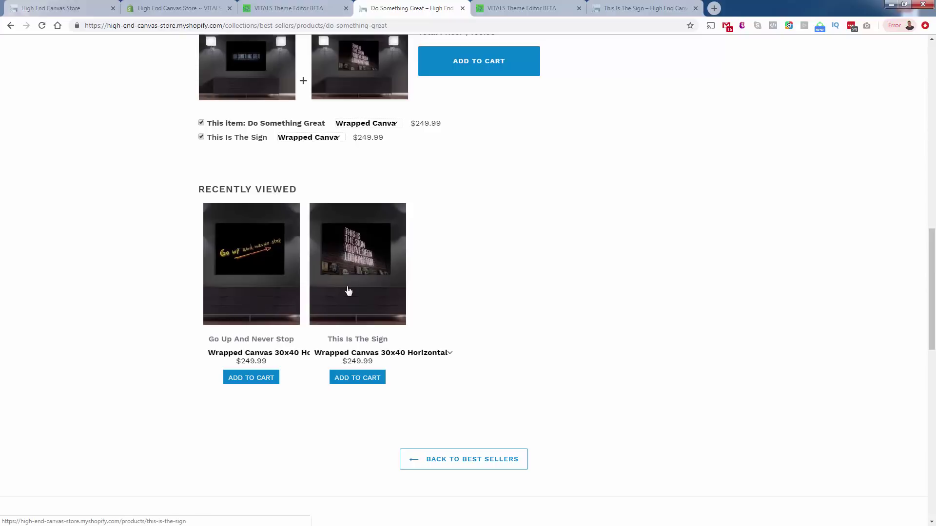
# Add Go Up And Never Stop in Wrapped Canvas 24x30 Horizontal to the cart from the Recently Viewed section
pyautogui.click(300, 355)
pyautogui.click(287, 382)
pyautogui.click(253, 379)
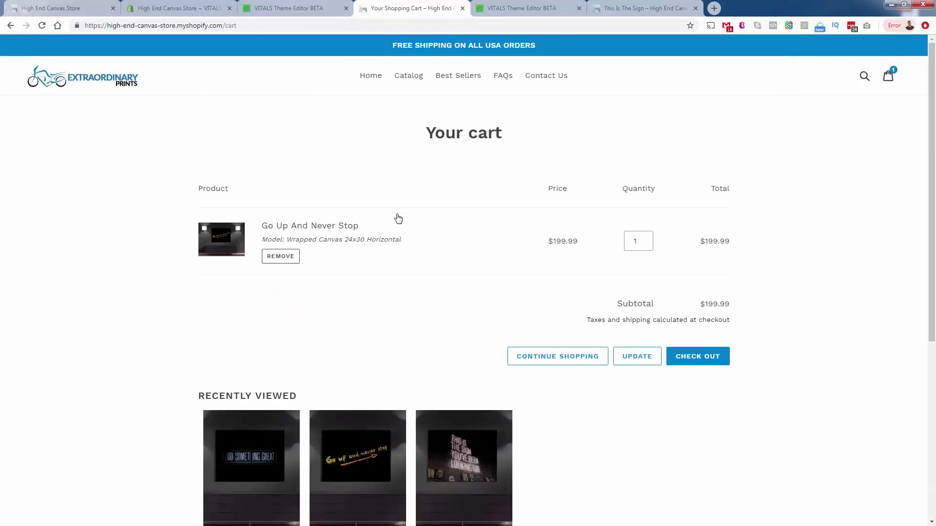
# Add This Is The Sign from the cart page's Recently Viewed section and remove Go Up And Never Stop from the cart
pyautogui.scroll(-2, 193, 339)
pyautogui.moveTo(201, 301); pyautogui.dragTo(297, 299)
pyautogui.click(237, 299)
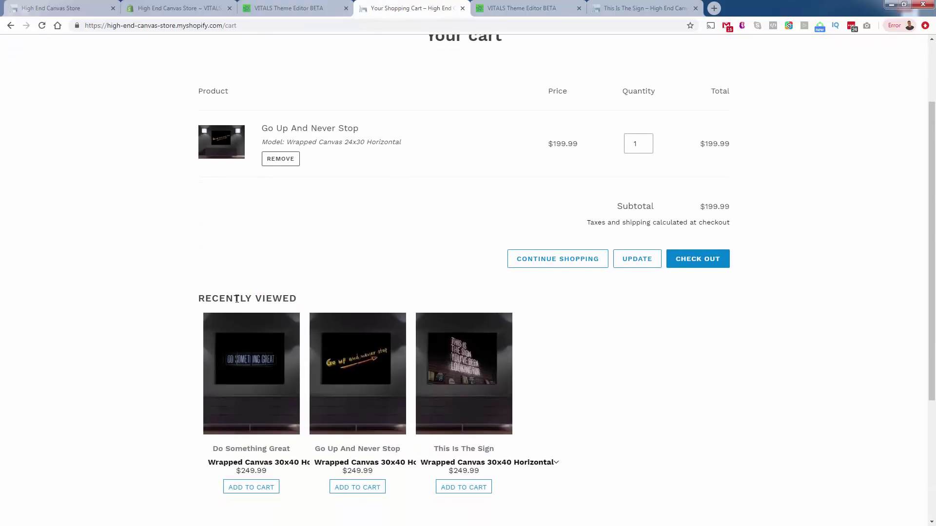
pyautogui.click(473, 491)
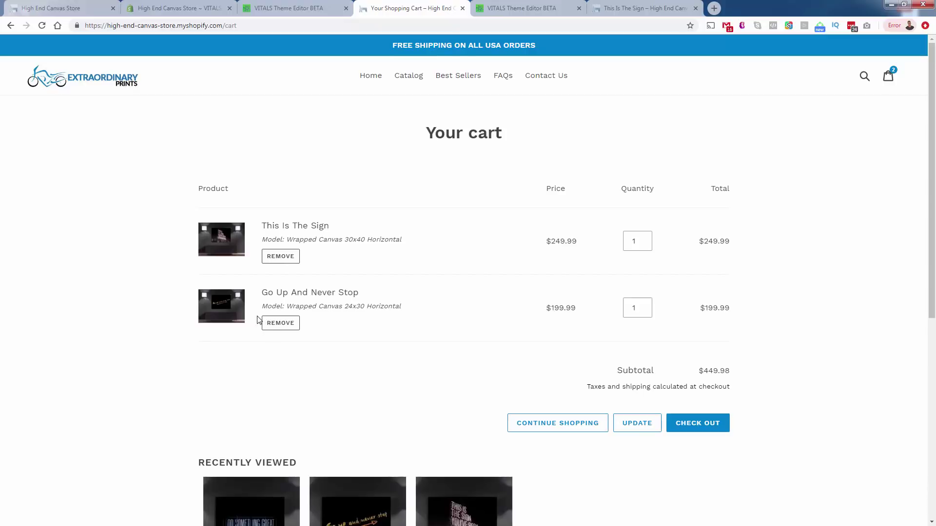
pyautogui.click(281, 323)
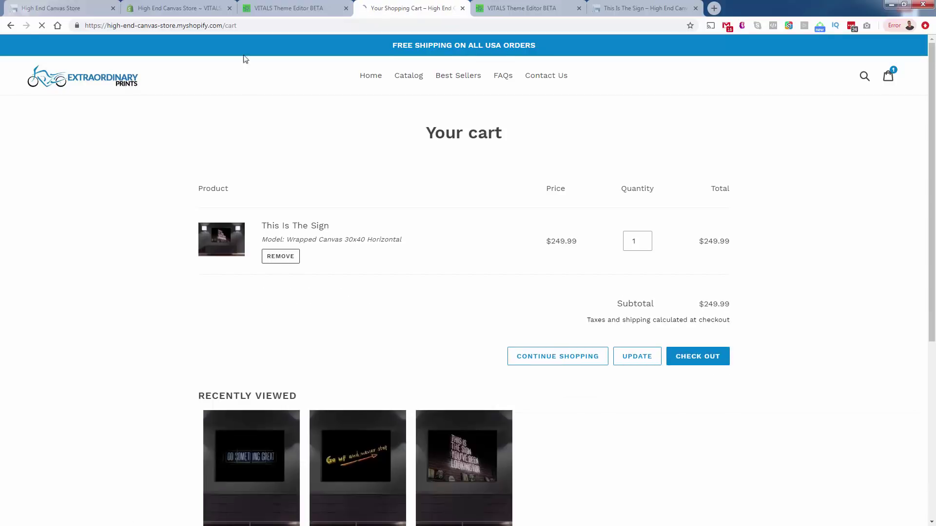
# Return to the VITALS settings in Shopify and open the Related Products module
pyautogui.click(292, 7)
pyautogui.click(181, 6)
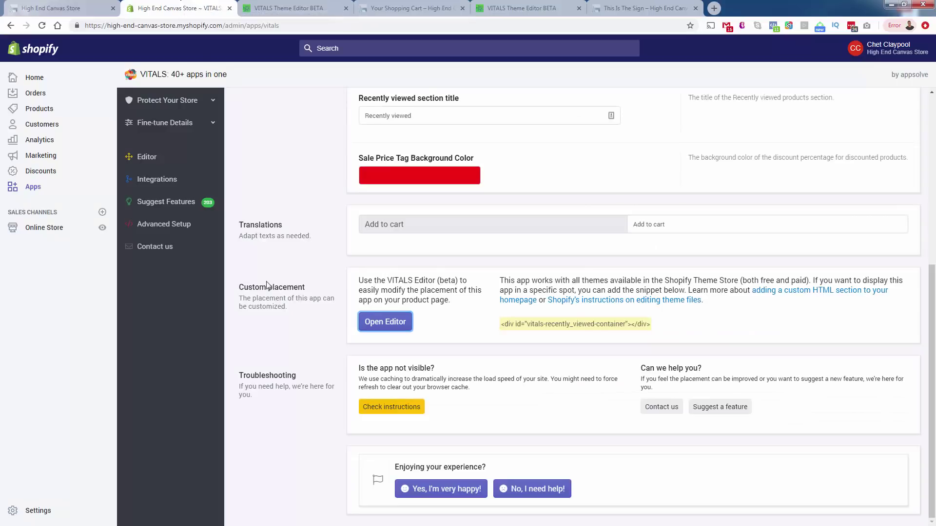
pyautogui.scroll(6, 268, 286)
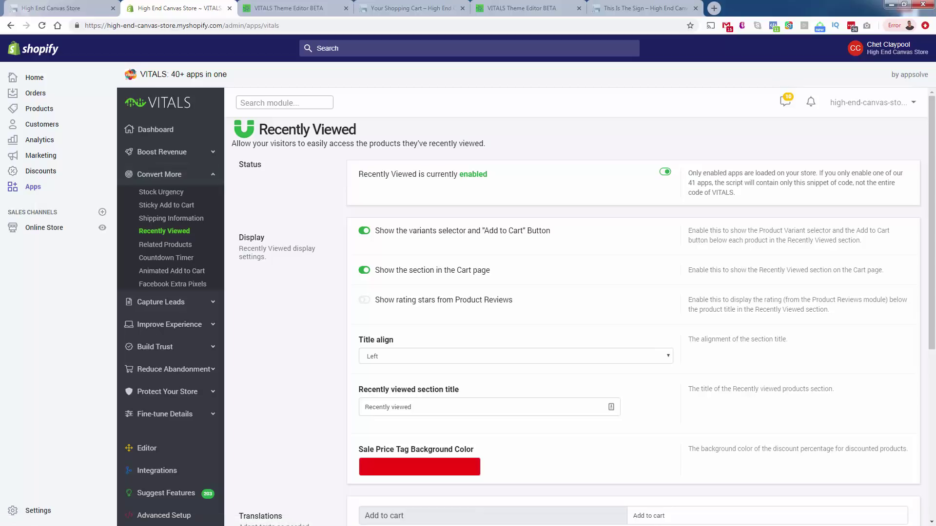
pyautogui.click(165, 245)
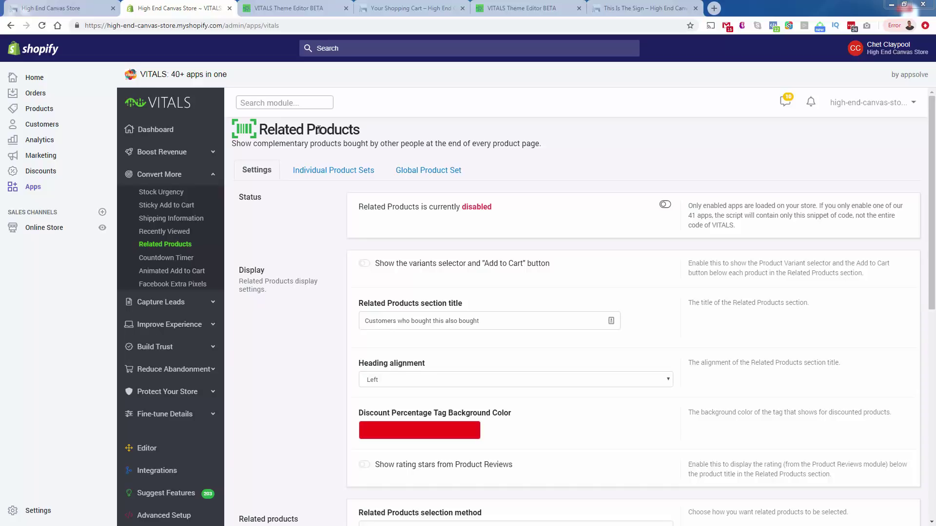
# Look at the storefront's full product catalog and return to the Related Products settings
pyautogui.click(435, 8)
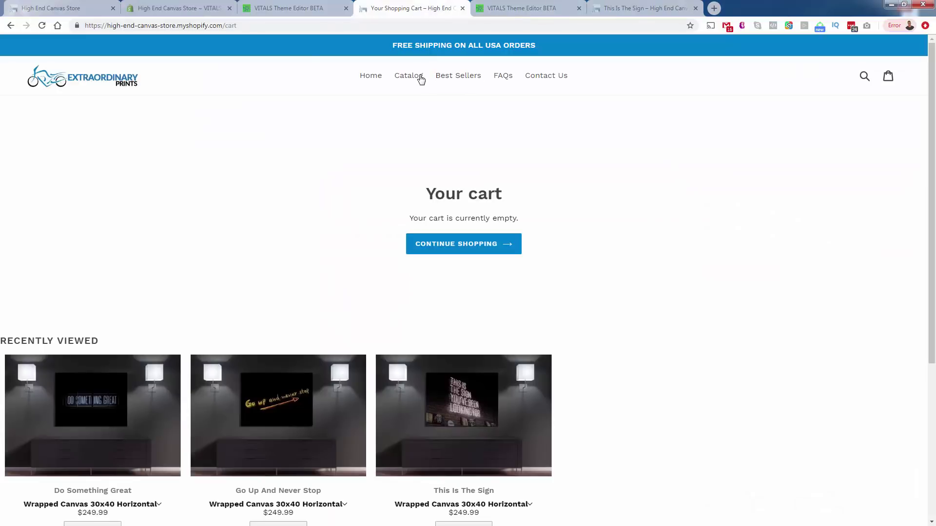
pyautogui.click(414, 77)
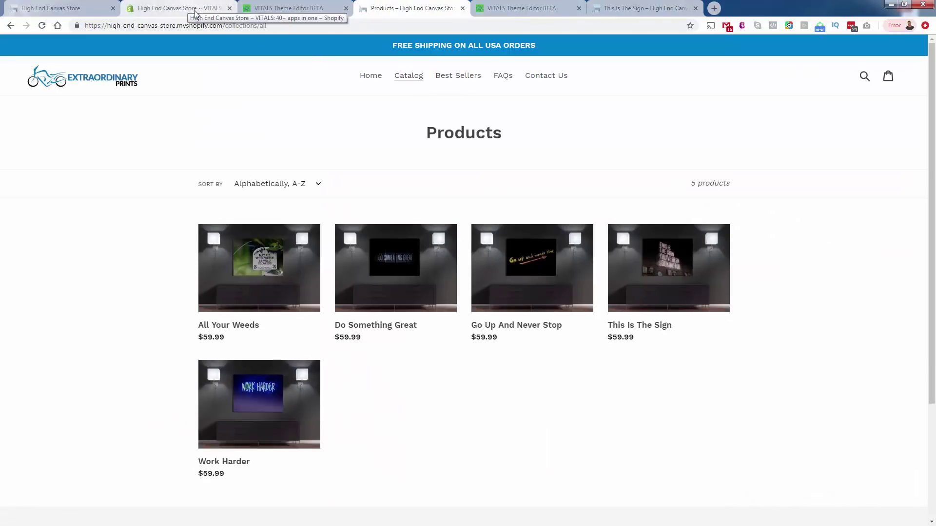
pyautogui.click(195, 10)
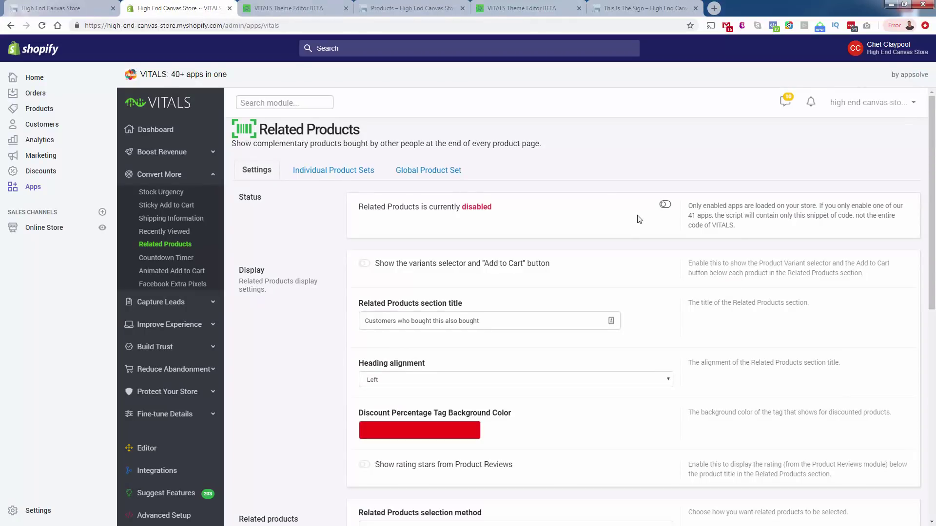
# Enable and save the Related Products module, and switch on its variants selector and "Add to Cart" button option
pyautogui.click(665, 204)
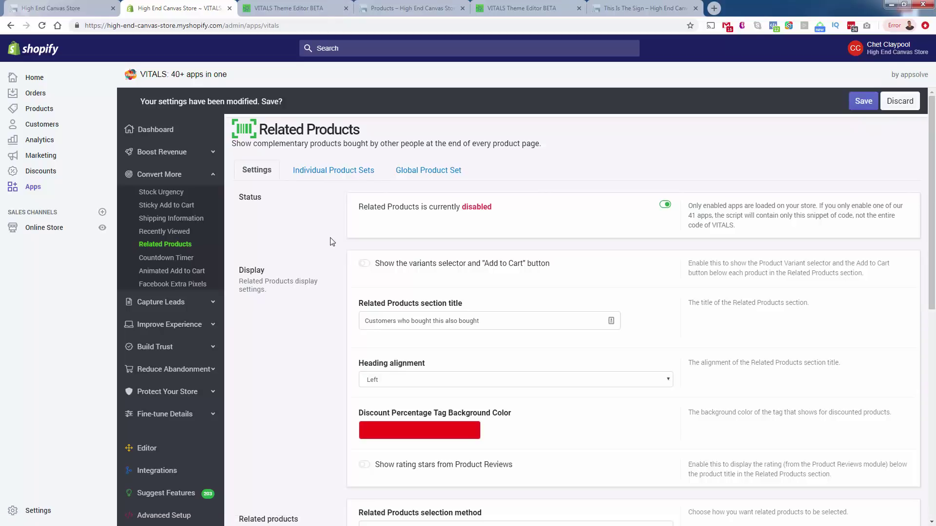
pyautogui.click(871, 106)
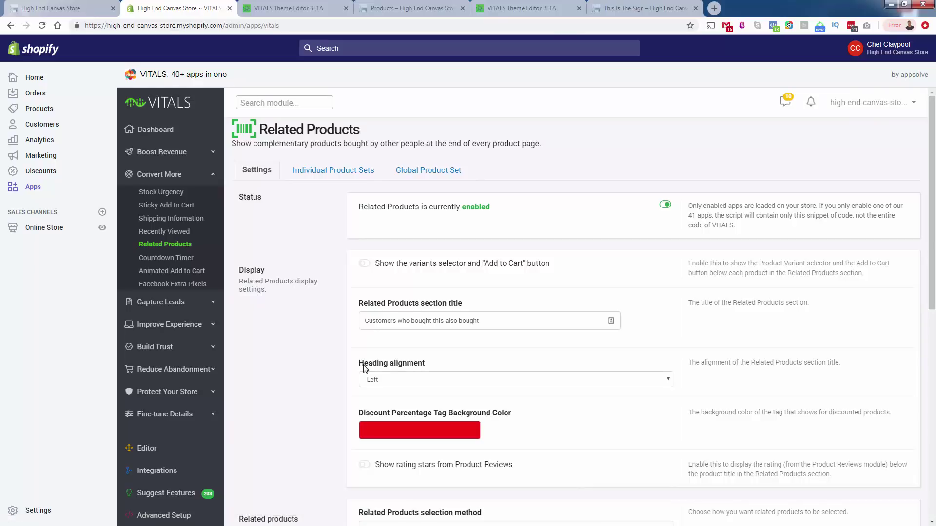
pyautogui.scroll(-1, 364, 367)
pyautogui.click(363, 215)
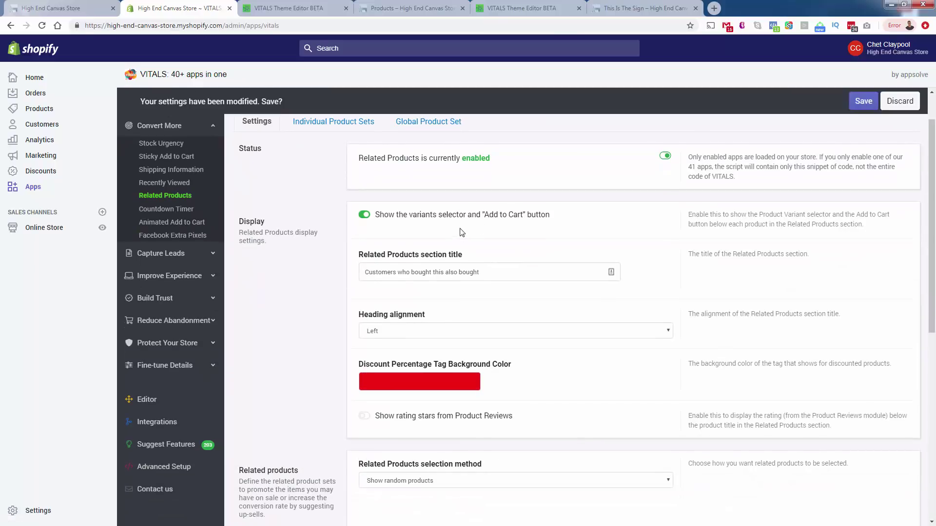
# Keep the Related Products selection method on "Show random products" after trying the same Collection option, and save the settings
pyautogui.scroll(-1, 437, 260)
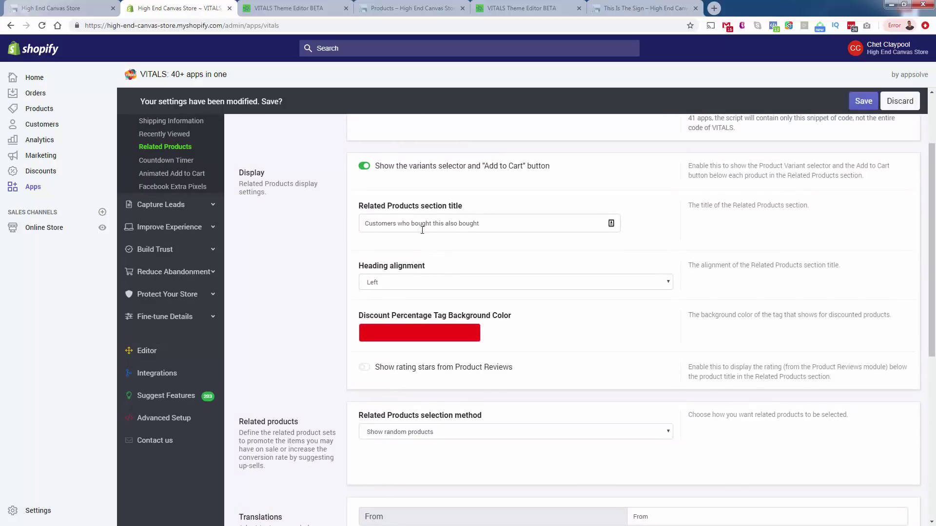
pyautogui.scroll(-3, 431, 266)
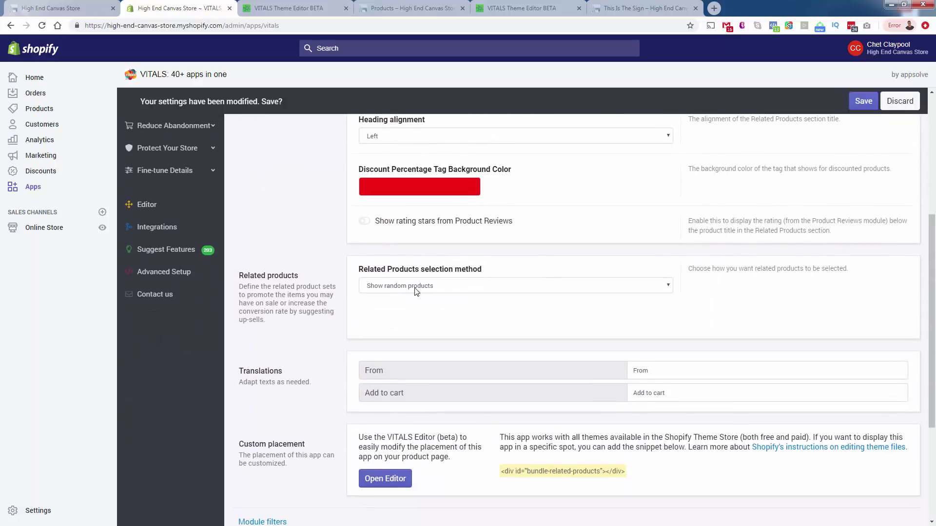
pyautogui.click(415, 290)
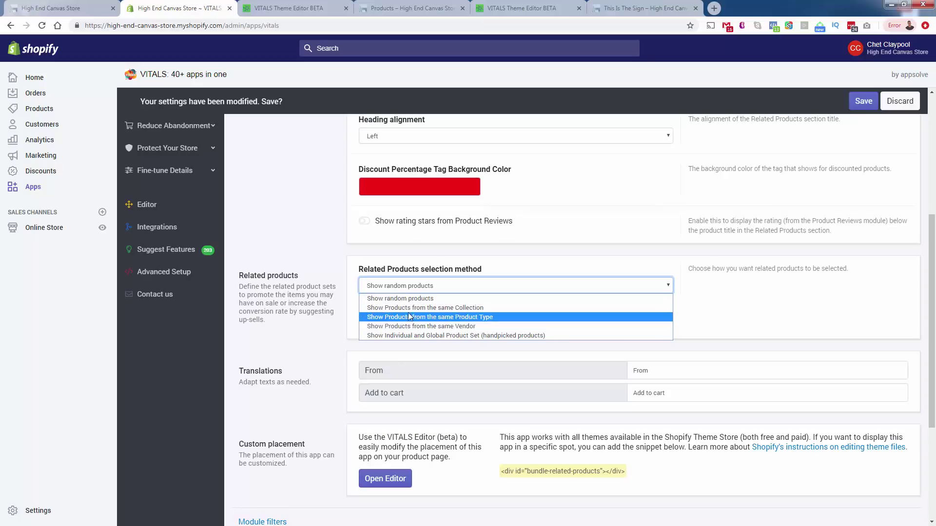
pyautogui.click(407, 299)
pyautogui.scroll(-1, 302, 229)
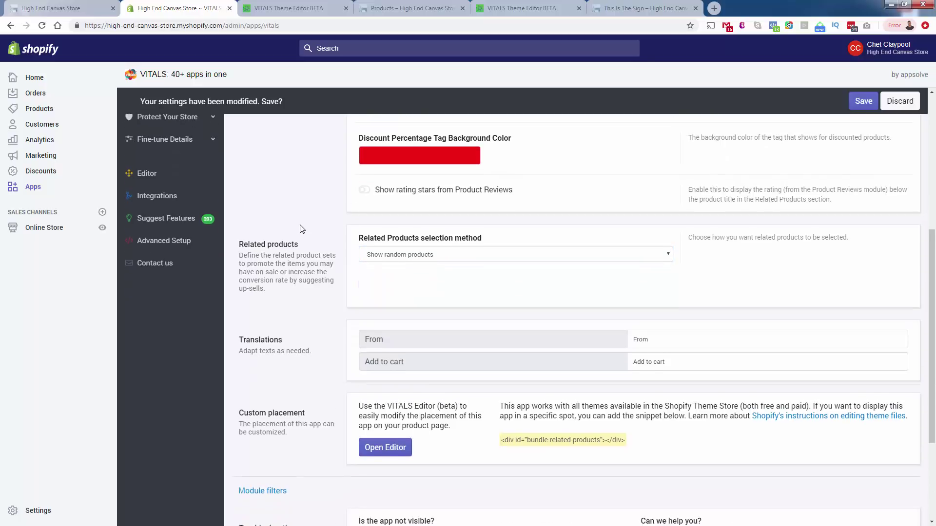
pyautogui.click(404, 239)
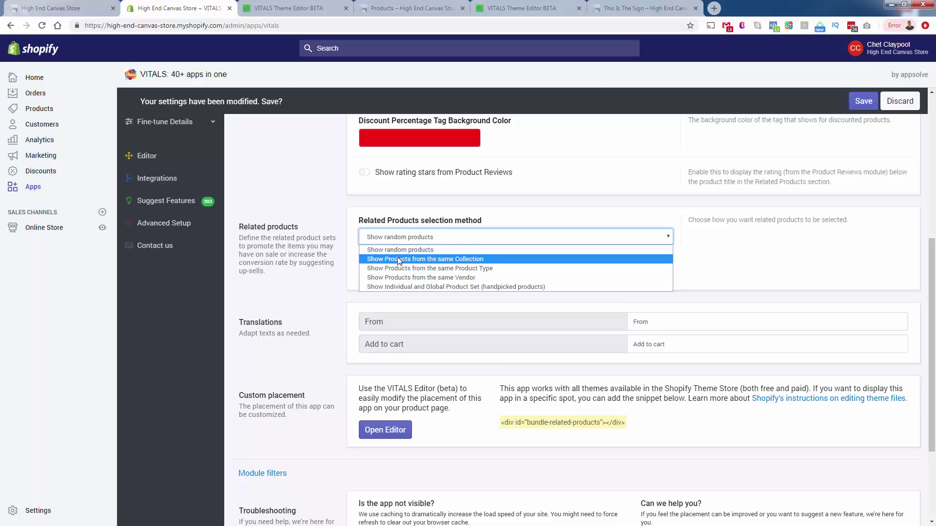
pyautogui.click(400, 259)
pyautogui.click(399, 243)
pyautogui.click(399, 250)
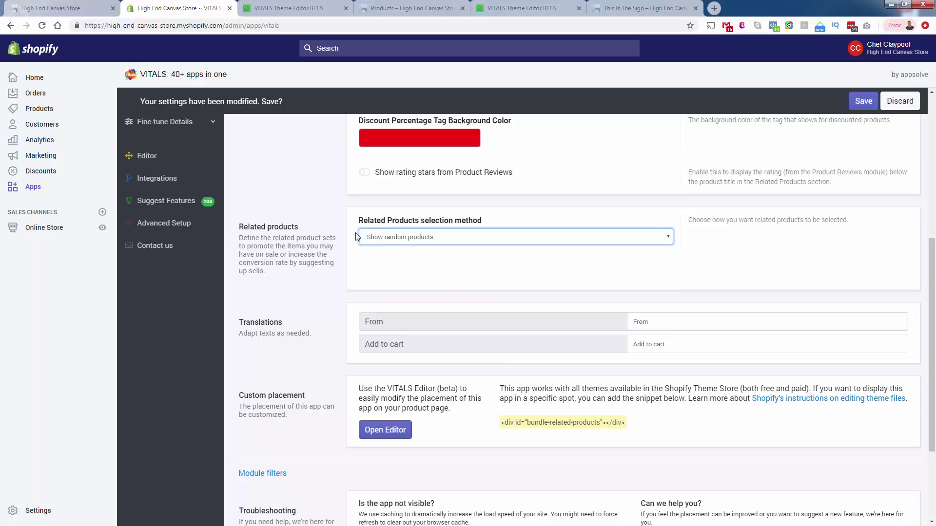
pyautogui.scroll(-2, 348, 291)
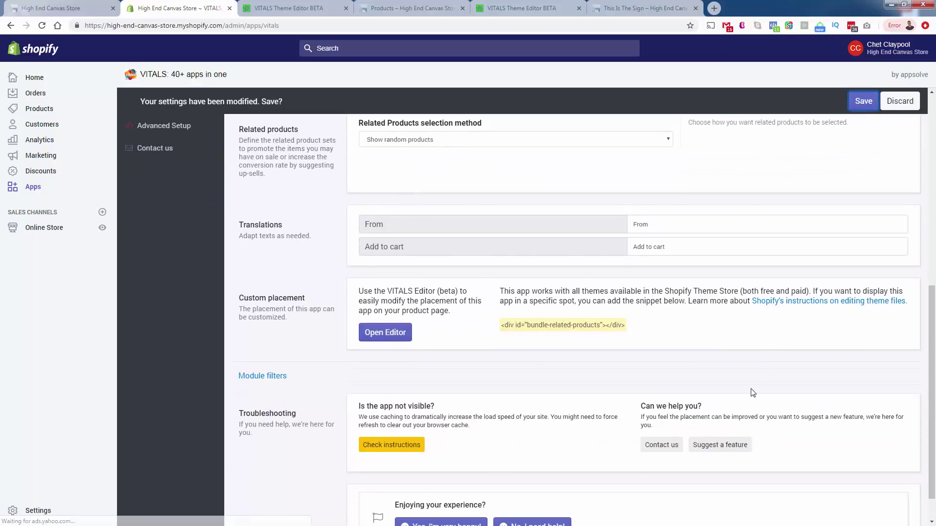
# Open the VITALS Editor from Related Products and check where the module sits on the product page
pyautogui.scroll(-10, 540, 355)
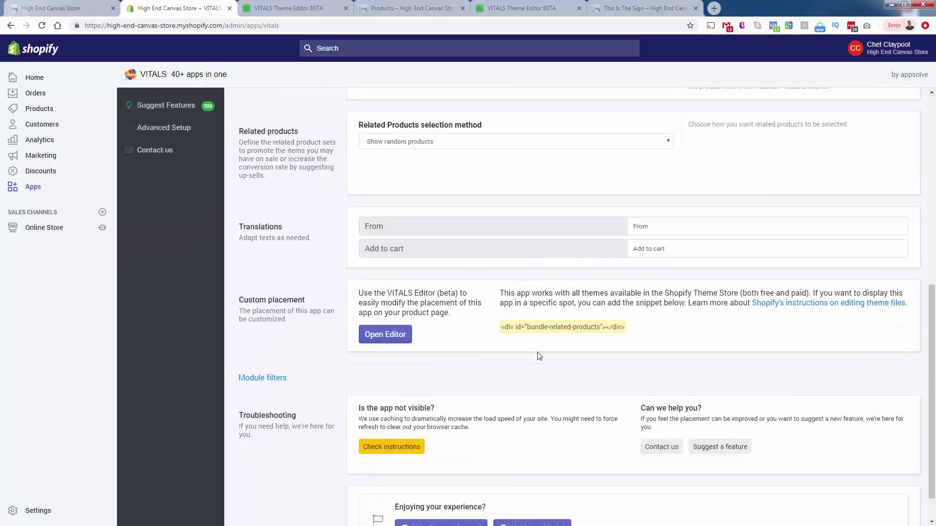
pyautogui.click(390, 295)
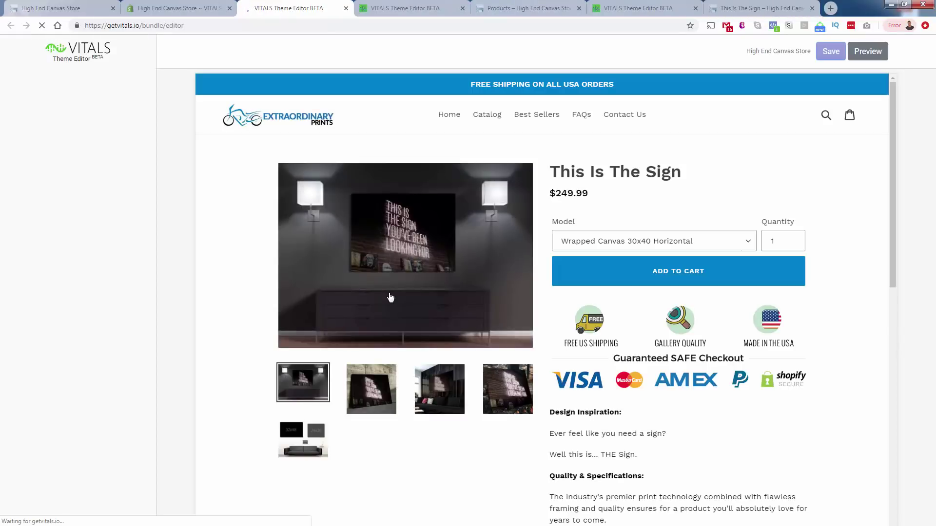
pyautogui.scroll(-15, 391, 296)
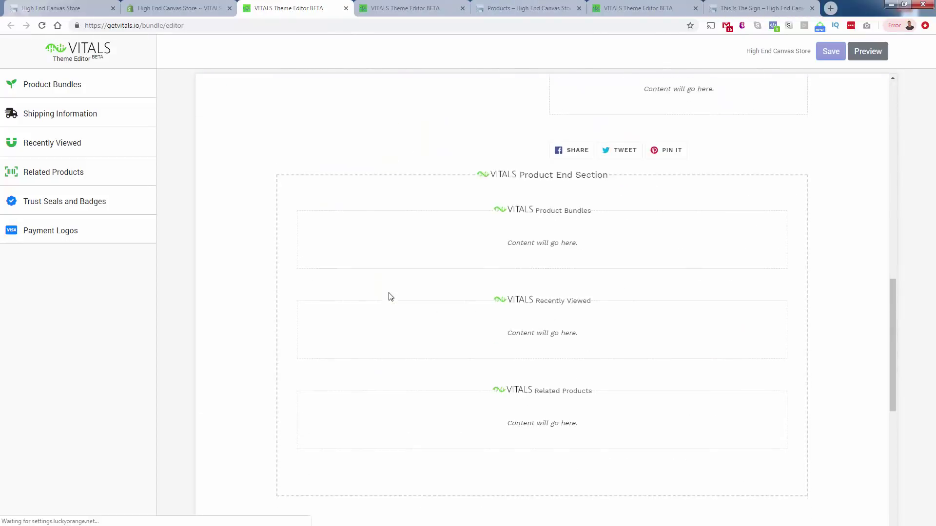
pyautogui.scroll(-2, 391, 297)
pyautogui.scroll(10, 390, 297)
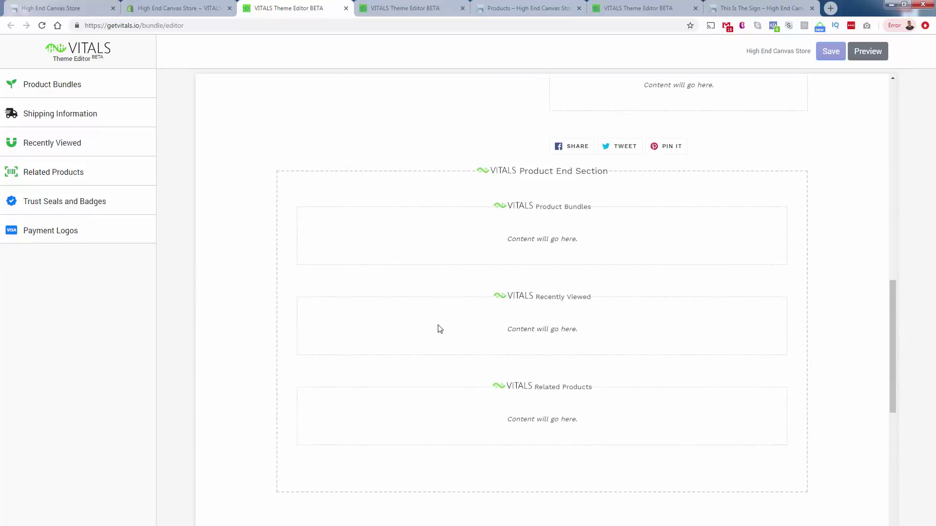
# Open the Go Up And Never Stop product page and examine its "More from our collection" section
pyautogui.click(525, 7)
pyautogui.click(532, 265)
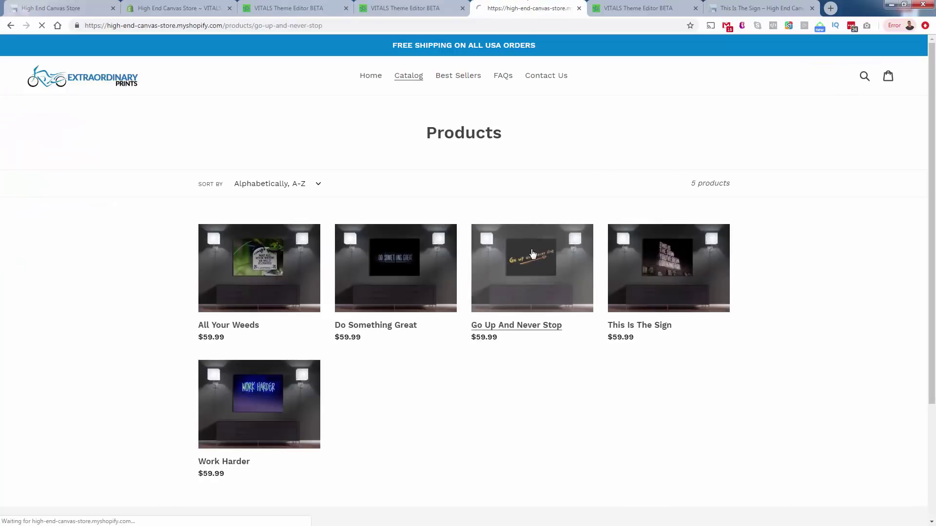
pyautogui.scroll(-20, 523, 251)
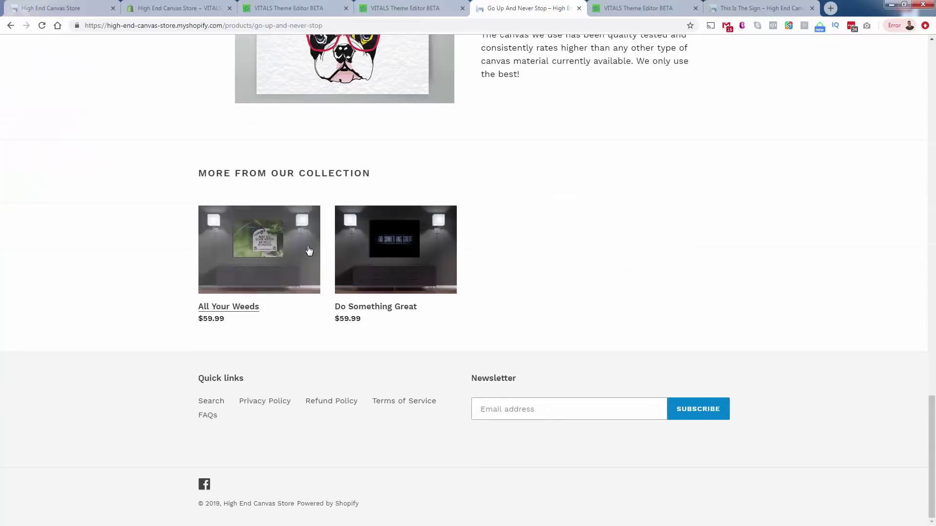
pyautogui.tripleClick(316, 169)
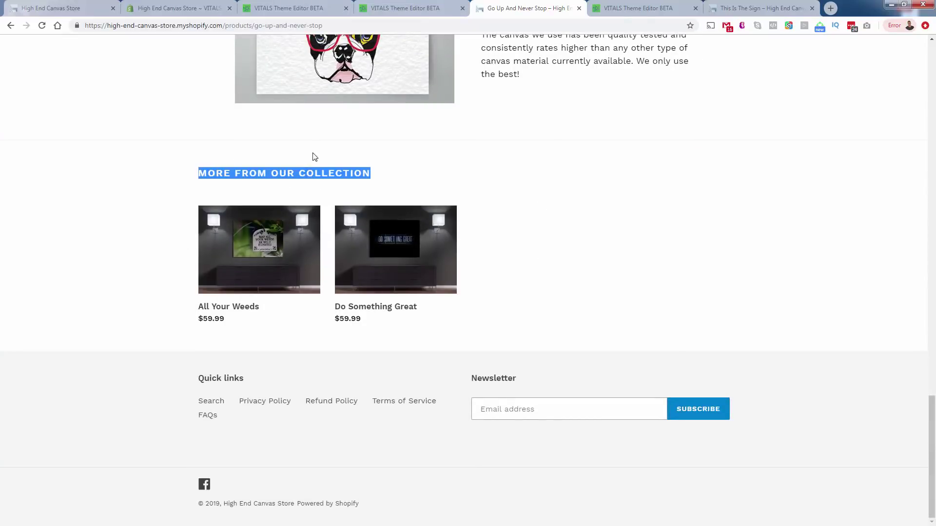
# Return to the VITALS Editor and review the module order in the Product End Section
pyautogui.click(322, 4)
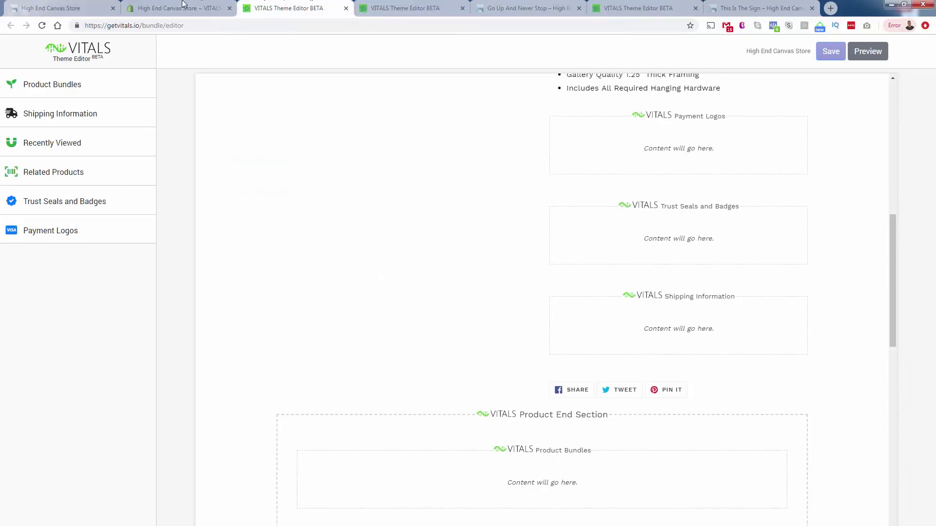
pyautogui.scroll(-4, 596, 382)
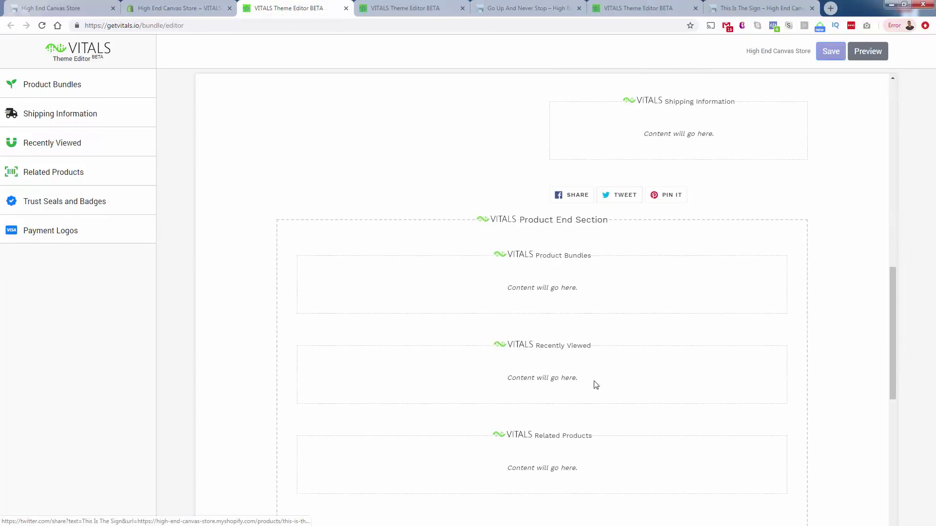
pyautogui.click(222, 5)
pyautogui.click(292, 7)
pyautogui.scroll(-3, 338, 233)
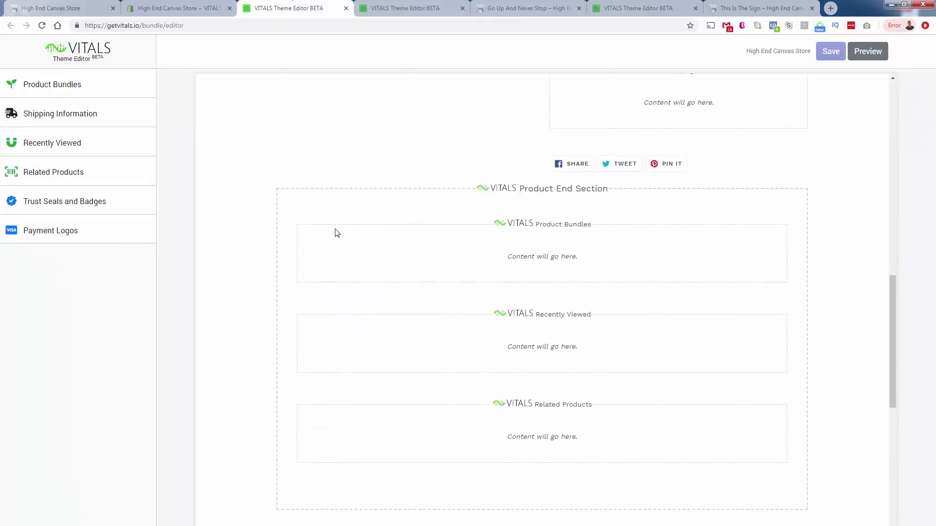
# Preview the This Is The Sign product page from the VITALS Editor and examine the order of its bundle, related and recently viewed sections
pyautogui.scroll(1, 551, 211)
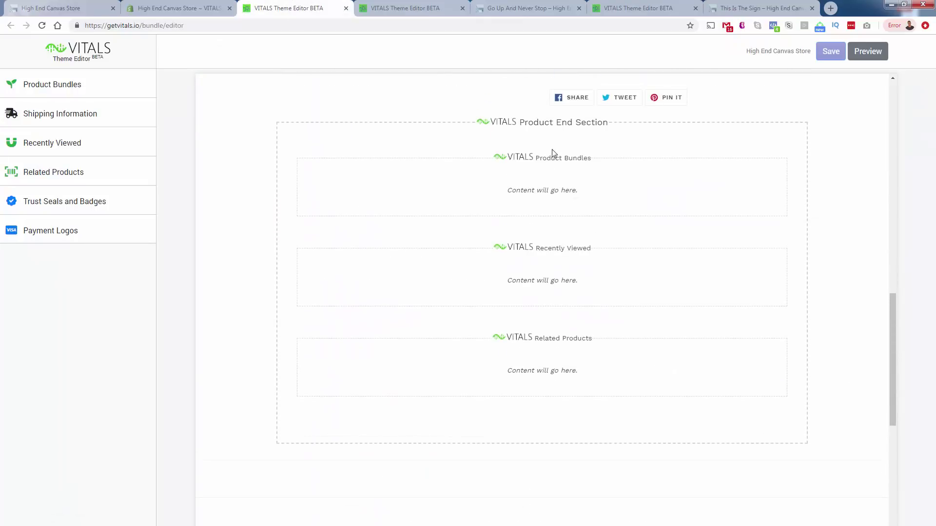
pyautogui.scroll(-8, 522, 411)
pyautogui.scroll(3, 522, 411)
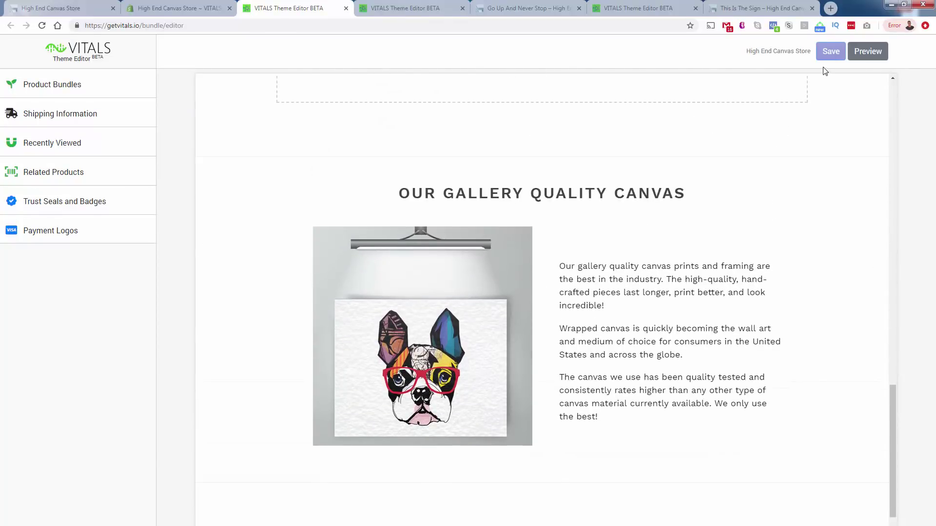
pyautogui.click(858, 52)
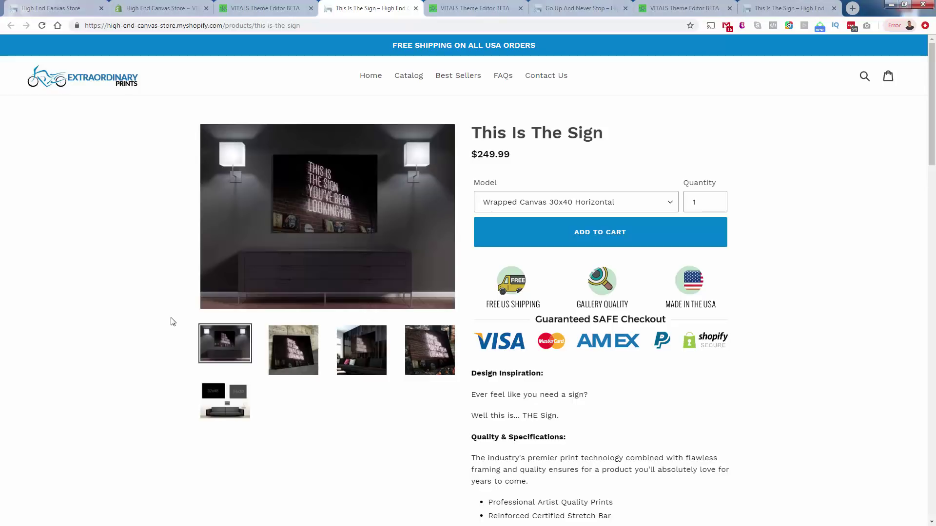
pyautogui.scroll(-10, 172, 320)
pyautogui.scroll(-4, 172, 322)
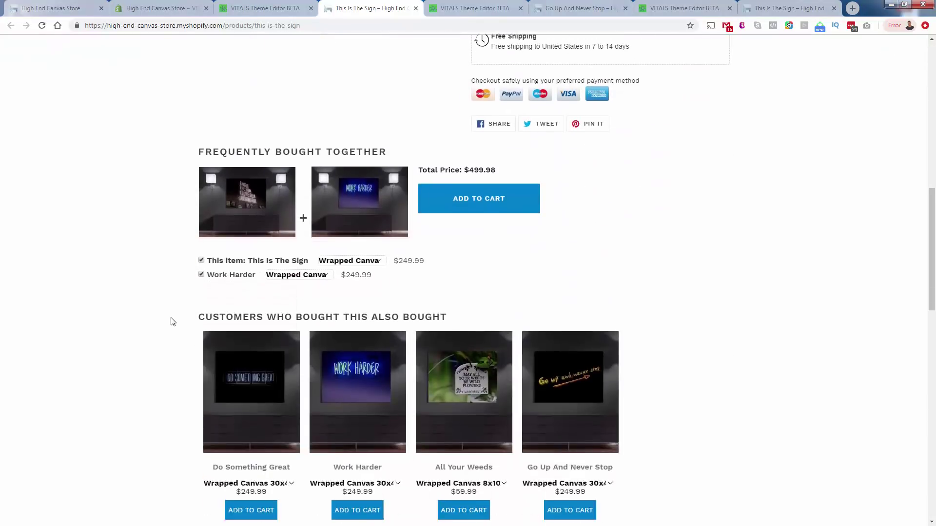
pyautogui.tripleClick(287, 220)
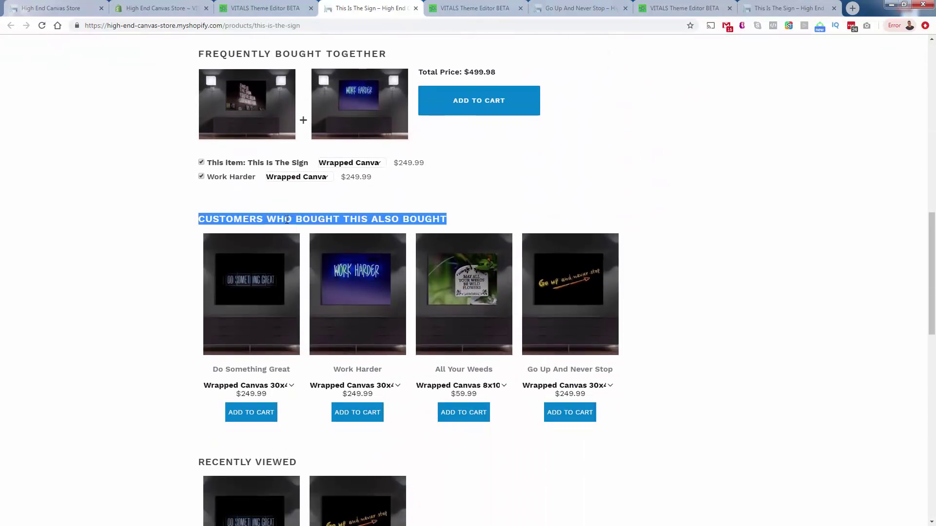
pyautogui.click(287, 220)
pyautogui.scroll(-6, 286, 329)
pyautogui.scroll(-9, 287, 329)
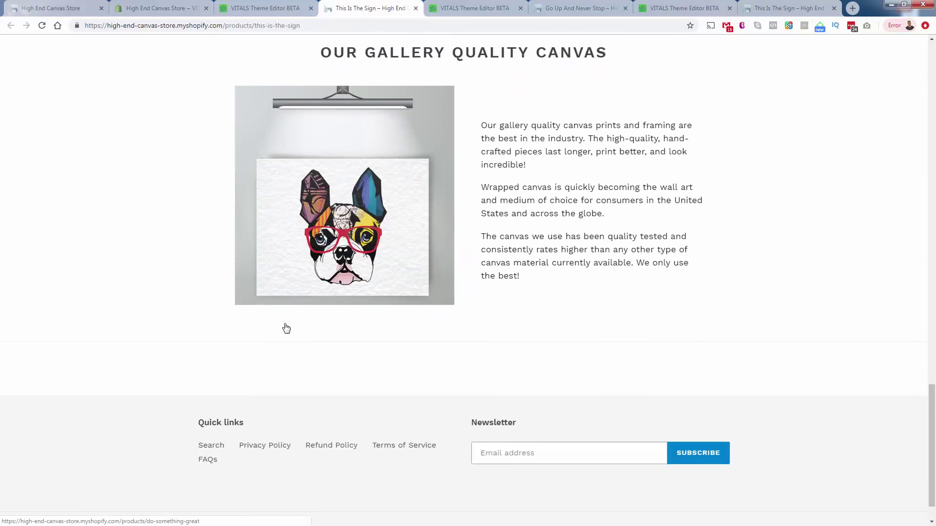
pyautogui.scroll(12, 238, 303)
pyautogui.scroll(3, 432, 195)
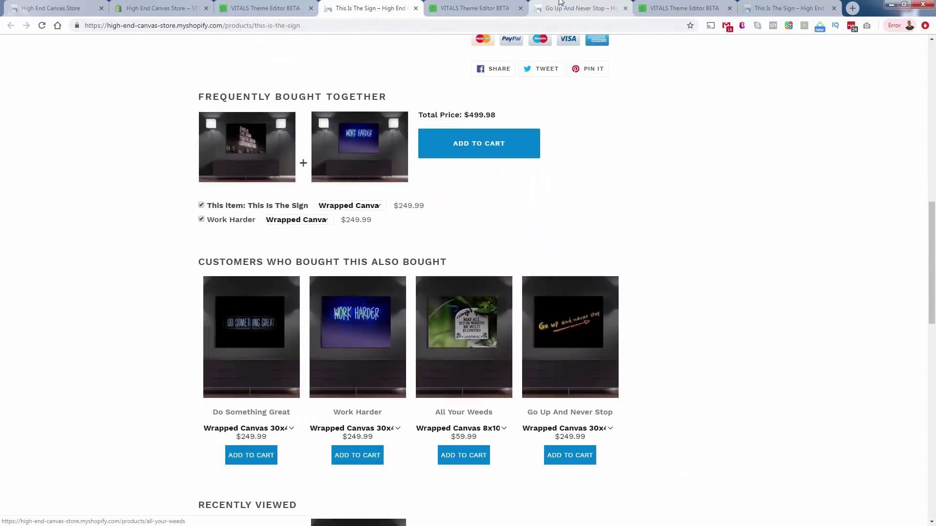
# Reload the Go Up And Never Stop product page and examine its "Customers who bought this also bought" and "Recently Viewed" sections
pyautogui.click(575, 8)
pyautogui.click(42, 26)
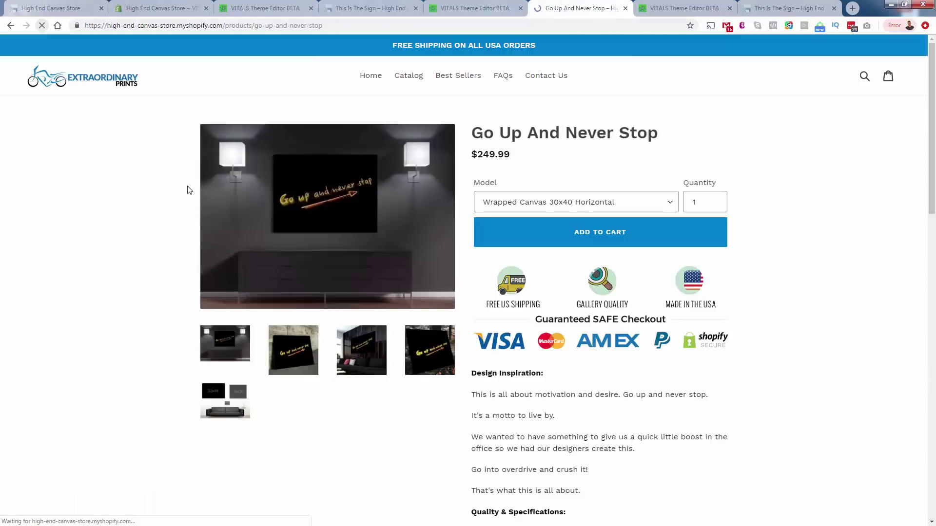
pyautogui.scroll(13, 195, 220)
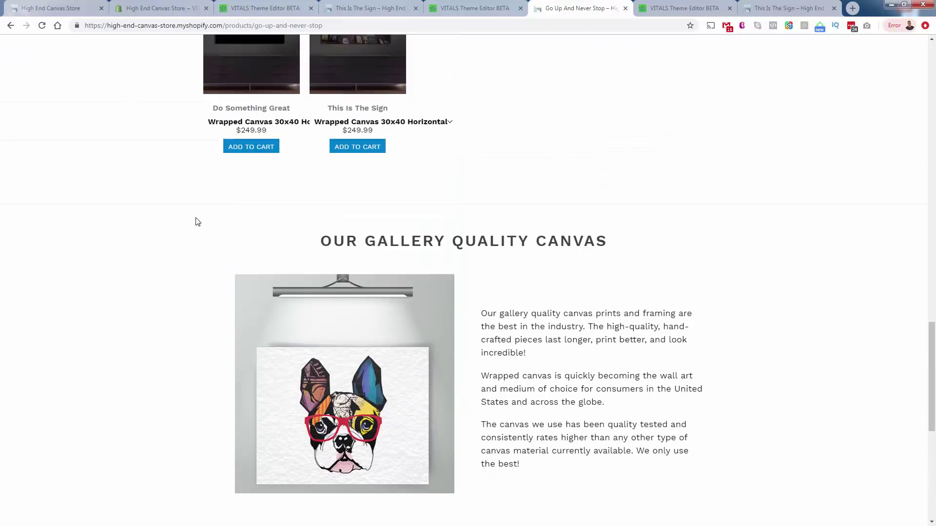
pyautogui.scroll(3, 195, 220)
pyautogui.scroll(-16, 195, 220)
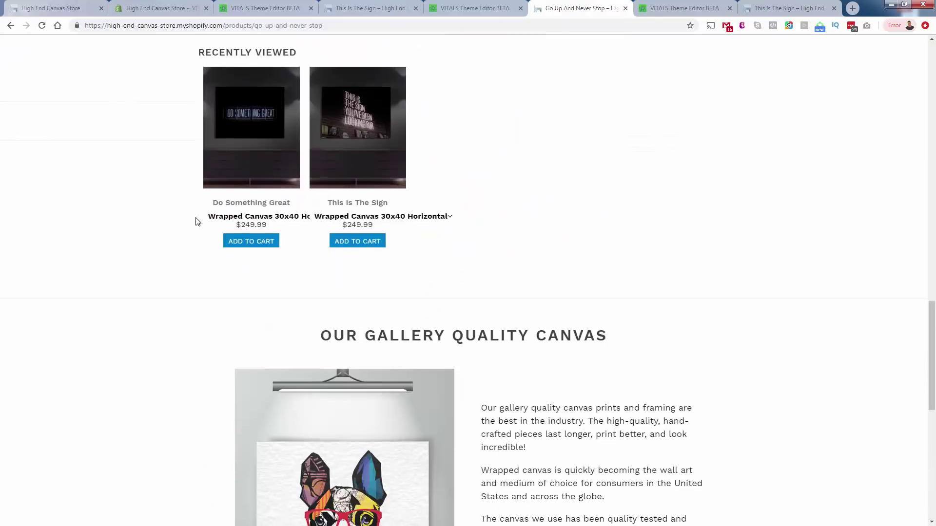
pyautogui.scroll(18, 230, 284)
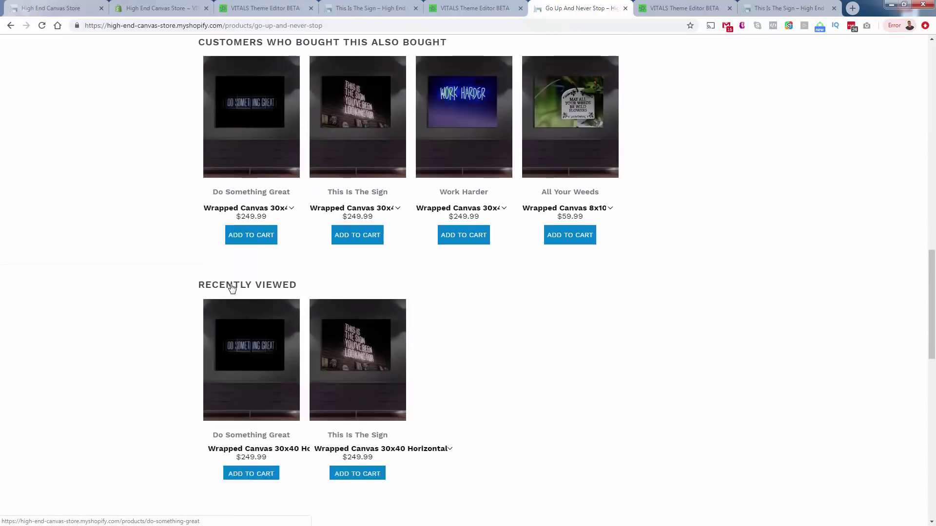
pyautogui.tripleClick(250, 249)
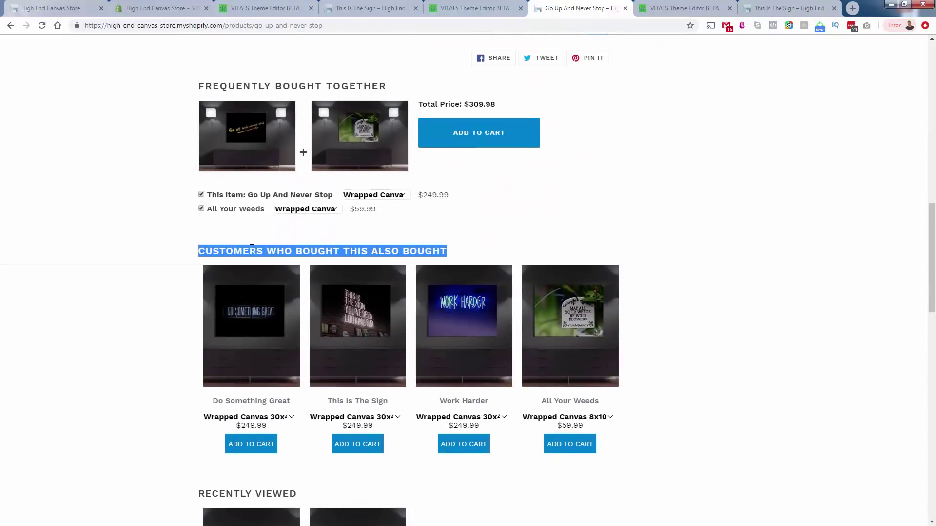
pyautogui.scroll(-1, 252, 249)
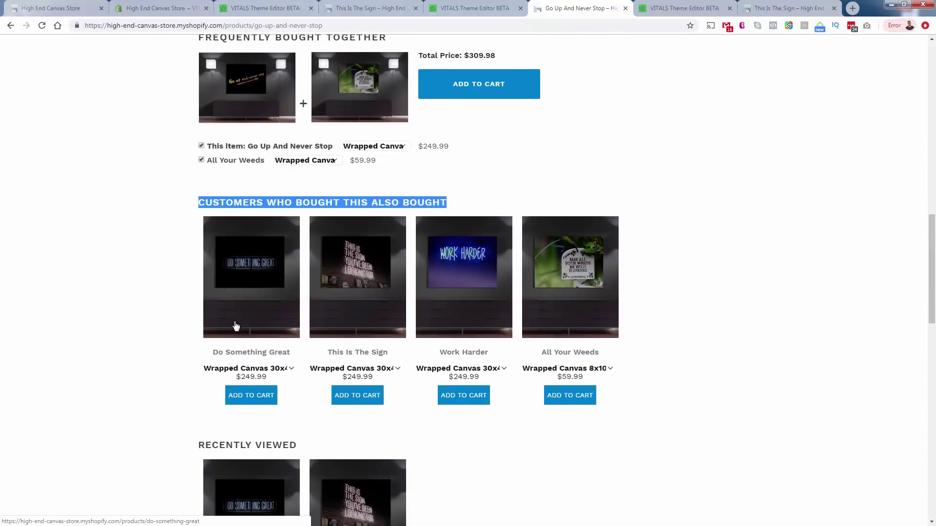
# Choose the $399.99 Wrapped Canvas variant of Do Something Great in the related products section and add it to the cart
pyautogui.click(251, 368)
pyautogui.click(240, 396)
pyautogui.click(240, 396)
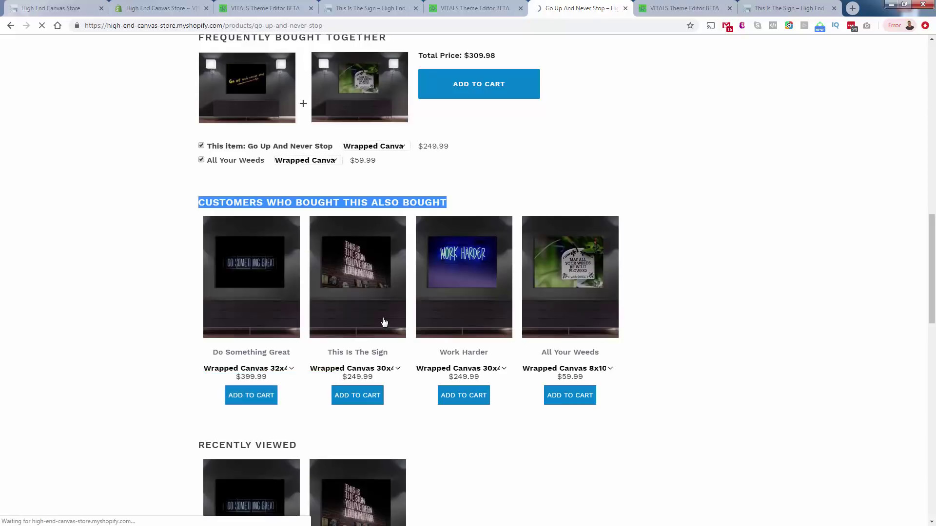
# Return to Related Products in the VITALS admin and review the Individual Product Sets and the available selection methods
pyautogui.click(174, 4)
pyautogui.scroll(2, 269, 413)
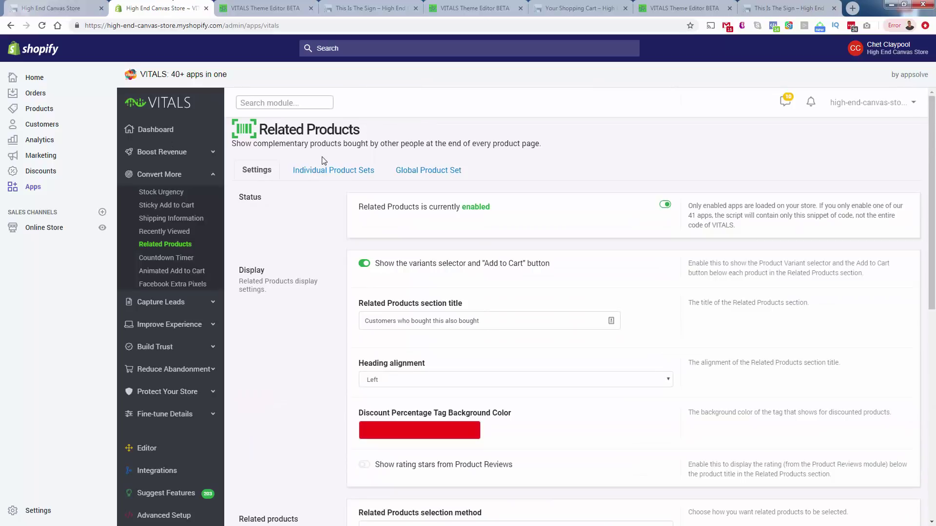
pyautogui.click(334, 171)
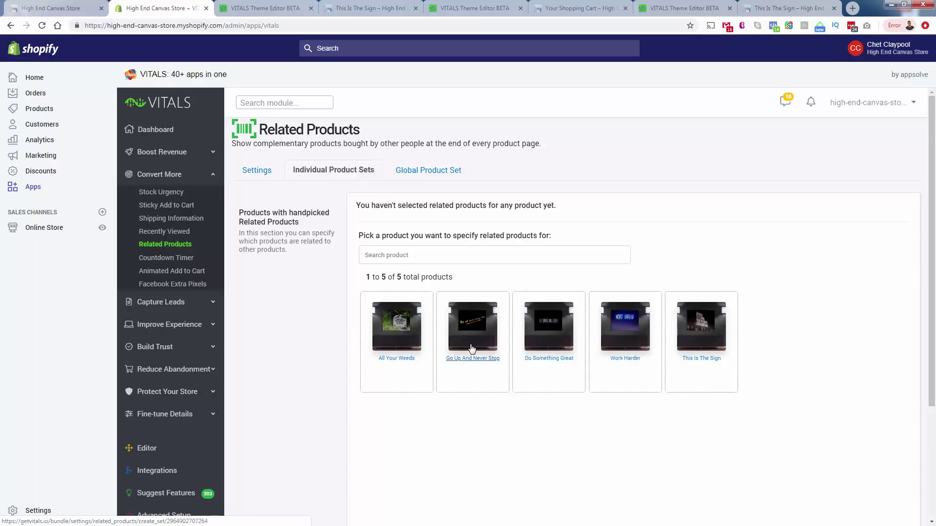
pyautogui.click(269, 177)
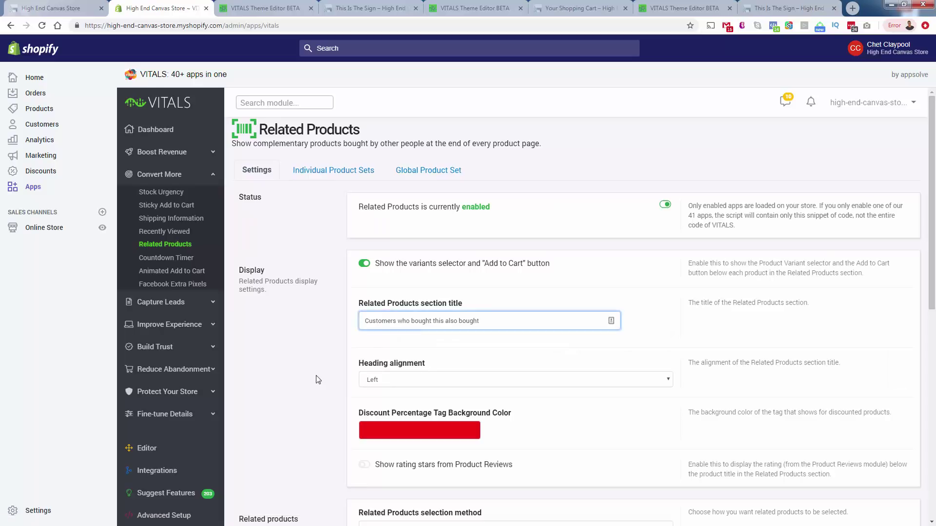
pyautogui.scroll(-3, 315, 376)
pyautogui.click(427, 385)
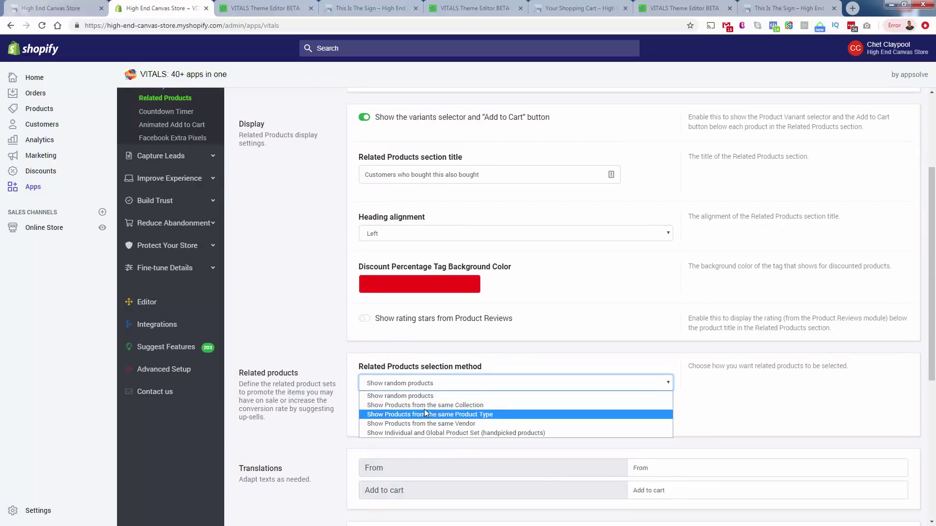
pyautogui.scroll(3, 317, 274)
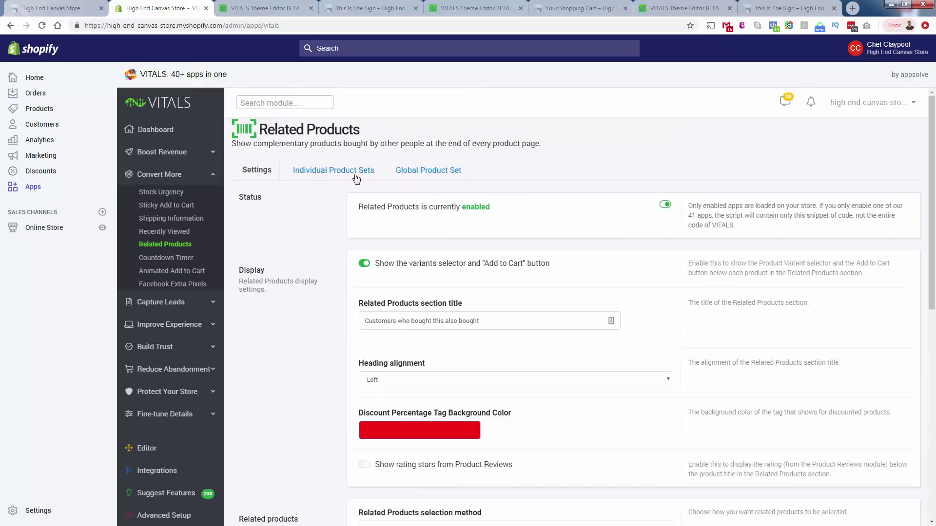
pyautogui.tripleClick(278, 285)
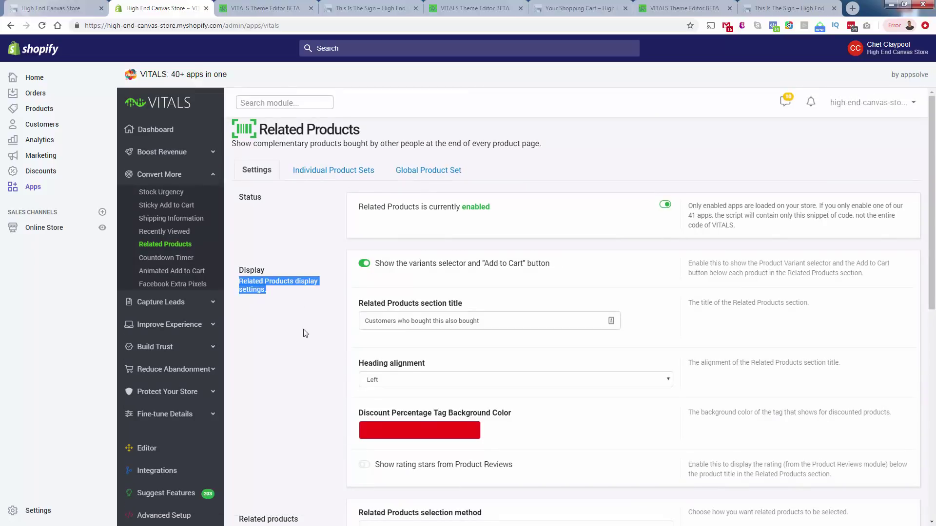
pyautogui.click(305, 334)
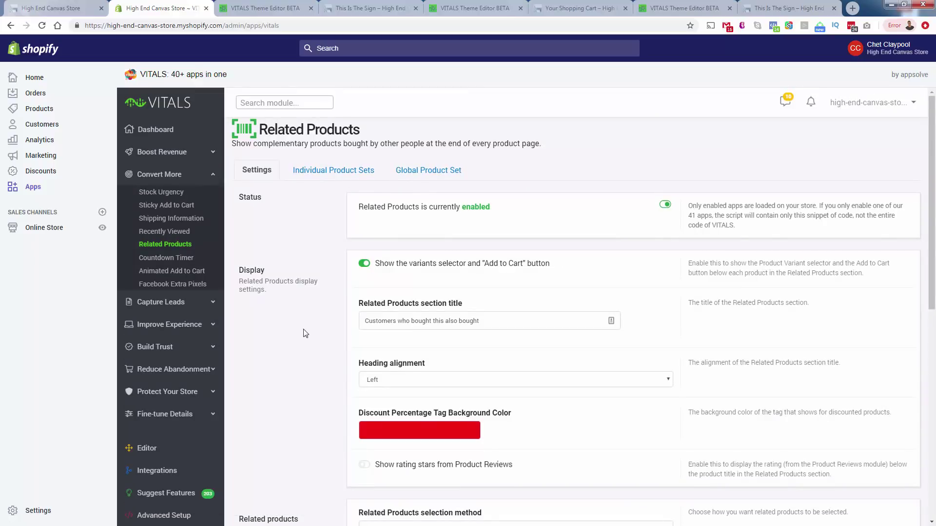
# Open the Countdown Timer module, enable it and save the settings
pyautogui.click(166, 258)
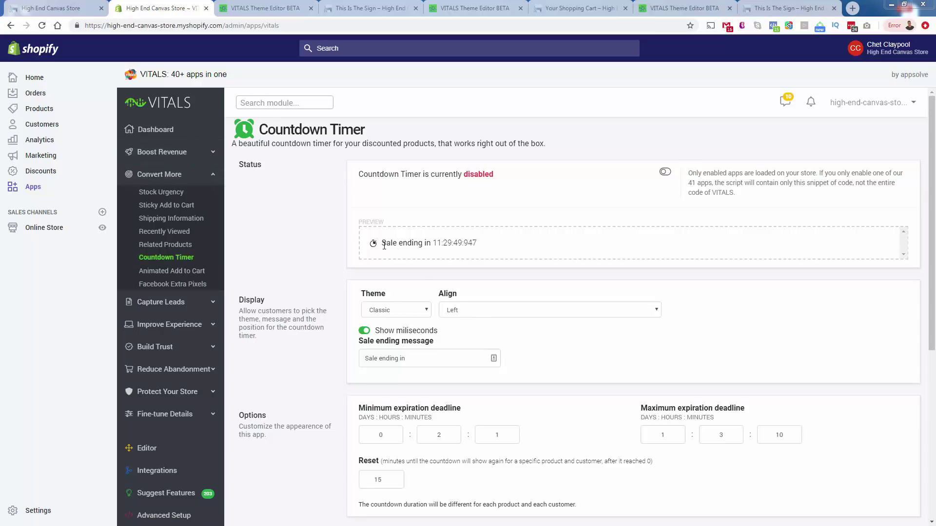
pyautogui.click(665, 173)
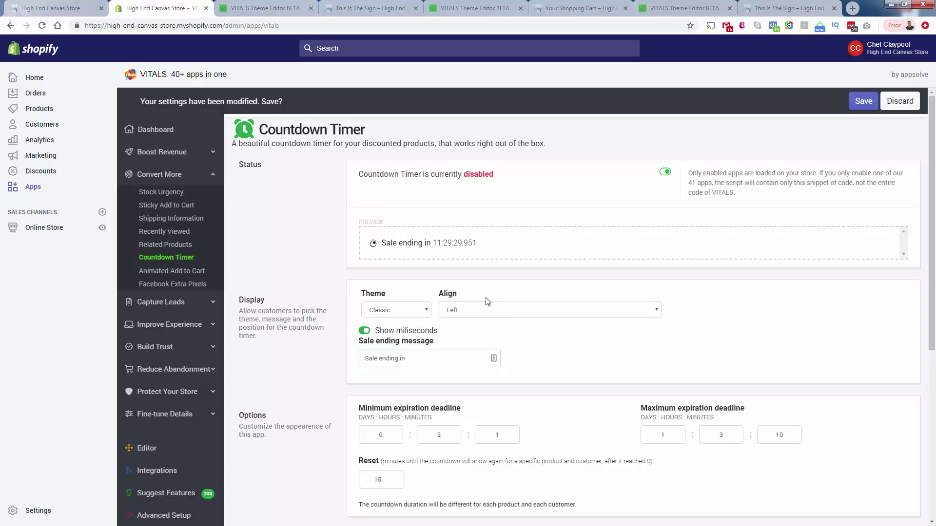
pyautogui.click(869, 101)
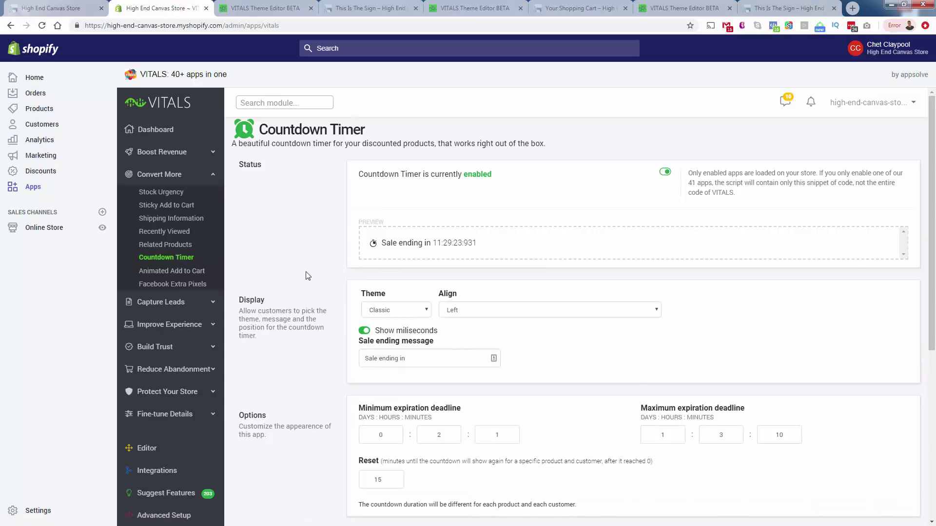
pyautogui.scroll(-1, 306, 271)
pyautogui.scroll(1, 306, 271)
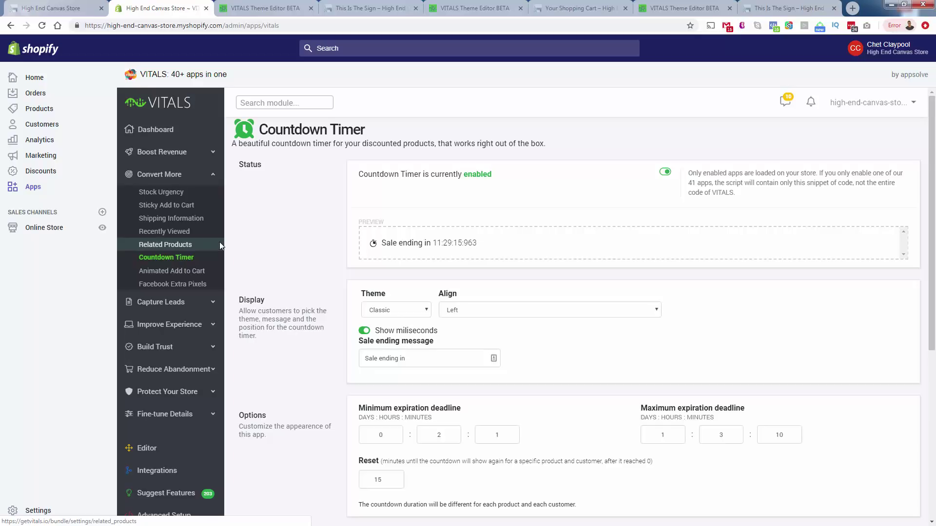
# Try the Modern and Progress bar themes for the Countdown Timer, saving Progress bar and checking its preview
pyautogui.scroll(-2, 429, 211)
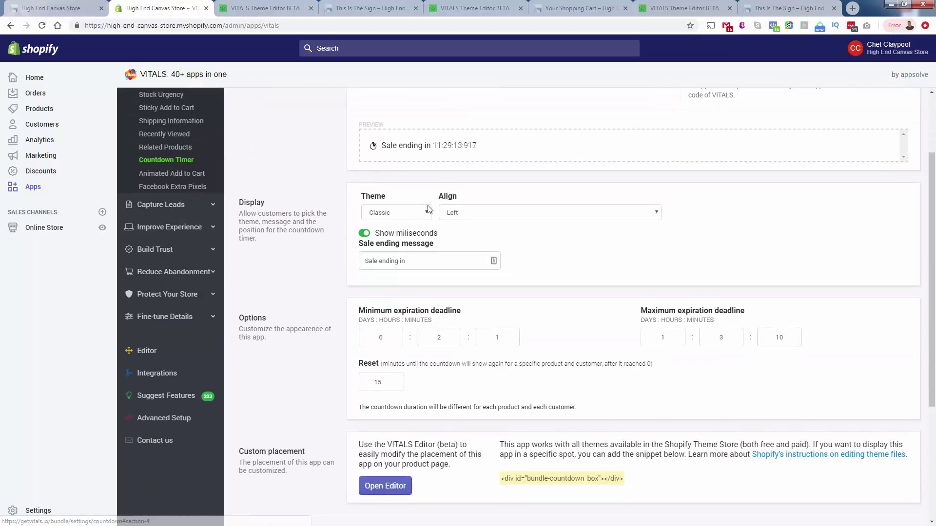
pyautogui.click(428, 211)
pyautogui.click(415, 234)
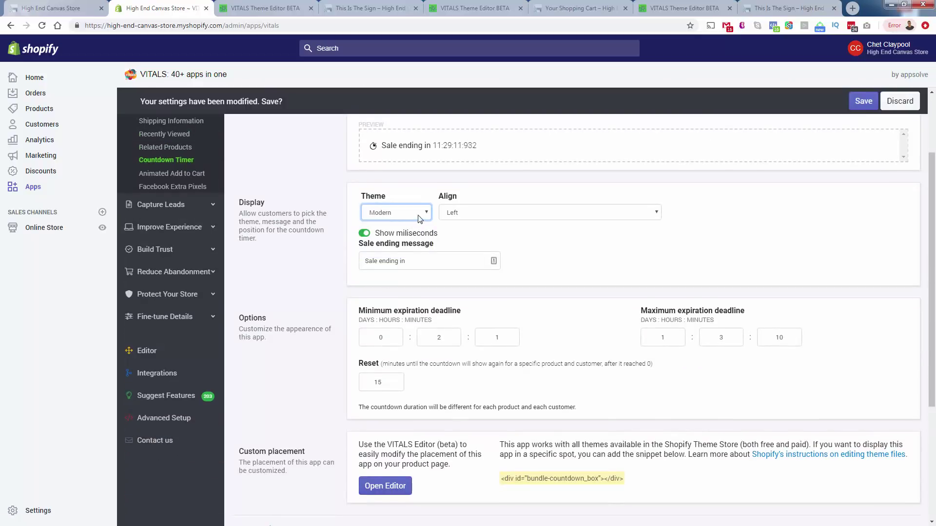
pyautogui.click(422, 212)
pyautogui.click(416, 248)
pyautogui.click(859, 106)
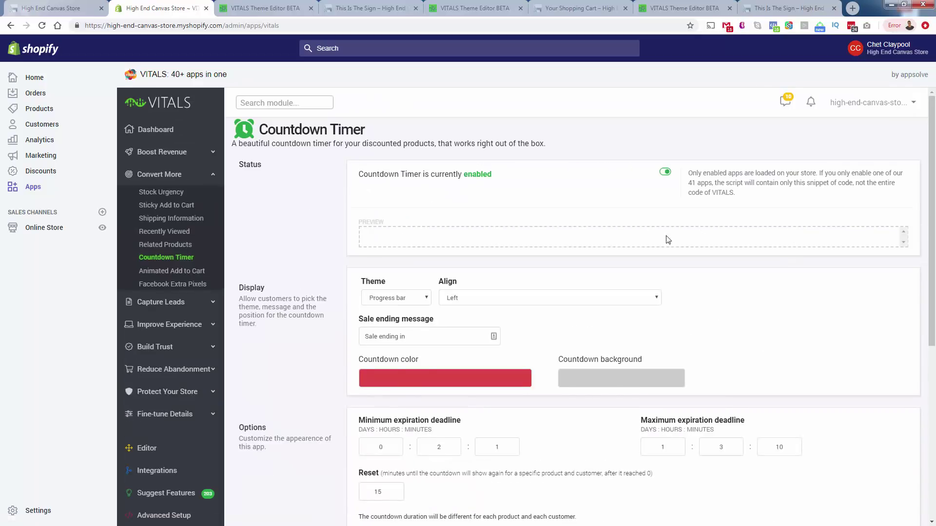
pyautogui.scroll(-1, 393, 242)
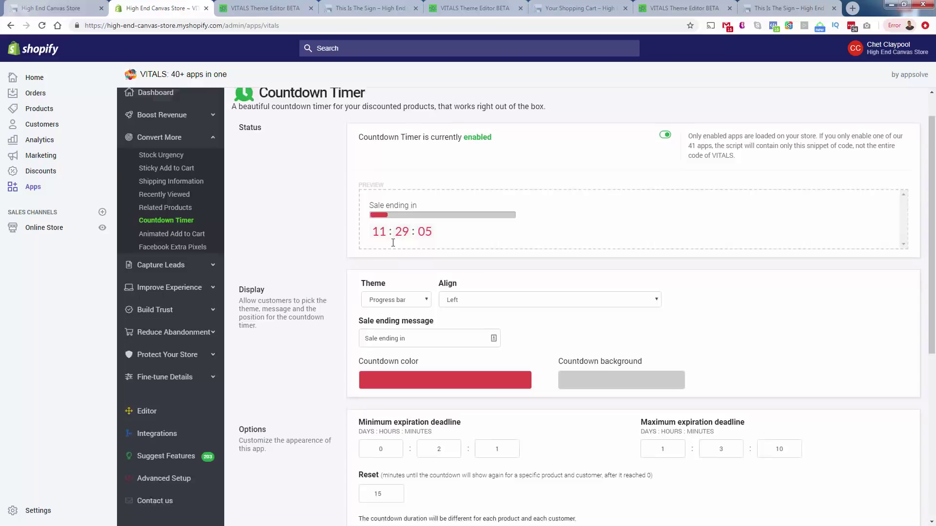
# Set the Countdown Timer theme to Progress Circles, save the settings and check the preview
pyautogui.click(402, 288)
pyautogui.click(398, 329)
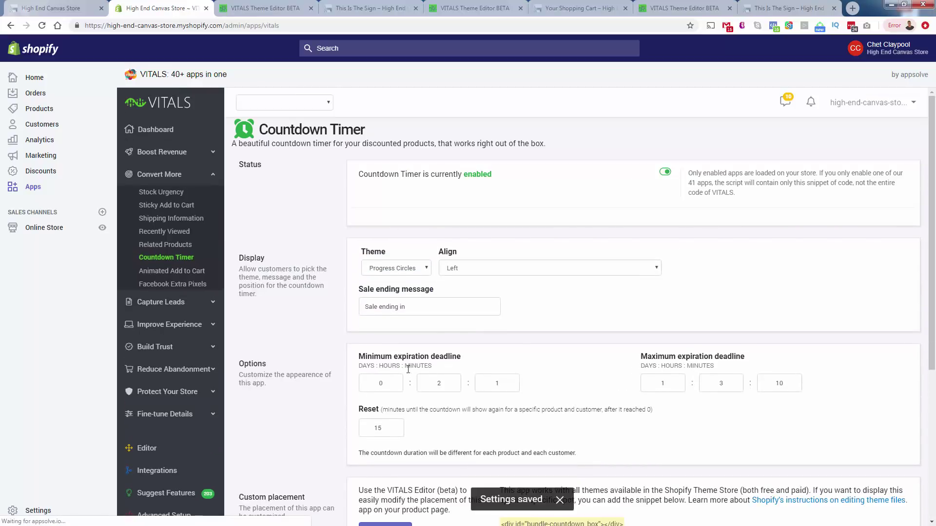
pyautogui.scroll(-1, 413, 370)
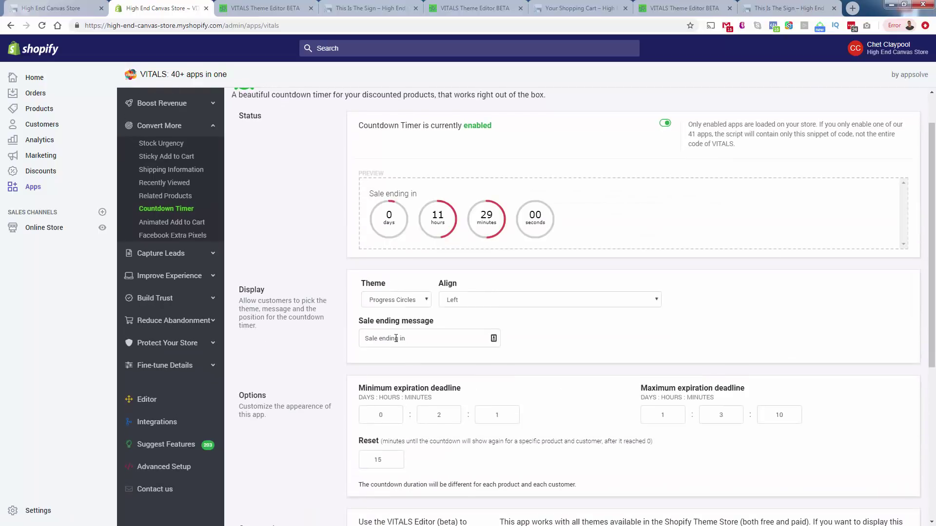
# Open the VITALS Editor from Countdown Timer, place the timer after the Add to cart FORM and save the placement
pyautogui.scroll(-5, 396, 342)
pyautogui.click(395, 375)
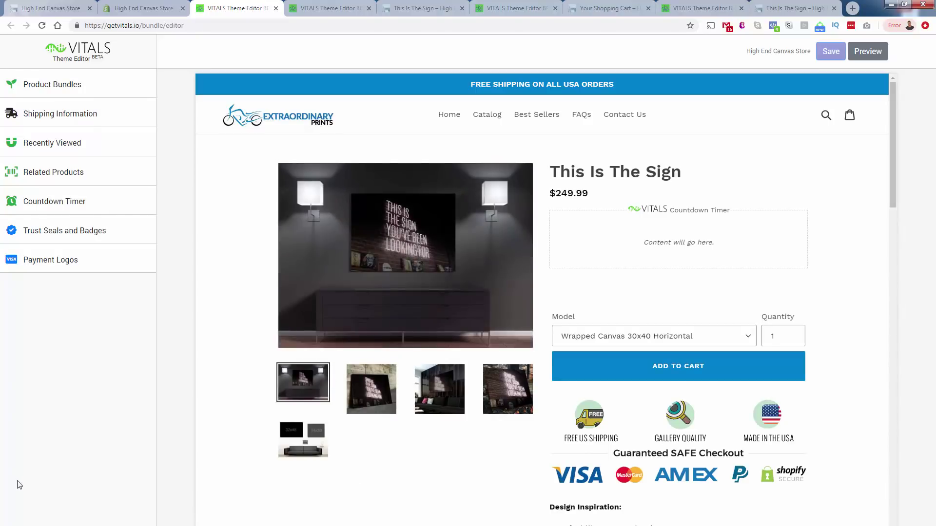
pyautogui.click(88, 210)
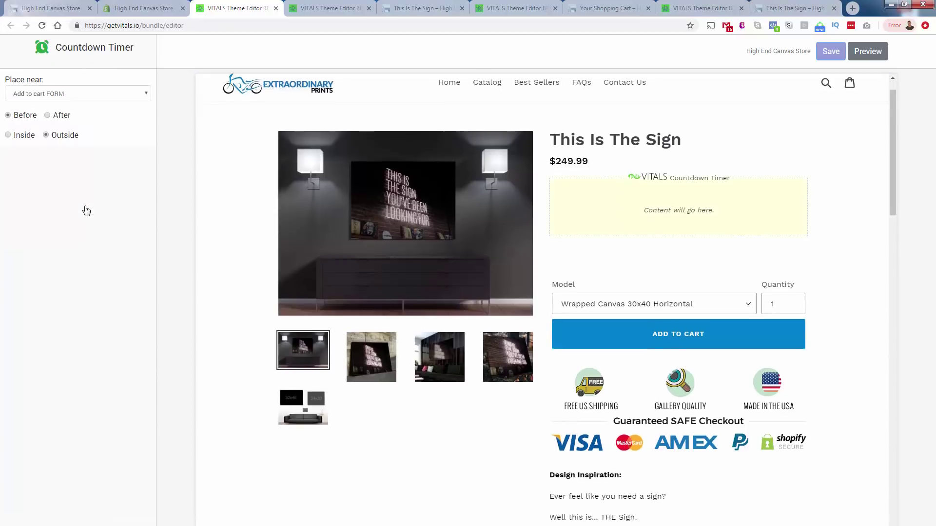
pyautogui.scroll(3, 702, 276)
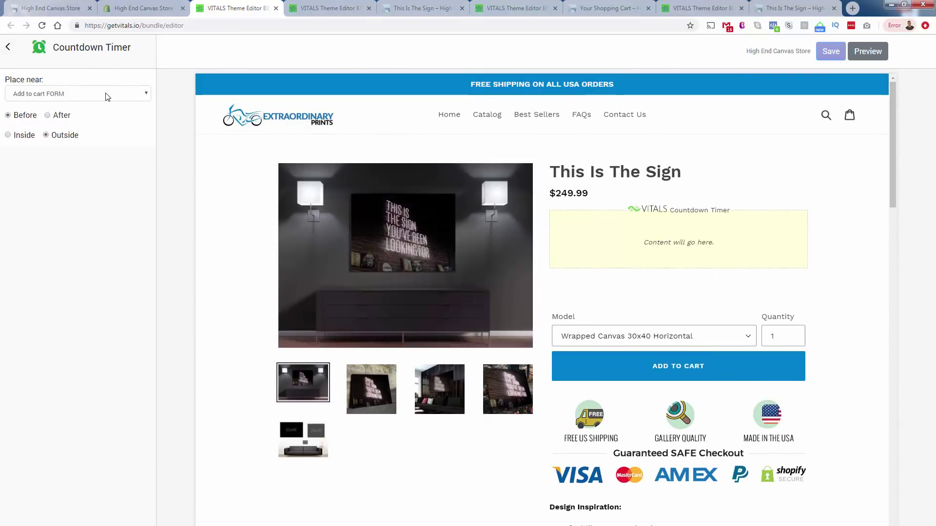
pyautogui.click(47, 116)
pyautogui.click(831, 54)
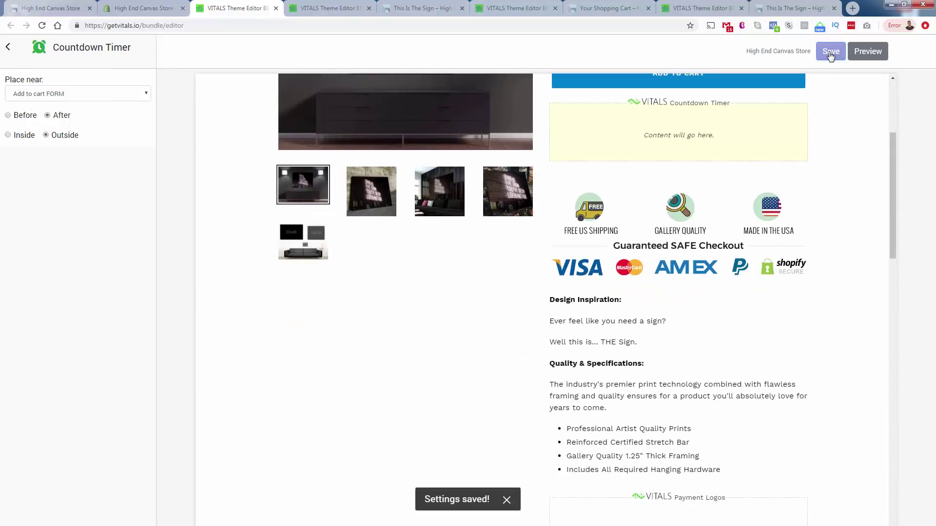
# Preview the Countdown Timer's placement on the store's product page and return to the module's settings
pyautogui.click(863, 57)
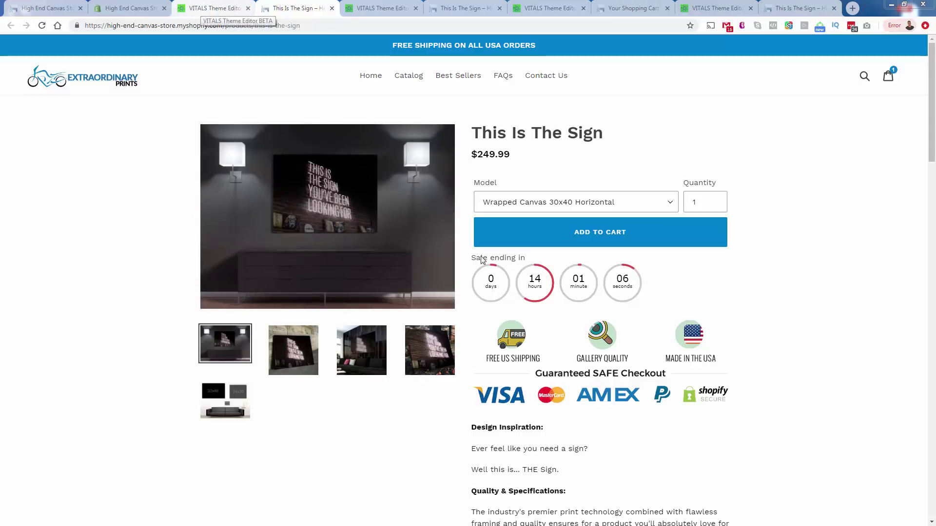
pyautogui.click(197, 7)
pyautogui.click(129, 8)
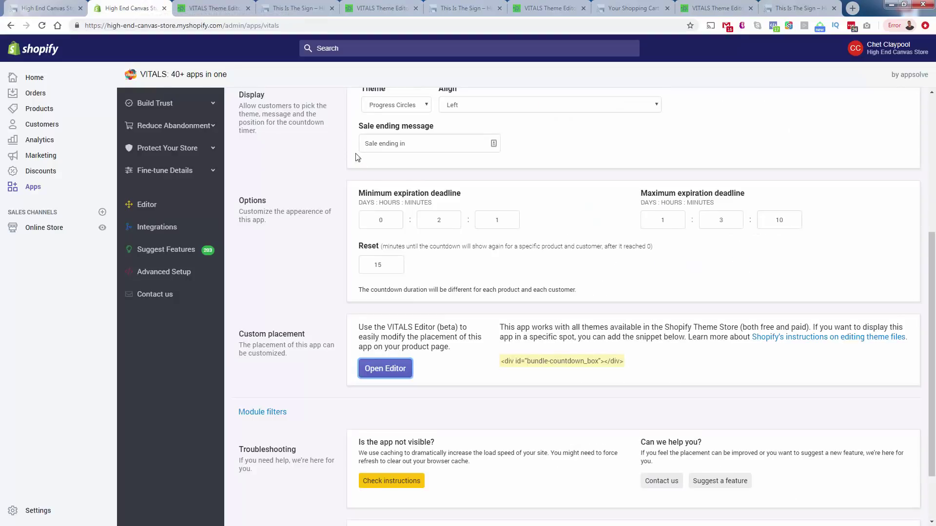
# Set the Countdown Timer theme to Modern and save the settings
pyautogui.scroll(3, 366, 230)
pyautogui.click(393, 252)
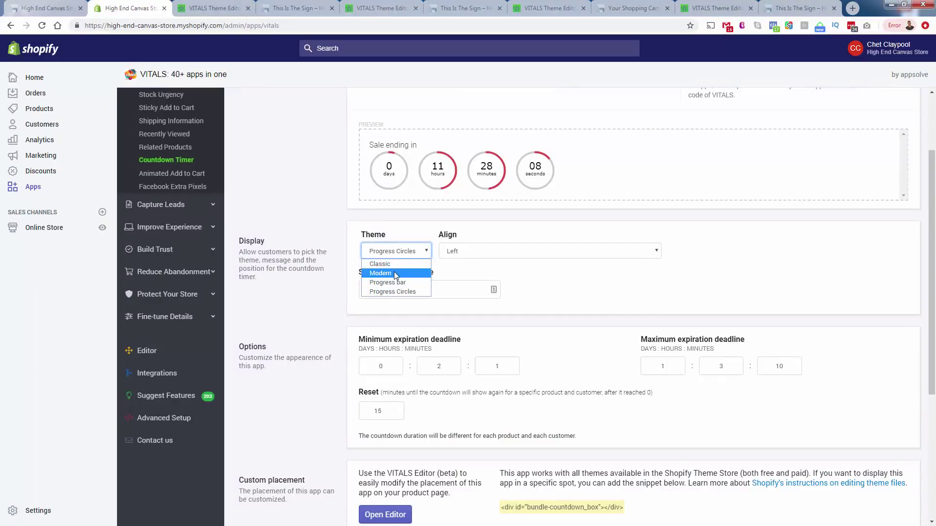
pyautogui.click(395, 273)
pyautogui.click(863, 101)
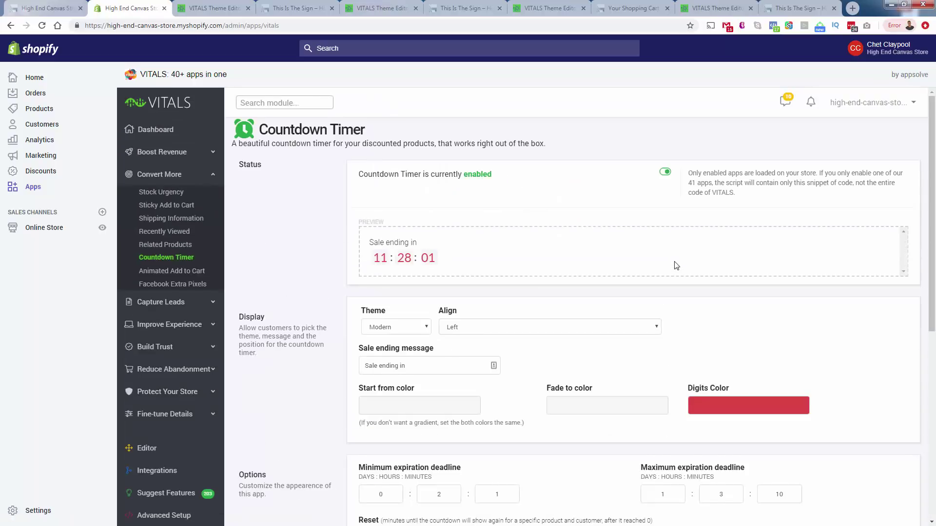
# Change the Countdown Timer's digits color to a deep blue and save the settings
pyautogui.scroll(-1, 676, 266)
pyautogui.click(726, 357)
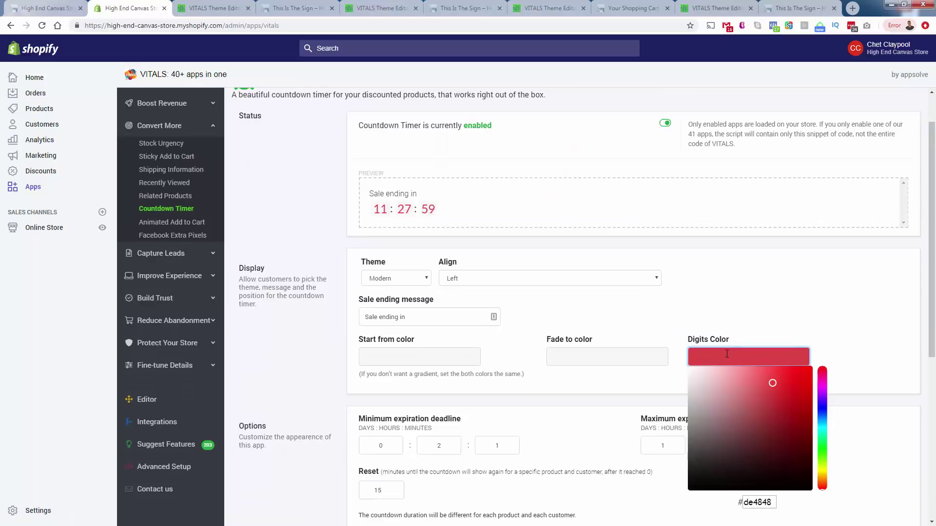
pyautogui.click(823, 416)
pyautogui.moveTo(803, 407)
pyautogui.mouseDown()
pyautogui.moveTo(813, 385)
pyautogui.moveTo(815, 398)
pyautogui.mouseUp()
pyautogui.click(849, 105)
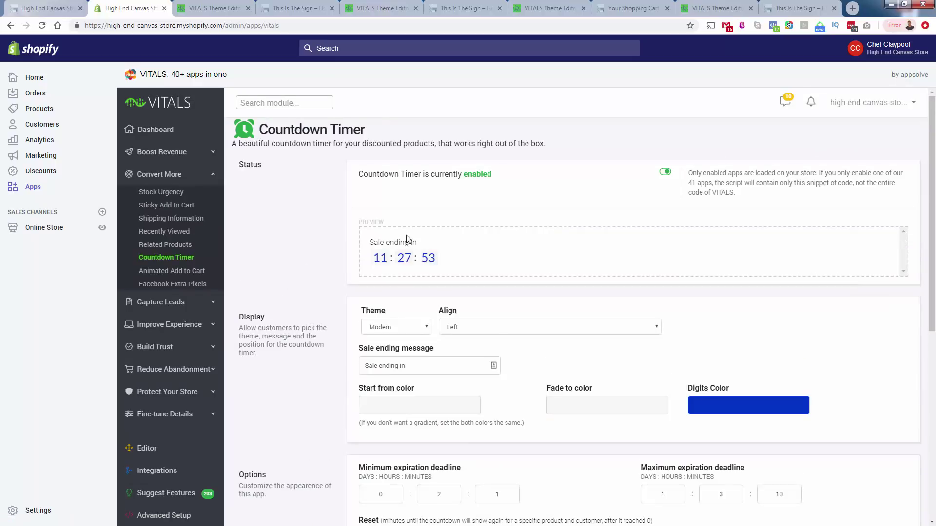
# Check the restyled timer on the This Is The Sign product page and return to the Countdown Timer's expiration options
pyautogui.click(295, 8)
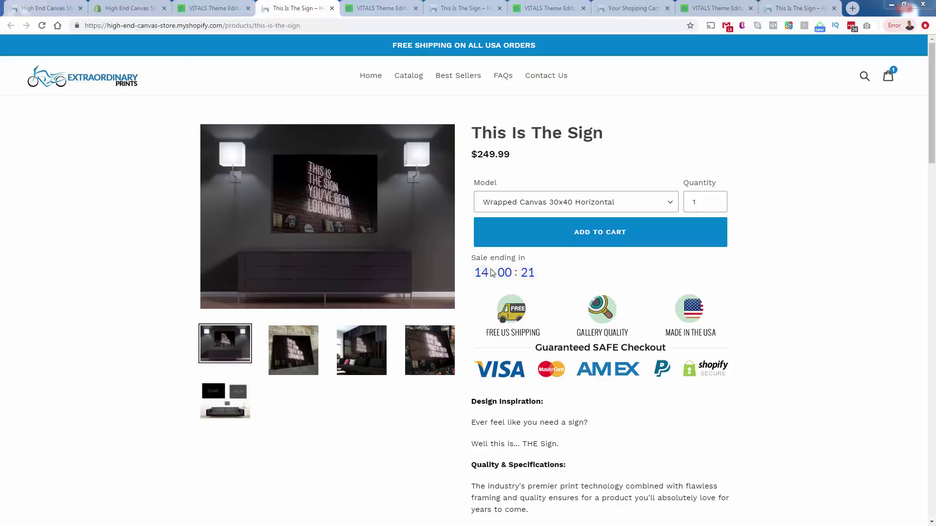
pyautogui.click(180, 7)
pyautogui.click(158, 4)
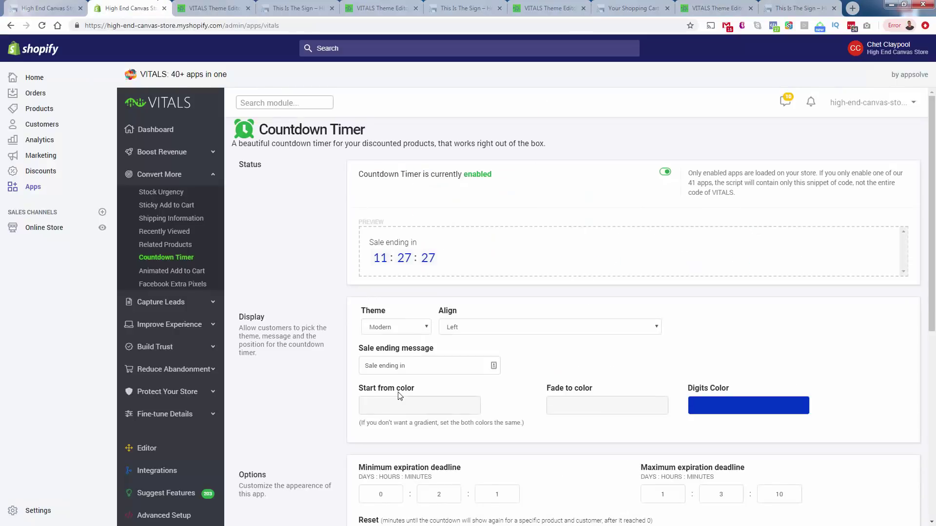
pyautogui.scroll(-2, 369, 344)
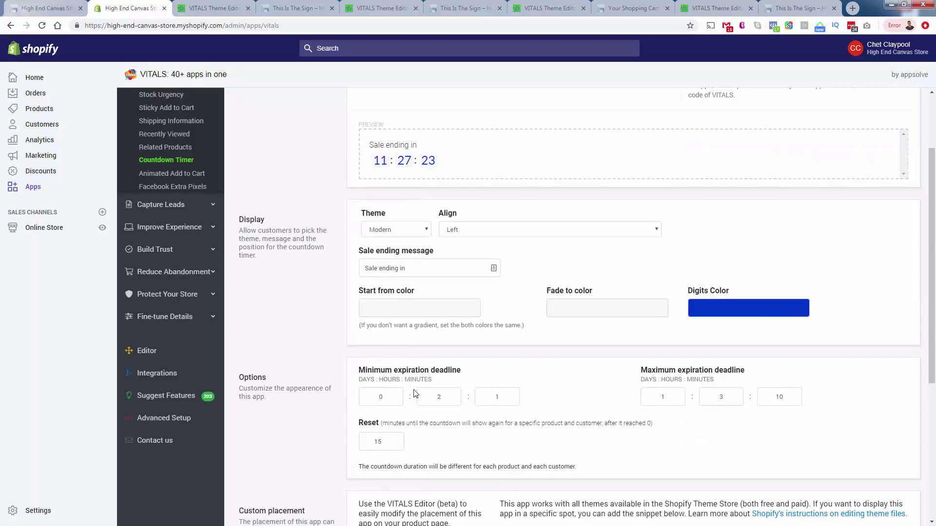
# Leave the Countdown Timer settings and open the Animated Add to Cart module
pyautogui.scroll(-2, 380, 320)
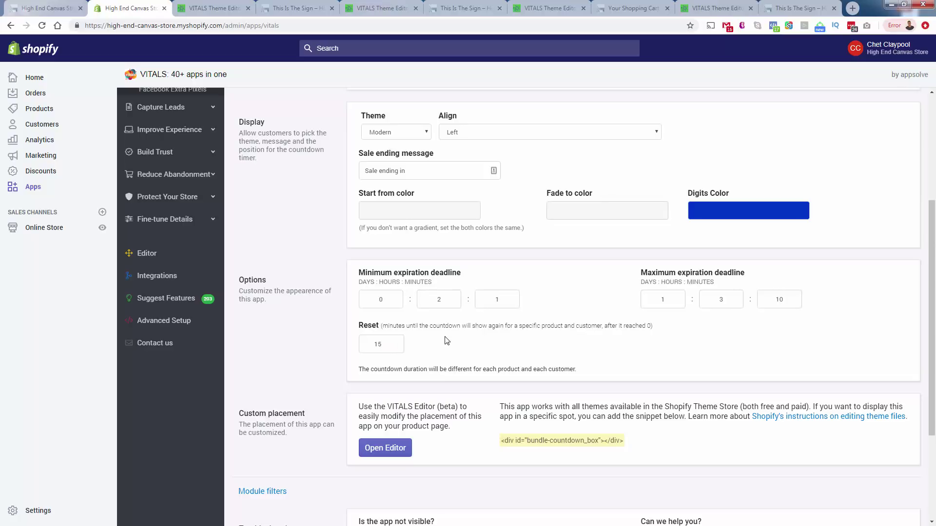
pyautogui.scroll(-2, 448, 405)
pyautogui.scroll(6, 447, 398)
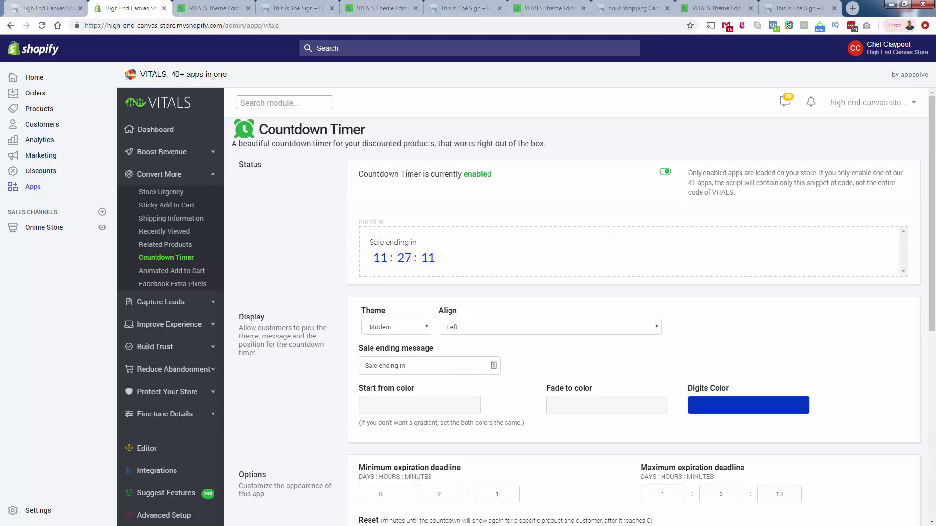
pyautogui.click(172, 271)
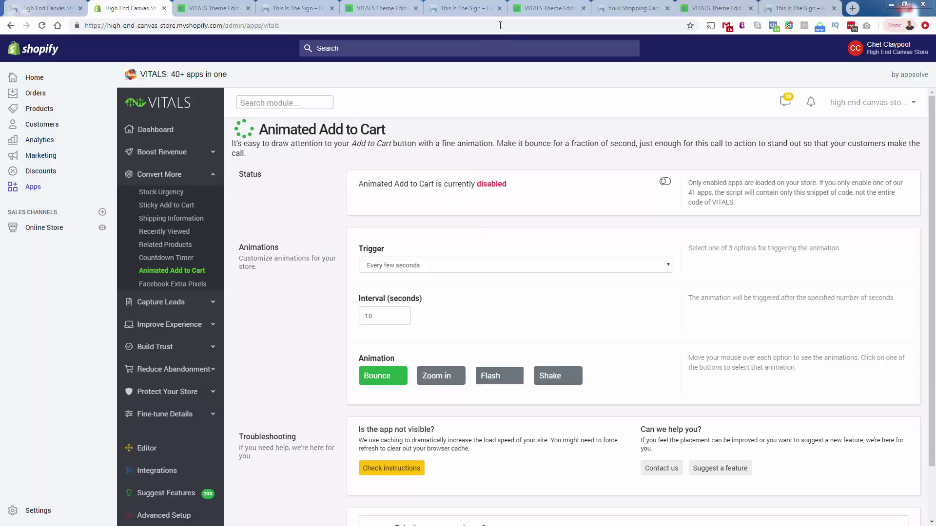
# Close all browser tabs that follow the Vitals admin tab, including the theme editor and product pages
pyautogui.hotkey('ctrl', '6')
pyautogui.scroll(15, 558, 341)
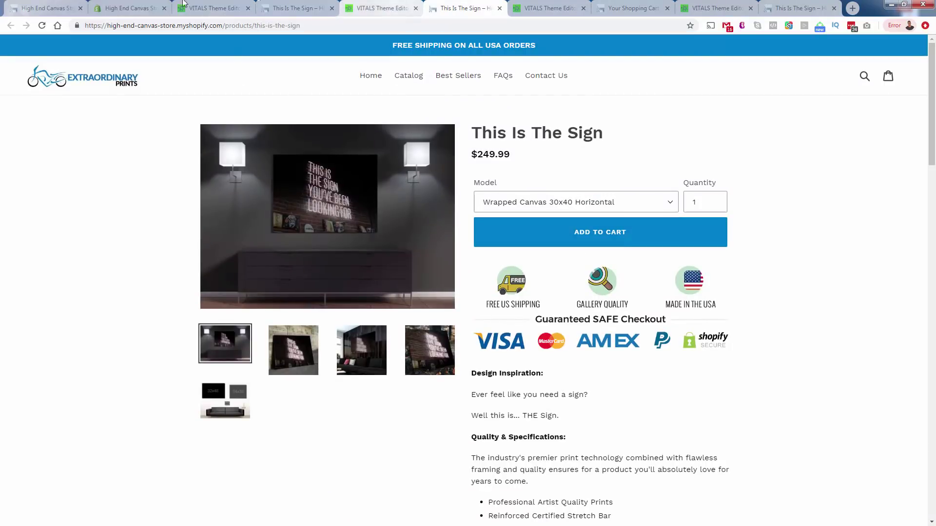
pyautogui.click(137, 4)
pyautogui.rightClick(138, 4)
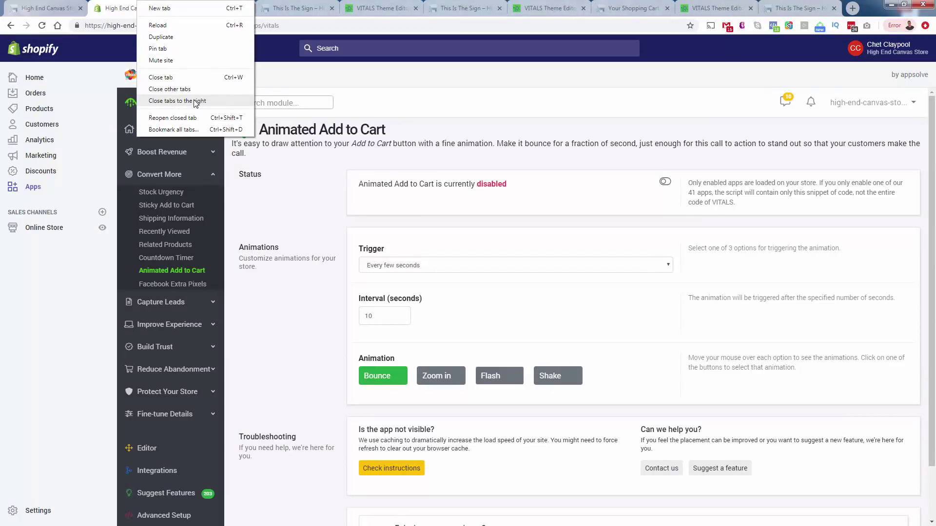
pyautogui.click(195, 101)
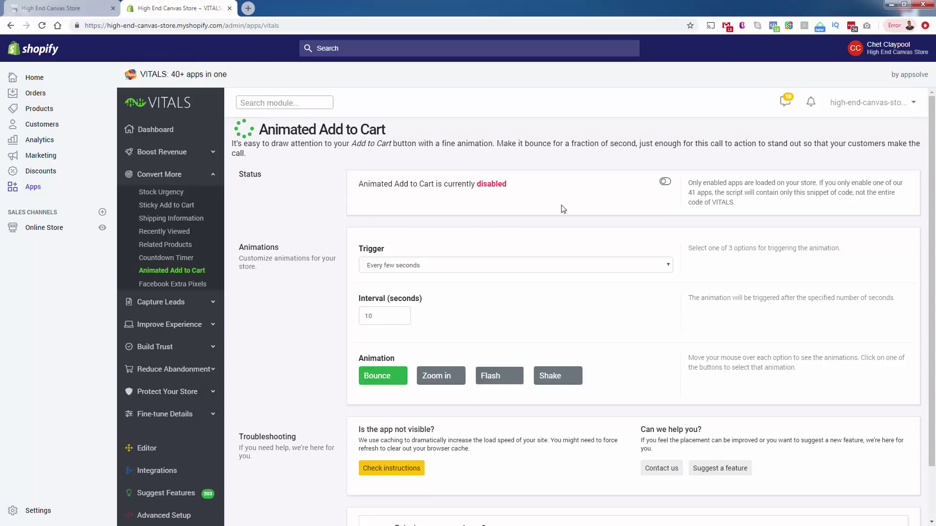
# Enable Animated Add to Cart, save that change, and set its trigger to On hover and every few seconds
pyautogui.click(666, 188)
pyautogui.click(859, 106)
pyautogui.click(374, 267)
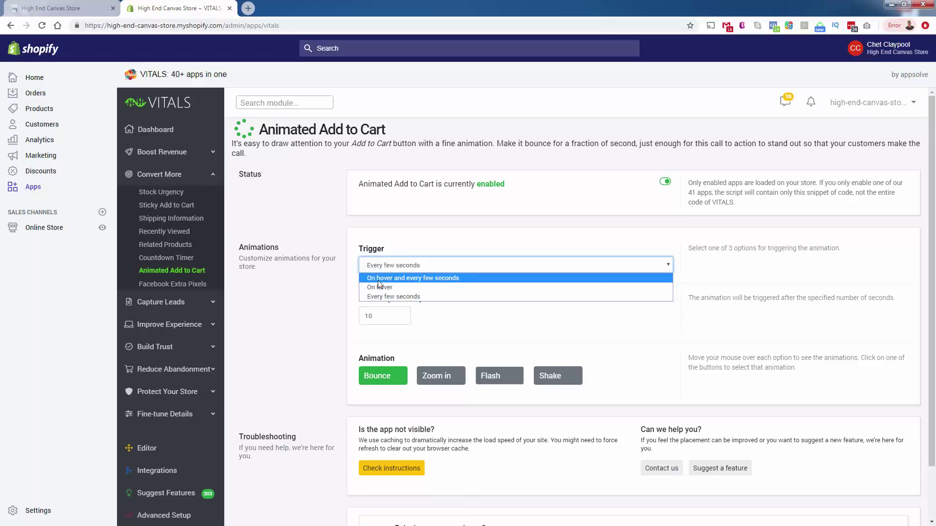
pyautogui.click(380, 279)
# Choose the Shake animation for the add-to-cart button and save the settings
pyautogui.scroll(-1, 389, 283)
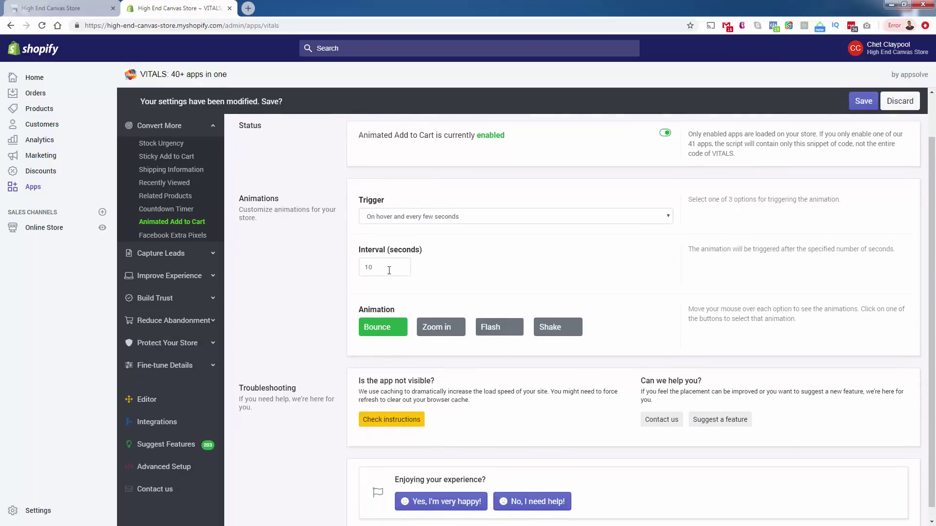
pyautogui.scroll(-1, 389, 270)
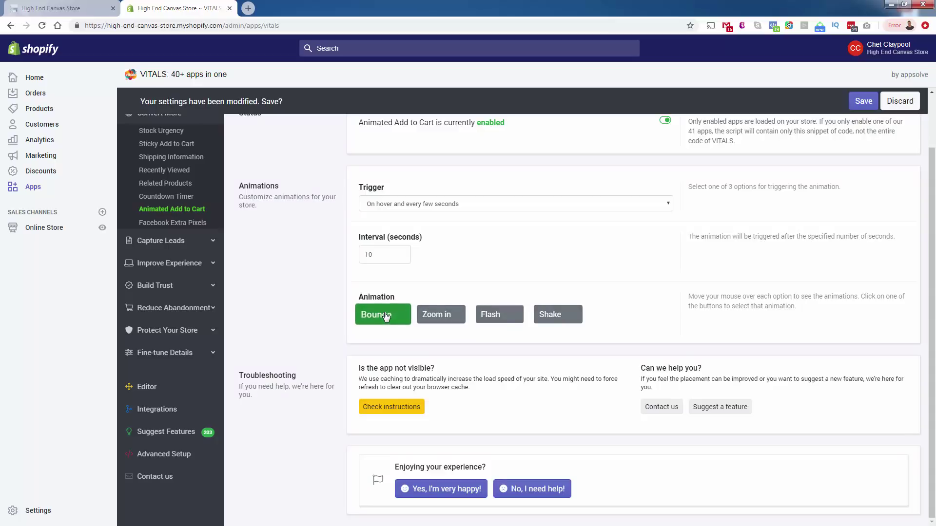
pyautogui.click(564, 320)
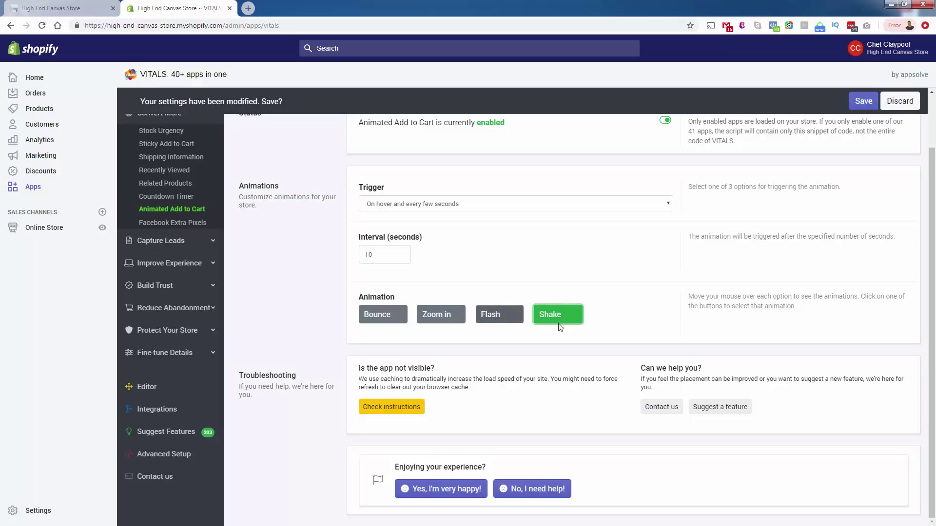
pyautogui.scroll(1, 533, 339)
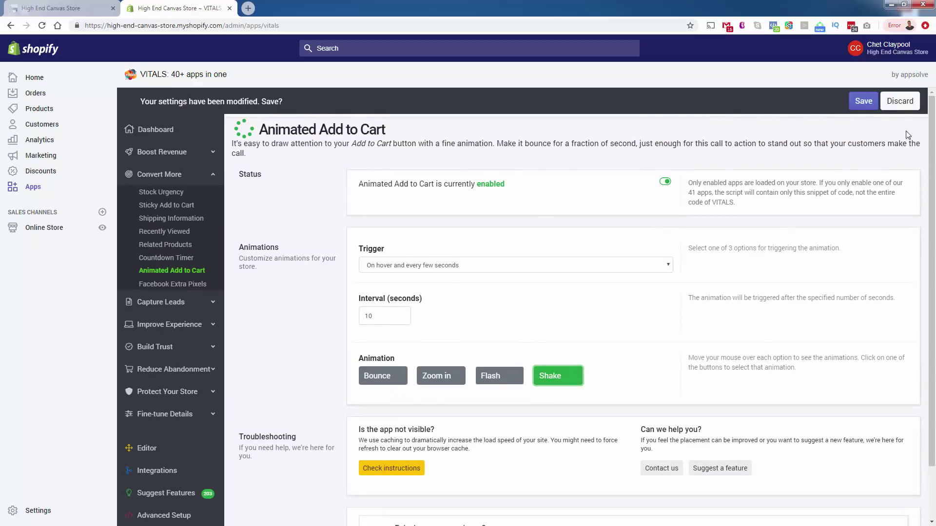
pyautogui.click(862, 102)
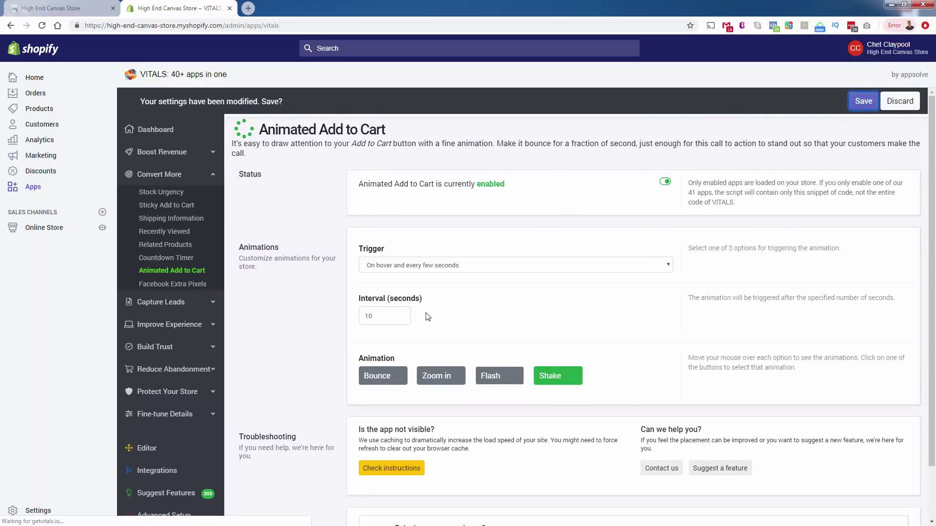
pyautogui.scroll(-1, 427, 315)
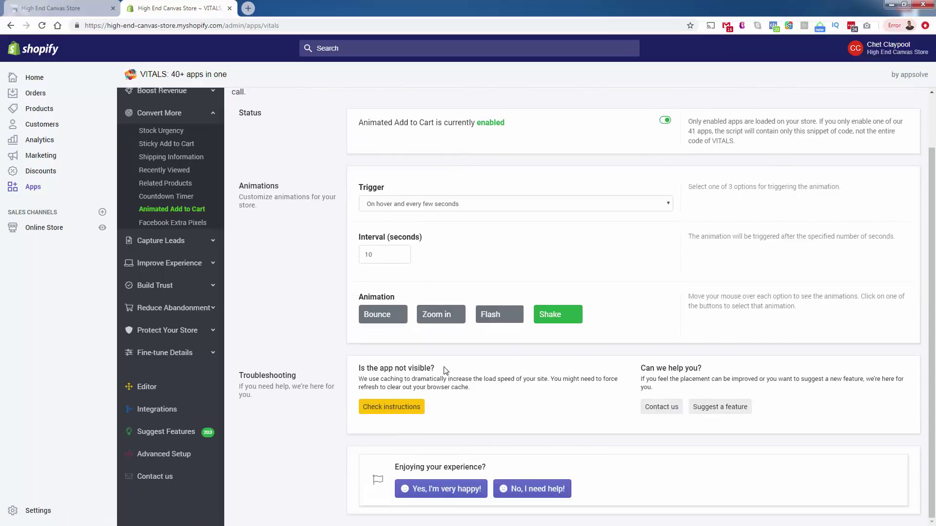
pyautogui.scroll(1, 445, 370)
pyautogui.scroll(-1, 445, 370)
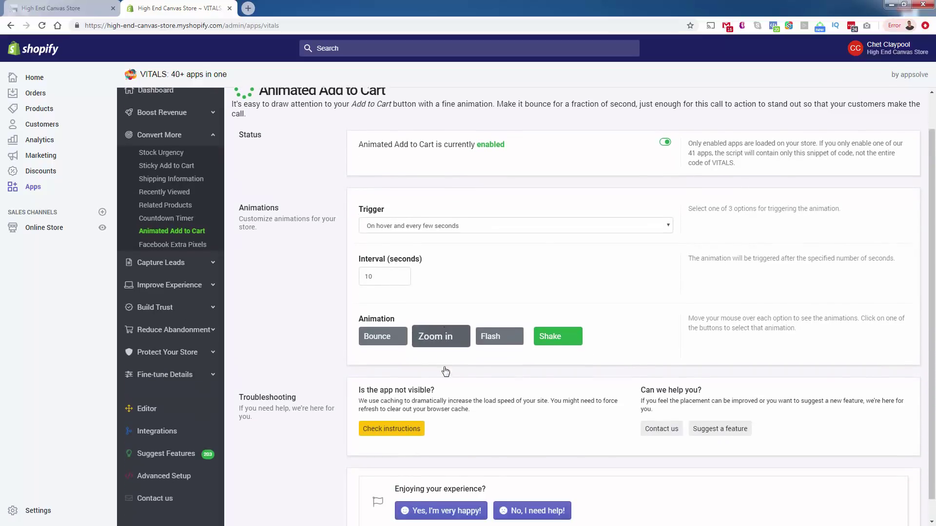
pyautogui.scroll(1, 445, 370)
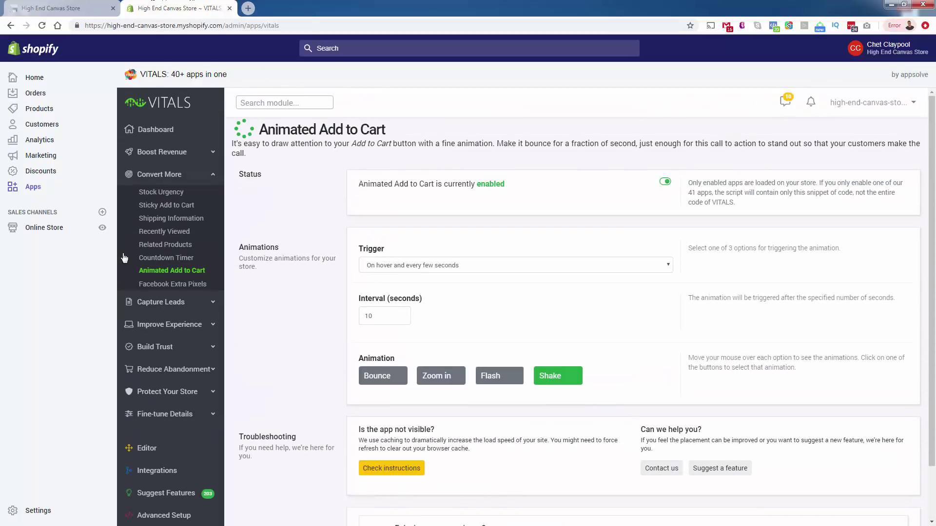
# Preview the online store, open the Go Up And Never Stop product from Best Sellers, and reload it to check the button animation
pyautogui.click(102, 228)
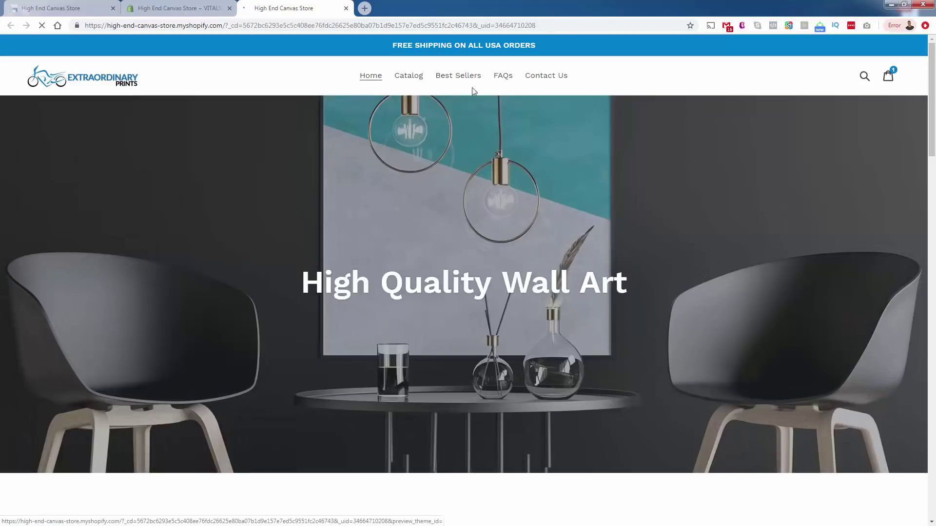
pyautogui.click(459, 77)
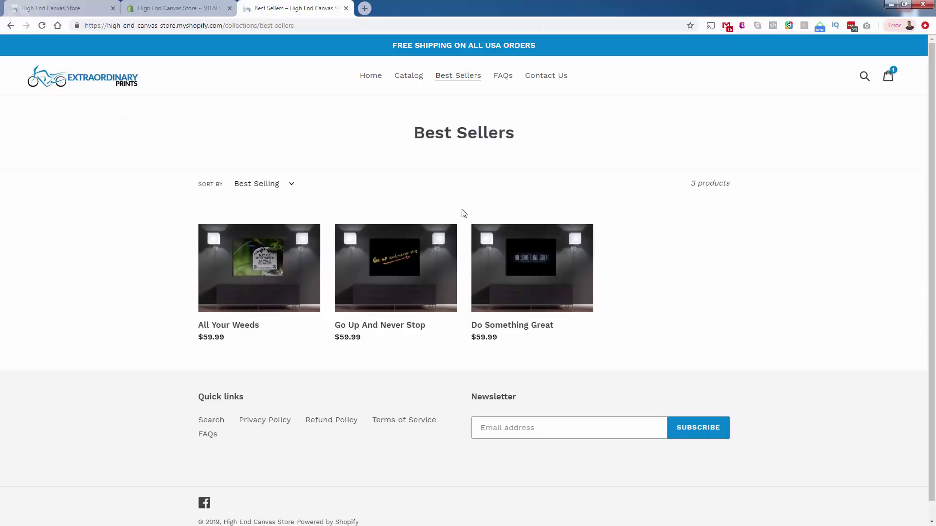
pyautogui.click(432, 256)
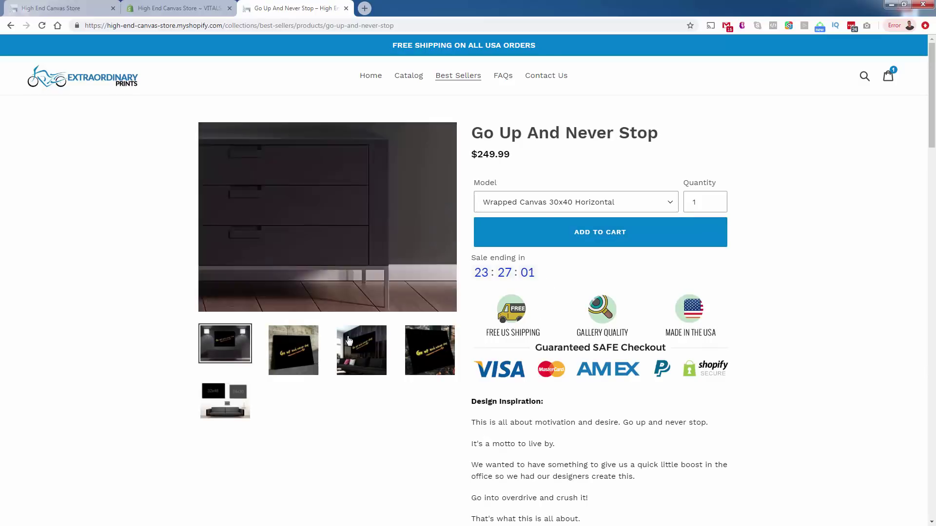
pyautogui.press('F5')
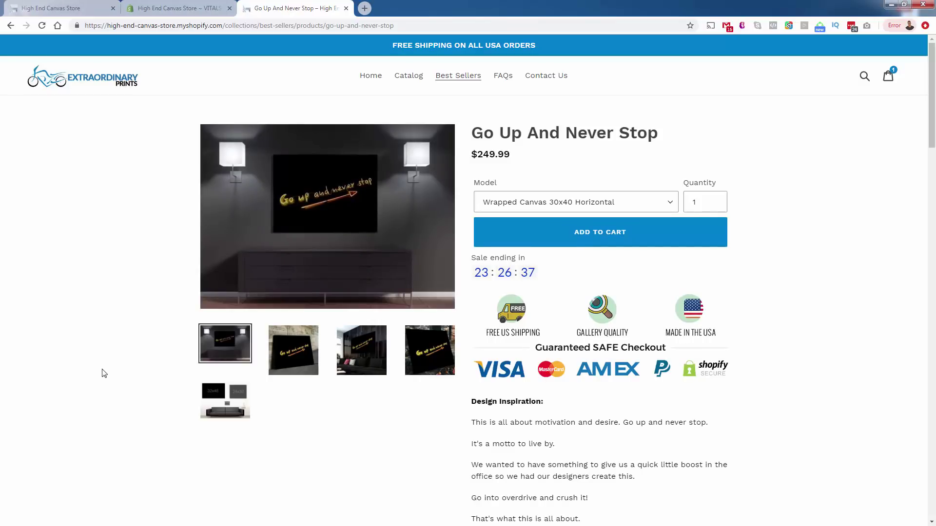
pyautogui.press('F5')
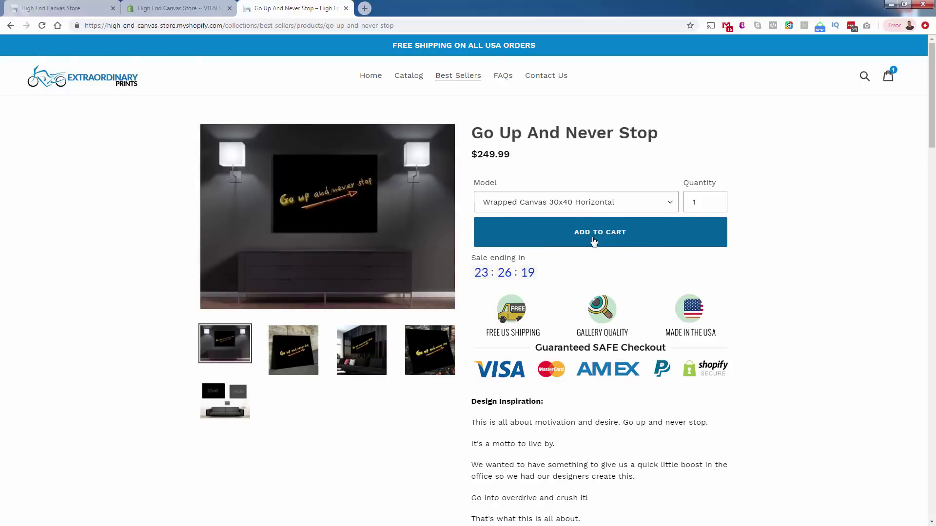
# Change the add-to-cart animation to Flash, save it, and check it on the product page before closing the preview
pyautogui.click(140, 5)
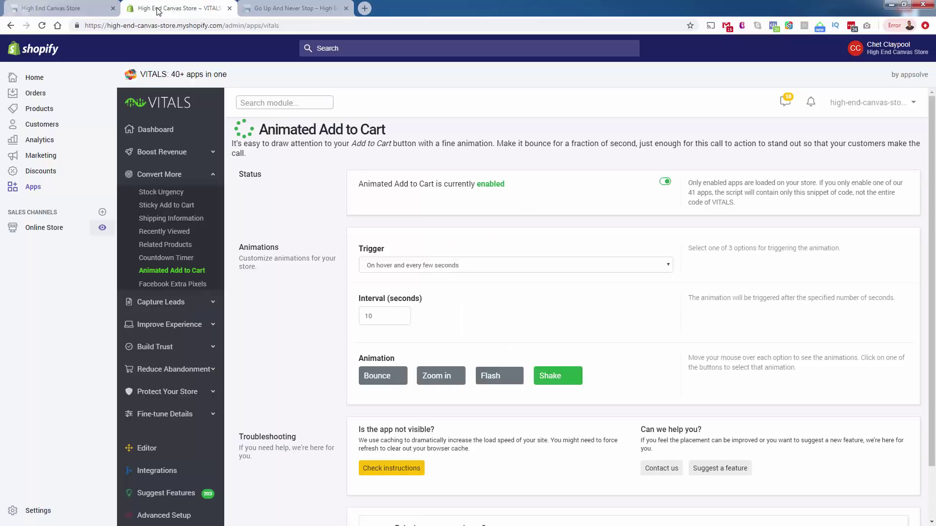
pyautogui.click(500, 376)
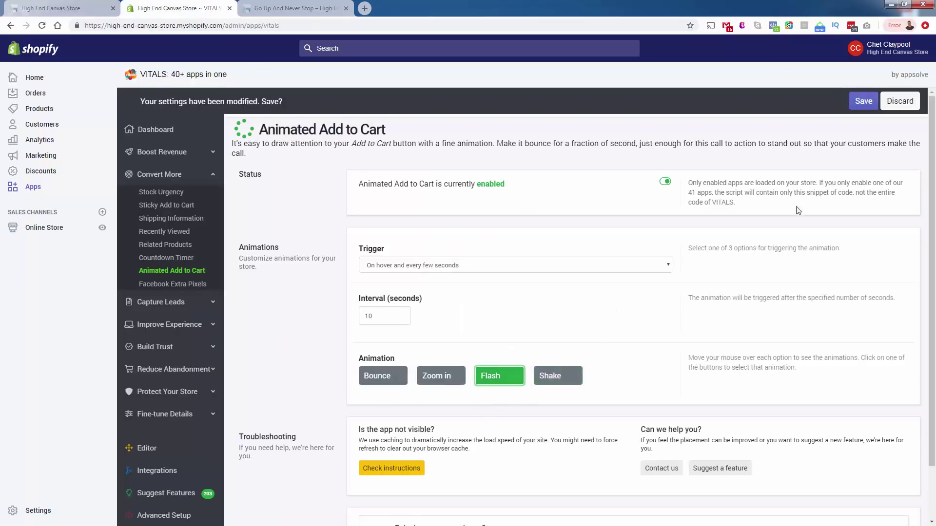
pyautogui.click(861, 101)
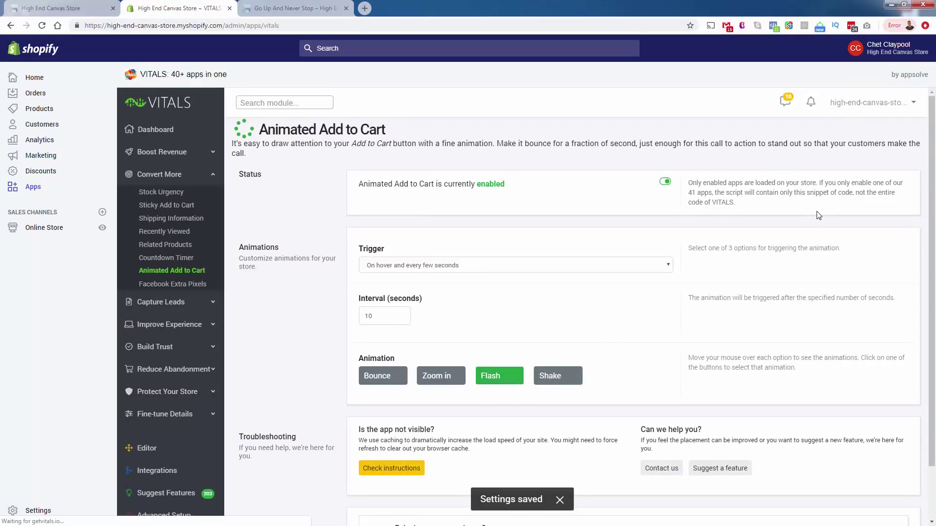
pyautogui.hotkey('ctrl', 'Tab')
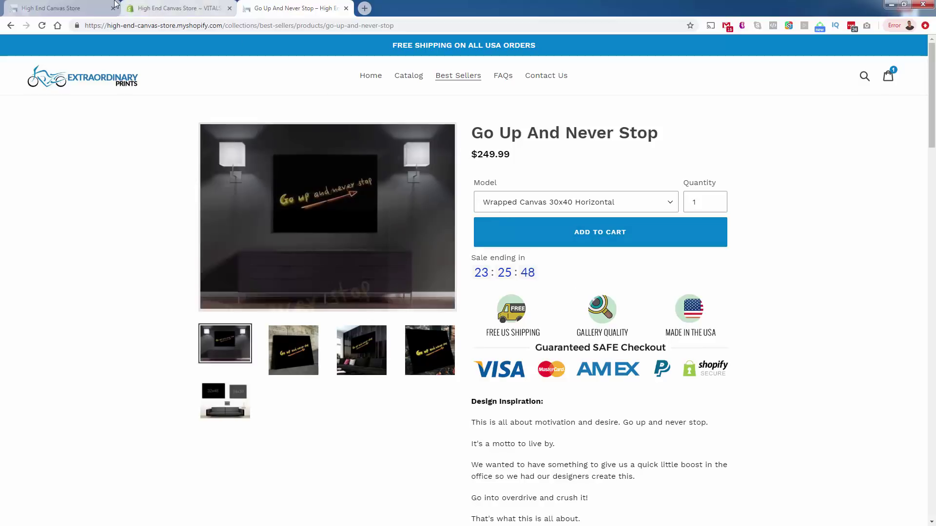
pyautogui.click(346, 9)
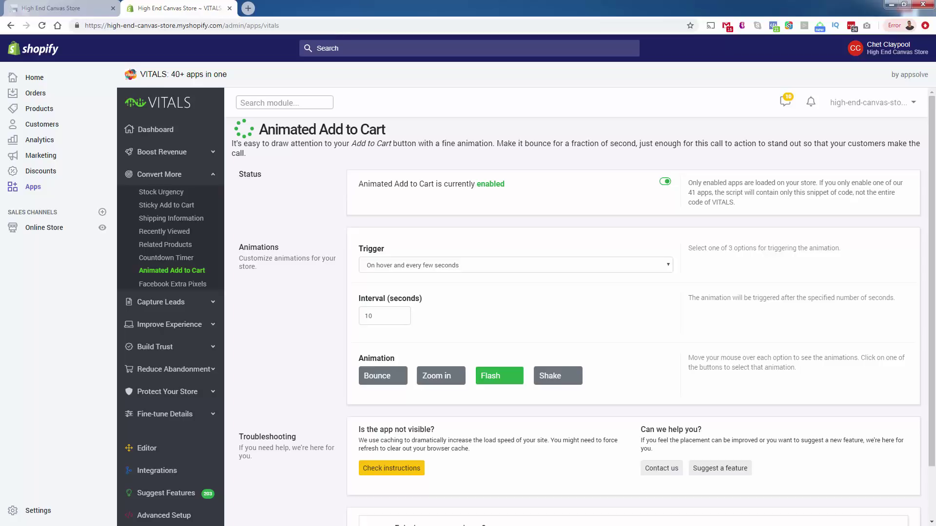
# Open the Facebook Extra Pixels module
pyautogui.click(172, 284)
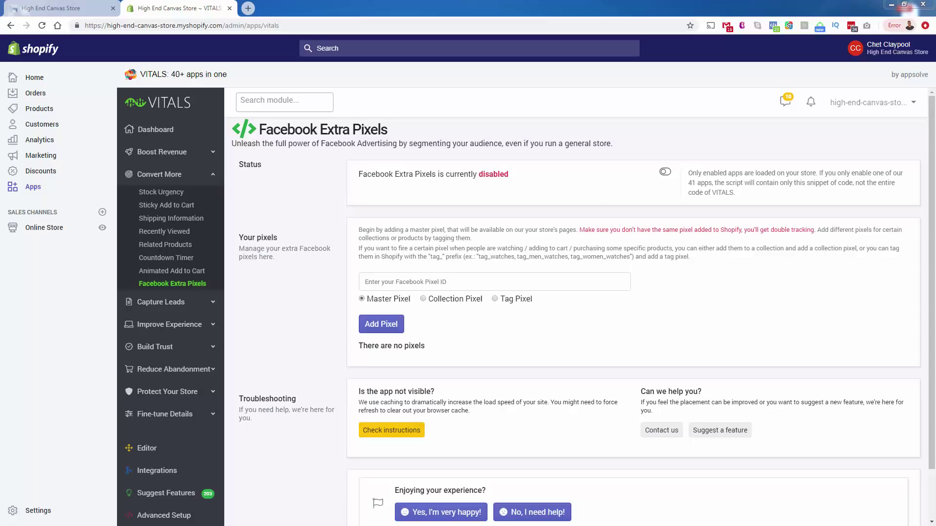
pyautogui.rightClick(76, 234)
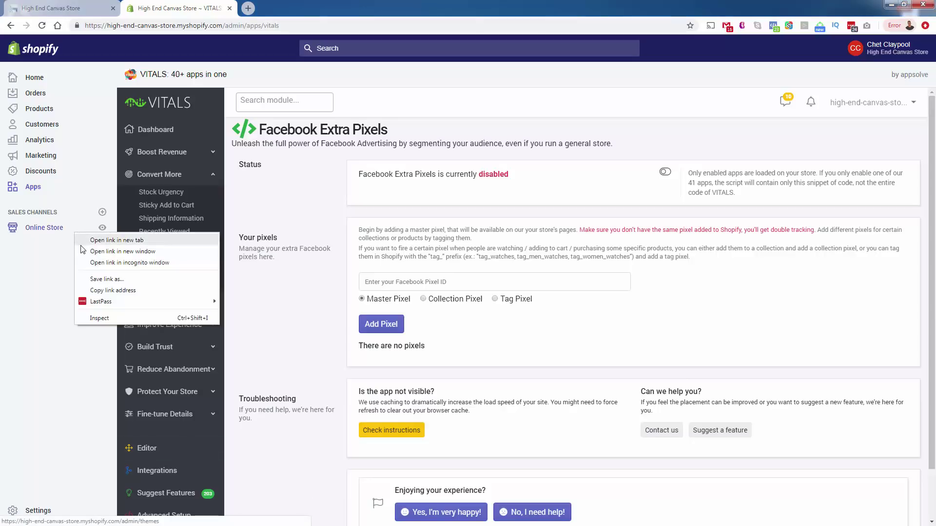
pyautogui.click(32, 289)
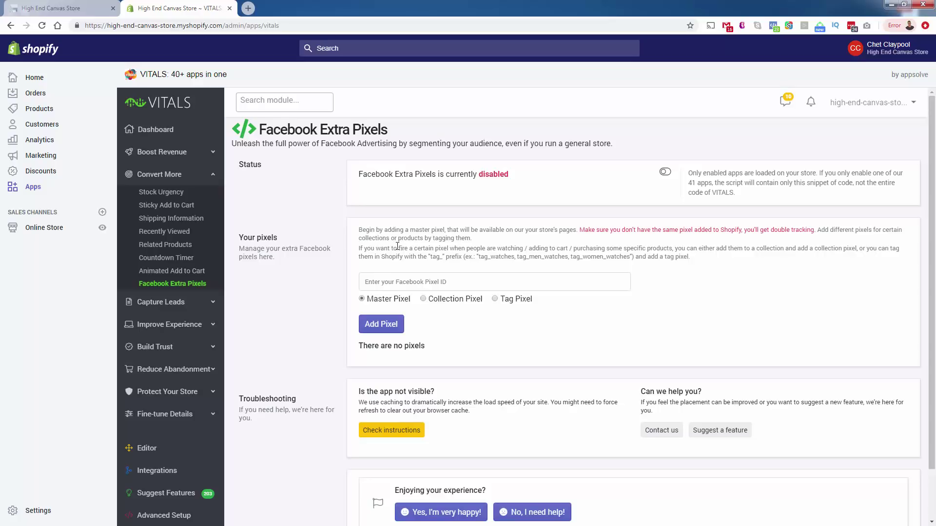
# Add a master pixel with the Facebook Pixel ID 2111213
pyautogui.click(423, 299)
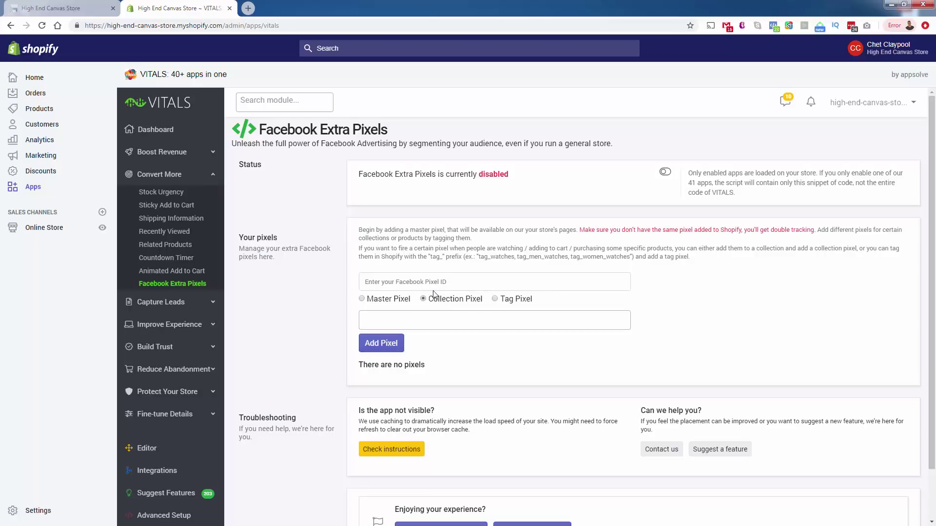
pyautogui.click(389, 300)
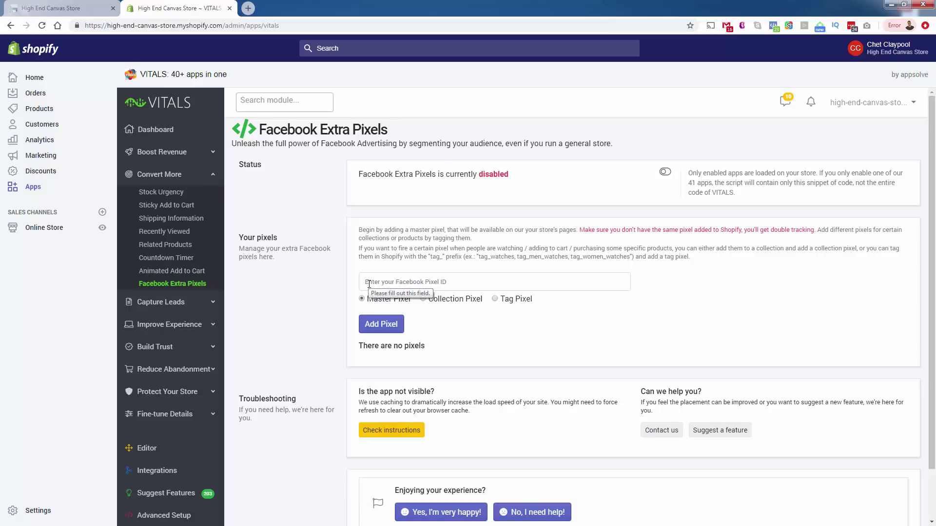
pyautogui.click(369, 285)
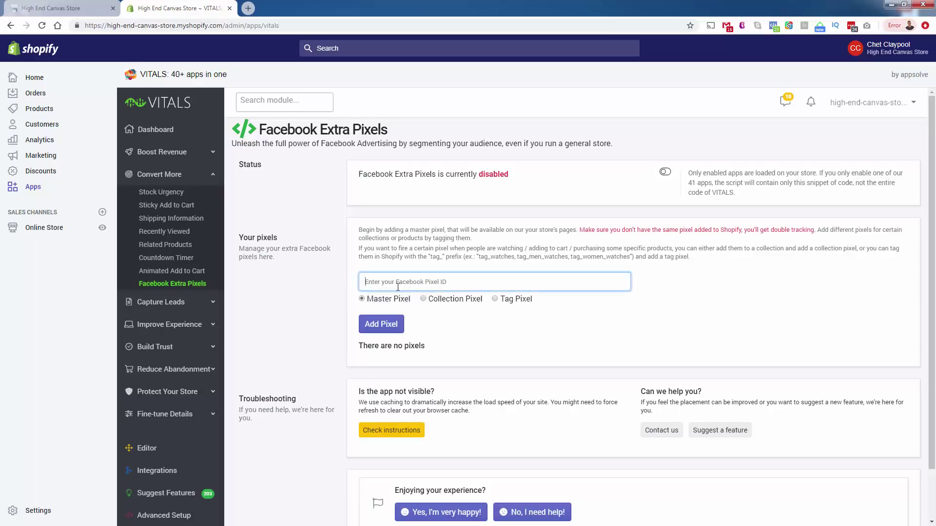
pyautogui.write('2111213')
pyautogui.click(380, 325)
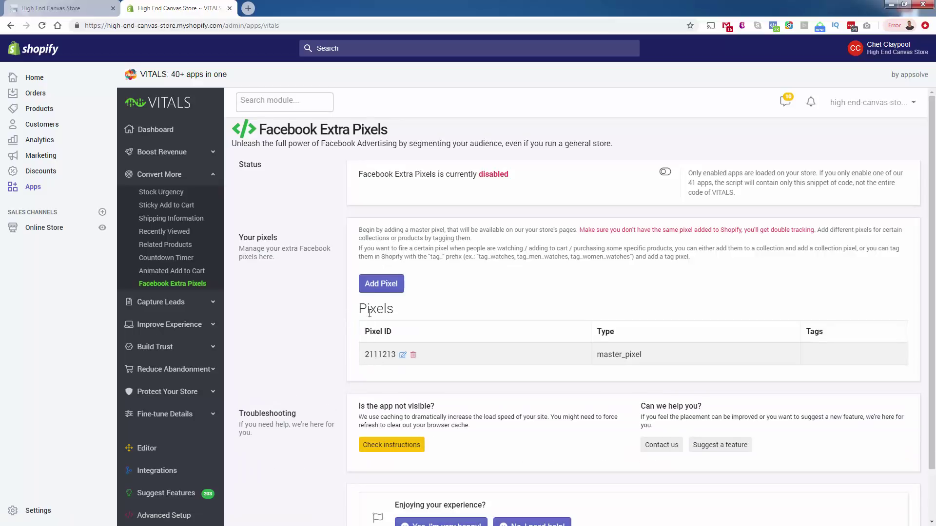
# Add a collection pixel for the Best Sellers collection with the Facebook Pixel ID 333333333
pyautogui.click(379, 286)
pyautogui.click(423, 300)
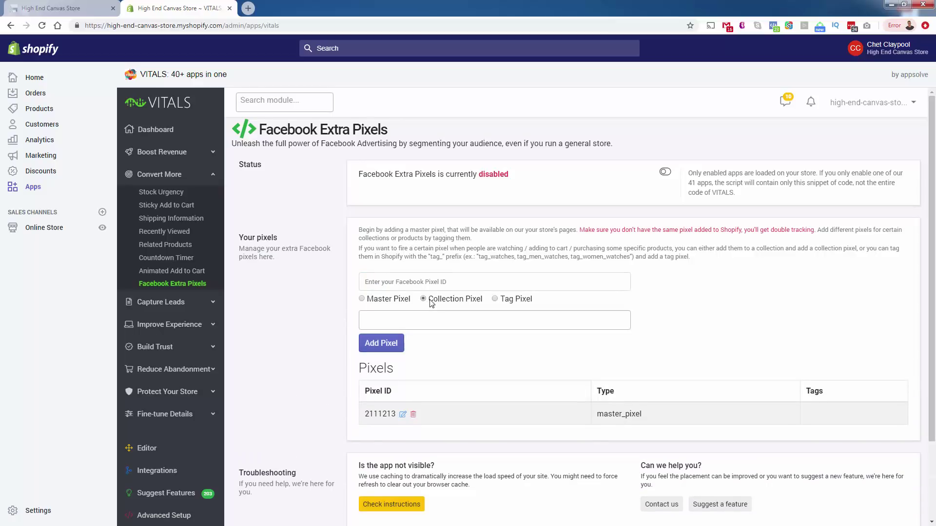
pyautogui.click(420, 323)
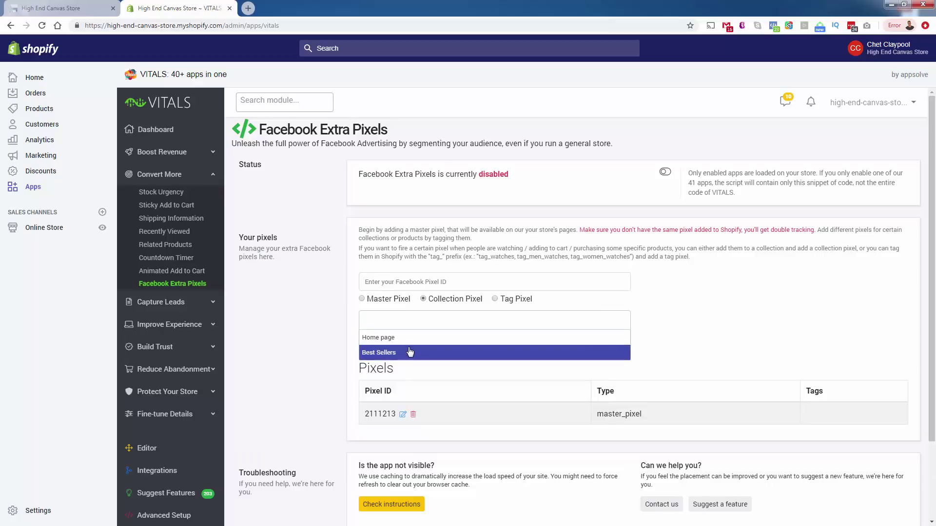
pyautogui.click(408, 353)
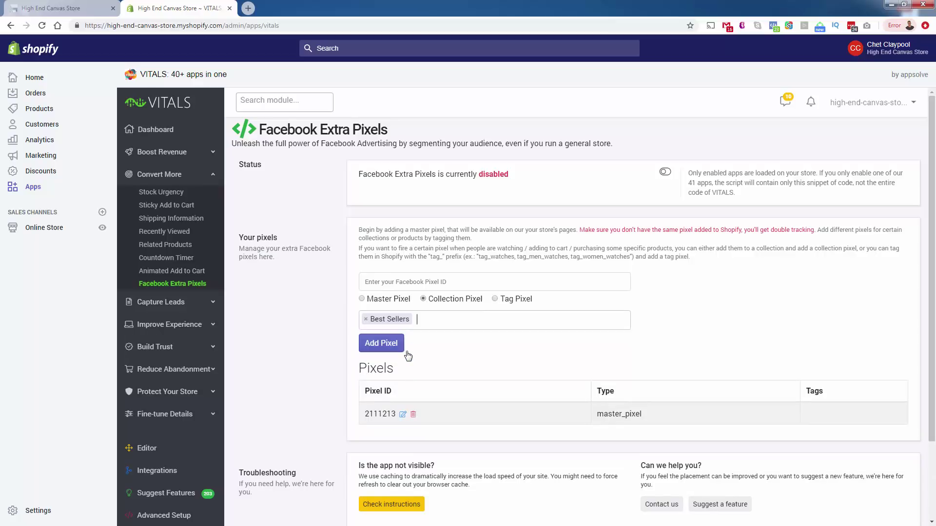
pyautogui.click(395, 286)
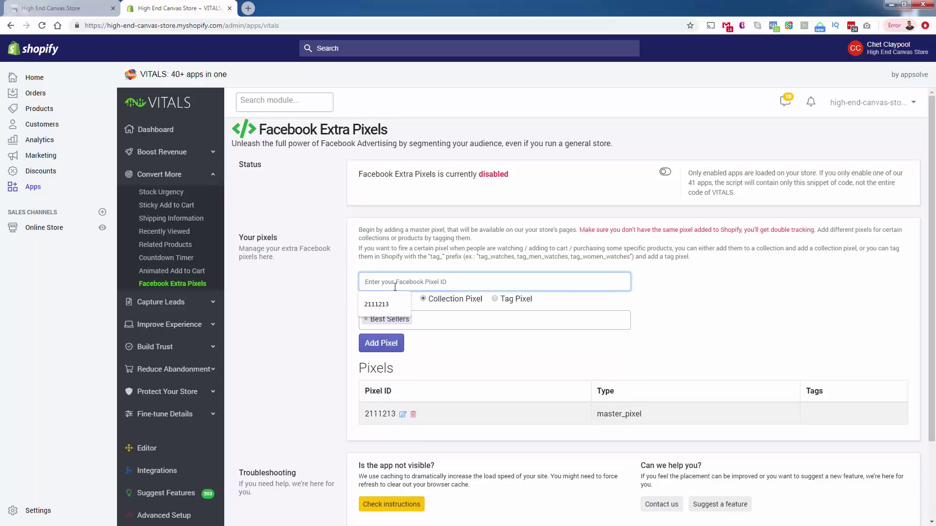
pyautogui.write('333333333')
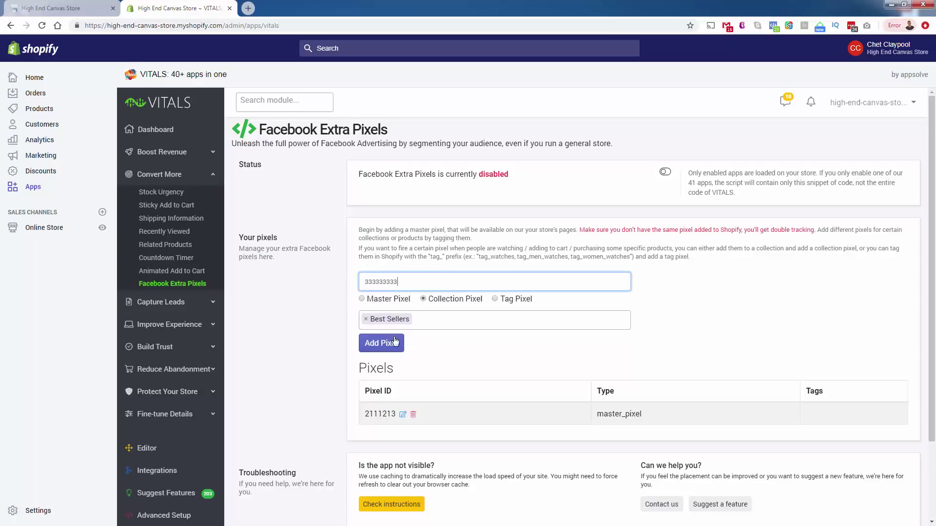
pyautogui.click(395, 342)
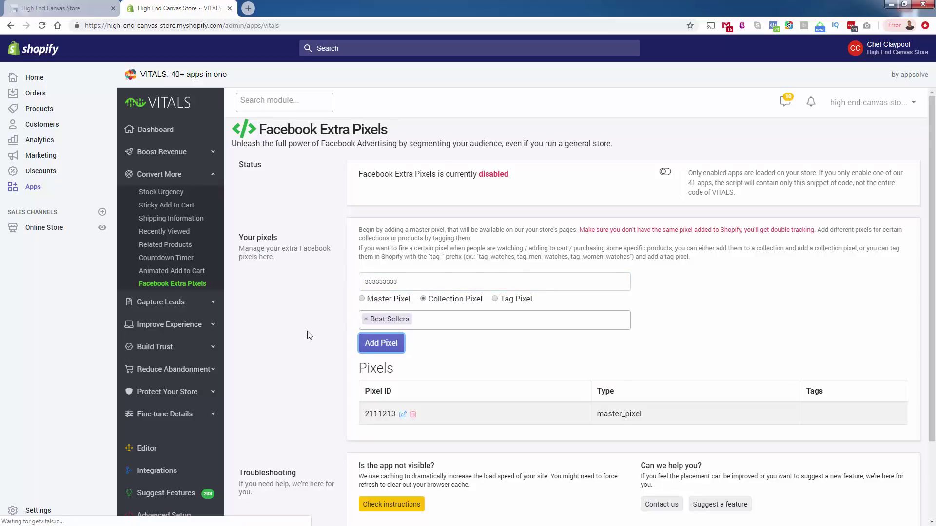
pyautogui.click(394, 341)
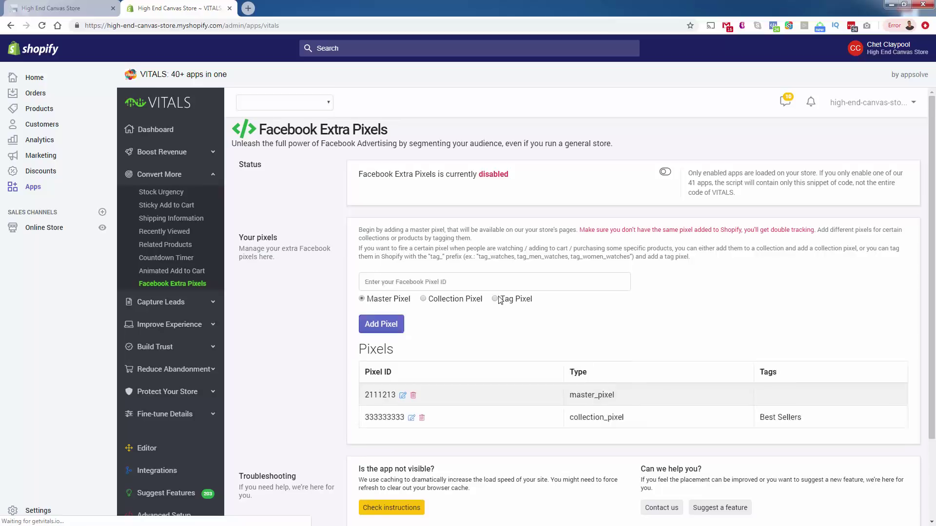
# Enable the Facebook Extra Pixels module and save the change
pyautogui.click(394, 288)
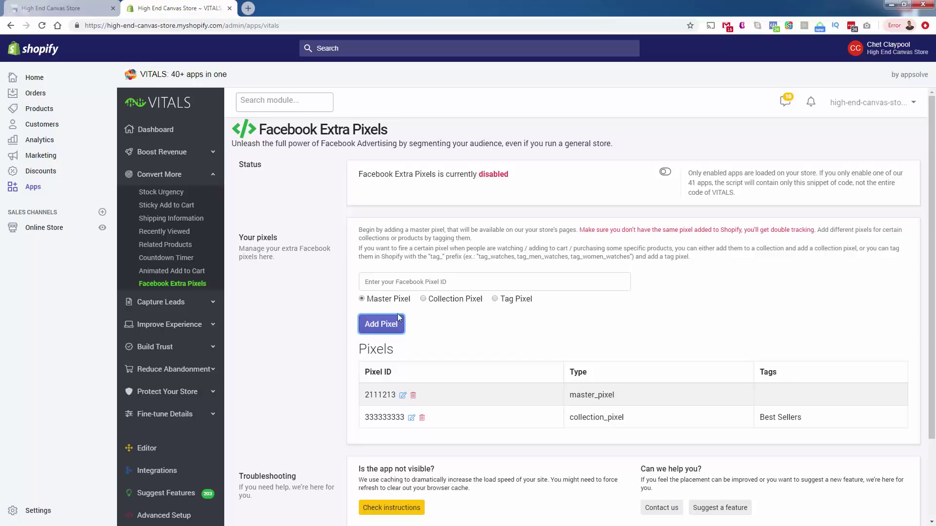
pyautogui.click(323, 307)
pyautogui.click(665, 172)
pyautogui.click(864, 103)
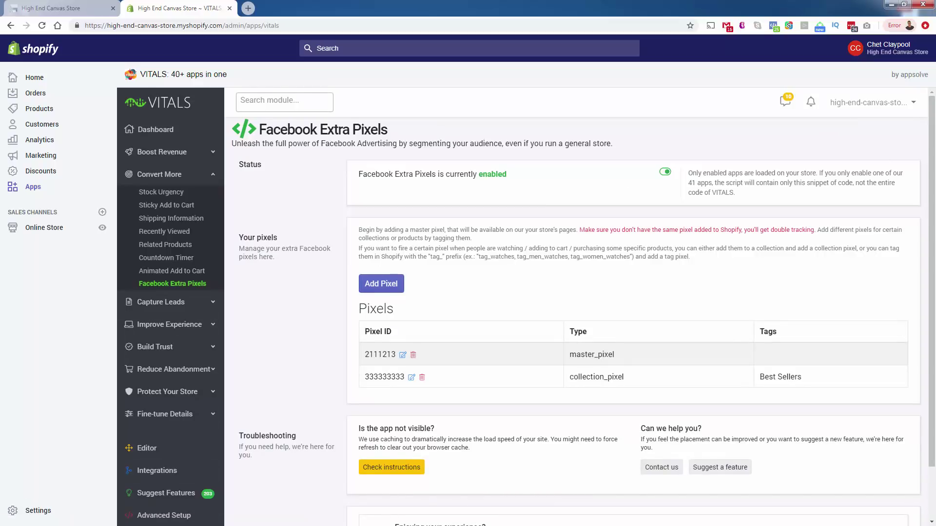
# Enable the Sticky Add to Cart module with its bar shown on desktop devices, and save
pyautogui.click(166, 205)
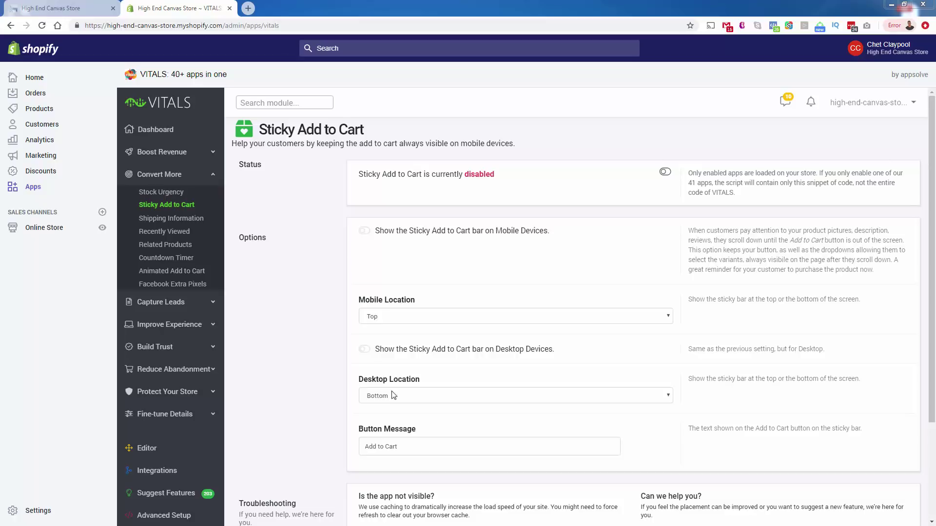
pyautogui.click(367, 349)
pyautogui.click(665, 172)
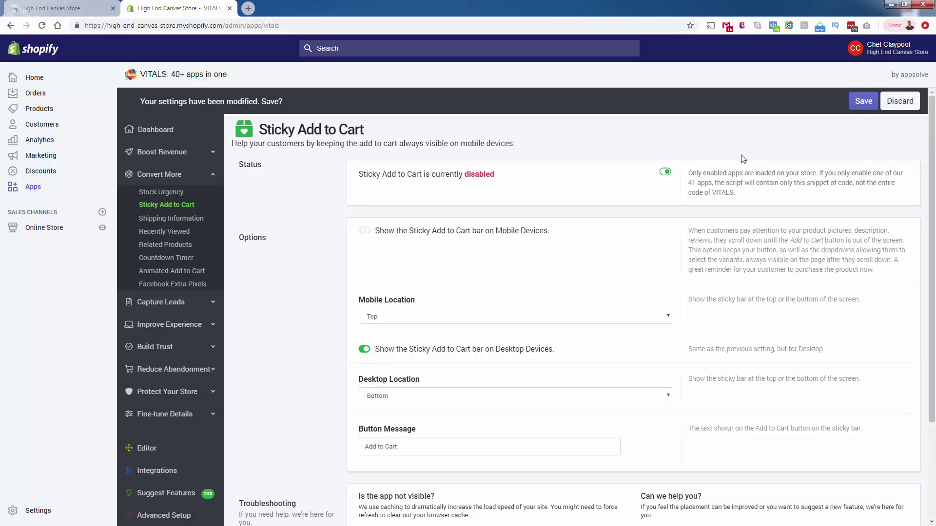
pyautogui.click(864, 101)
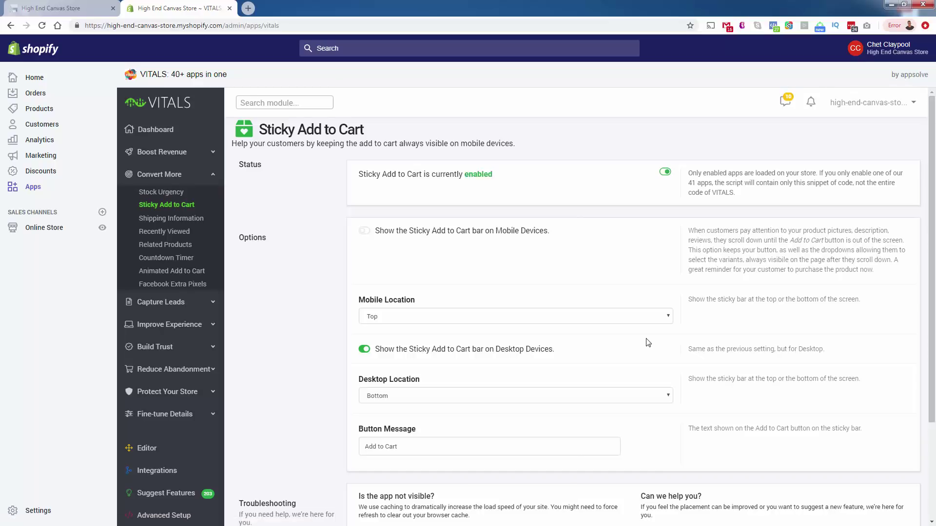
# Set the sticky bar's mobile location to Bottom, show the bar on mobile devices, and save the settings
pyautogui.click(594, 320)
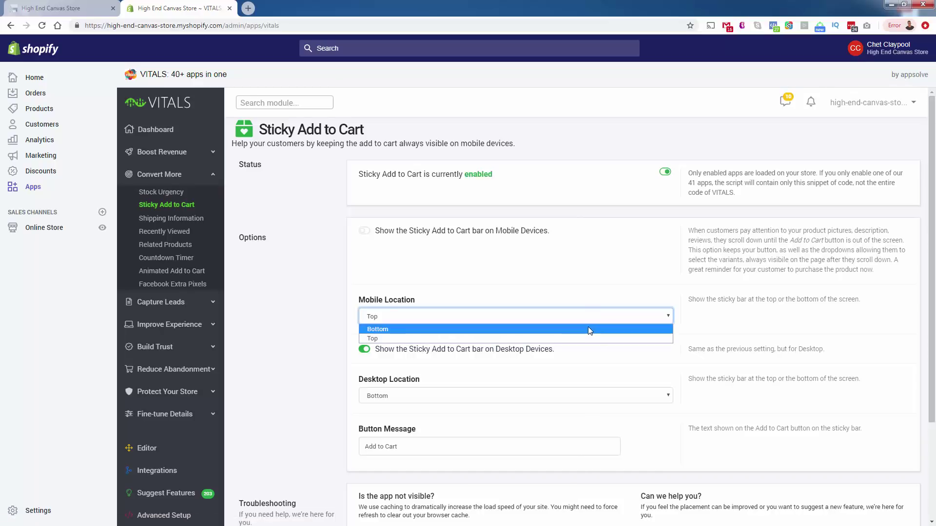
pyautogui.click(588, 330)
pyautogui.click(864, 101)
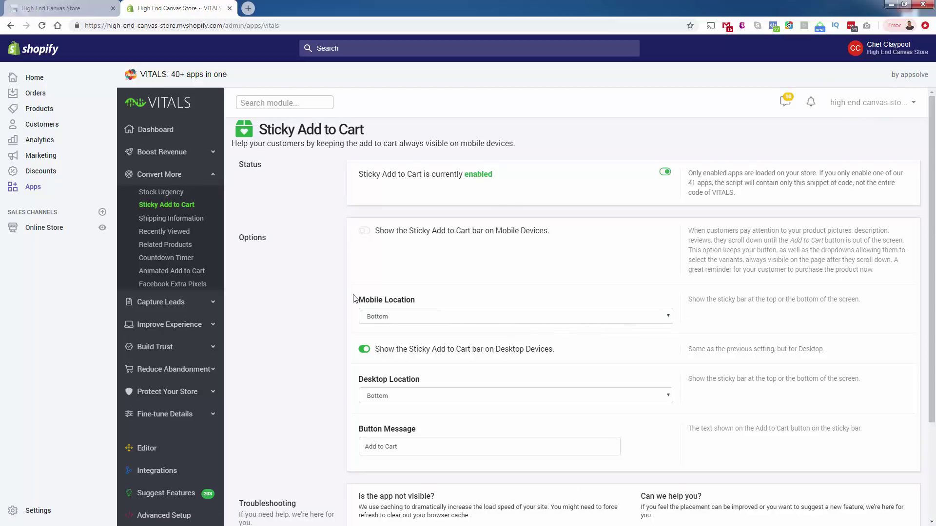
pyautogui.click(369, 233)
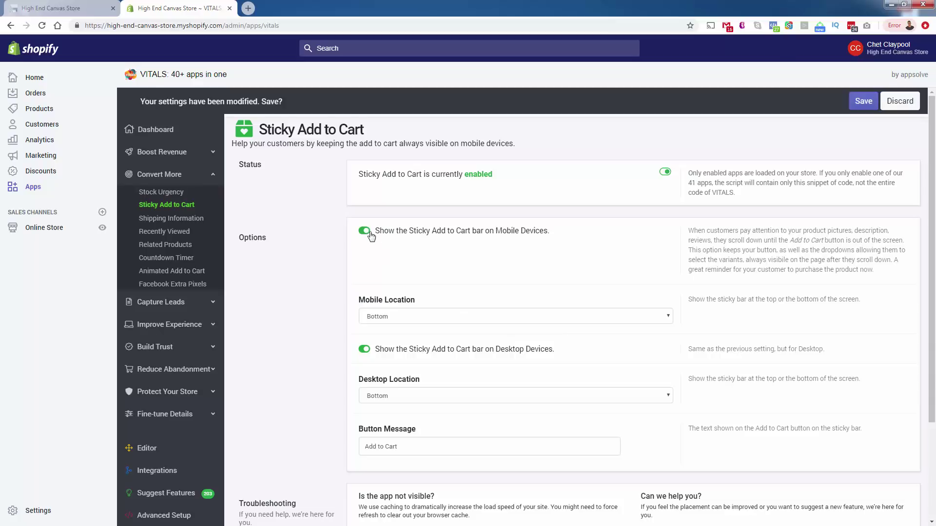
pyautogui.scroll(-1, 340, 307)
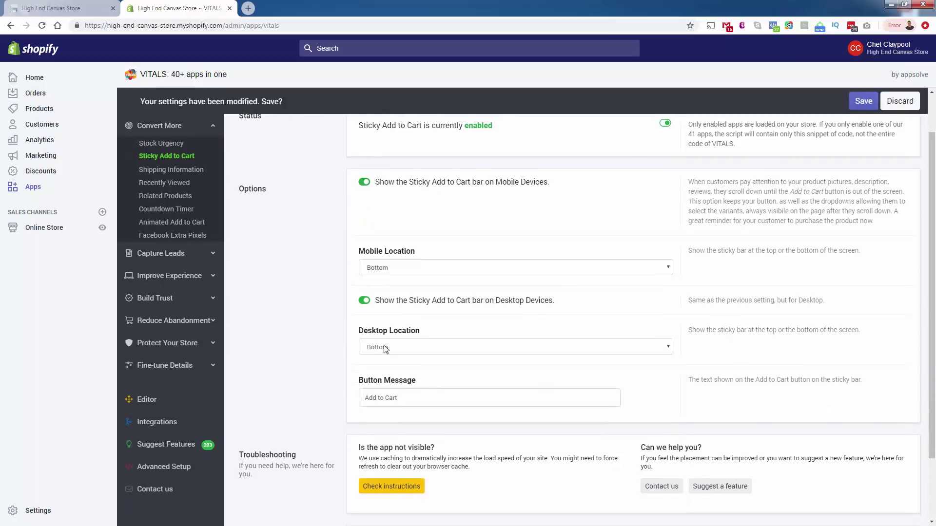
pyautogui.scroll(-1, 387, 350)
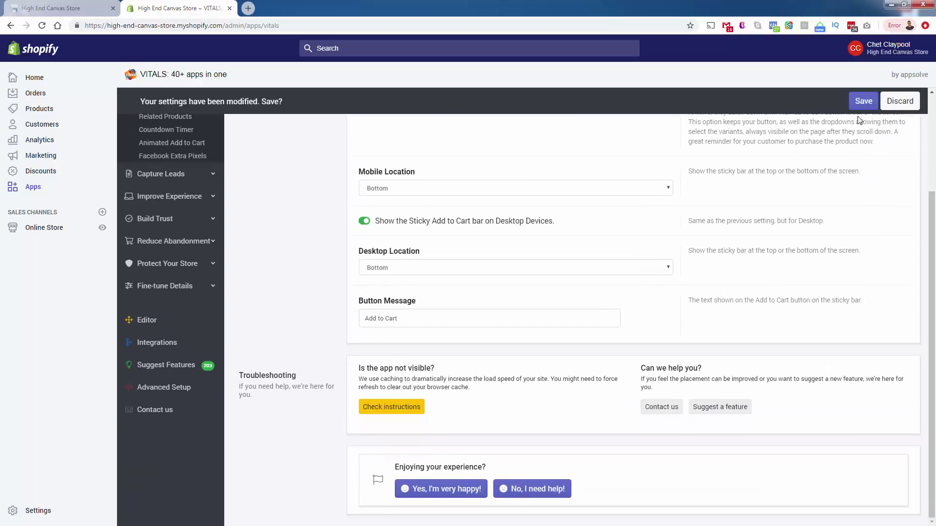
pyautogui.click(863, 100)
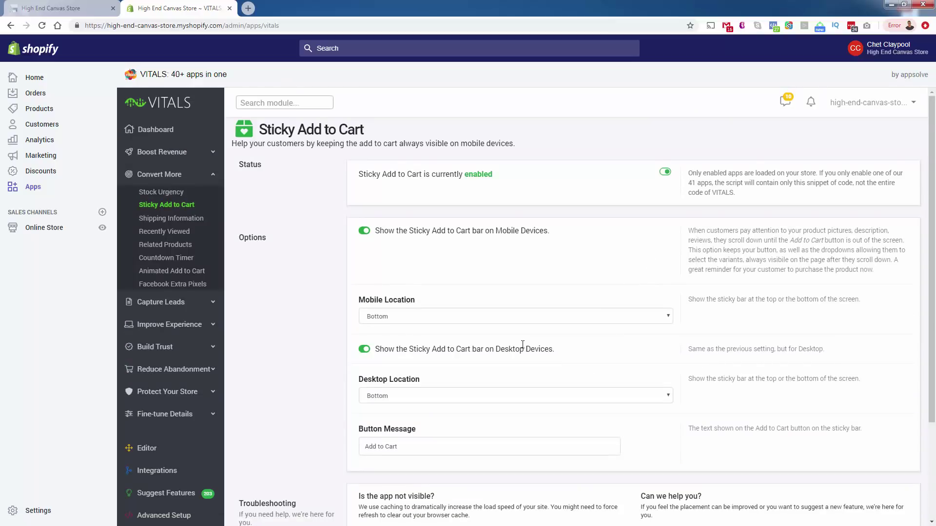
pyautogui.scroll(-3, 523, 347)
pyautogui.scroll(3, 522, 347)
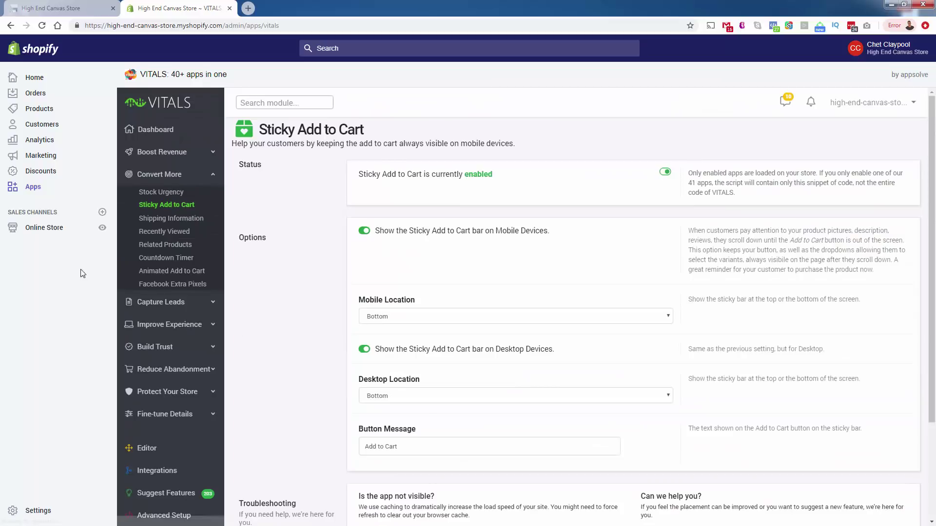
# Preview the online store and open the Do Something Great product from Best Sellers
pyautogui.click(102, 228)
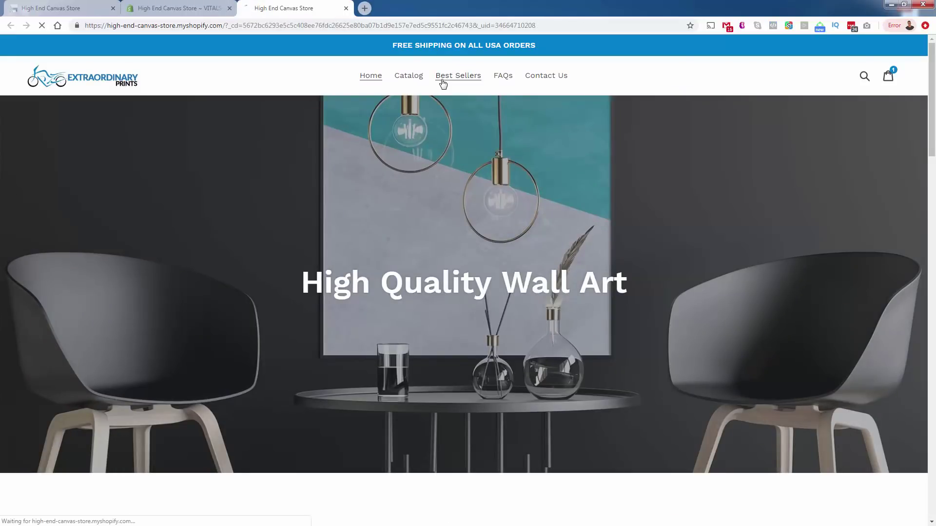
pyautogui.click(443, 78)
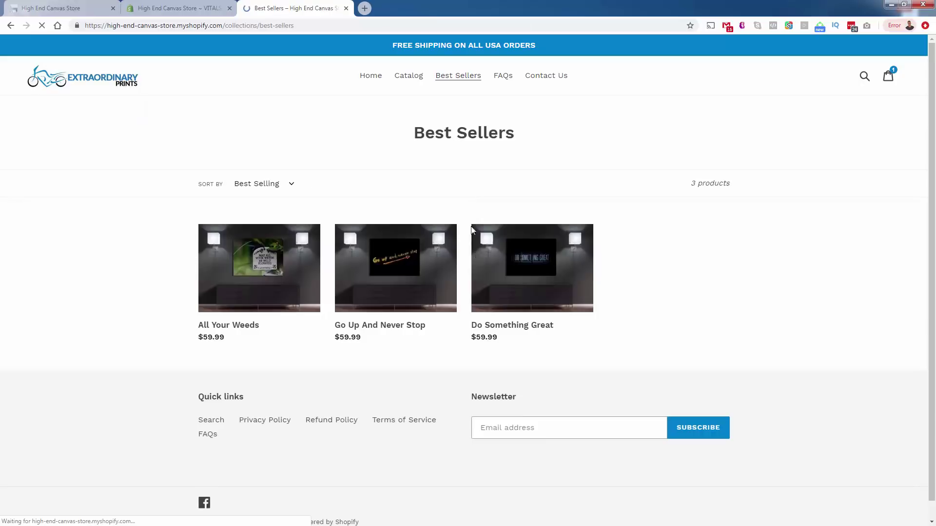
pyautogui.click(499, 266)
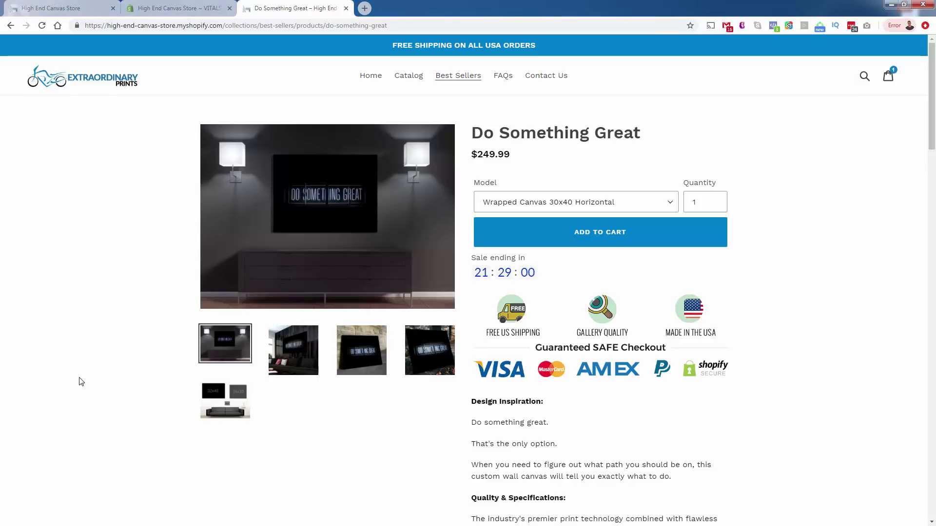
# Examine how the sticky add-to-cart bar behaves along the product page, and return to the Vitals settings
pyautogui.scroll(-2, 82, 382)
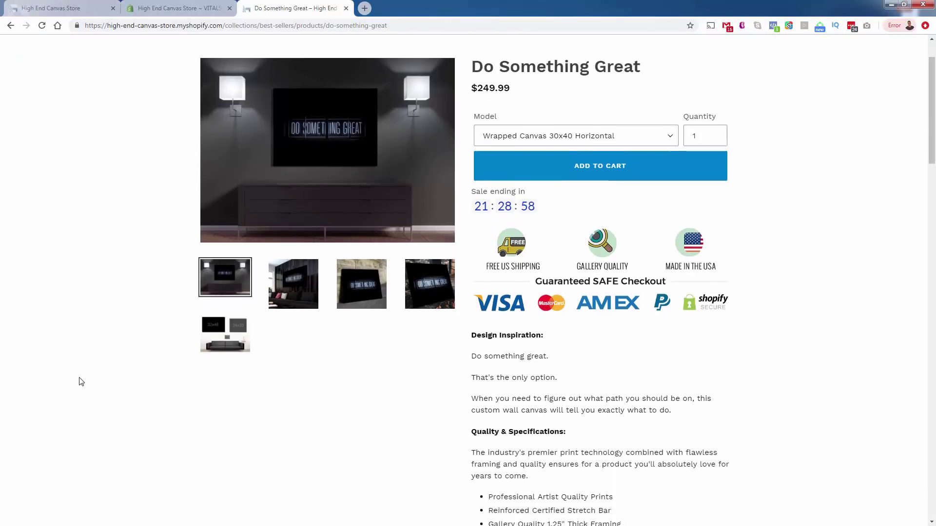
pyautogui.scroll(-2, 81, 381)
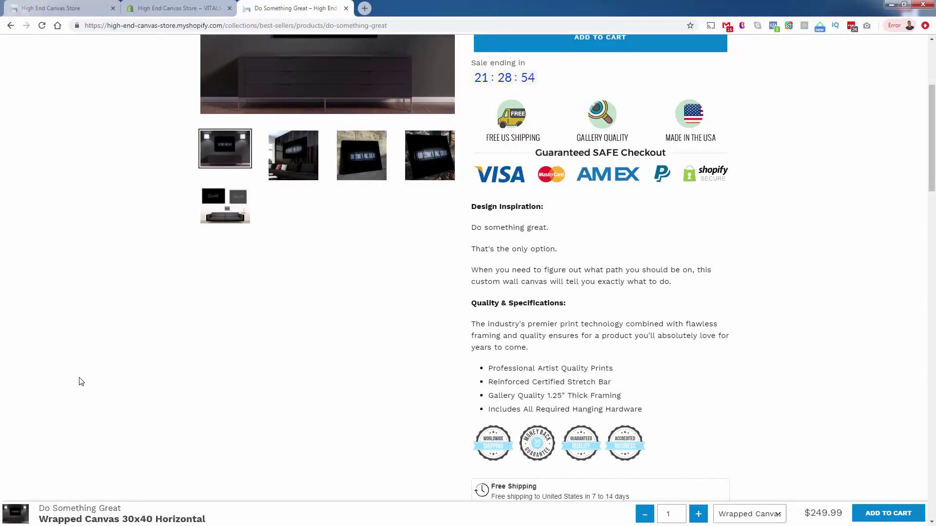
pyautogui.scroll(-2, 81, 382)
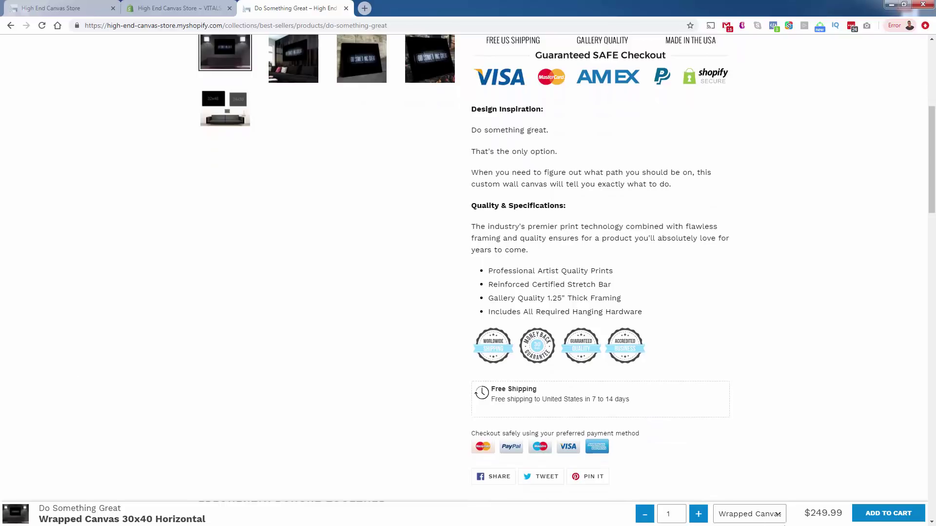
pyautogui.scroll(4, 462, 388)
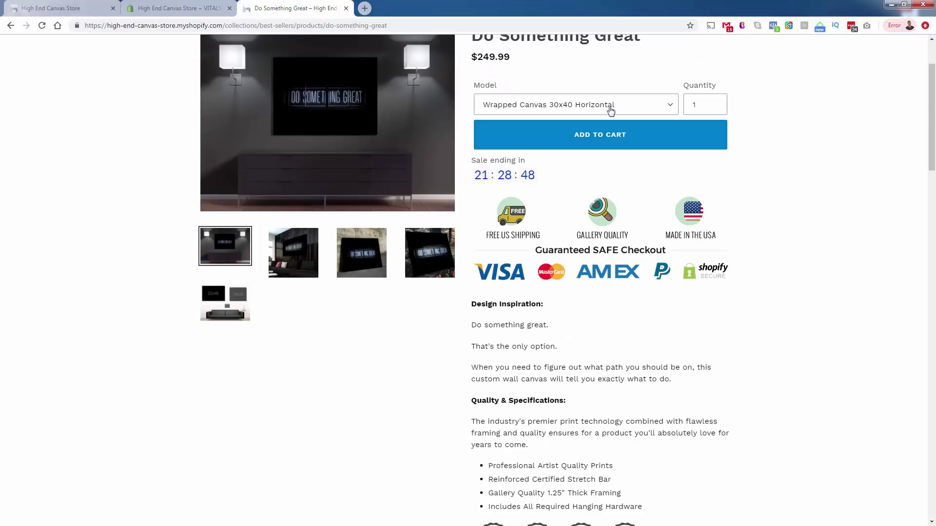
pyautogui.scroll(-7, 603, 324)
pyautogui.scroll(1, 604, 322)
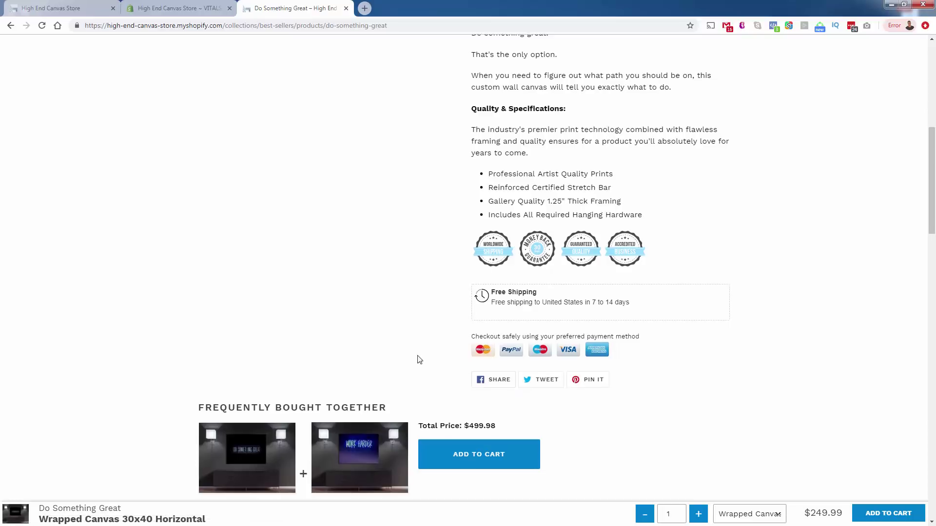
pyautogui.scroll(5, 418, 359)
pyautogui.scroll(3, 515, 166)
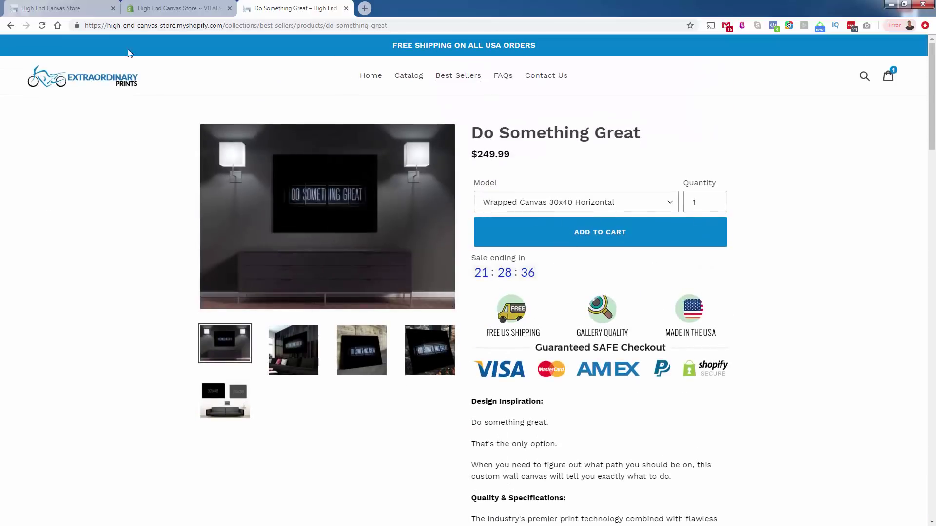
pyautogui.click(75, 9)
pyautogui.click(155, 6)
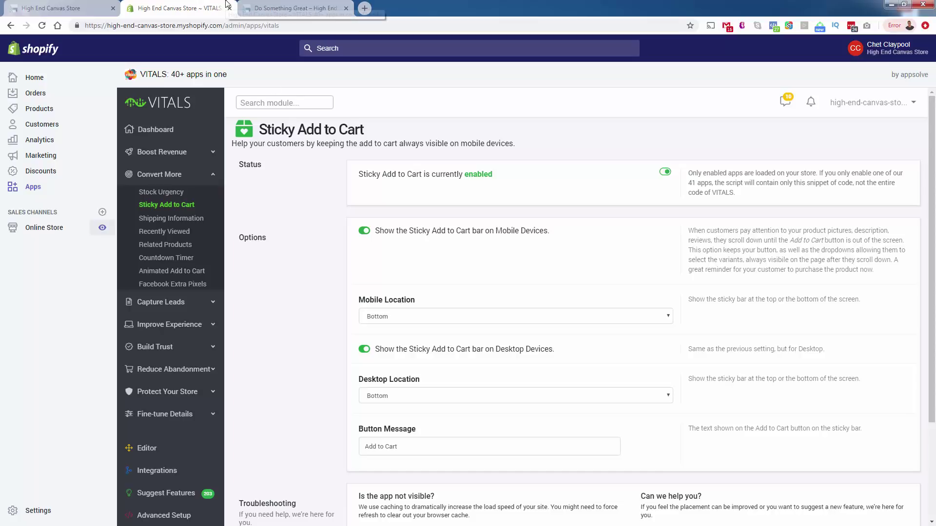
# Switch the sticky bar's desktop location to Top and back to Bottom, and save
pyautogui.scroll(-3, 380, 405)
pyautogui.scroll(3, 371, 424)
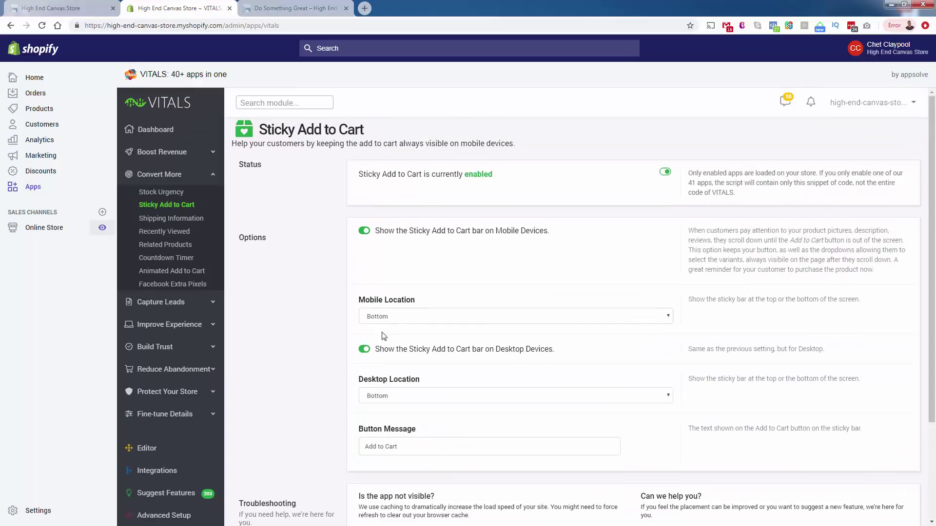
pyautogui.click(388, 398)
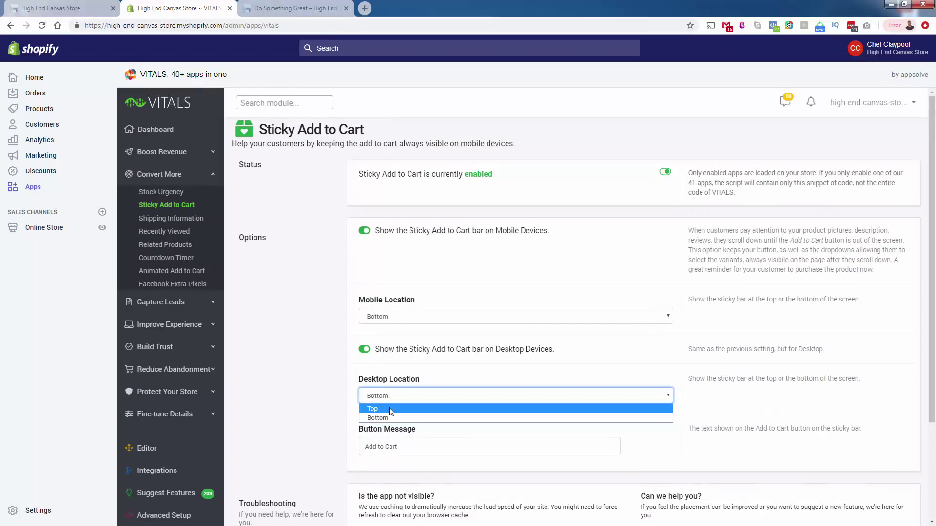
pyautogui.click(389, 409)
pyautogui.click(420, 399)
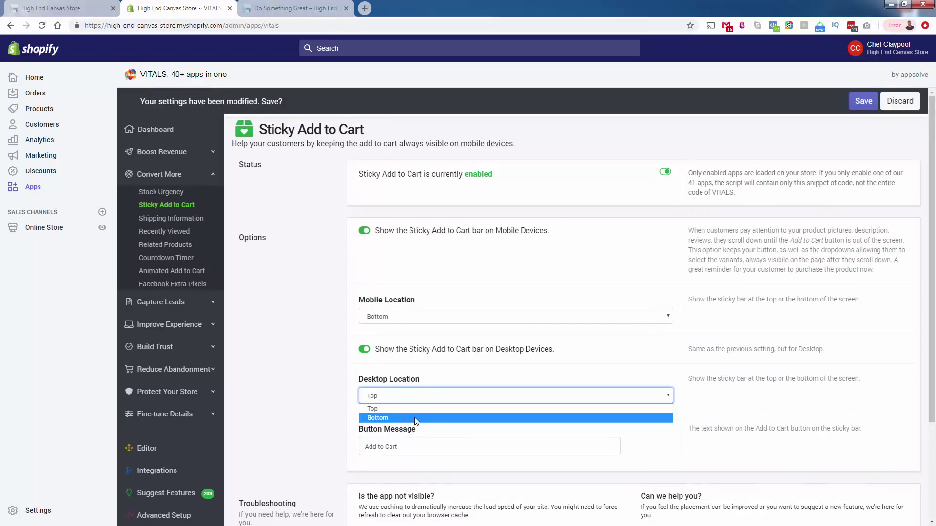
pyautogui.click(415, 417)
pyautogui.click(862, 104)
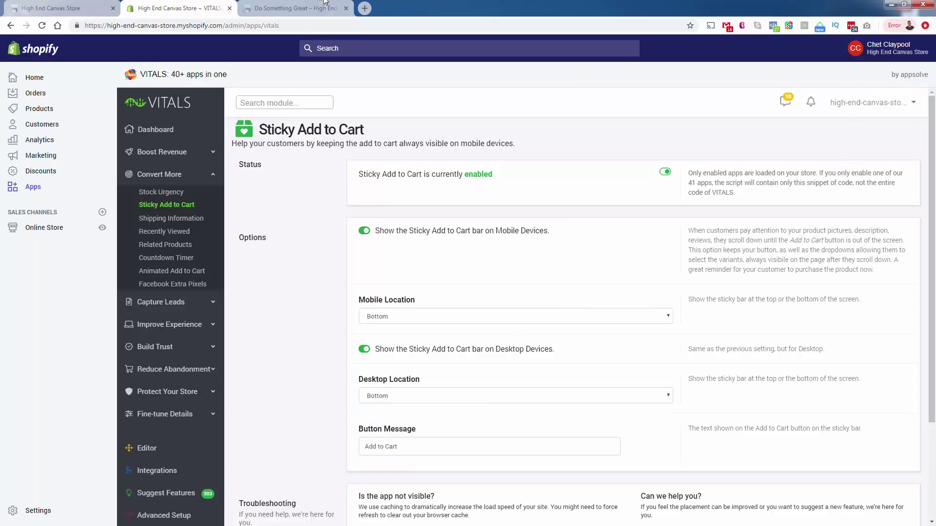
# Open the Cart Reserved module under Reduce Abandonment, enable it and save the settings
pyautogui.click(174, 369)
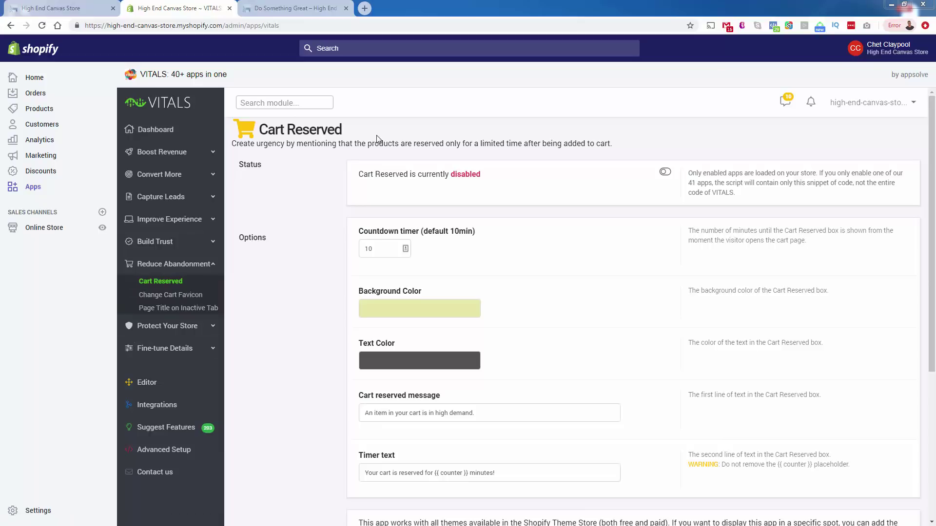
pyautogui.click(665, 173)
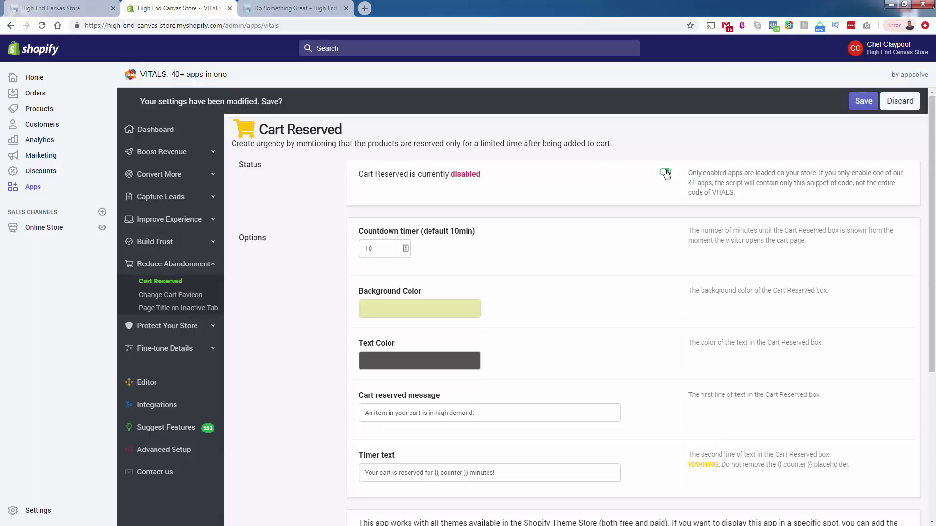
pyautogui.click(863, 101)
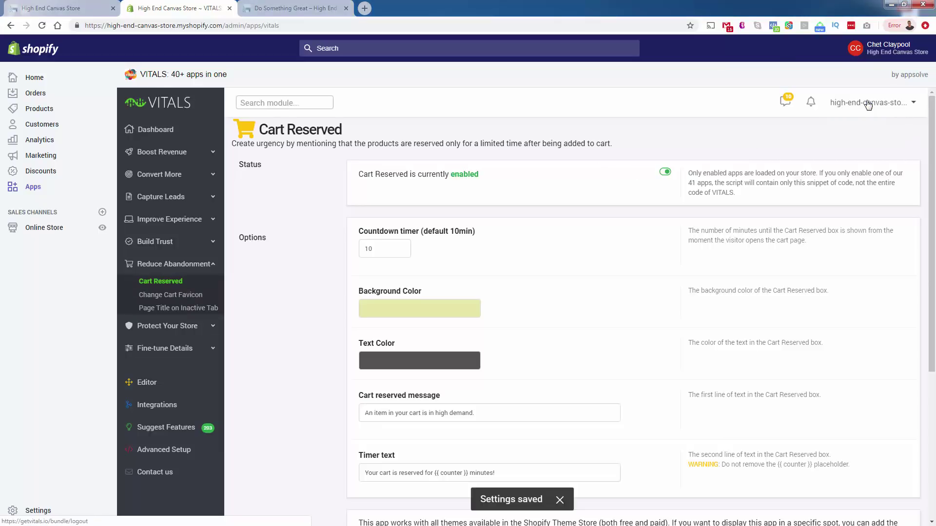
# Try a countdown timer of 28 minutes for Cart Reserved, and set it back to 10 minutes
pyautogui.doubleClick(379, 254)
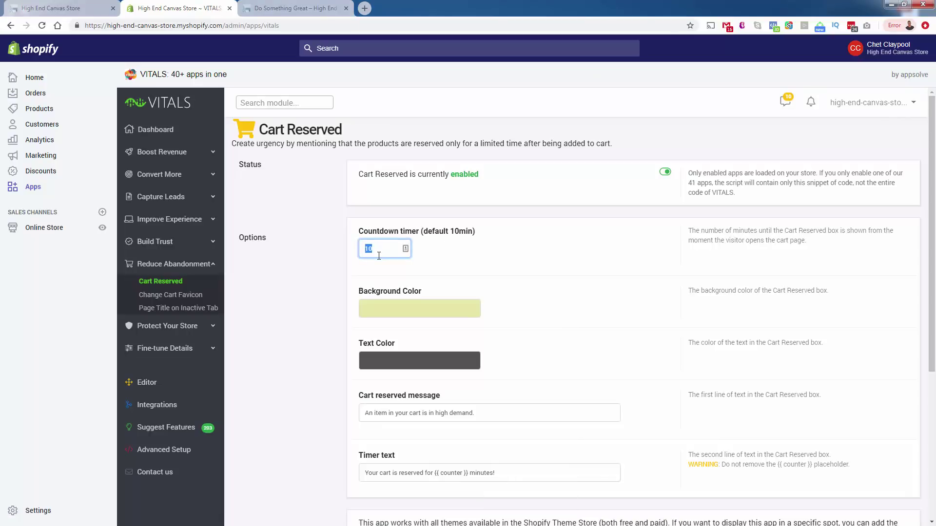
pyautogui.write('28')
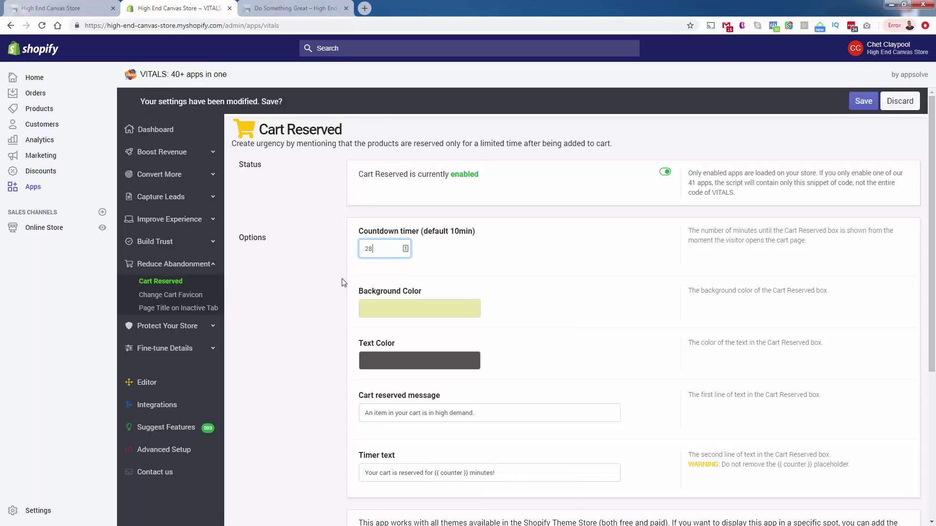
pyautogui.click(303, 287)
pyautogui.doubleClick(386, 251)
pyautogui.write('2')
pyautogui.press('BackSpace')
pyautogui.write('5')
pyautogui.press('BackSpace')
pyautogui.write('10')
pyautogui.click(280, 237)
# Review the Cart Reserved color, message, timer text and custom placement options, and save the settings
pyautogui.scroll(-3, 303, 224)
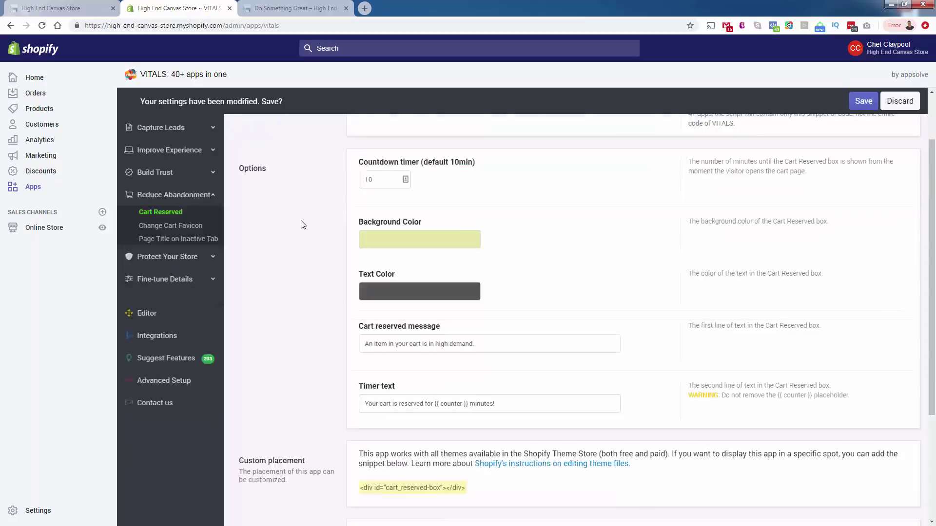
pyautogui.scroll(3, 420, 229)
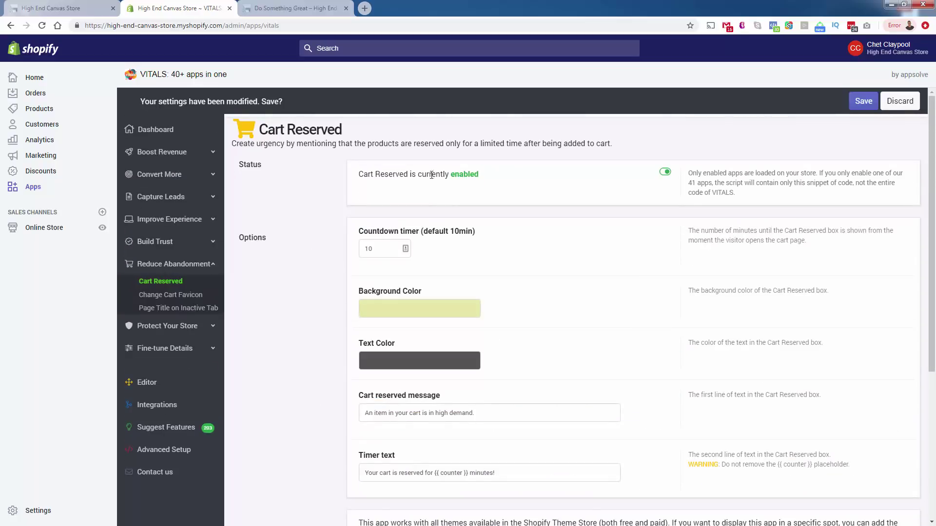
pyautogui.scroll(-1, 396, 342)
pyautogui.scroll(-1, 408, 299)
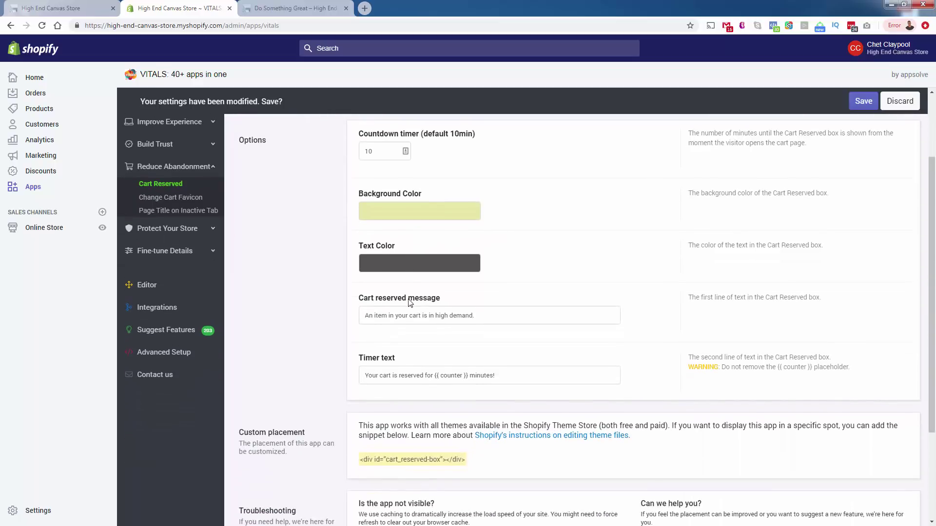
pyautogui.scroll(-1, 409, 301)
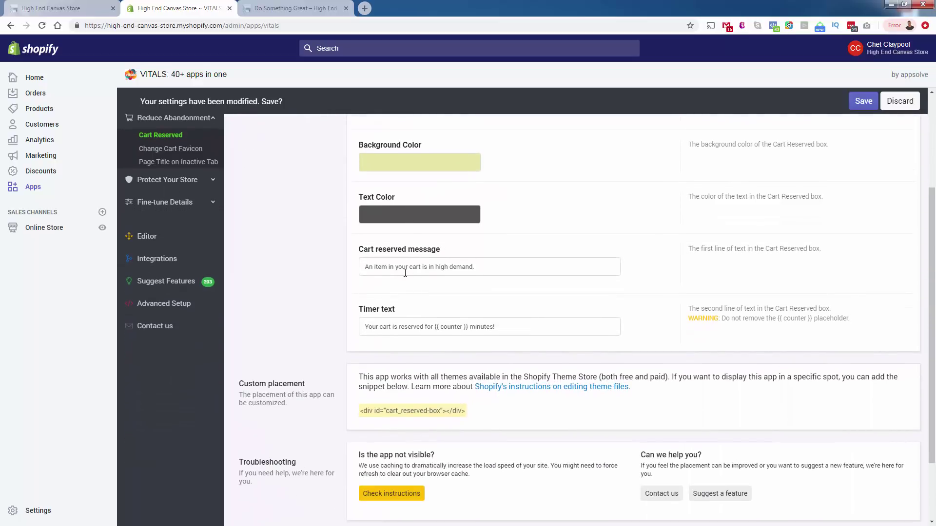
pyautogui.scroll(-1, 405, 273)
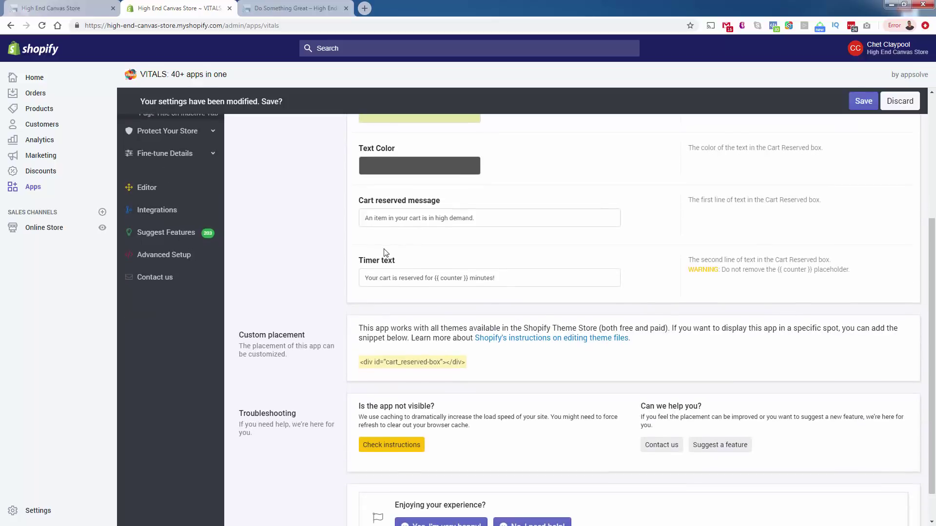
pyautogui.tripleClick(414, 219)
pyautogui.click(414, 218)
pyautogui.click(288, 257)
pyautogui.scroll(-1, 287, 257)
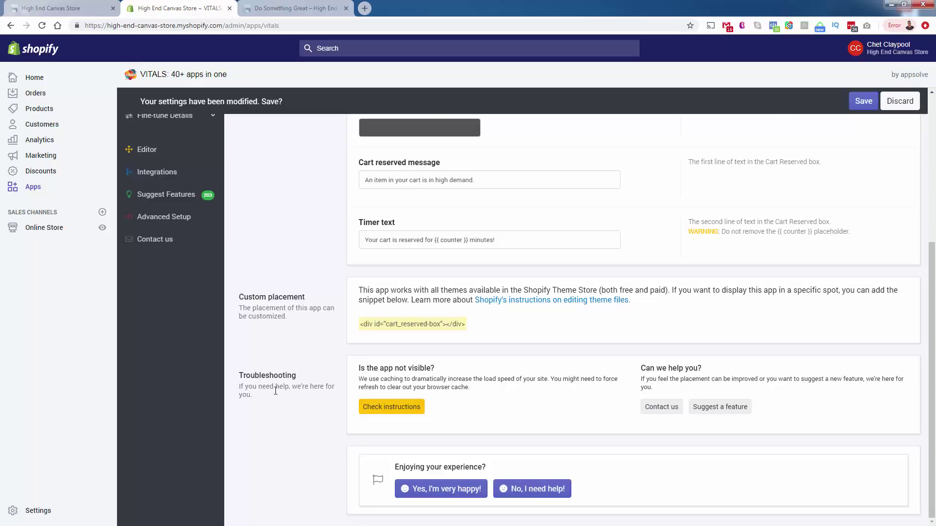
pyautogui.scroll(5, 276, 391)
pyautogui.click(862, 103)
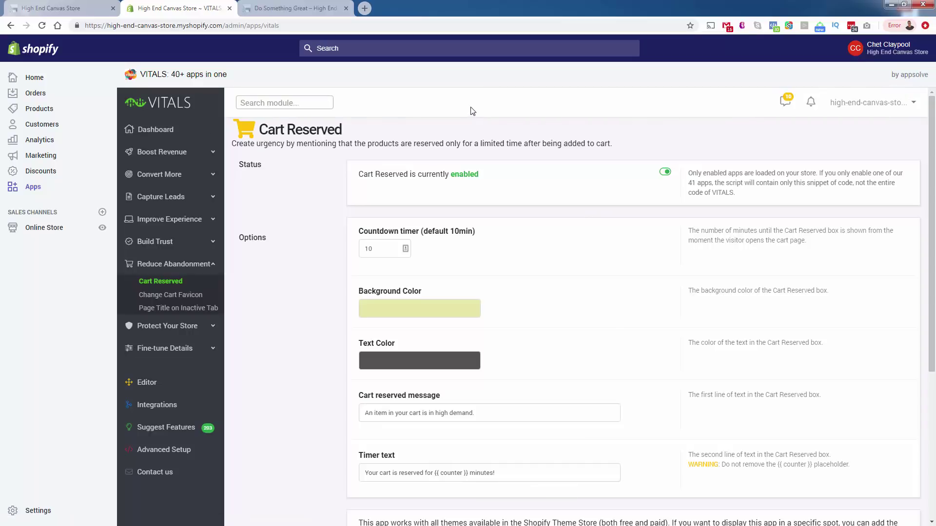
# Open the storefront cart containing Do Something Great, and compare its Cart Reserved box with the message settings in Vitals
pyautogui.click(280, 14)
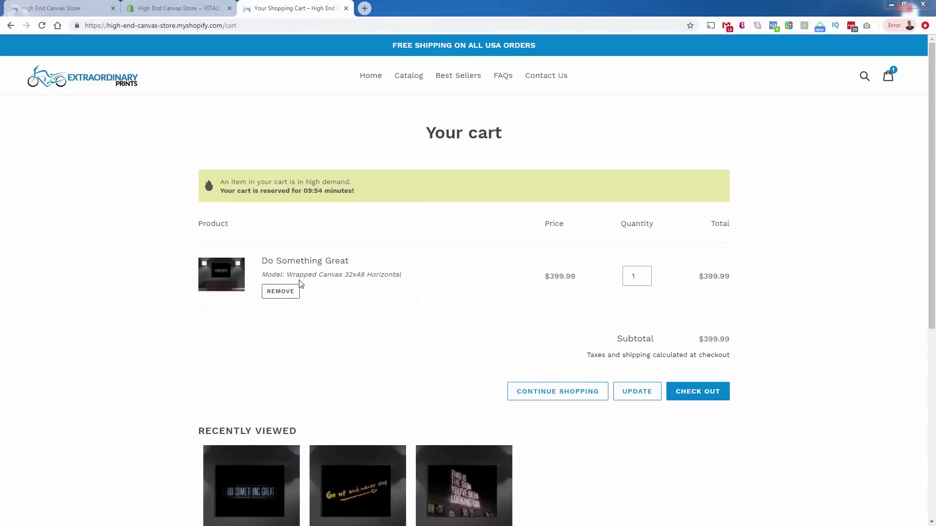
pyautogui.click(42, 26)
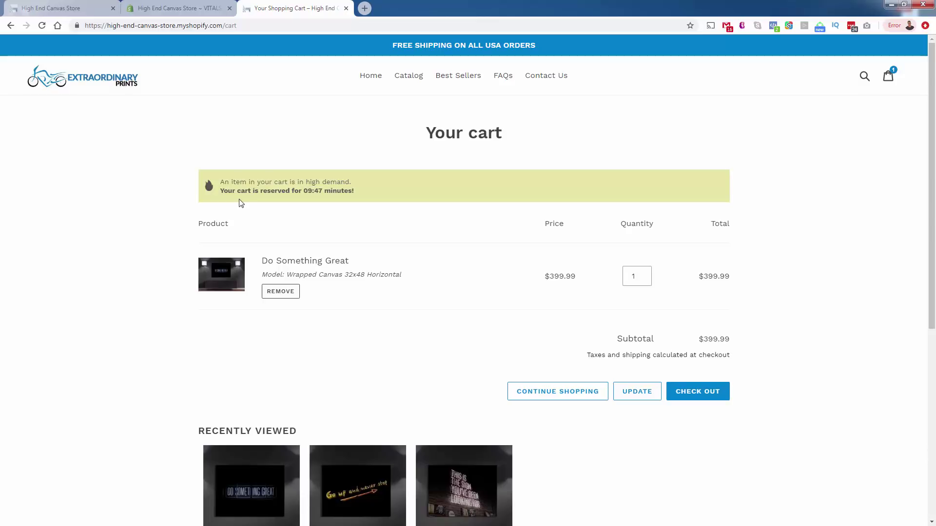
pyautogui.moveTo(223, 191); pyautogui.dragTo(239, 193)
pyautogui.tripleClick(239, 182)
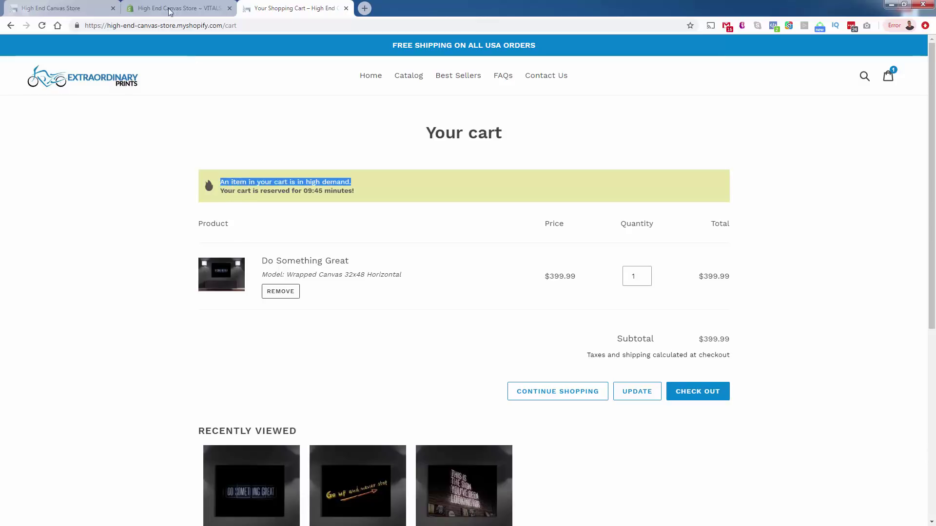
pyautogui.click(175, 8)
pyautogui.scroll(-2, 386, 323)
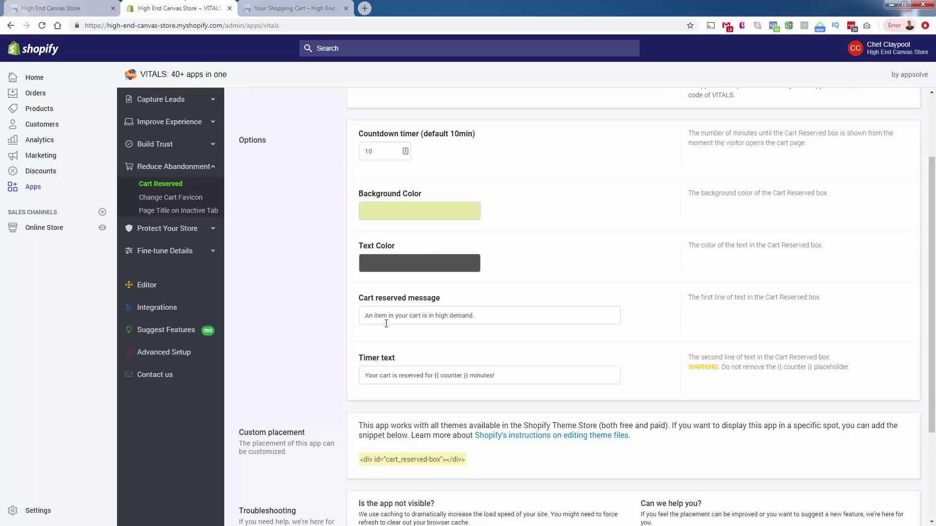
pyautogui.click(295, 8)
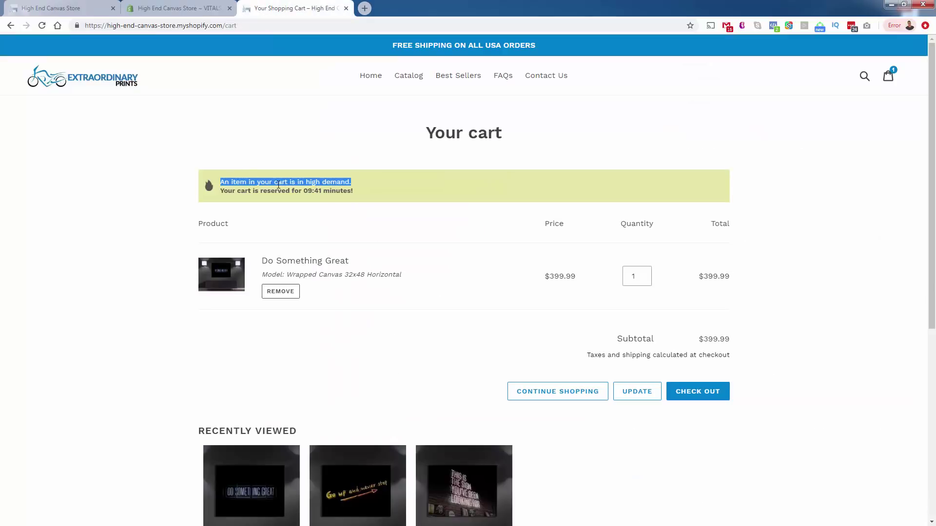
pyautogui.click(309, 165)
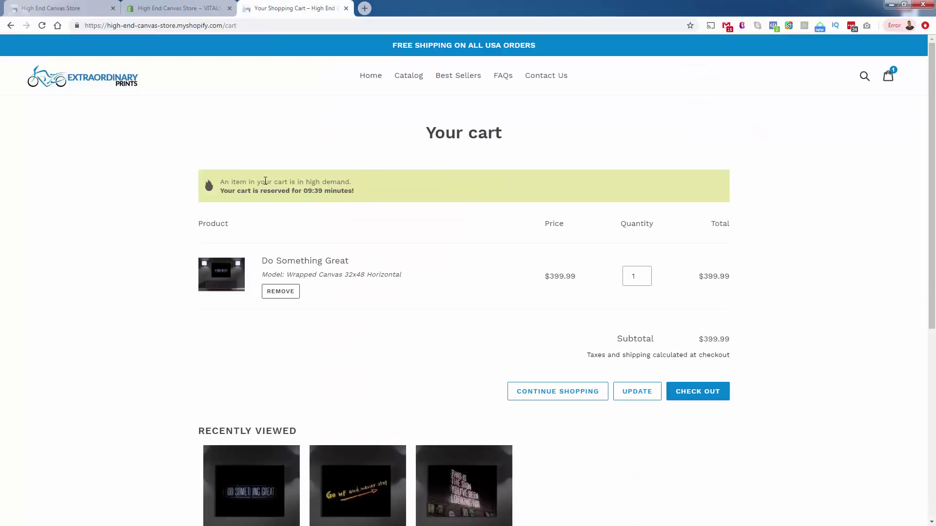
# Change the Cart Reserved background color to the blue #0481e5 and save the settings
pyautogui.click(176, 9)
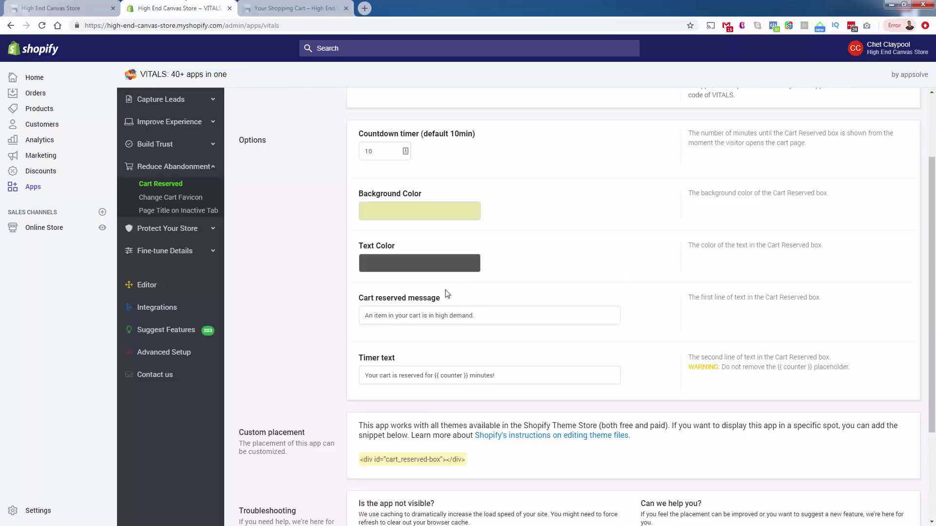
pyautogui.click(424, 213)
pyautogui.click(494, 276)
pyautogui.click(481, 233)
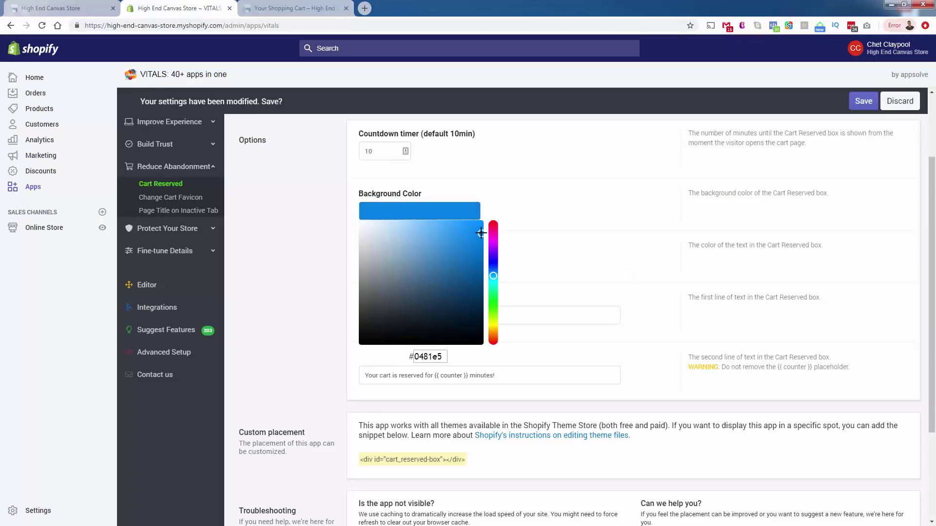
pyautogui.click(863, 101)
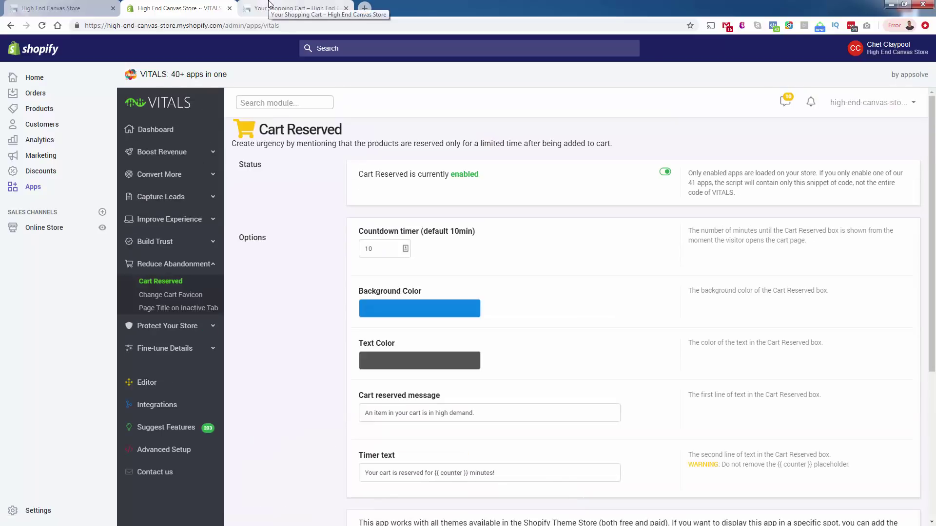
# Reload the storefront cart to check the Cart Reserved box's background color, and close the page
pyautogui.click(268, 6)
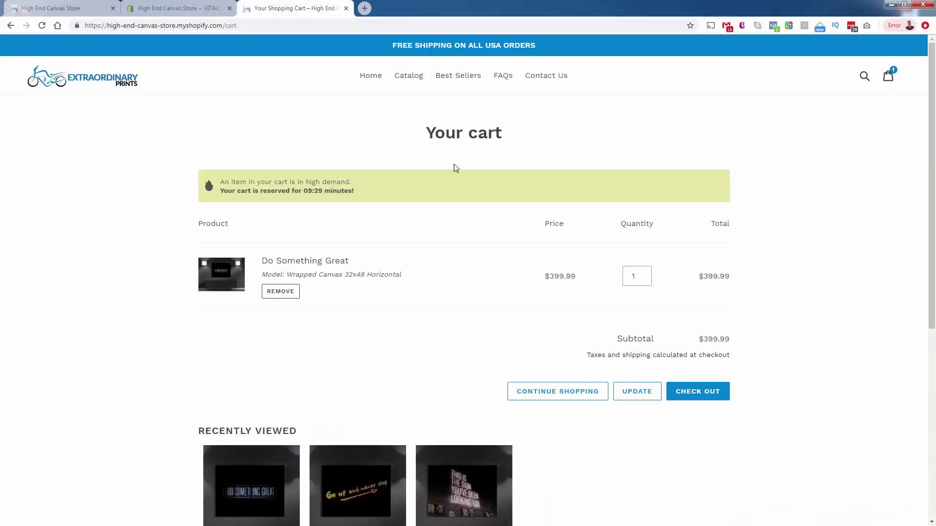
pyautogui.click(42, 25)
pyautogui.hotkey('ctrl', 'w')
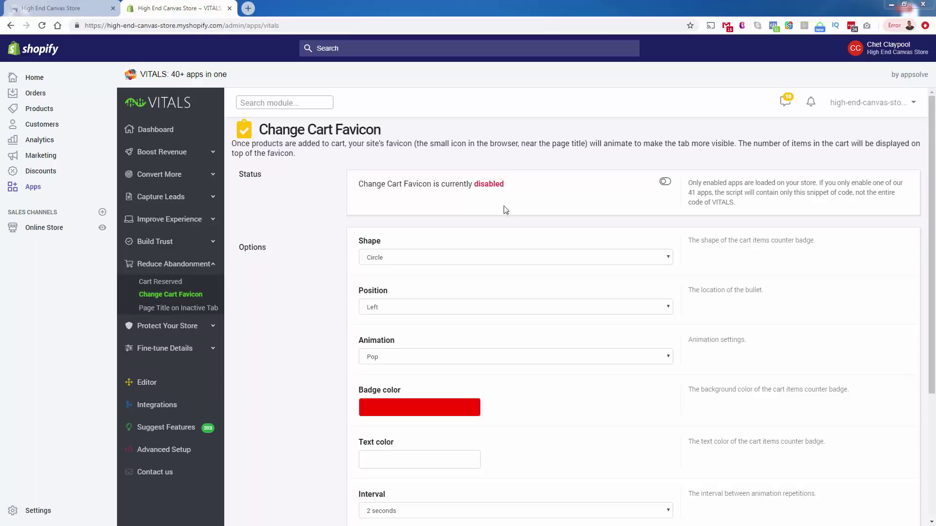
# Preview the online store and set the quantity of Do Something Great in the cart to 5
pyautogui.tripleClick(596, 141)
pyautogui.click(586, 145)
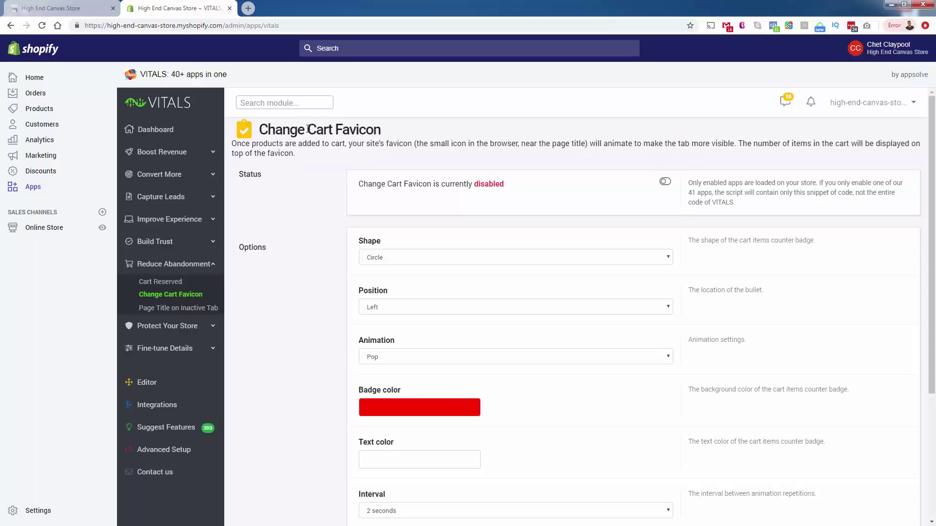
pyautogui.click(102, 227)
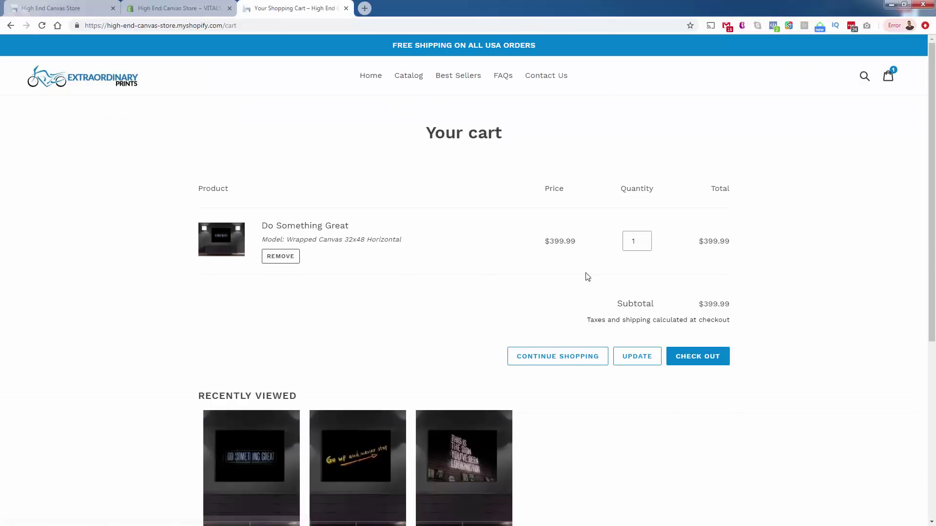
pyautogui.click(645, 274)
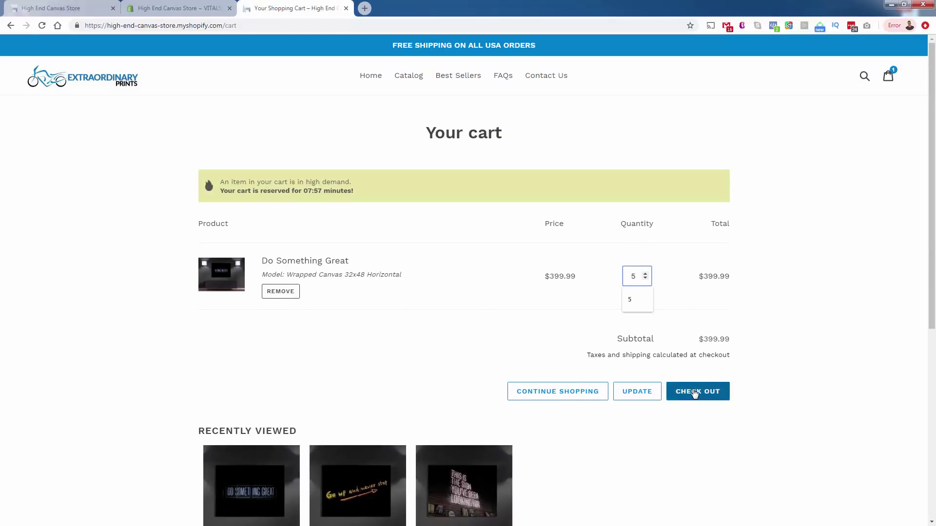
pyautogui.click(695, 394)
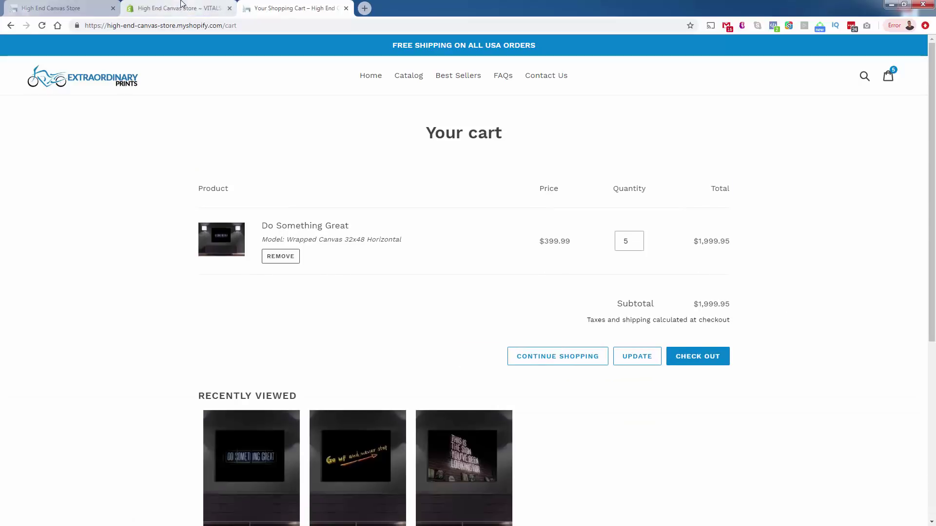
# Return to the Vitals settings, enable Change Cart Favicon and save
pyautogui.click(181, 4)
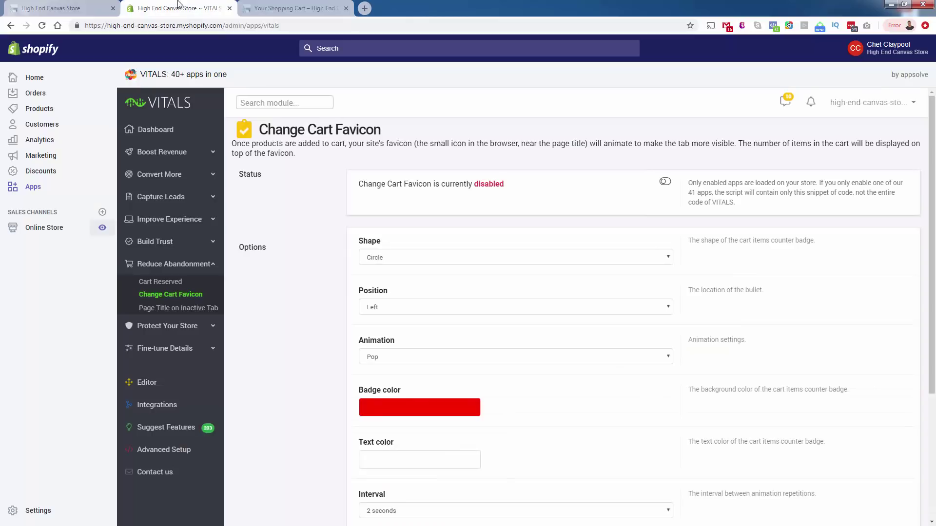
pyautogui.click(666, 183)
pyautogui.click(859, 102)
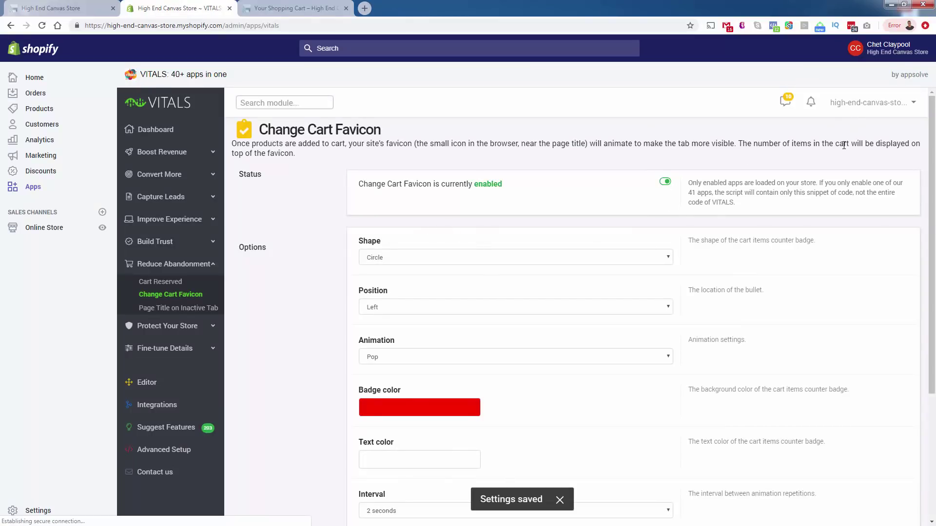
# Switch the favicon badge shape to Rectangle and back to Circle, and save the settings
pyautogui.scroll(-1, 316, 264)
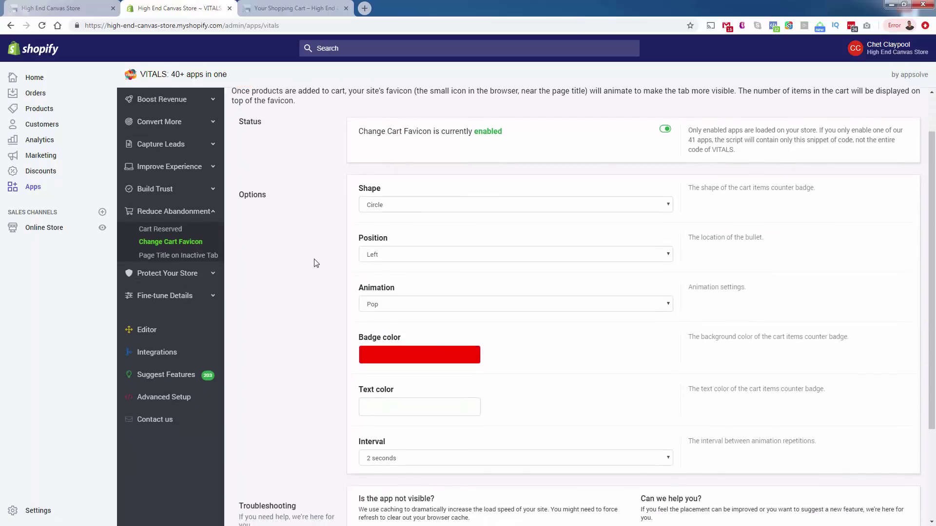
pyautogui.scroll(-3, 316, 264)
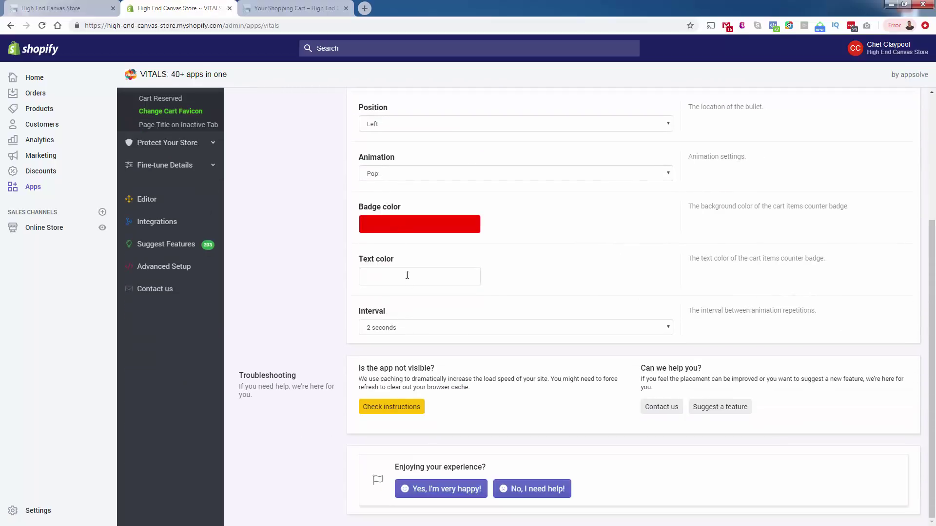
pyautogui.scroll(4, 478, 385)
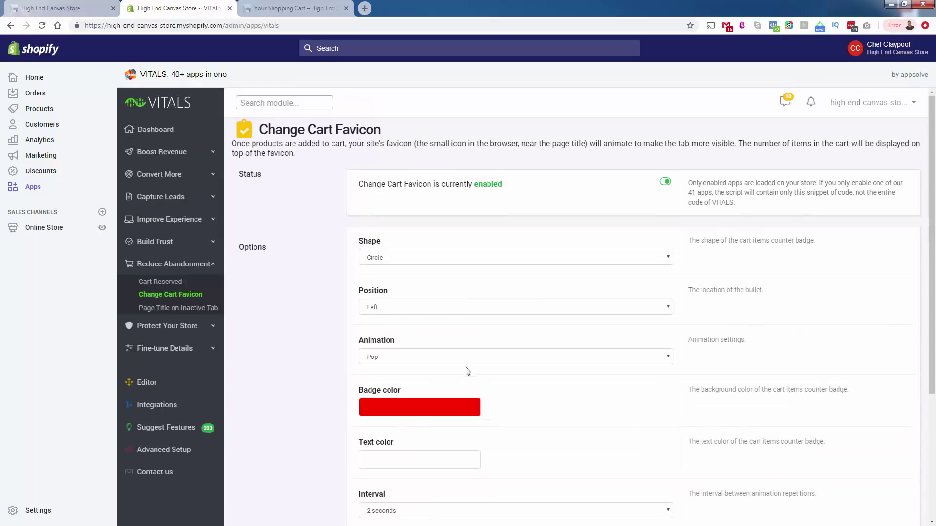
pyautogui.click(408, 257)
pyautogui.click(409, 280)
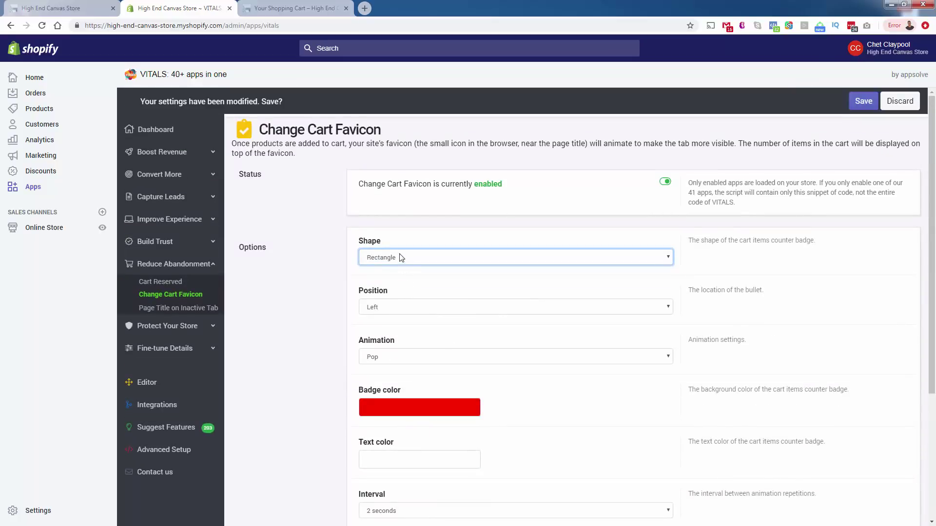
pyautogui.click(402, 258)
pyautogui.click(385, 270)
pyautogui.click(863, 100)
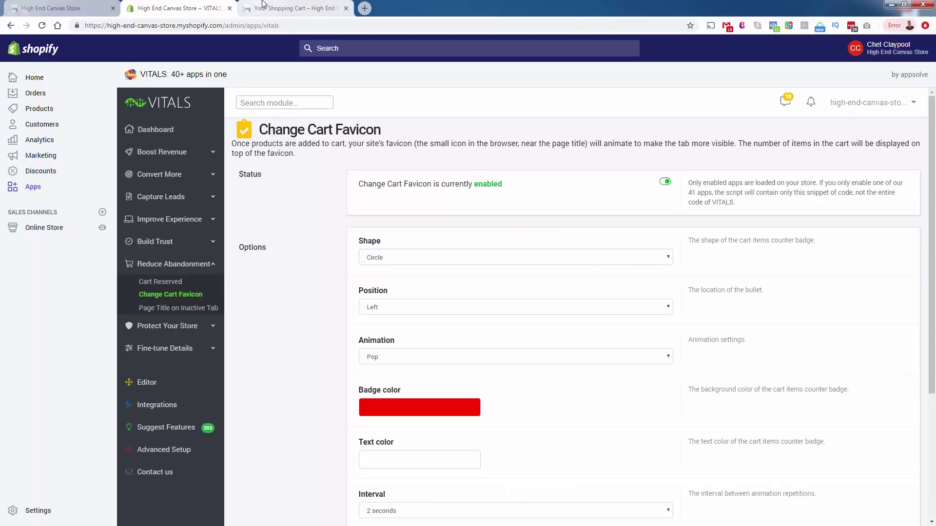
# Open the storefront cart and reload it to check the Change Cart Favicon badge
pyautogui.click(295, 8)
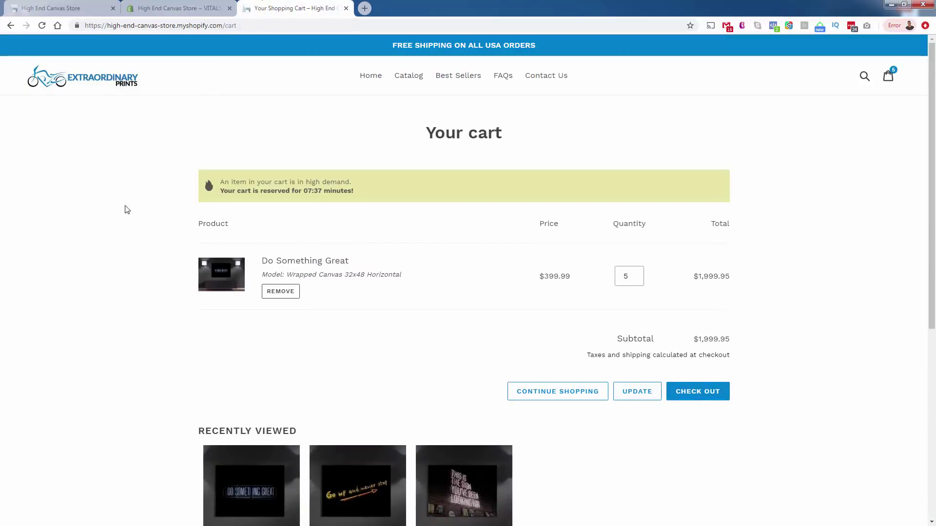
pyautogui.press('F5')
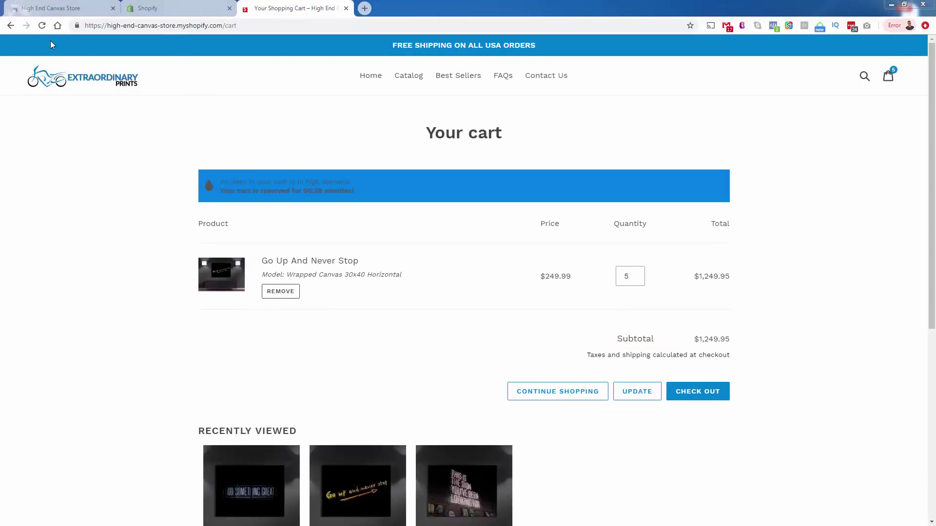
pyautogui.click(43, 29)
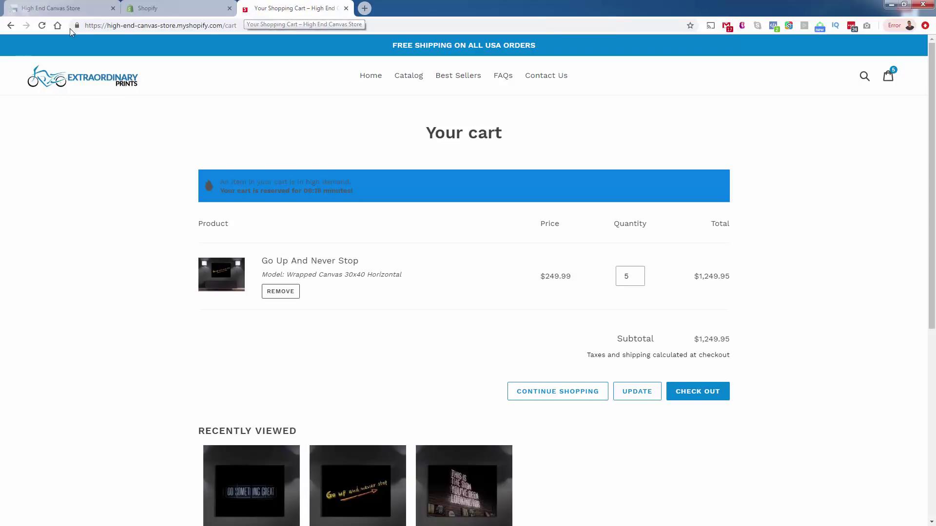
pyautogui.click(42, 25)
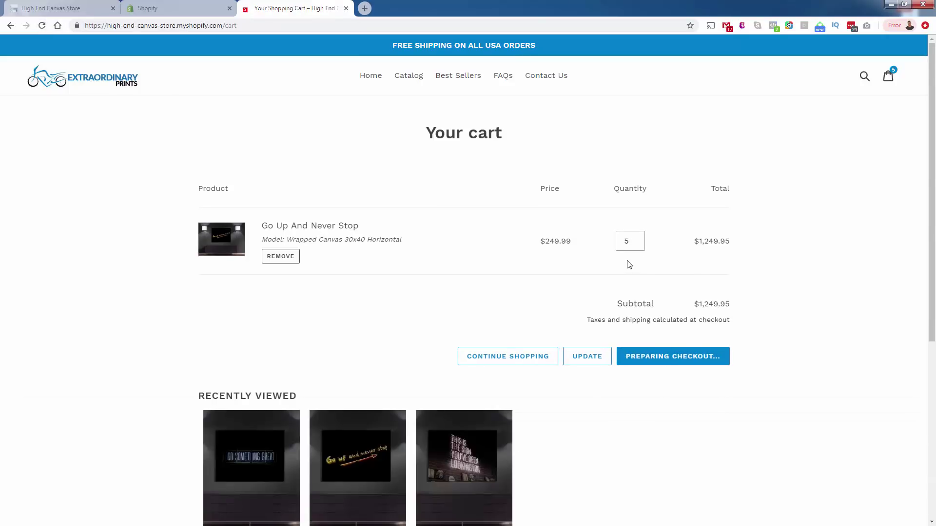
# Update the cart quantity of Go Up And Never Stop to 10 and finally to 7, checking the favicon badge from another tab
pyautogui.click(638, 279)
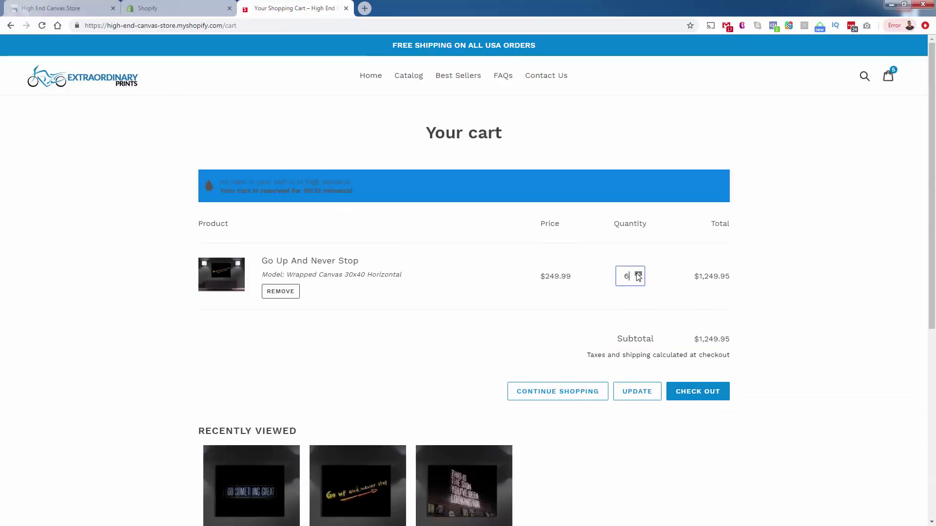
pyautogui.click(655, 390)
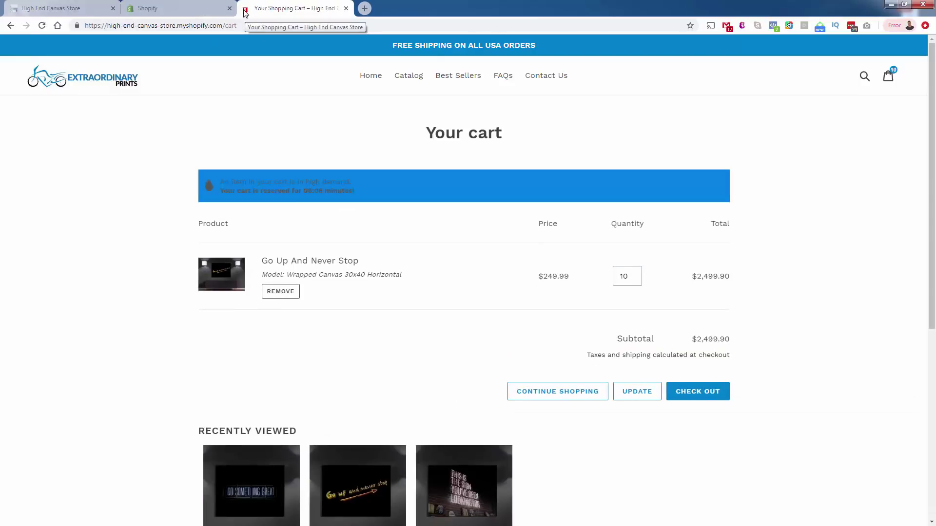
pyautogui.click(635, 279)
pyautogui.click(635, 279)
pyautogui.click(636, 279)
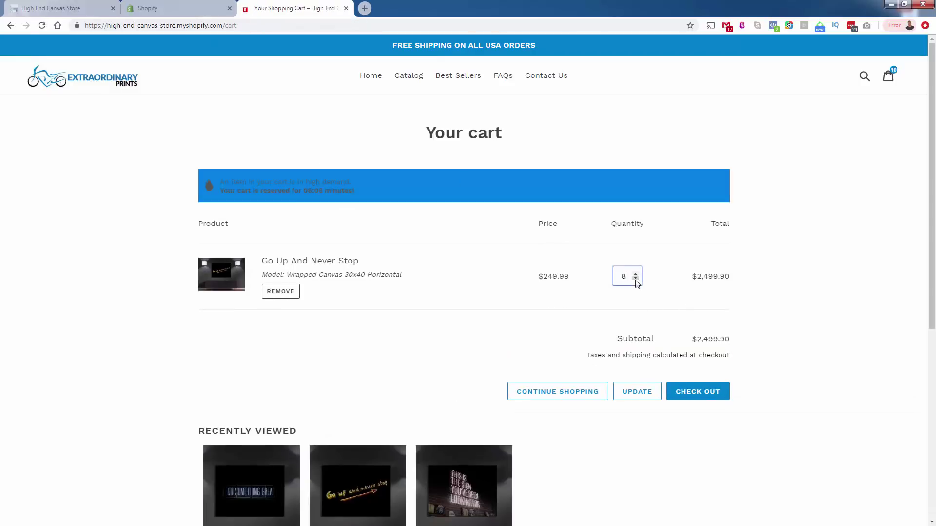
pyautogui.click(634, 390)
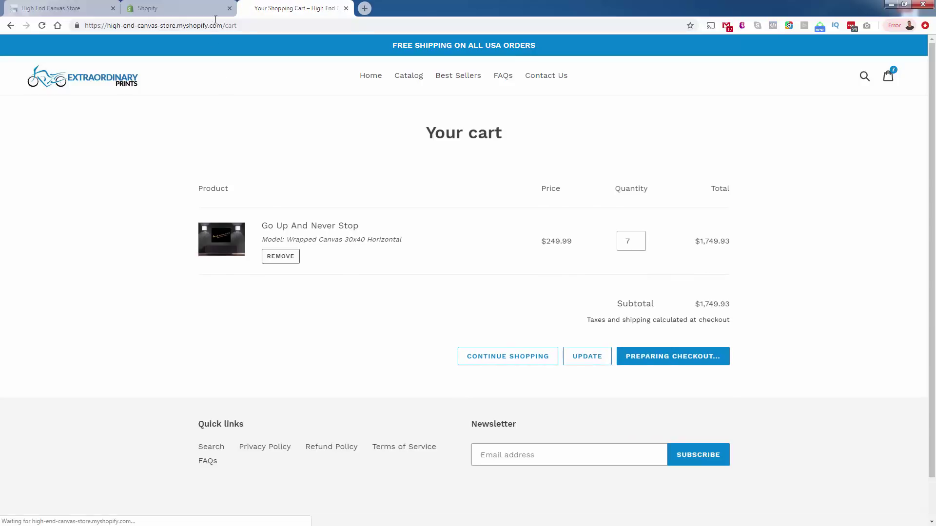
pyautogui.click(170, 9)
pyautogui.click(325, 7)
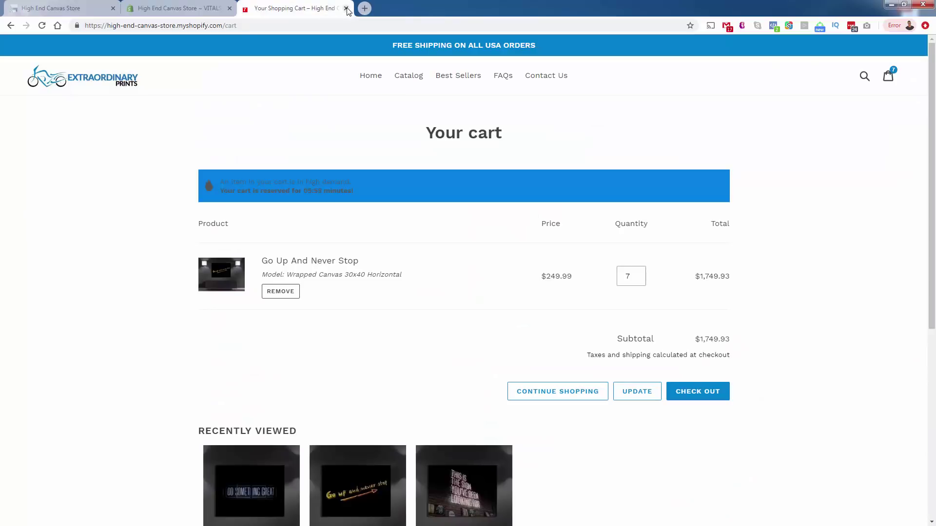
# Return to the Vitals settings, enable Page Title on Inactive Tab and save
pyautogui.hotkey('ctrl', 'shift', 'Tab')
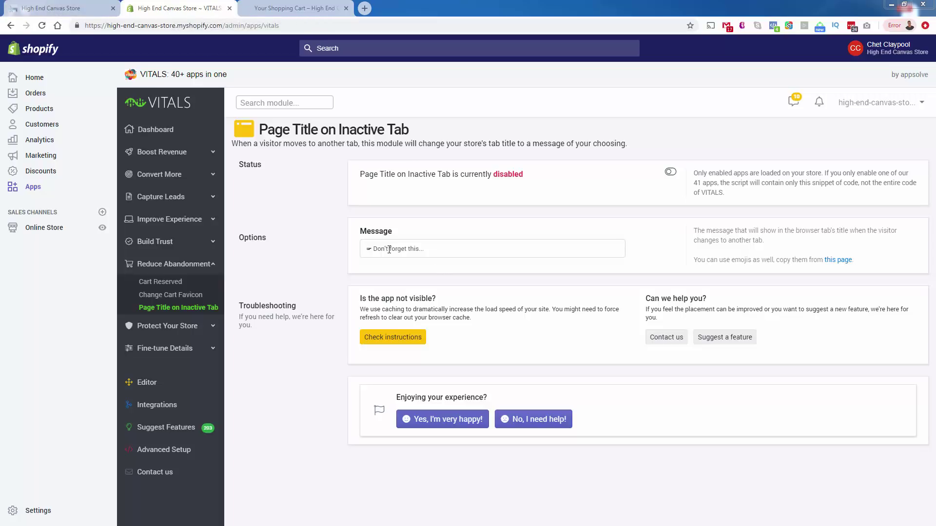
pyautogui.click(435, 253)
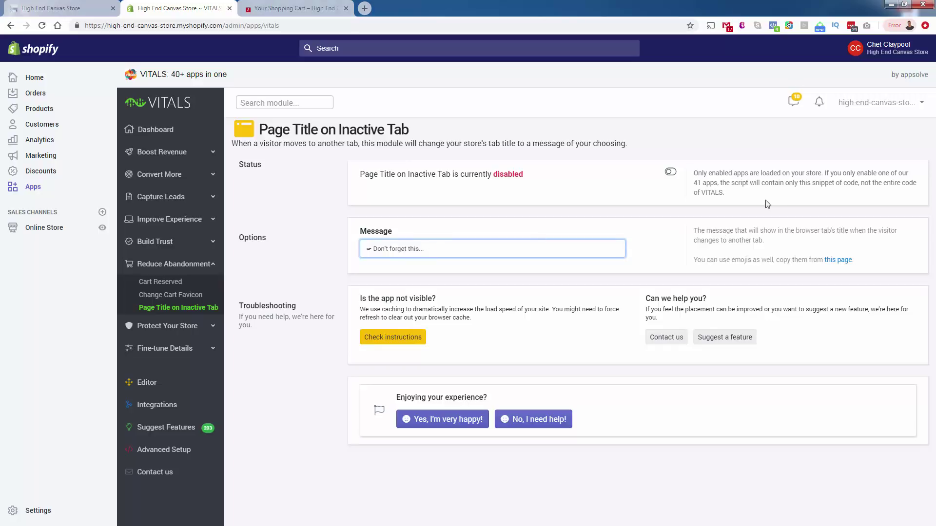
pyautogui.click(671, 171)
pyautogui.click(873, 104)
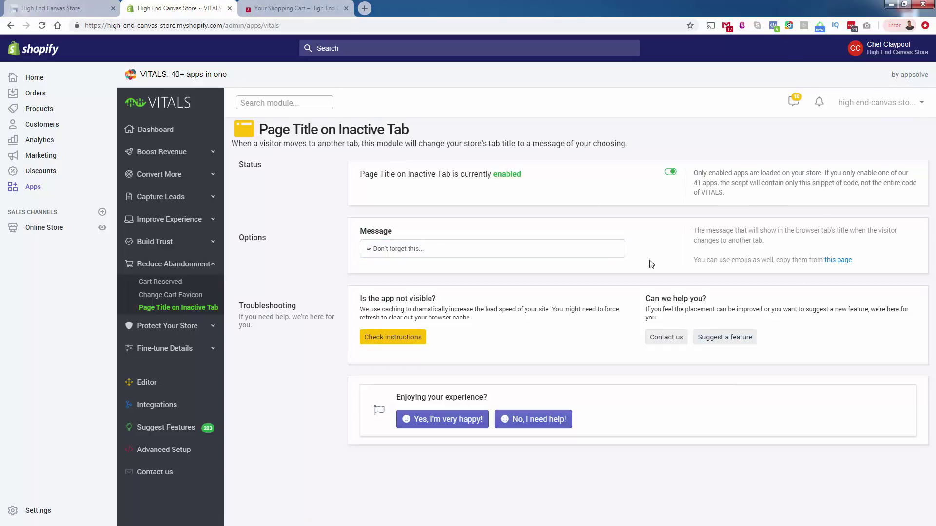
# Go back to the Do Something Great product page and check its inactive title while entering facebook.com in a new tab
pyautogui.click(288, 4)
pyautogui.hotkey('alt', 'Left')
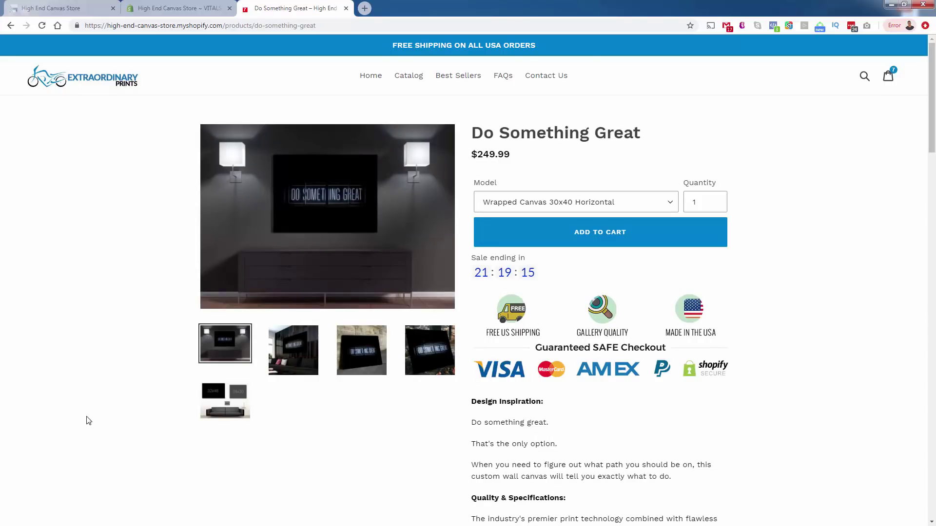
pyautogui.hotkey('ctrl', 't')
pyautogui.write('facebook.com')
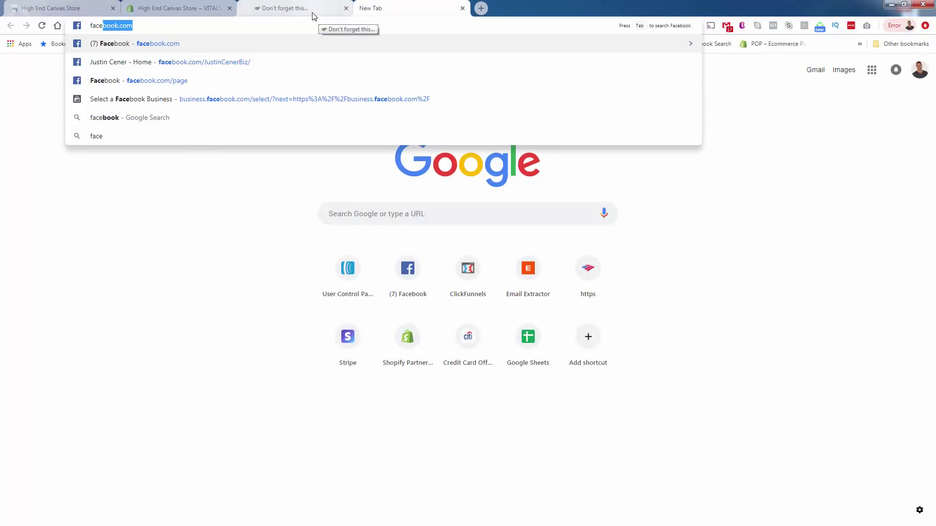
pyautogui.click(282, 8)
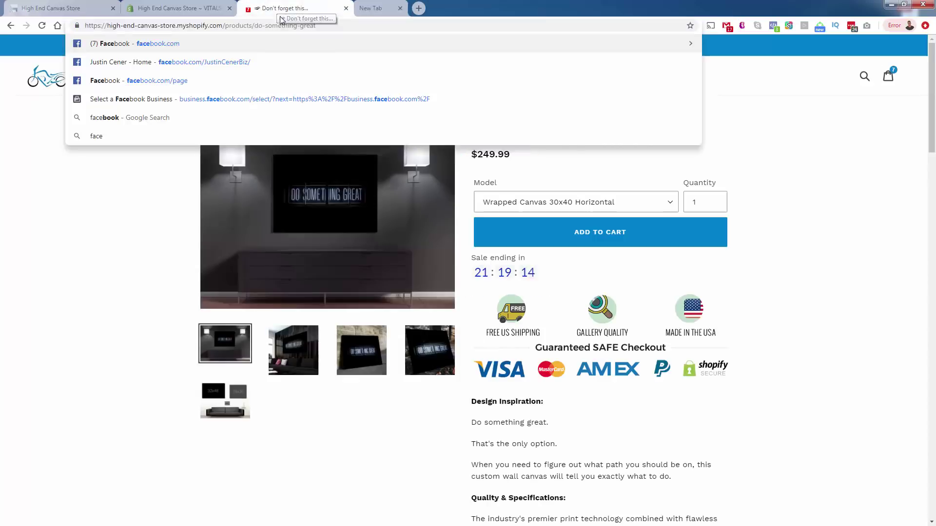
# Switch among the product page, a blank new tab and the Vitals settings to recheck the inactive page title
pyautogui.hotkey('ctrl', 't')
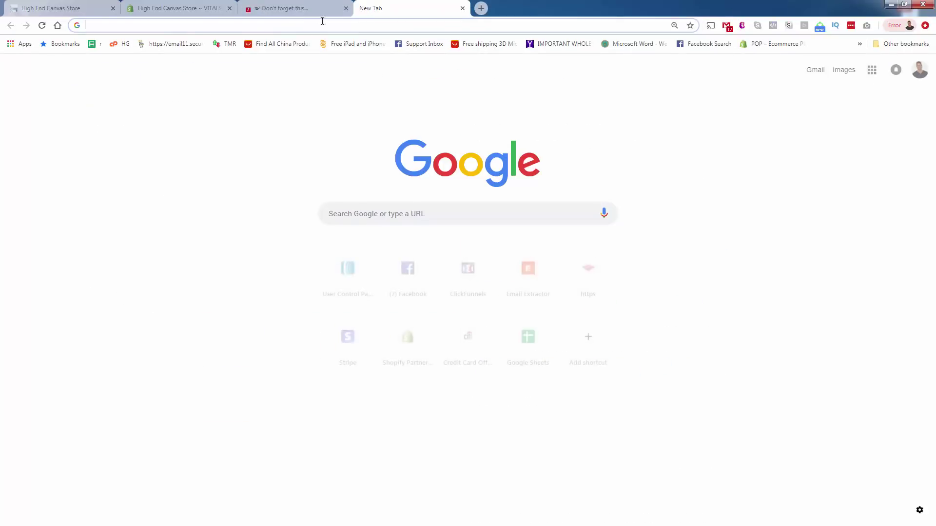
pyautogui.hotkey('ctrl', 'w')
pyautogui.hotkey('ctrl', 'shift', 'Tab')
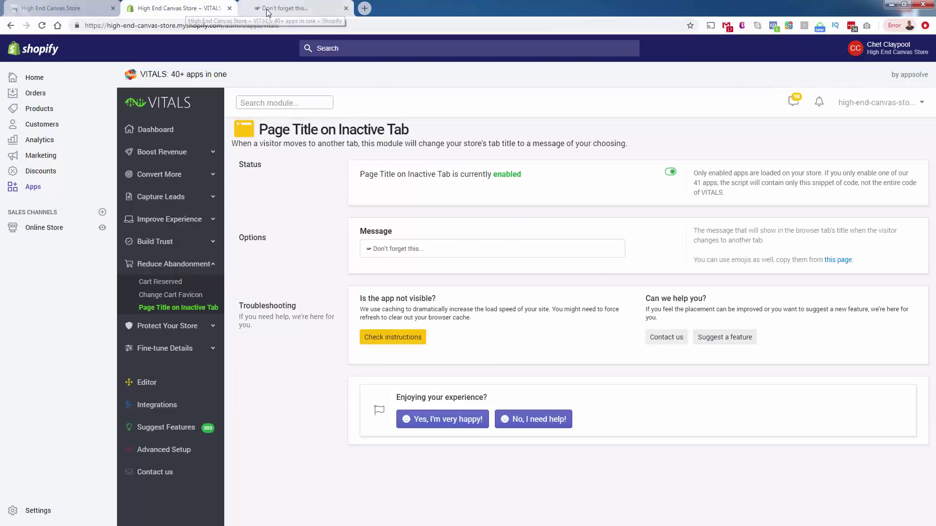
pyautogui.click(267, 10)
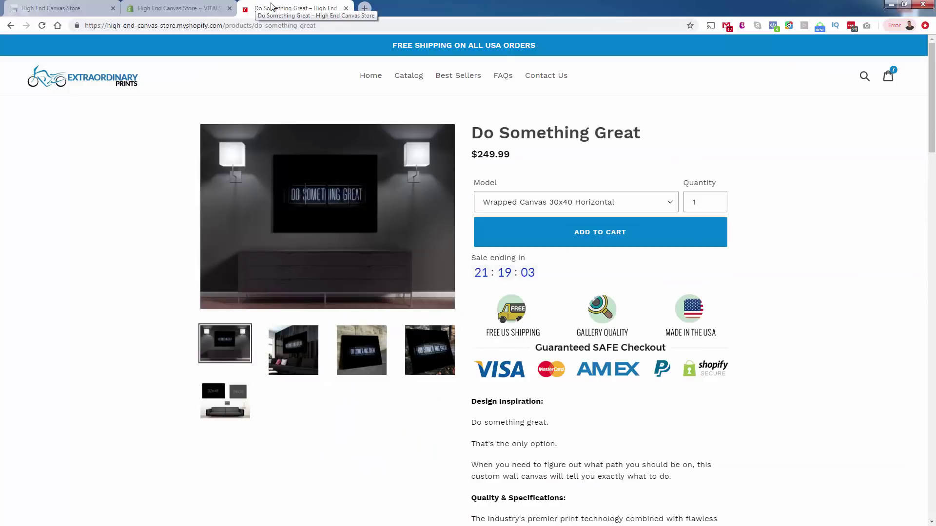
pyautogui.hotkey('ctrl', 'shift', 'Tab')
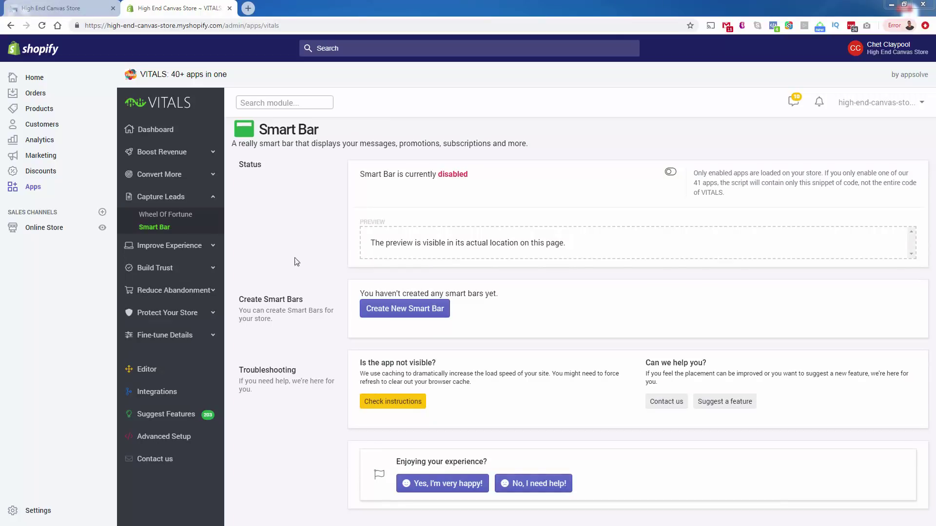
# Enable the Smart Bar module and save, and open an online store preview while choosing a new bar's type
pyautogui.click(671, 172)
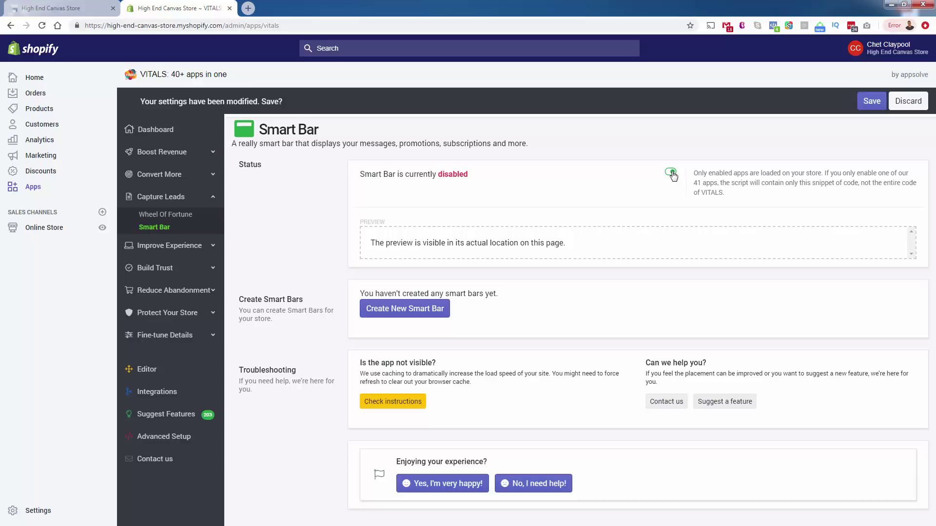
pyautogui.click(871, 103)
pyautogui.click(397, 316)
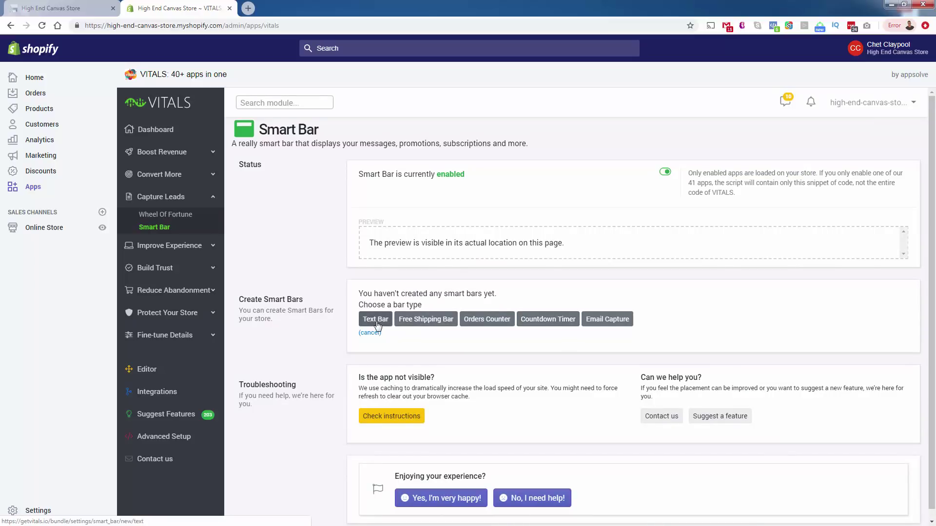
pyautogui.click(102, 228)
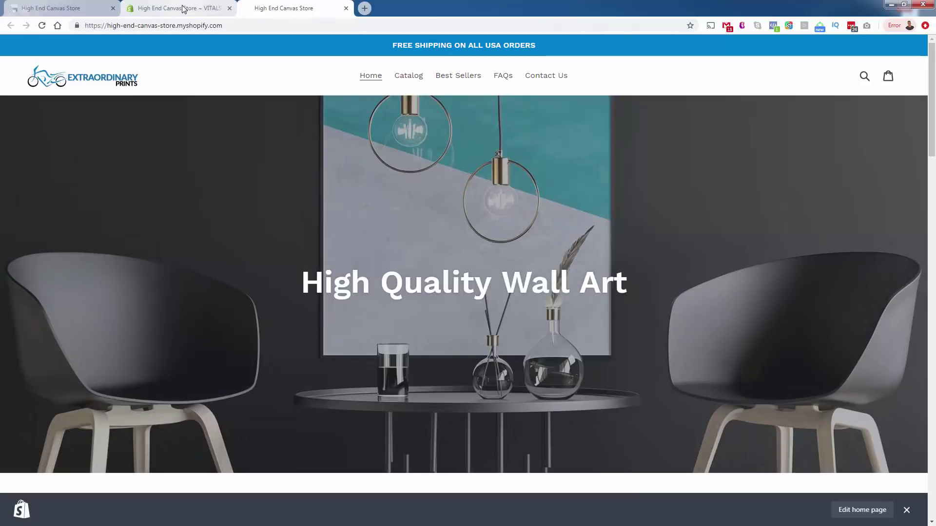
pyautogui.click(184, 9)
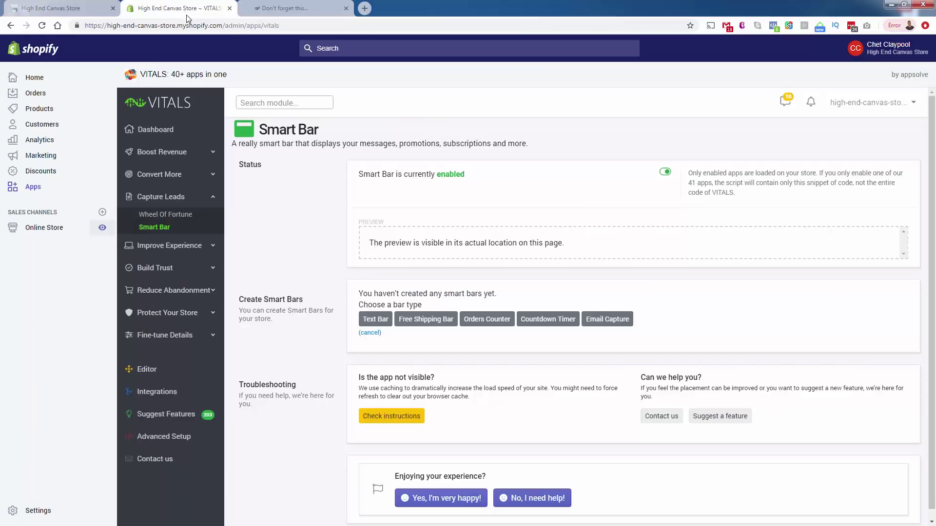
# Create a text bar with the message "This is some sample text for an announcement!" at the Bottom position, save, and return to the Smart Bars list
pyautogui.click(381, 325)
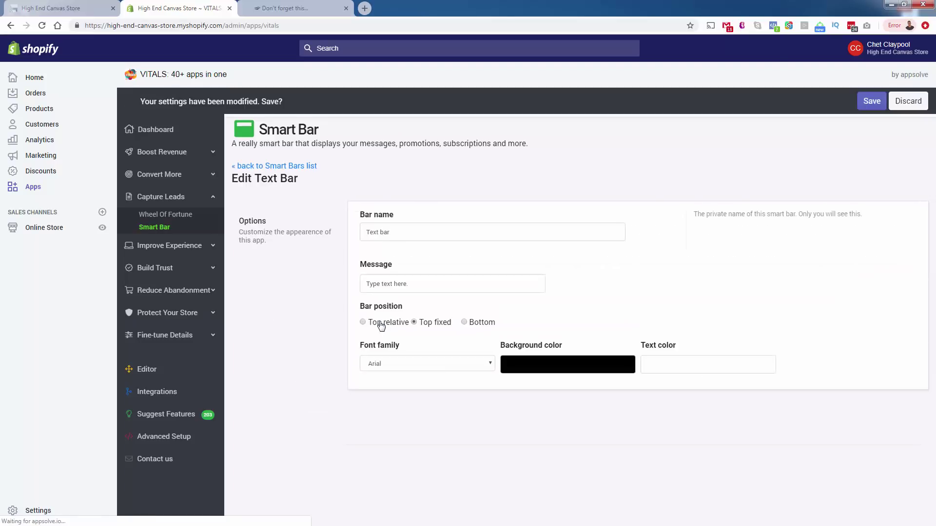
pyautogui.click(401, 284)
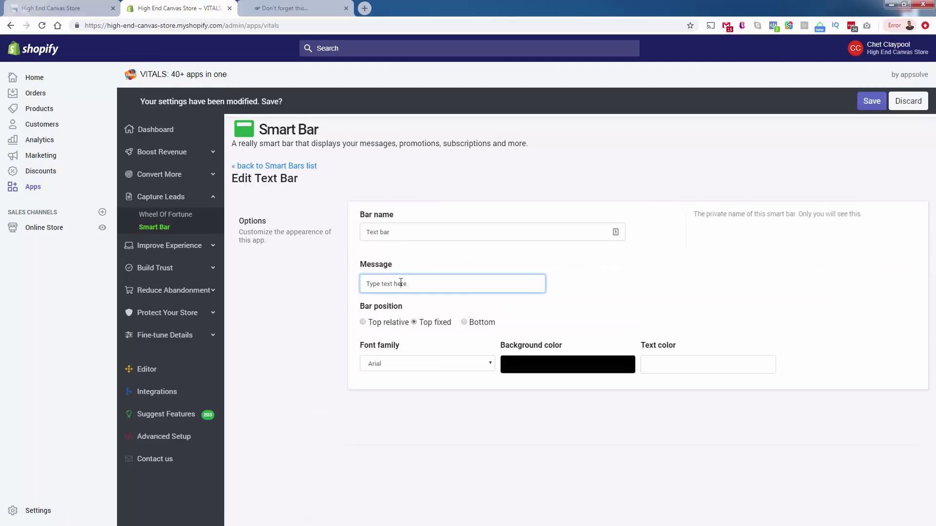
pyautogui.write('This is asome sample text for an announcement!')
pyautogui.click(465, 323)
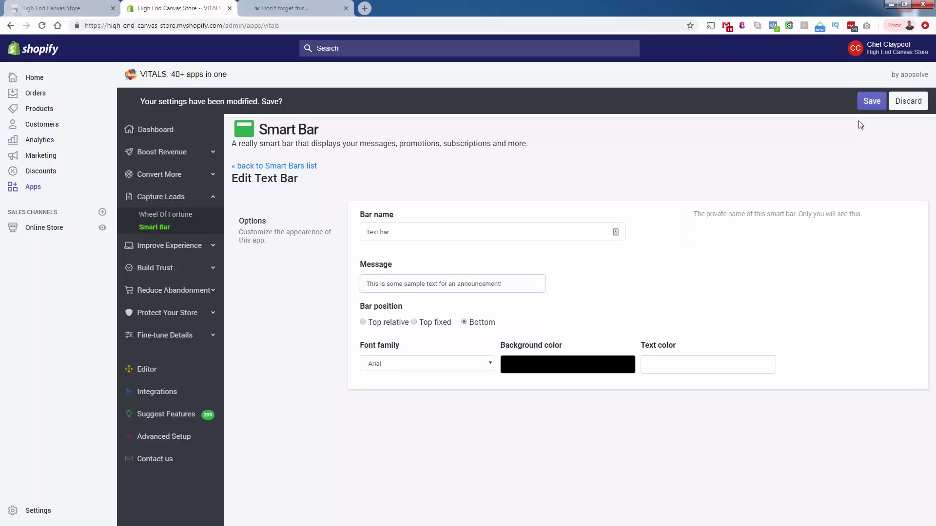
pyautogui.click(870, 103)
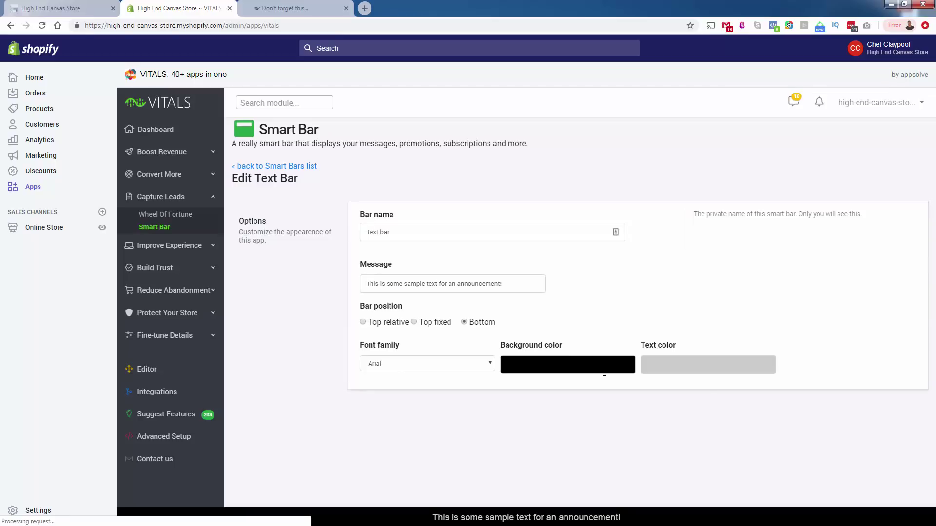
pyautogui.click(254, 167)
pyautogui.scroll(-1, 298, 200)
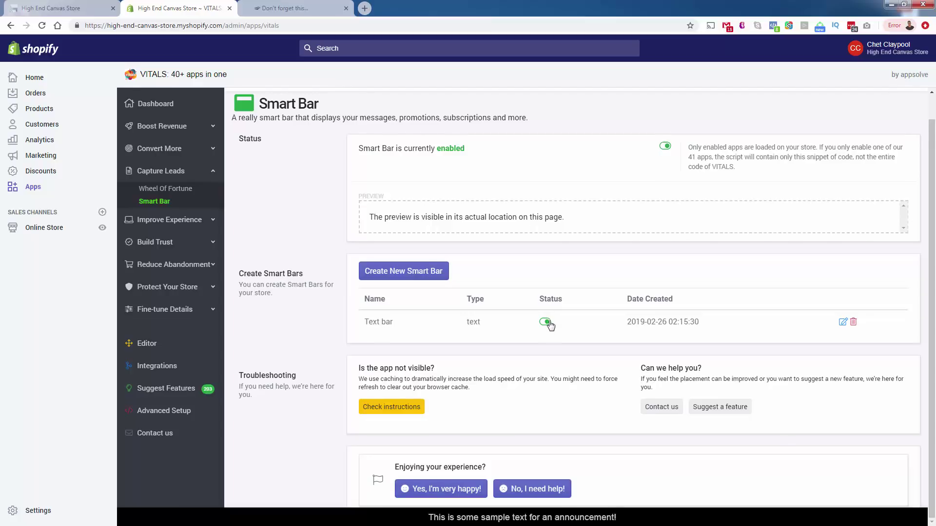
pyautogui.scroll(1, 546, 324)
# Check the announcement bar on the storefront's Catalog and Work Harder product pages
pyautogui.click(325, 5)
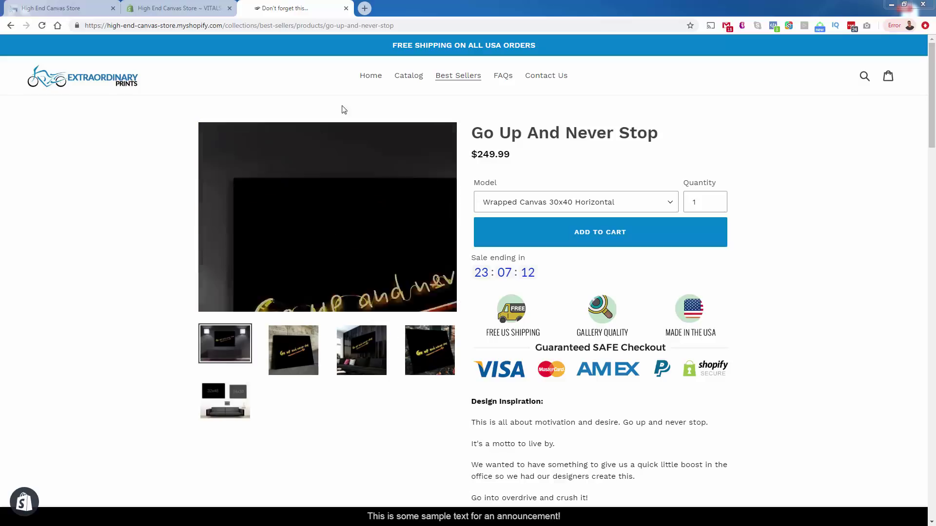
pyautogui.click(410, 76)
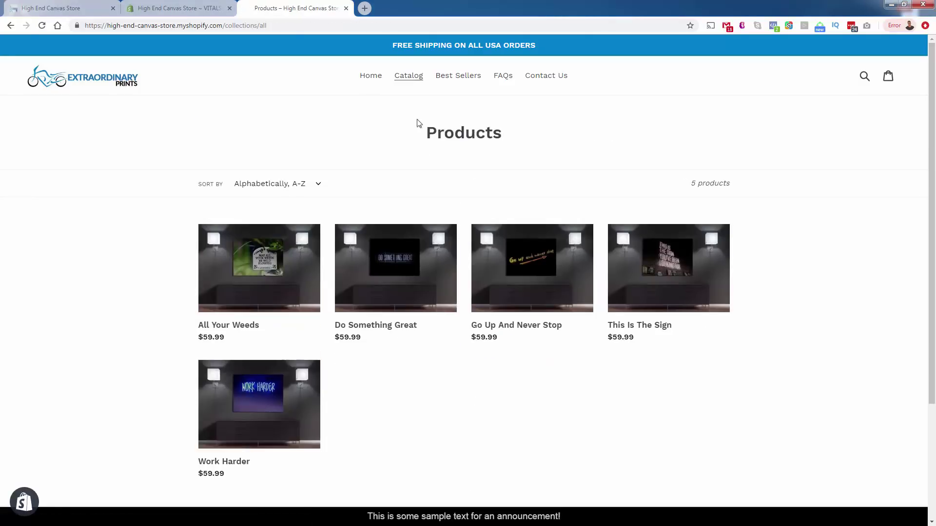
pyautogui.click(253, 405)
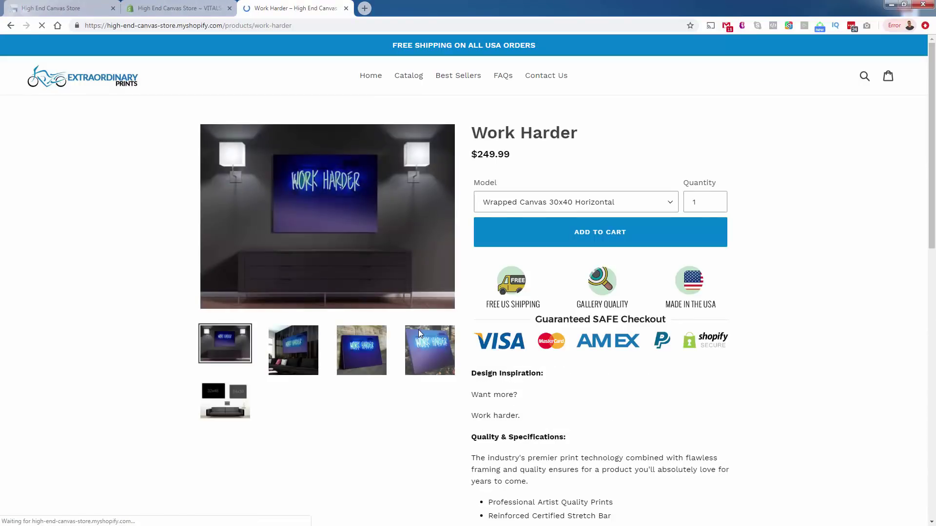
# Open the Text bar's edit settings in Vitals and compare them with the Work Harder storefront page
pyautogui.click(178, 9)
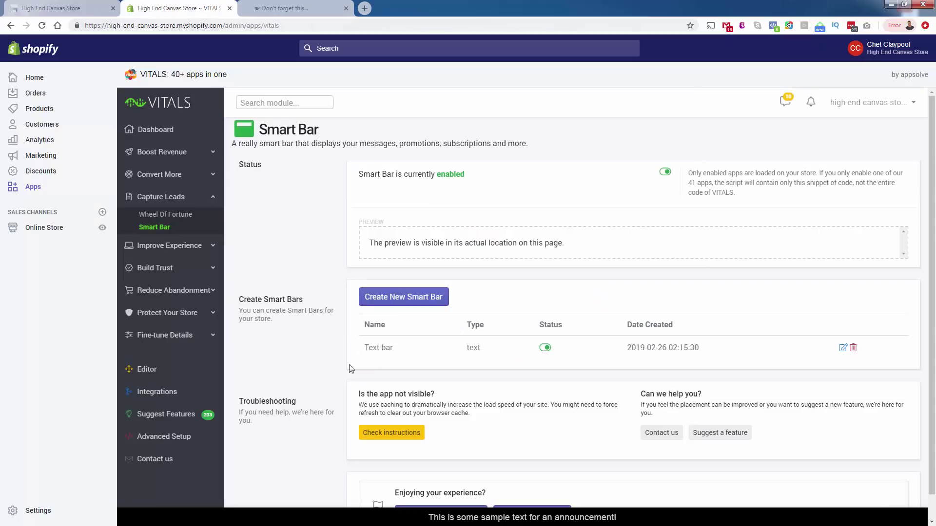
pyautogui.click(843, 347)
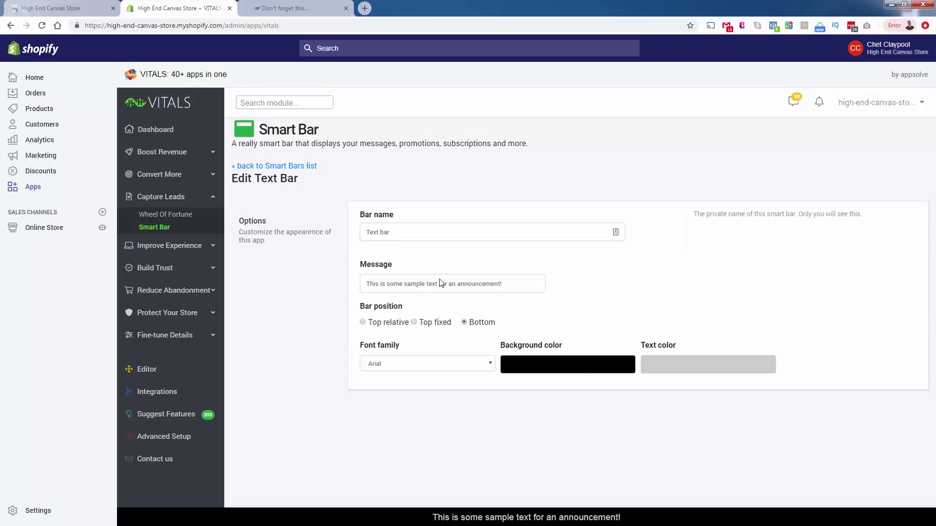
pyautogui.click(280, 8)
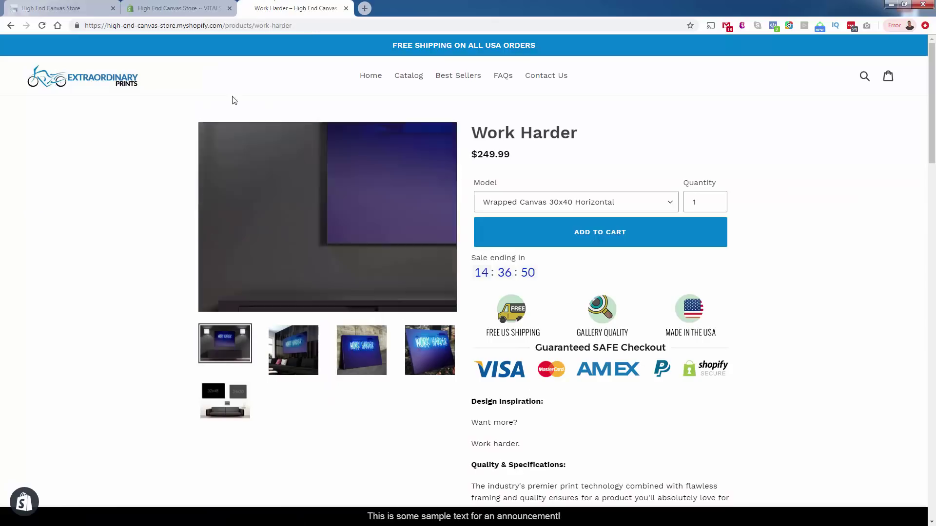
pyautogui.click(212, 3)
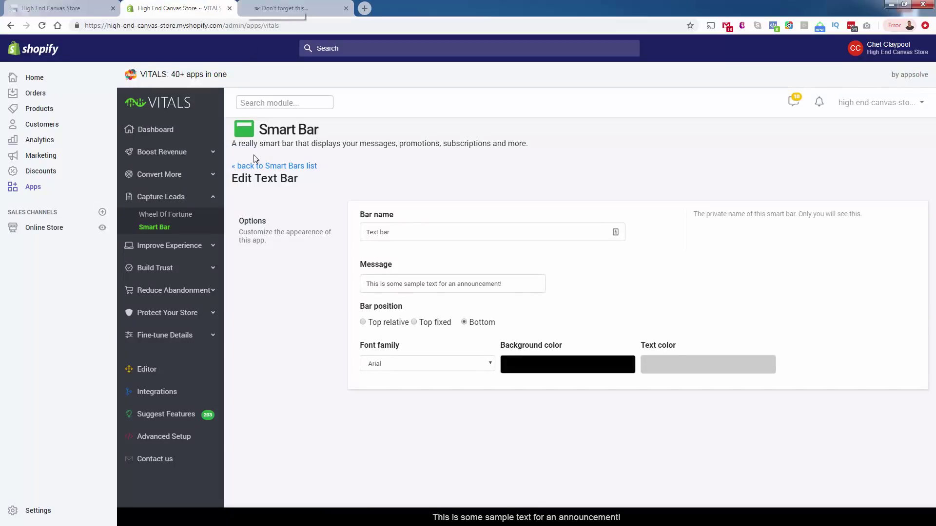
# Leave the Text bar's edit settings, enable the Cookies Bar module and save
pyautogui.click(260, 167)
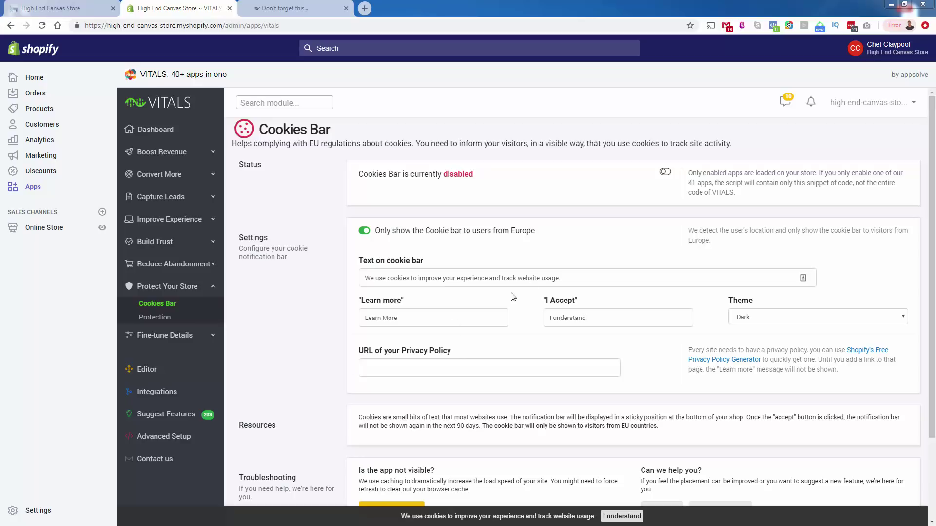
pyautogui.click(665, 172)
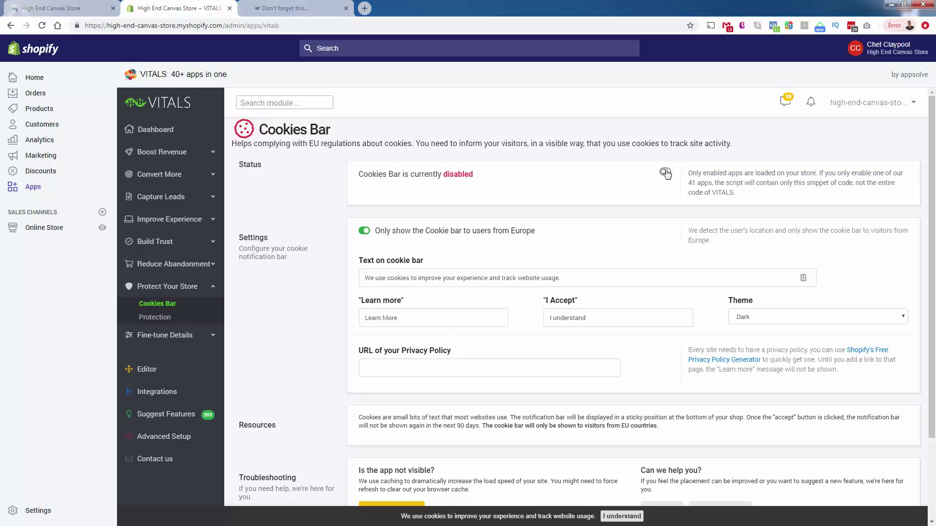
pyautogui.click(867, 102)
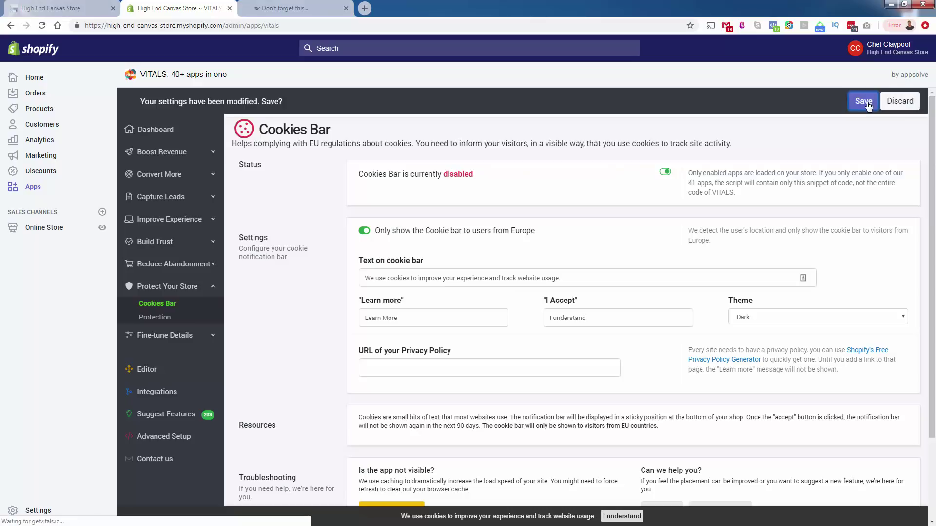
# Copy the Privacy Policy link address from the storefront's footer into the Cookies Bar's privacy policy URL and save
pyautogui.click(432, 366)
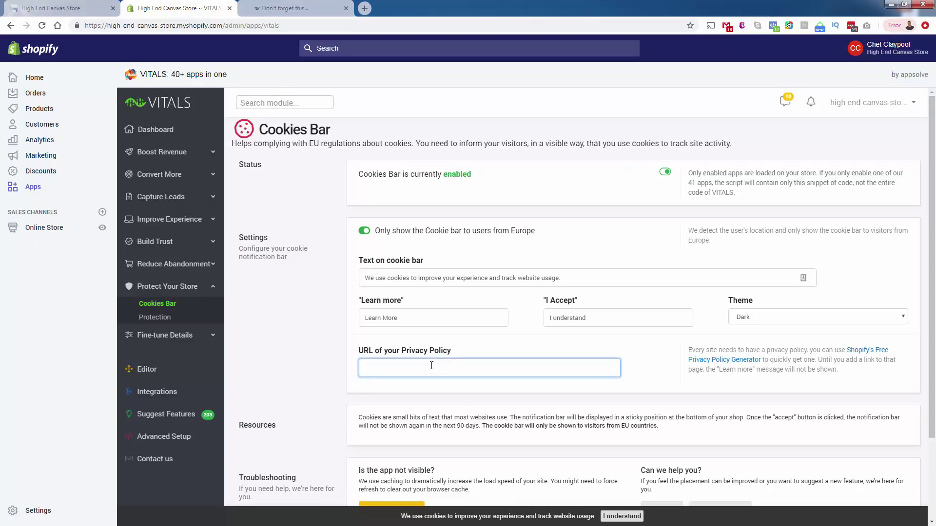
pyautogui.click(54, 8)
pyautogui.scroll(-5, 342, 292)
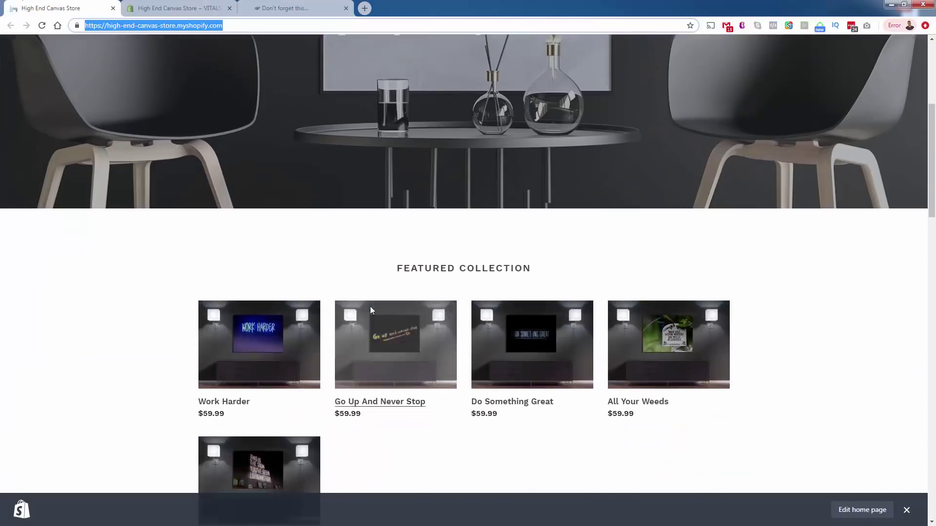
pyautogui.scroll(-10, 370, 307)
pyautogui.click(263, 404)
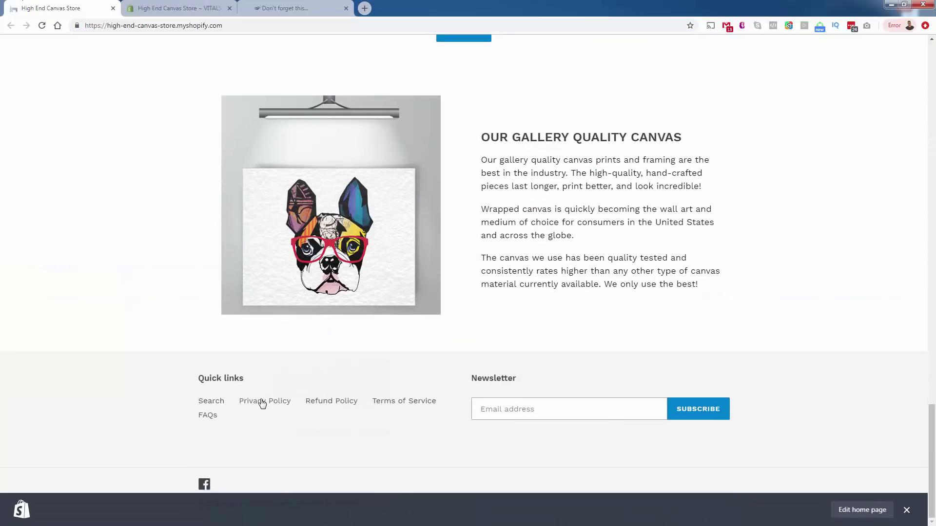
pyautogui.rightClick(262, 403)
pyautogui.click(283, 456)
pyautogui.click(175, 8)
pyautogui.hotkey('ctrl', 'v')
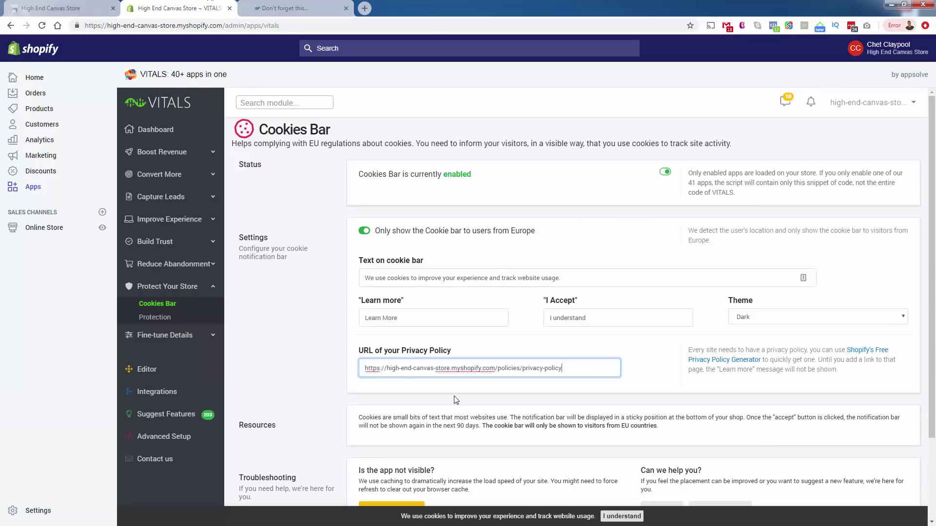
pyautogui.click(864, 101)
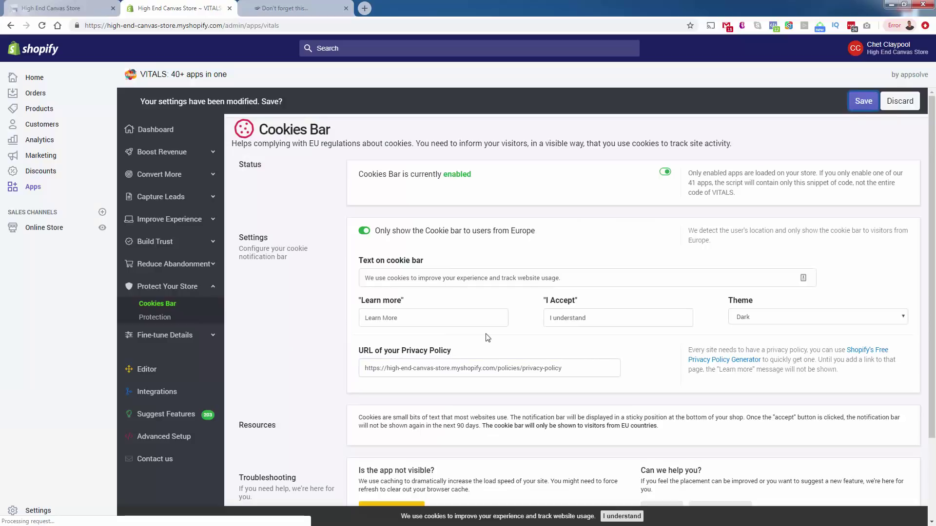
# Read the Cookies Bar's Resources note about where and to which visitors the cookie bar is shown
pyautogui.scroll(-2, 318, 363)
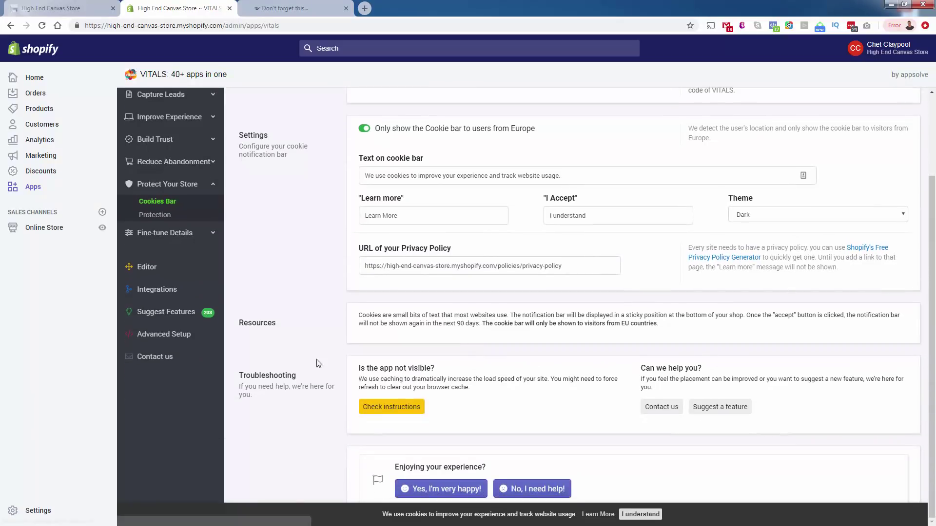
pyautogui.tripleClick(481, 330)
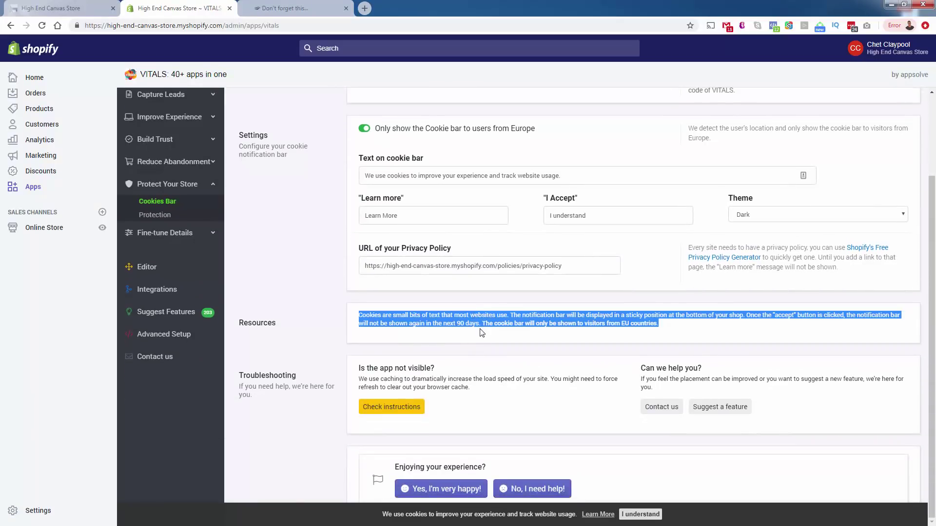
pyautogui.moveTo(482, 333); pyautogui.dragTo(672, 336)
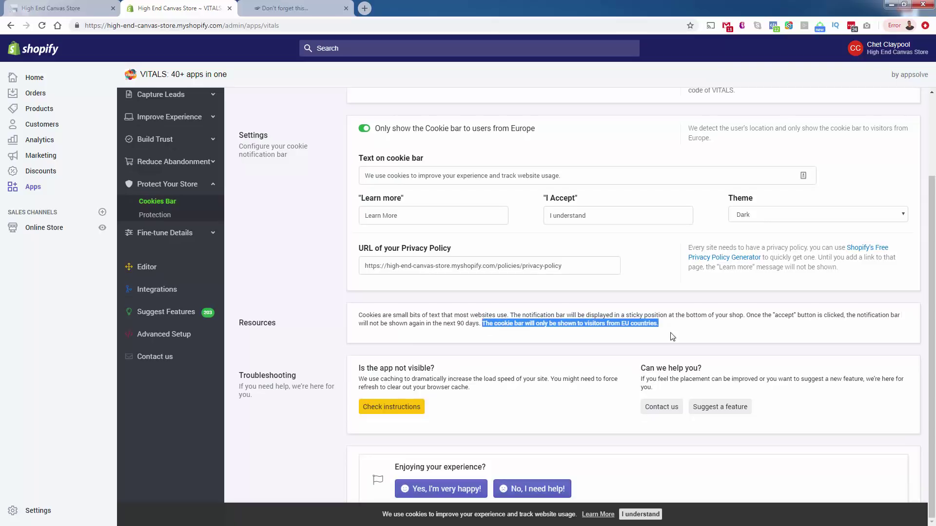
pyautogui.click(646, 324)
pyautogui.moveTo(654, 324); pyautogui.dragTo(545, 324)
pyautogui.click(545, 323)
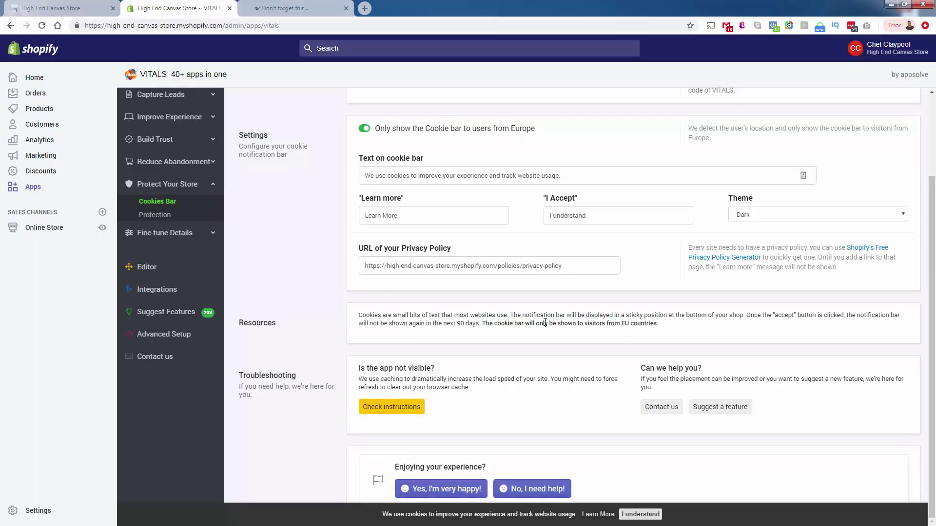
pyautogui.scroll(2, 548, 351)
pyautogui.scroll(-2, 548, 351)
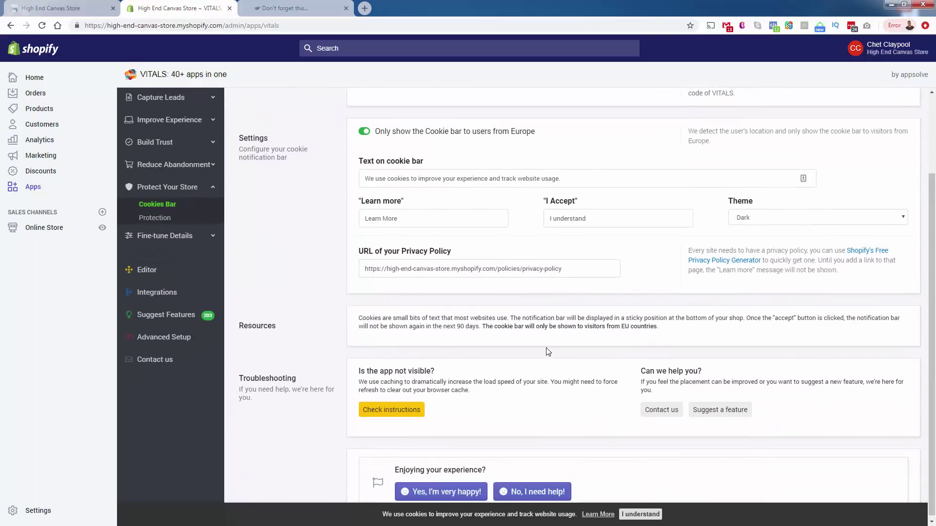
pyautogui.scroll(2, 548, 351)
pyautogui.scroll(-2, 548, 351)
pyautogui.scroll(2, 548, 351)
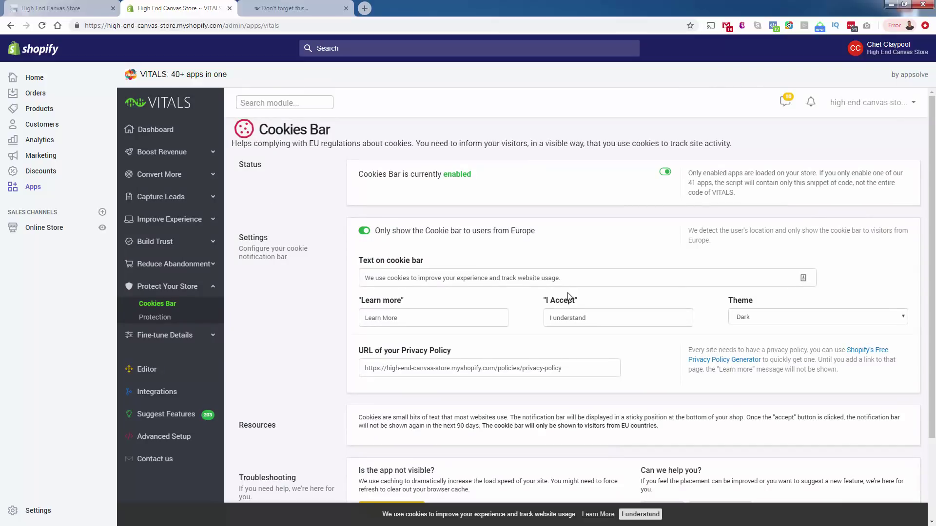
# Review the Cookies Bar's message text, label settings and module description
pyautogui.click(575, 280)
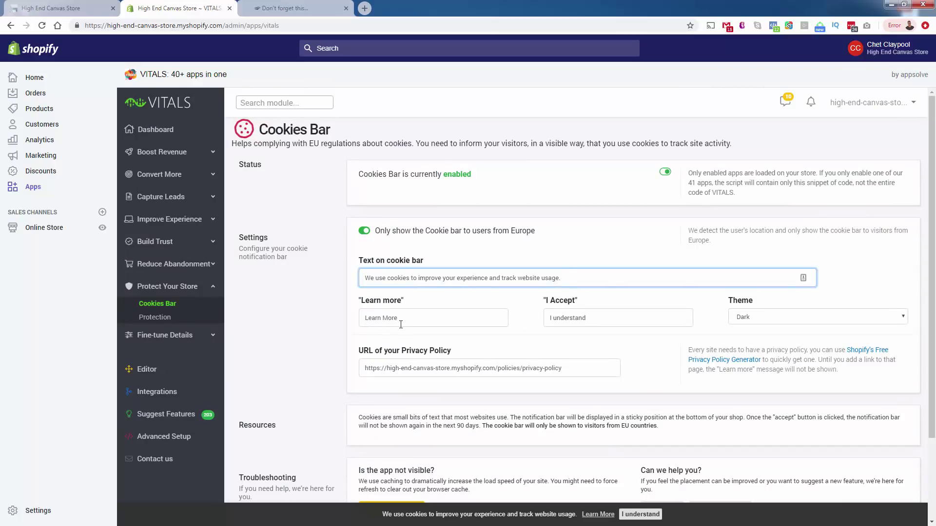
pyautogui.click(282, 333)
pyautogui.scroll(-2, 281, 333)
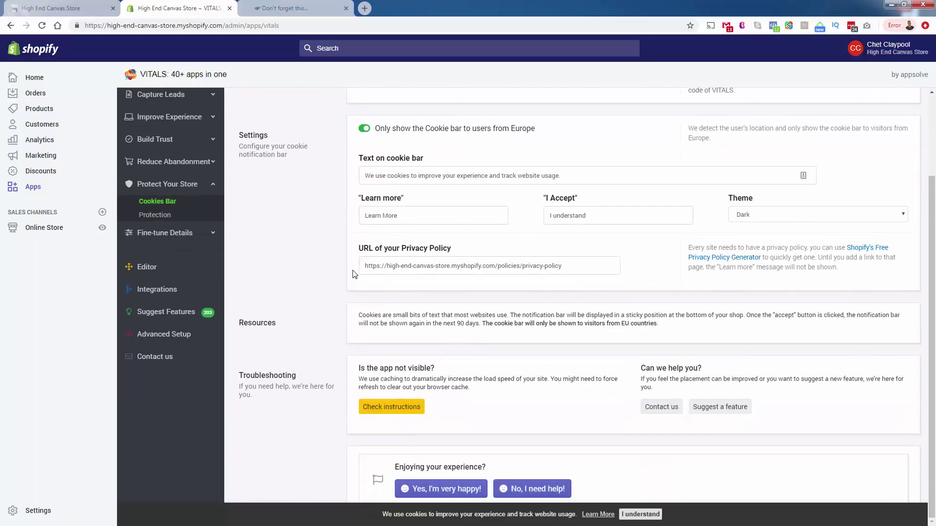
pyautogui.scroll(2, 371, 365)
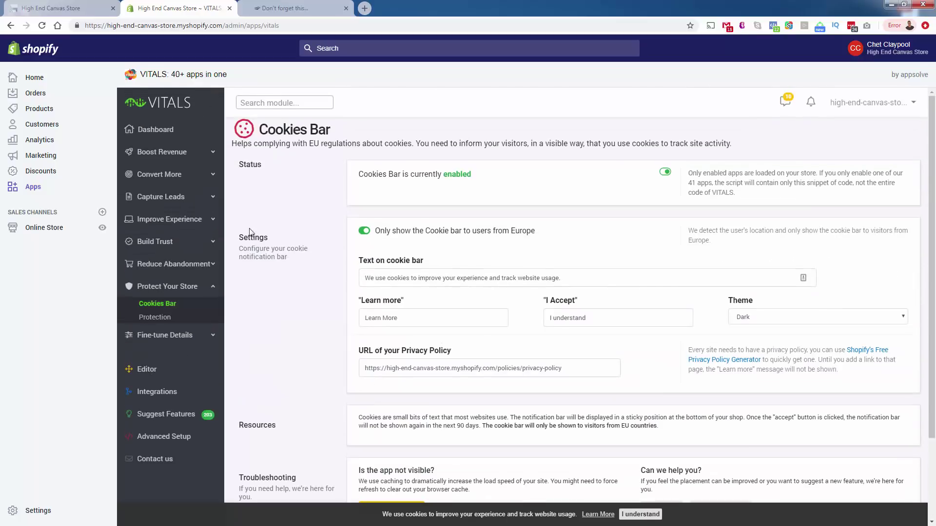
pyautogui.doubleClick(340, 143)
pyautogui.click(340, 143)
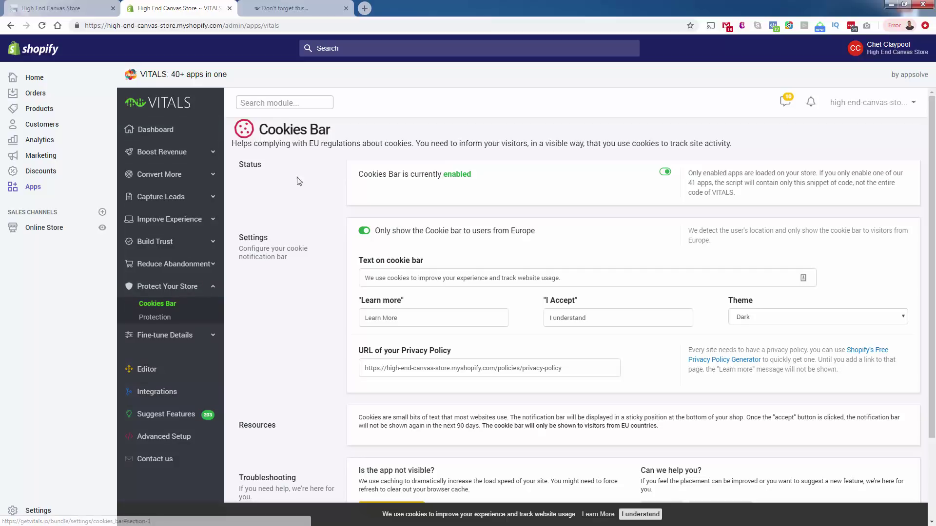
# Open the Protection module and test the context menu and new-tab opening of the product image on the storefront's All Your Weeds page
pyautogui.click(155, 317)
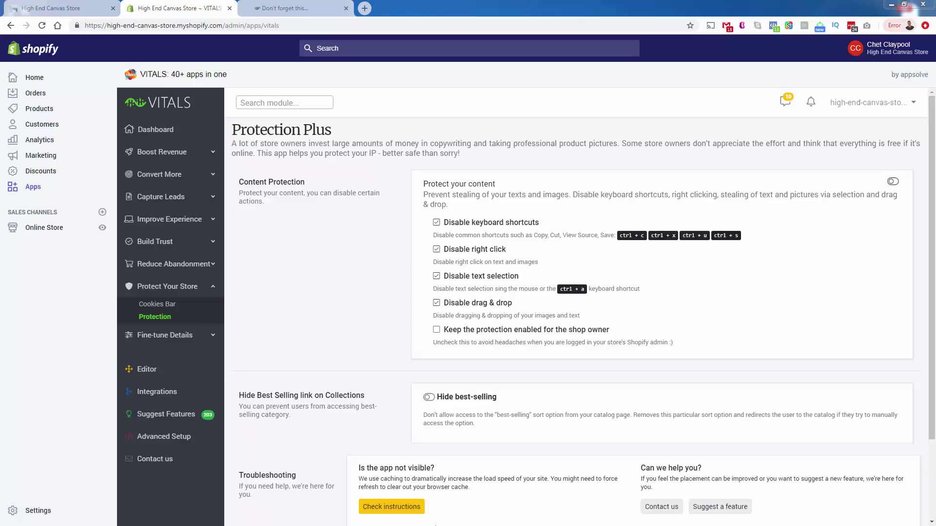
pyautogui.click(77, 7)
pyautogui.scroll(8, 334, 464)
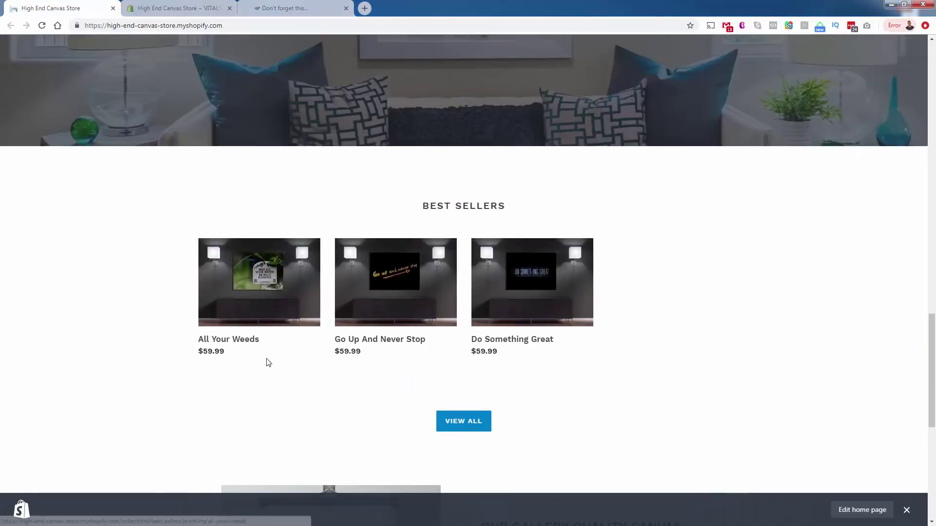
pyautogui.click(258, 289)
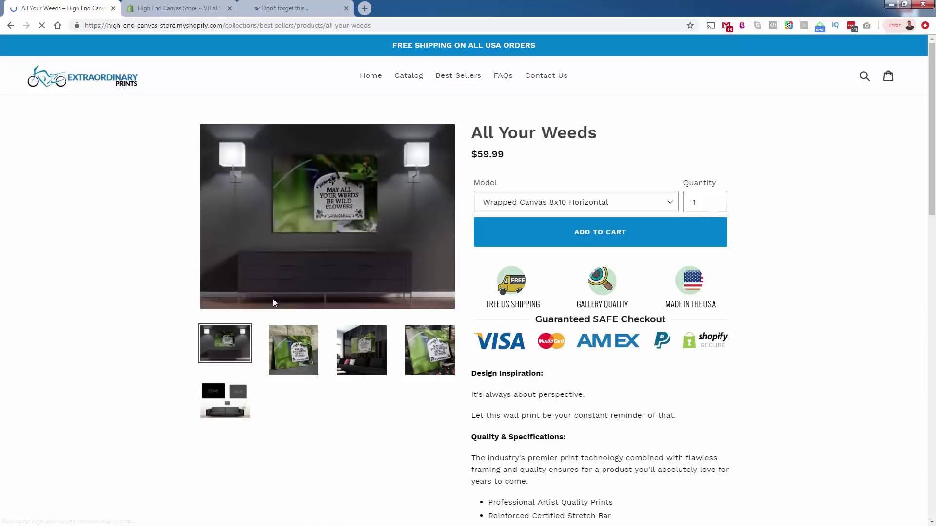
pyautogui.rightClick(351, 193)
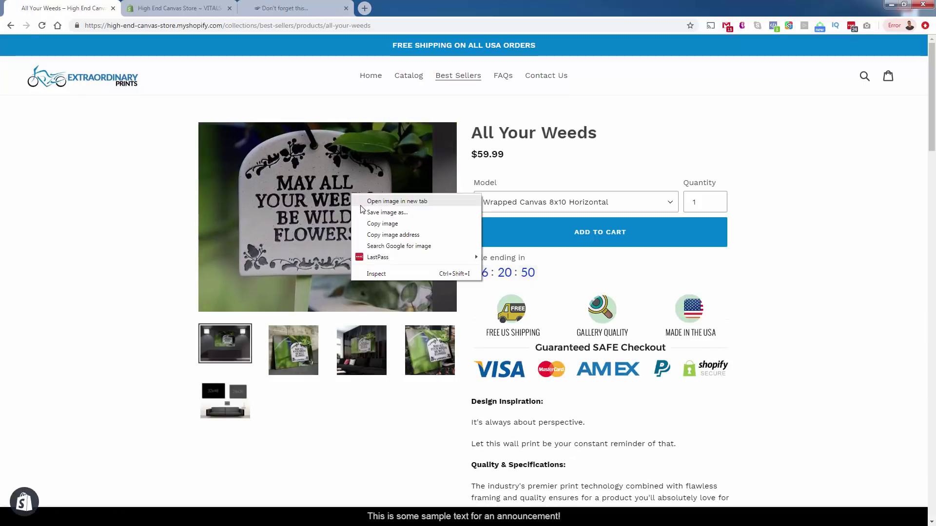
pyautogui.click(361, 203)
pyautogui.click(186, 6)
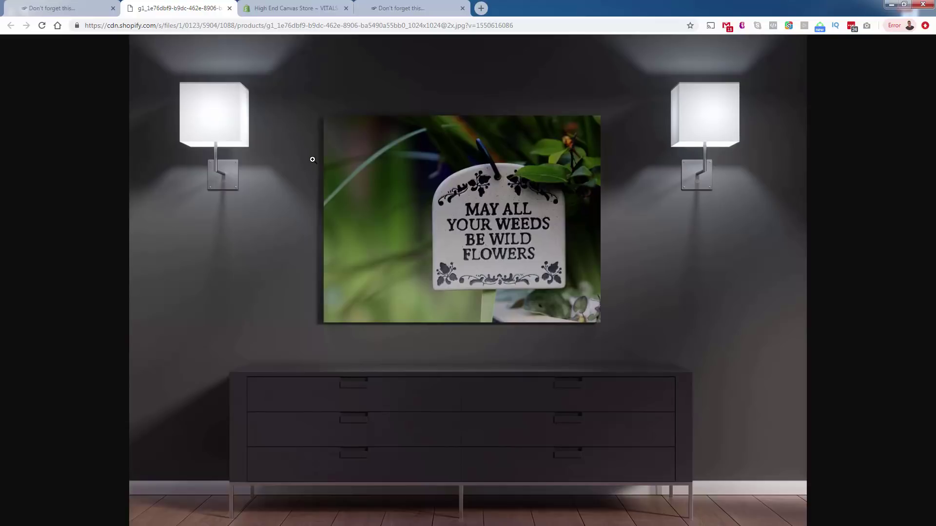
pyautogui.rightClick(296, 176)
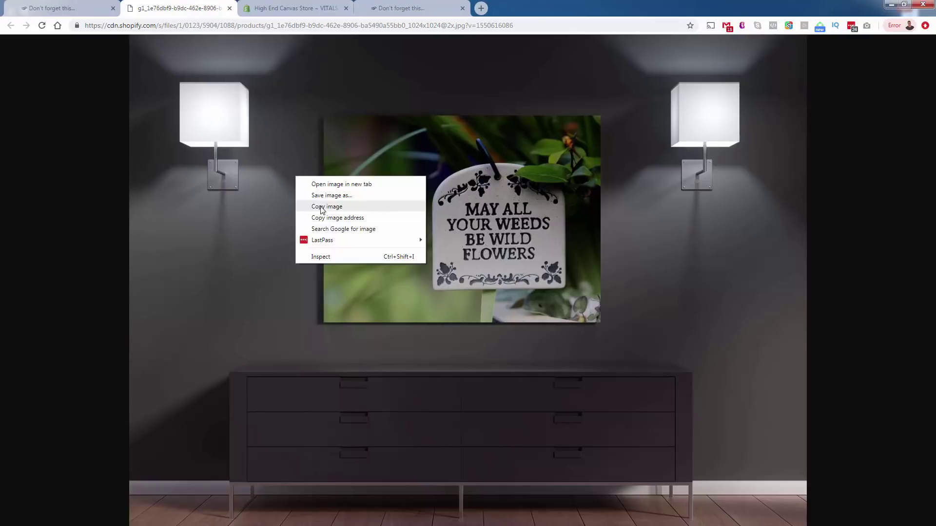
pyautogui.click(228, 9)
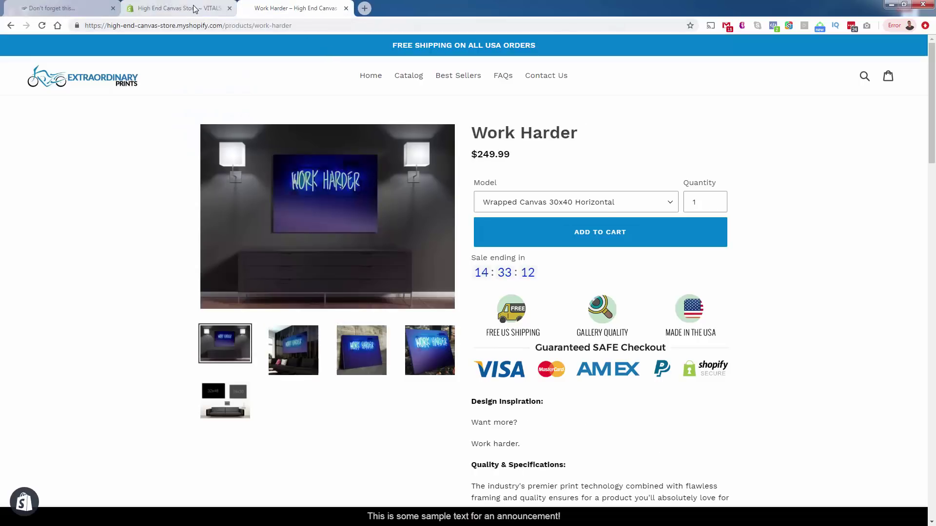
# Review the content protection options and test pulling the Work Harder product image out into its own browser tab
pyautogui.click(186, 8)
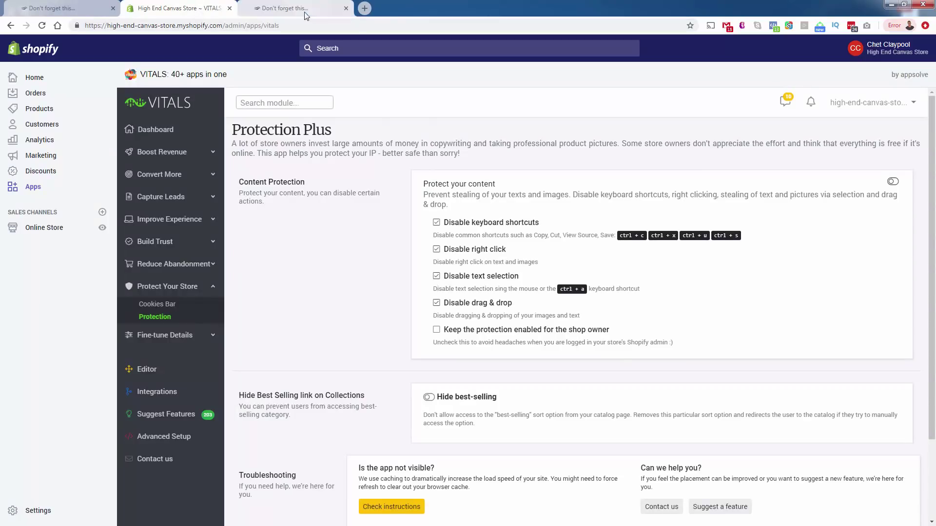
pyautogui.scroll(-1, 451, 186)
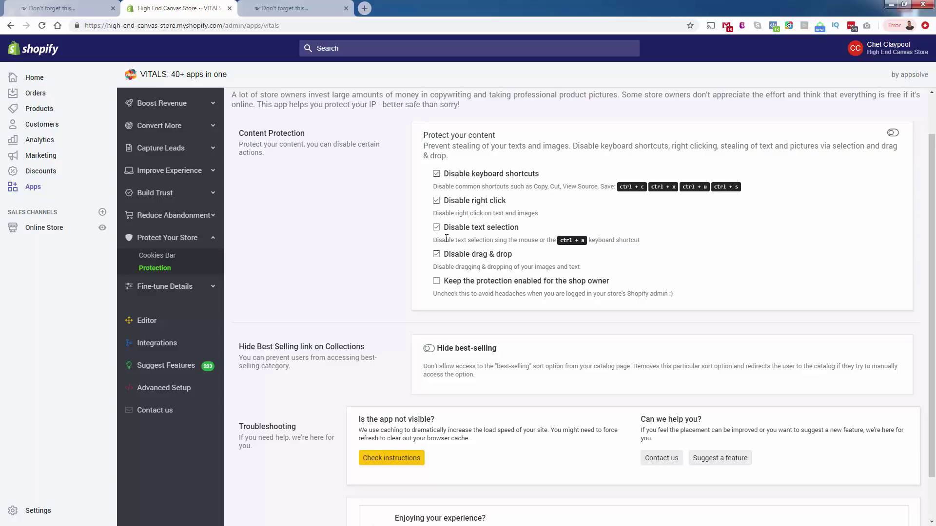
pyautogui.click(292, 9)
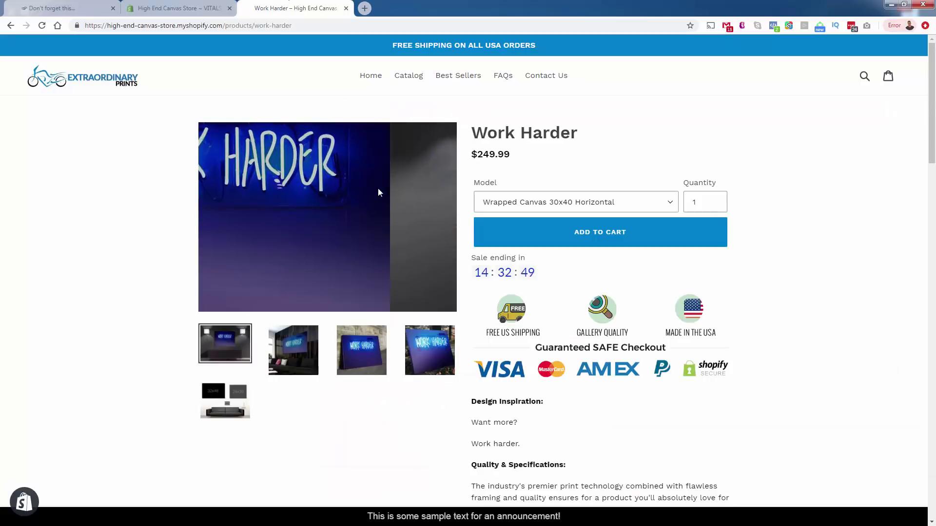
pyautogui.moveTo(380, 192); pyautogui.dragTo(487, 4)
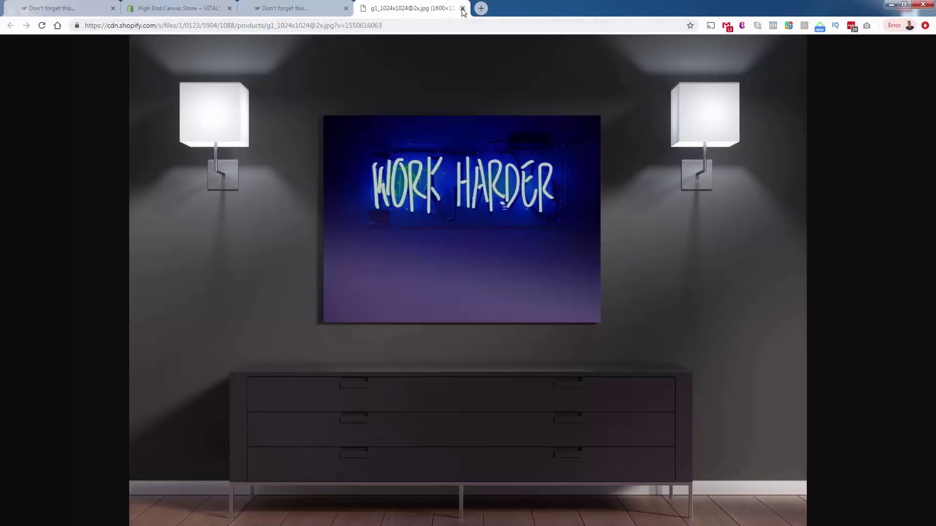
pyautogui.click(463, 8)
pyautogui.click(176, 8)
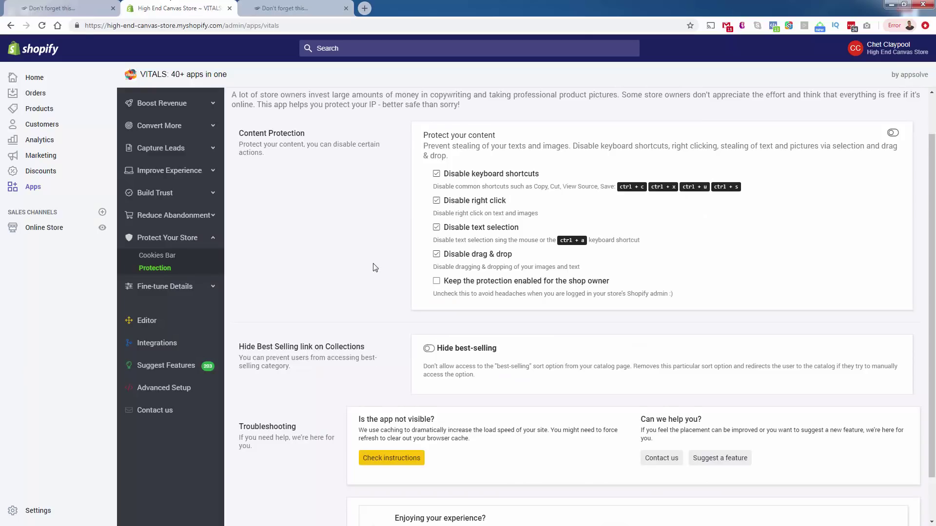
# Turn on Hide best-selling in the Protection module and save the settings
pyautogui.scroll(-1, 375, 268)
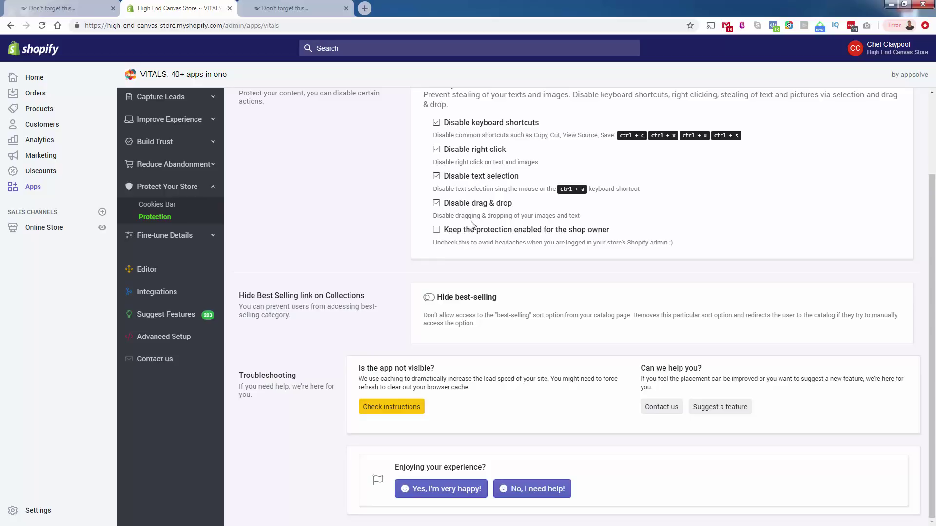
pyautogui.click(430, 300)
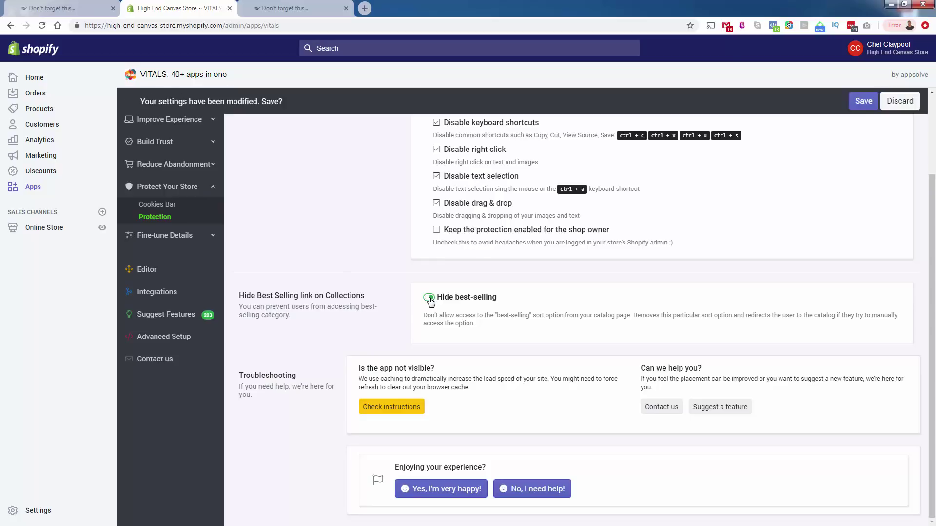
pyautogui.click(854, 105)
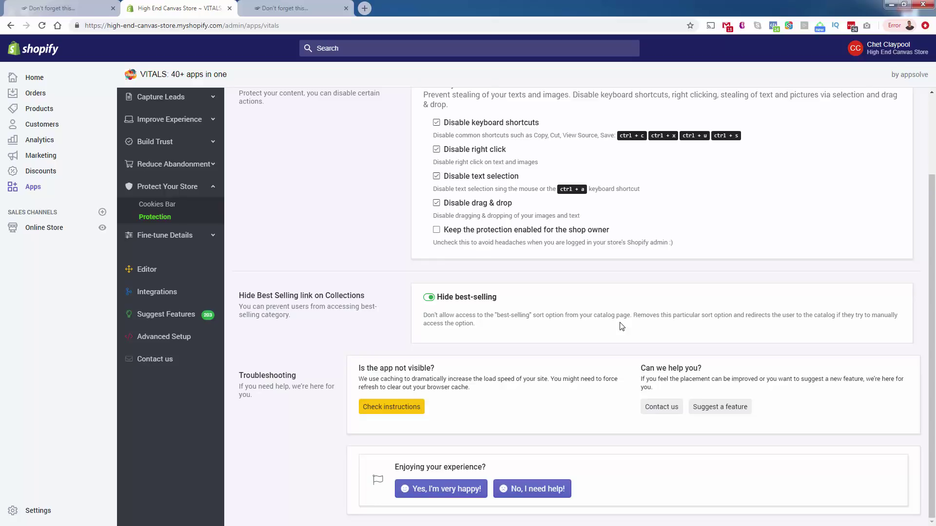
pyautogui.click(430, 298)
pyautogui.click(430, 298)
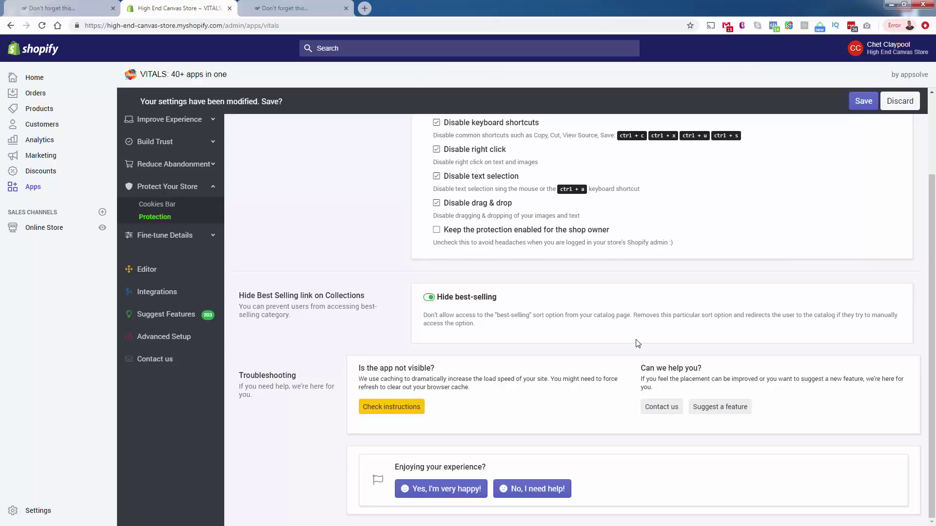
pyautogui.click(852, 106)
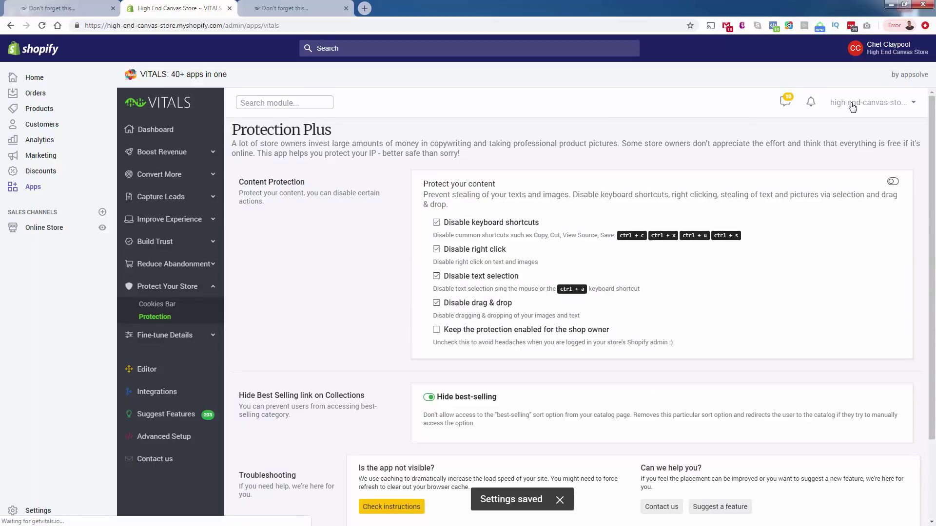
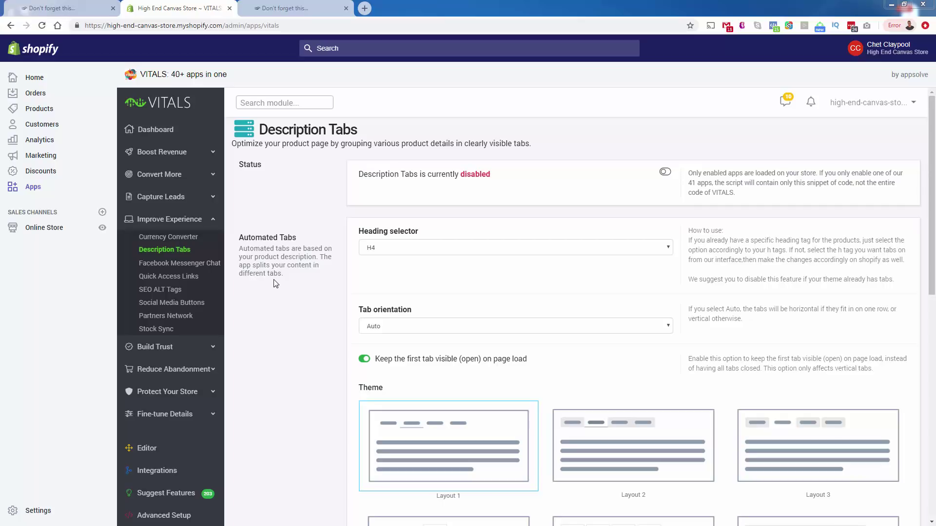
# Enable Description Tabs, save the settings, and keep H4 as the heading selector for the automated tabs
pyautogui.click(665, 171)
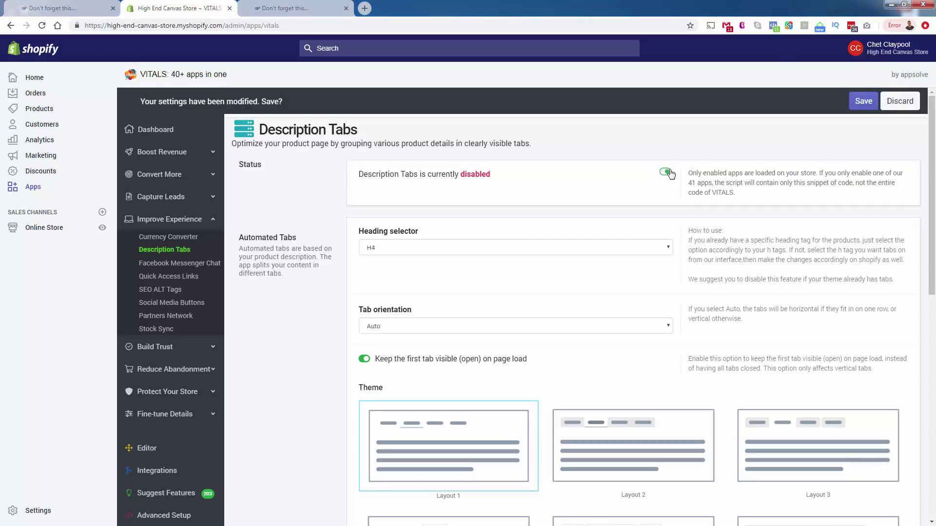
pyautogui.click(863, 101)
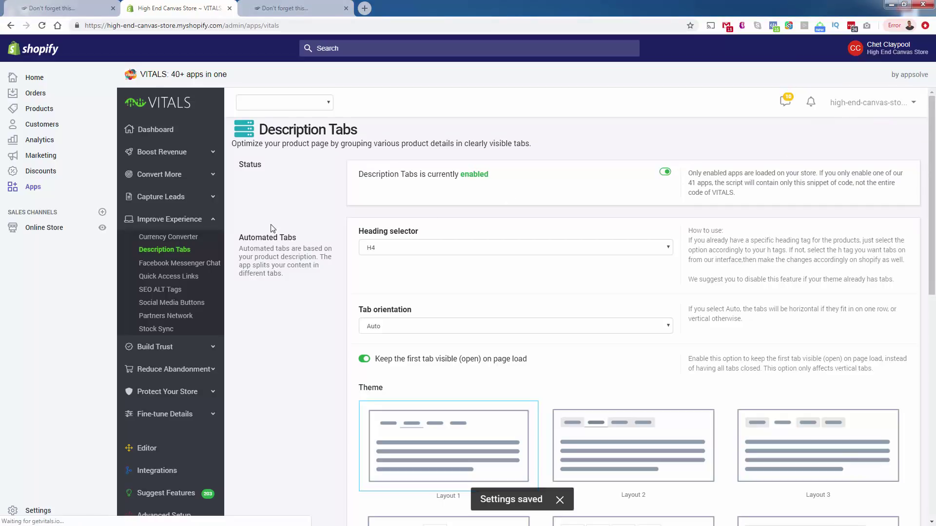
pyautogui.scroll(-1, 387, 214)
pyautogui.click(390, 204)
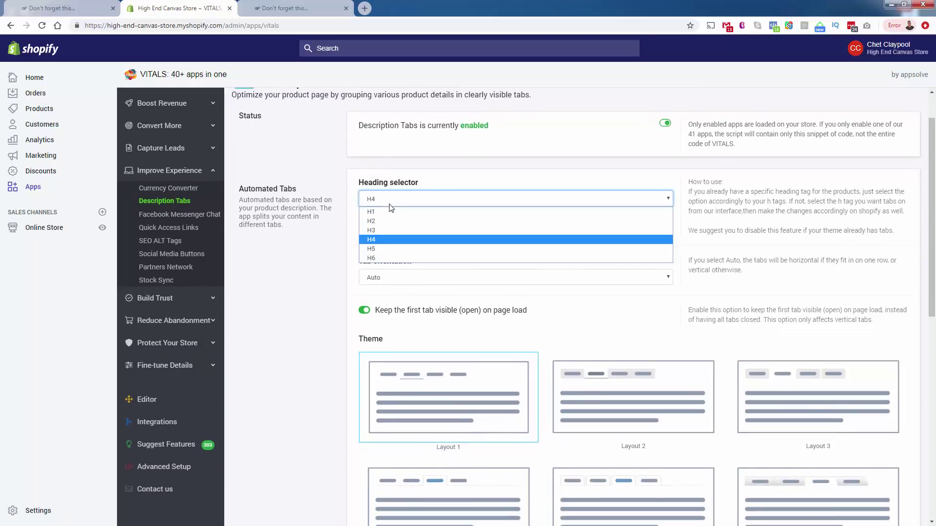
pyautogui.click(390, 242)
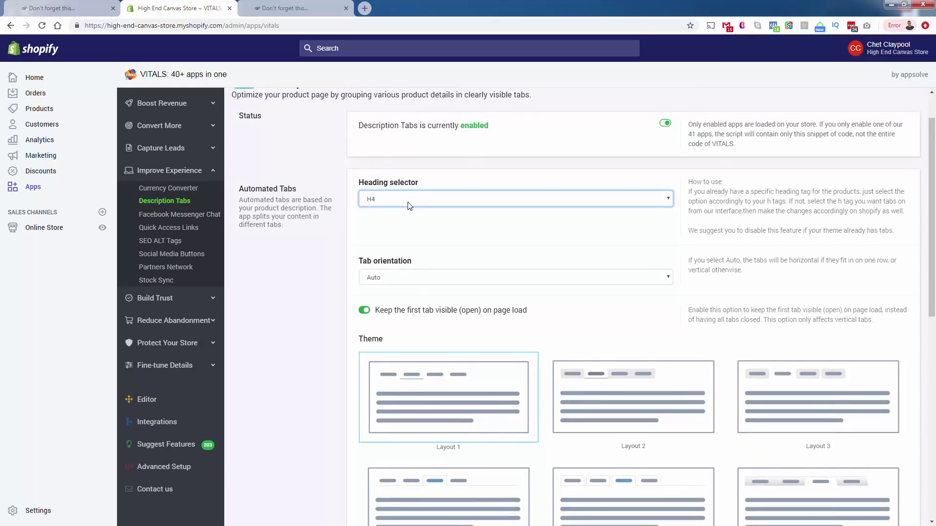
pyautogui.click(330, 239)
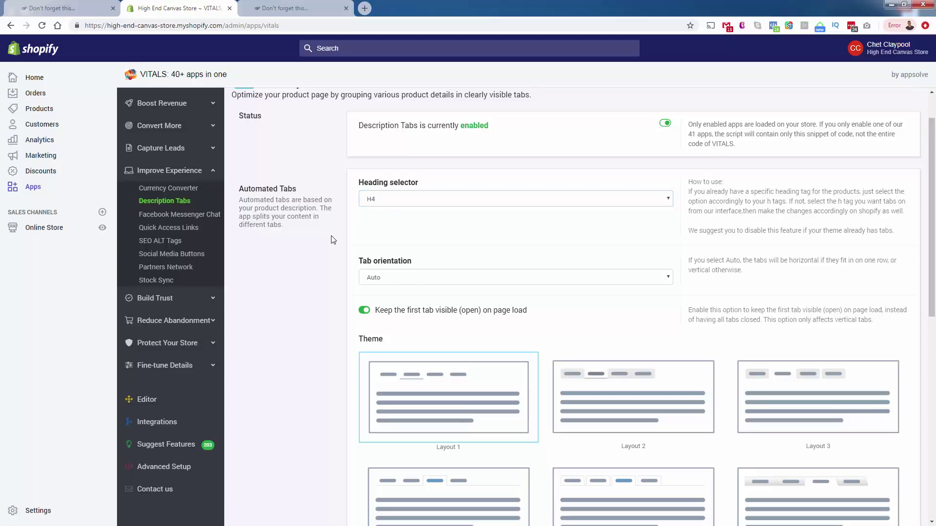
# Try the Layout 4, Layout 5 and Layout 6 tab themes and return to Layout 1
pyautogui.scroll(-1, 333, 240)
pyautogui.scroll(-1, 333, 240)
pyautogui.scroll(-1, 347, 237)
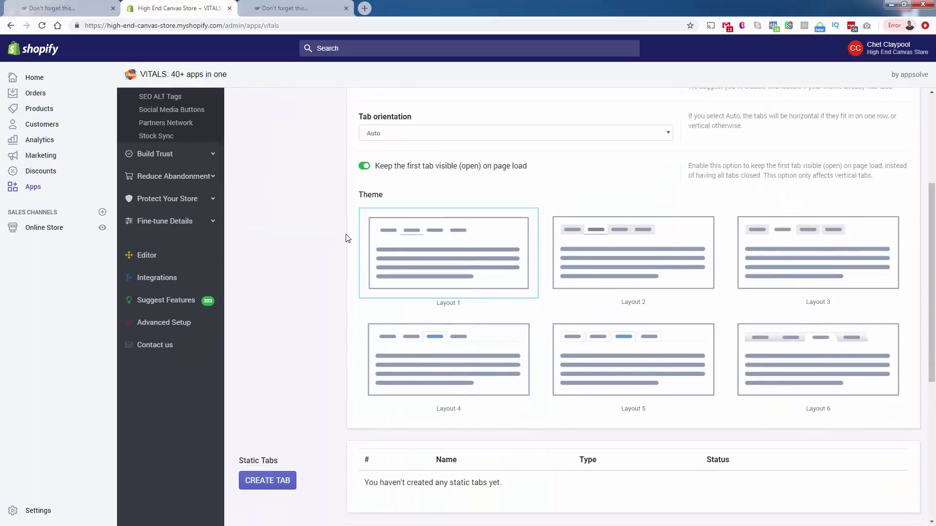
pyautogui.scroll(-1, 346, 238)
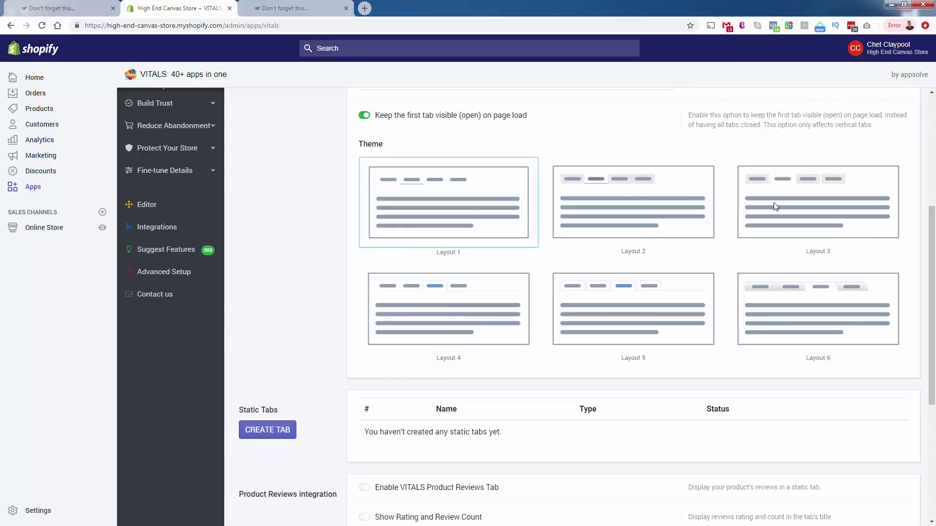
pyautogui.click(410, 299)
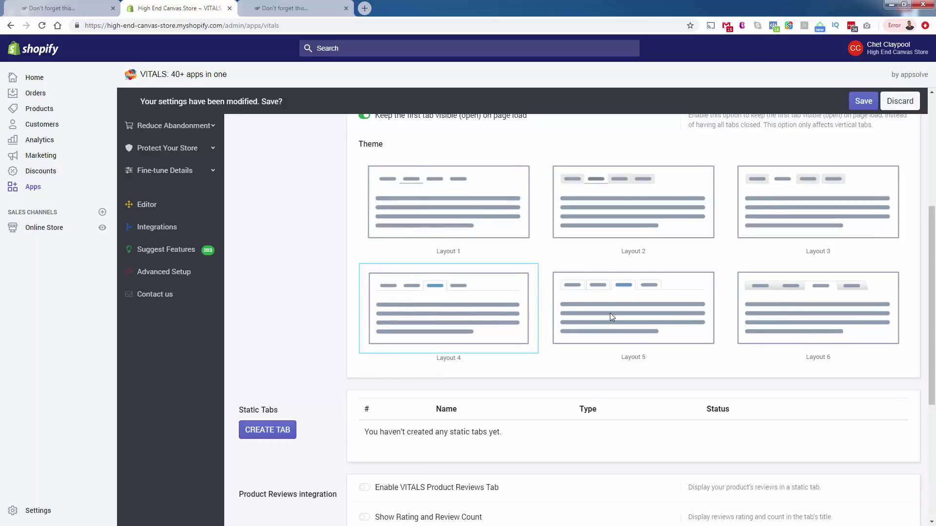
pyautogui.click(610, 313)
pyautogui.click(781, 305)
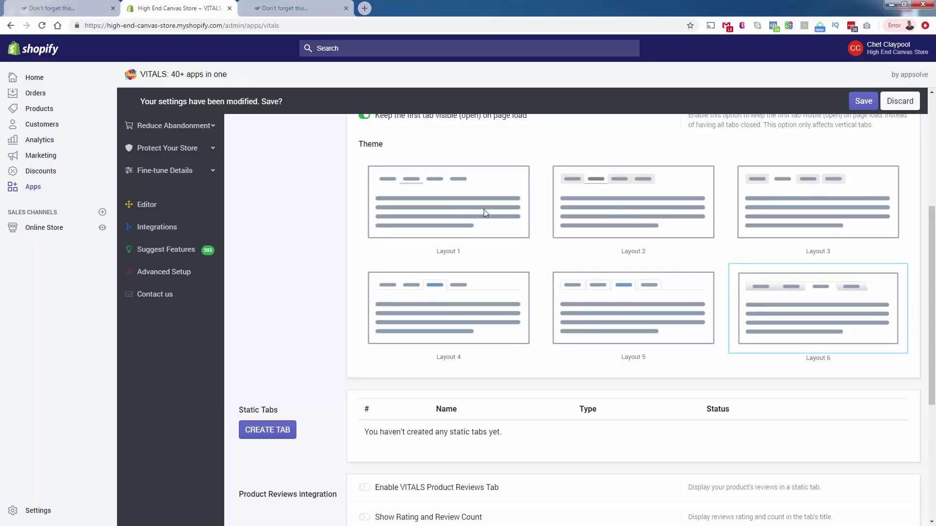
pyautogui.click(459, 208)
# Start a new static tab and name it FAQ
pyautogui.scroll(-2, 449, 286)
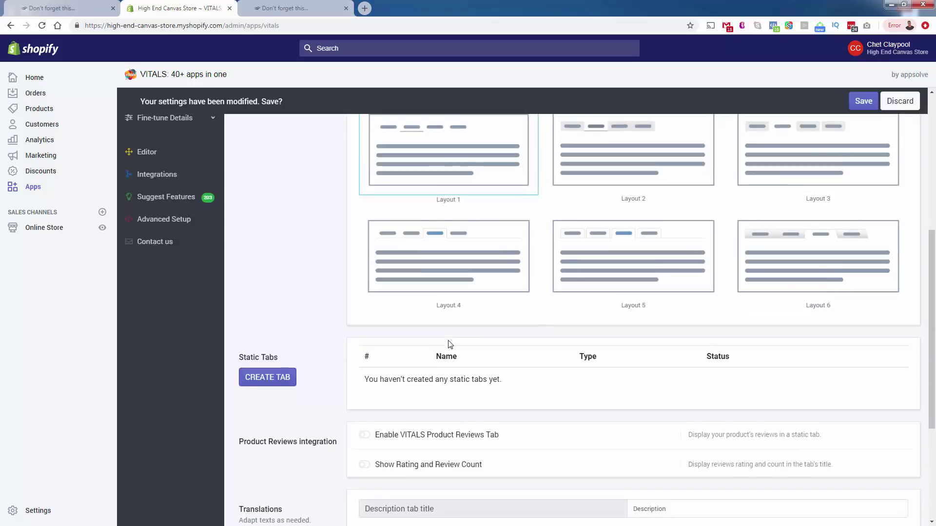
pyautogui.scroll(-2, 449, 345)
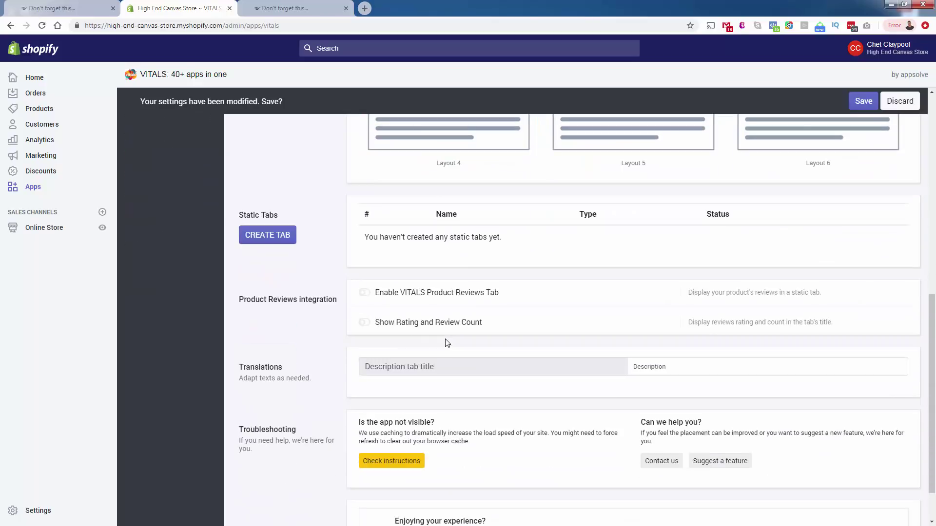
pyautogui.click(268, 239)
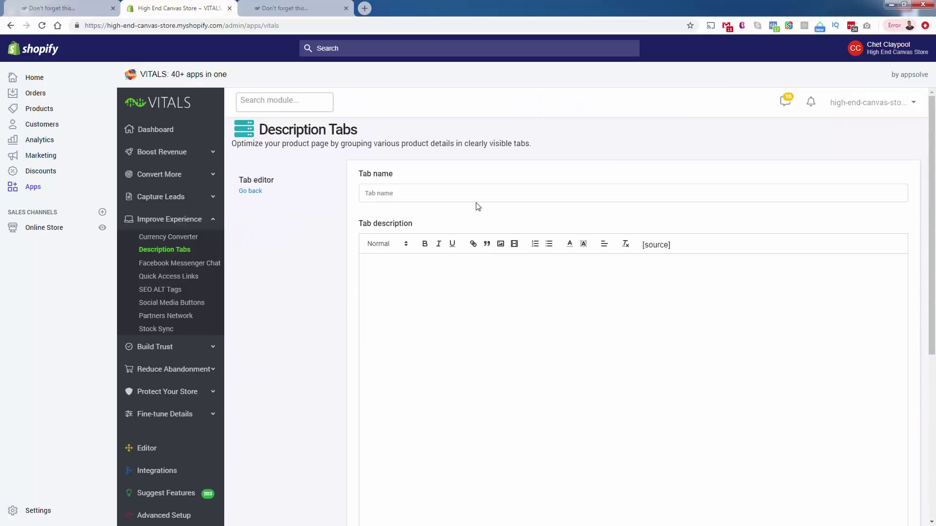
pyautogui.click(467, 195)
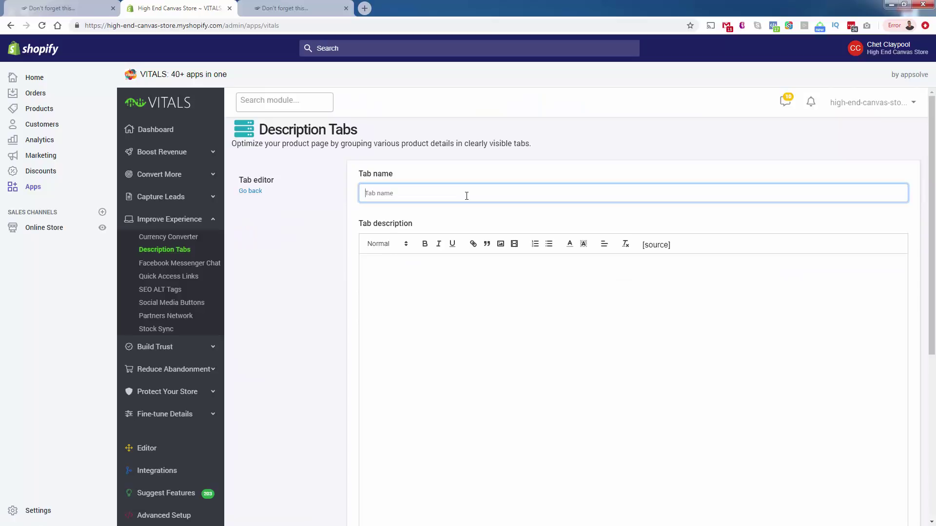
pyautogui.write('FAQ')
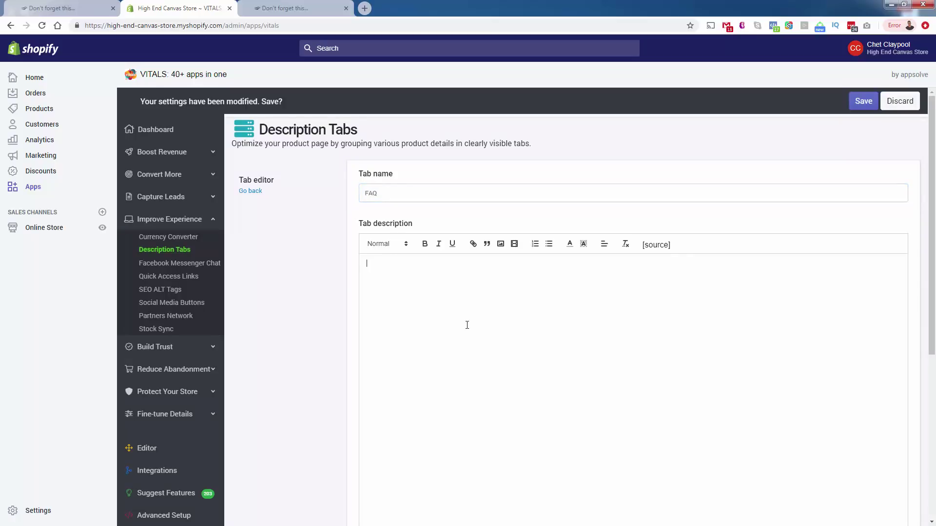
# Enter the placeholder lines "Q: Question #1" and "A: Answer #1" in the FAQ tab's description
pyautogui.write('Q: Ha')
pyautogui.press('BackSpace')
pyautogui.press('BackSpace')
pyautogui.write('Question #1')
pyautogui.press('Return')
pyautogui.write('A: Answer #1')
# Copy all questions and answers from the storefront's FAQs page and replace the FAQ tab's description with them
pyautogui.click(59, 7)
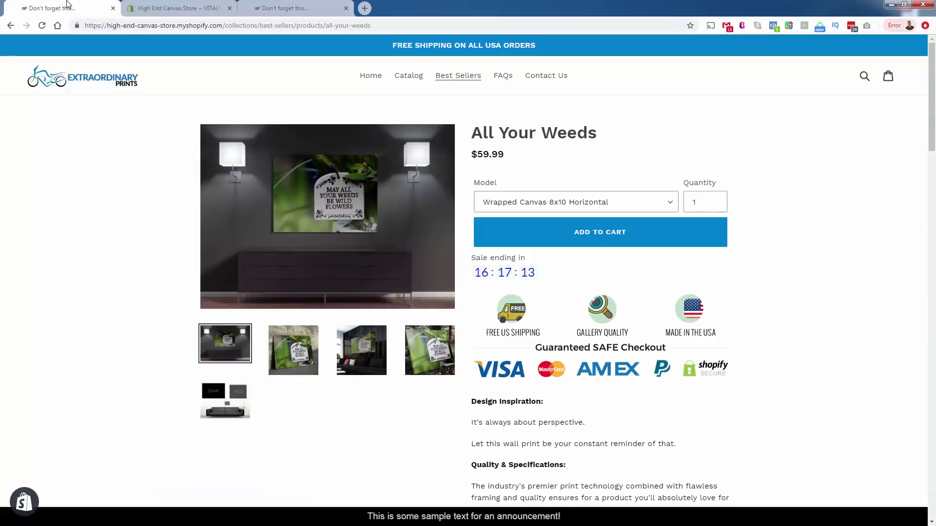
pyautogui.click(501, 75)
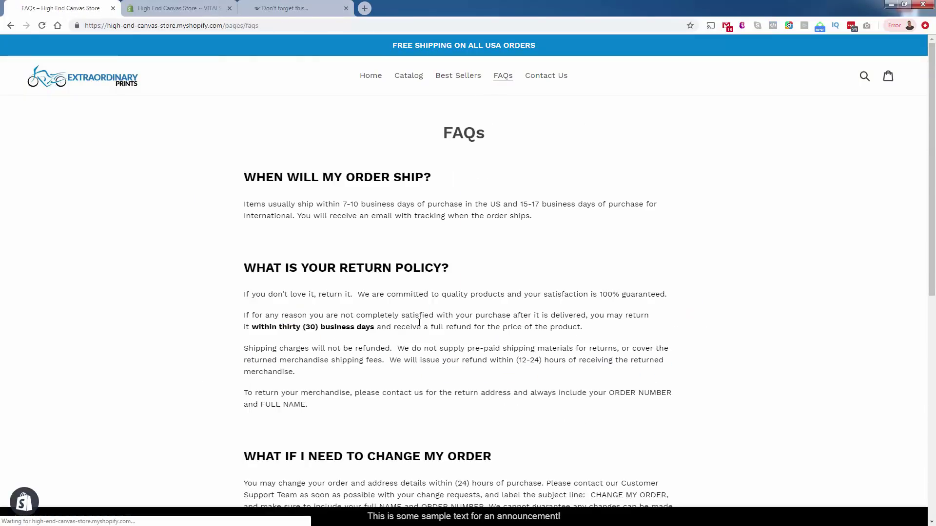
pyautogui.scroll(-9, 557, 384)
pyautogui.moveTo(429, 292); pyautogui.dragTo(245, 90)
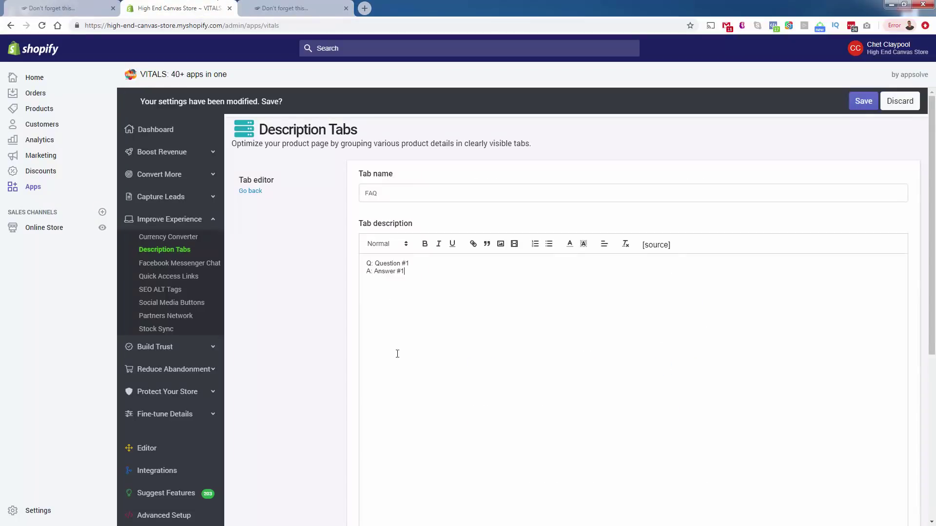
pyautogui.hotkey('ctrl', 'a')
pyautogui.hotkey('ctrl', 'v')
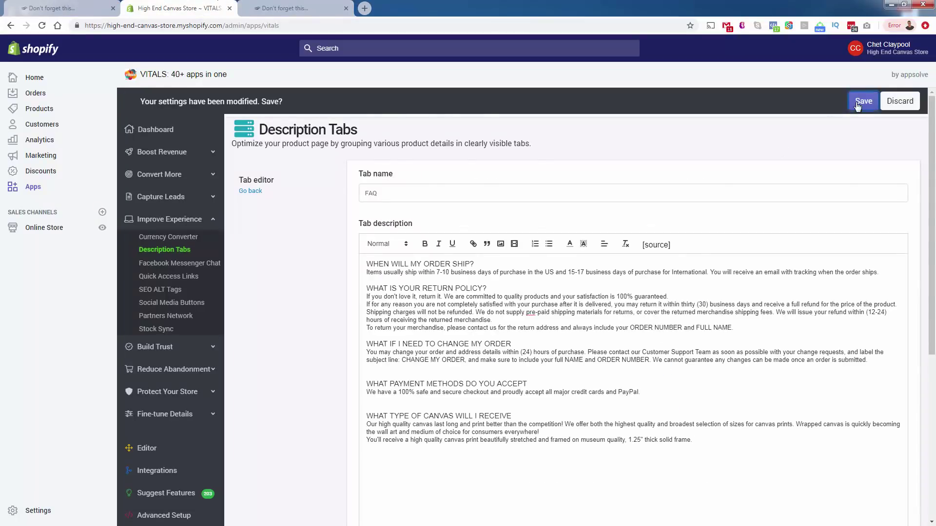
# Set the FAQ tab's visibility to General and save the tab
pyautogui.scroll(-4, 799, 314)
pyautogui.scroll(4, 799, 314)
pyautogui.click(862, 101)
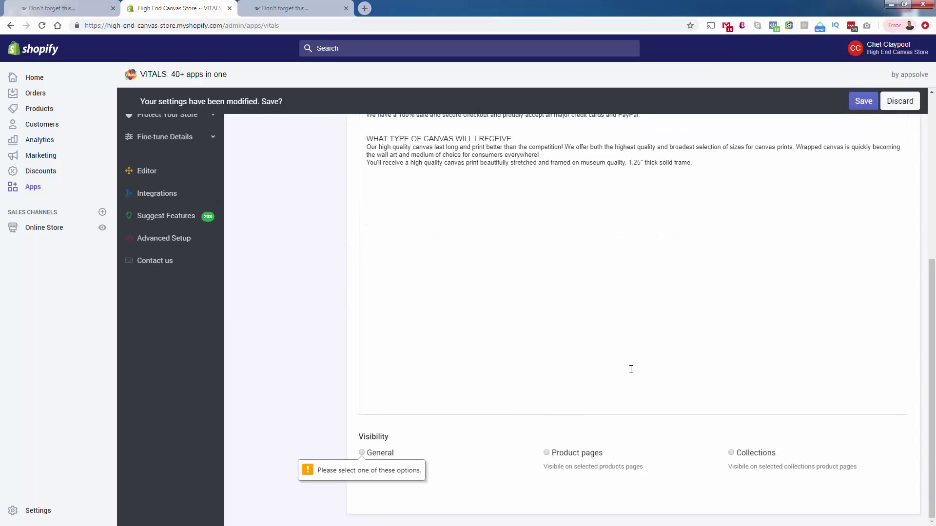
pyautogui.click(362, 454)
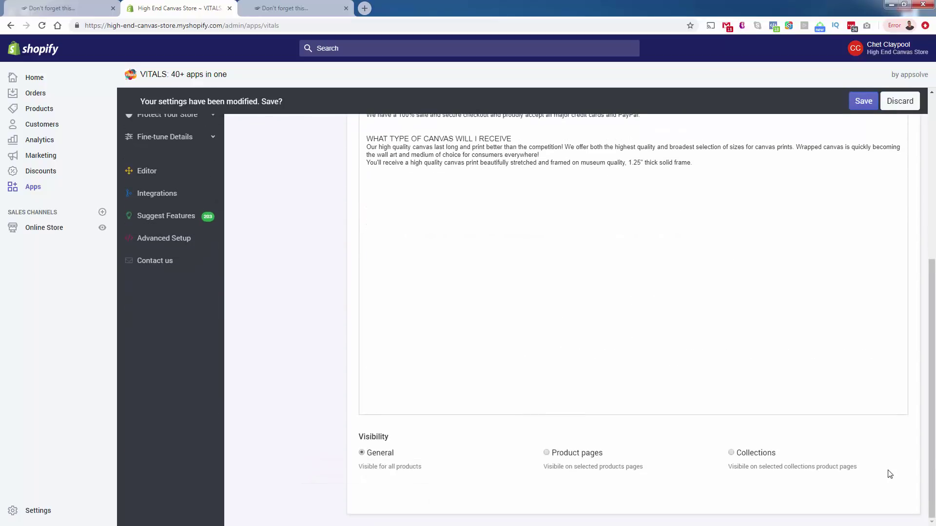
pyautogui.click(863, 101)
# Create another static tab named Our Guarantee with the description "Enter in your return policy here"
pyautogui.scroll(-8, 369, 347)
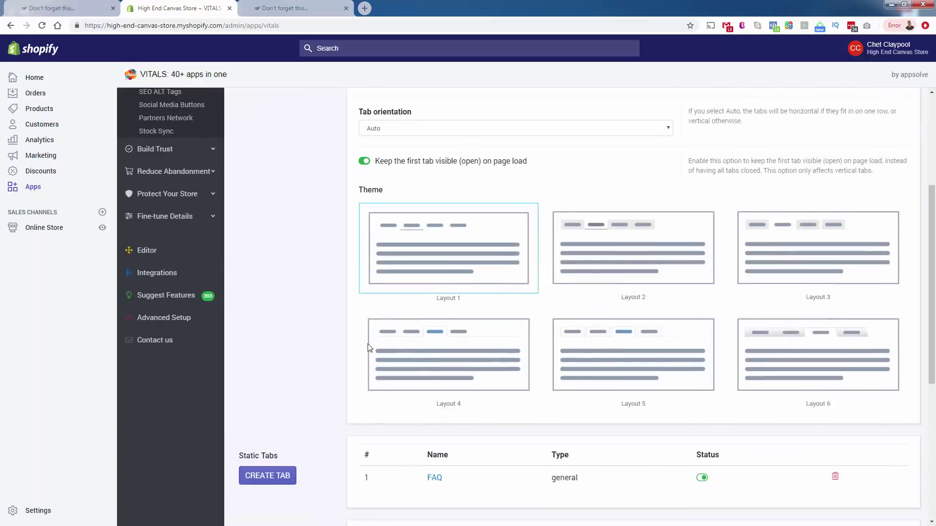
pyautogui.click(276, 286)
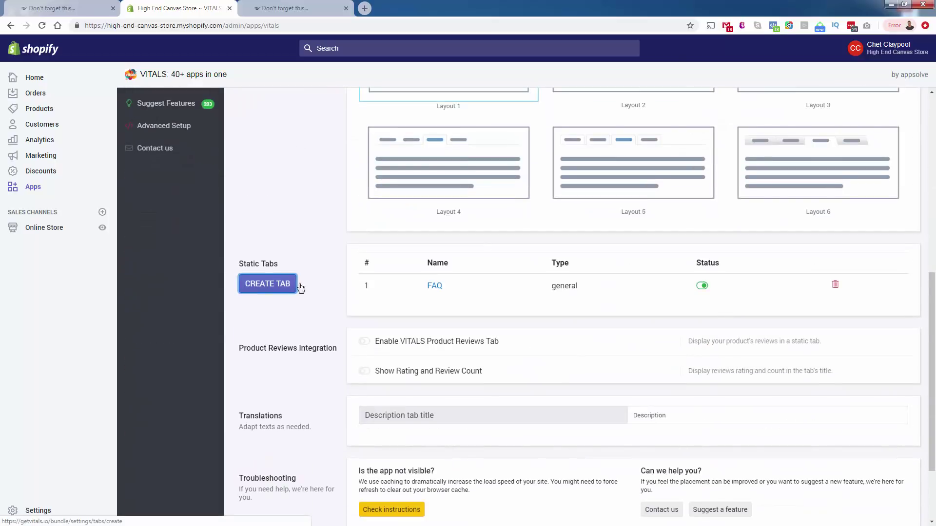
pyautogui.click(420, 193)
pyautogui.write('O')
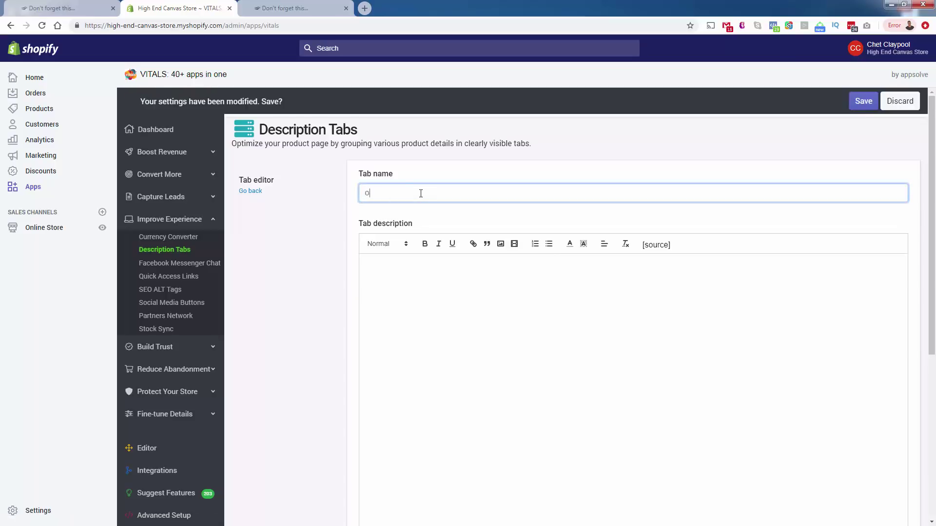
pyautogui.write('ur Guarantee')
pyautogui.click(445, 360)
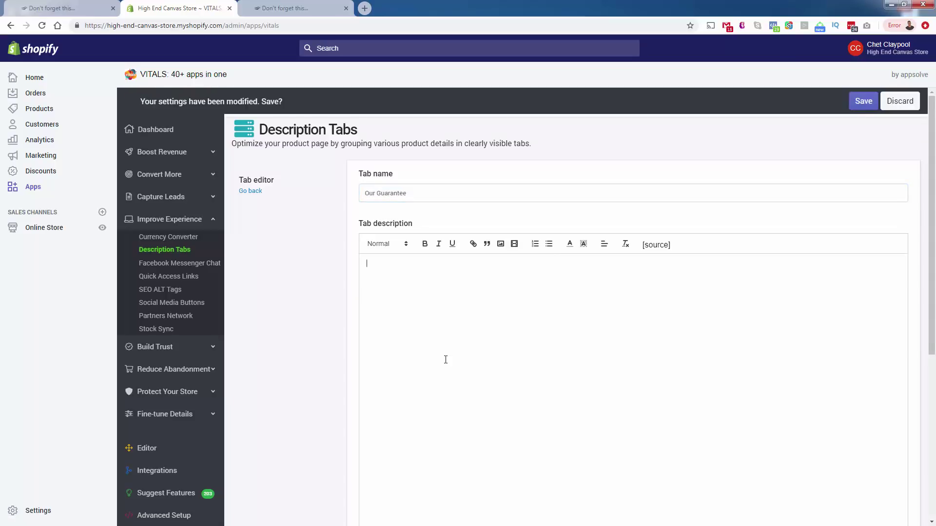
pyautogui.write('Enter in your return policy here')
# Set the Our Guarantee tab's visibility to General and save the tab
pyautogui.click(859, 101)
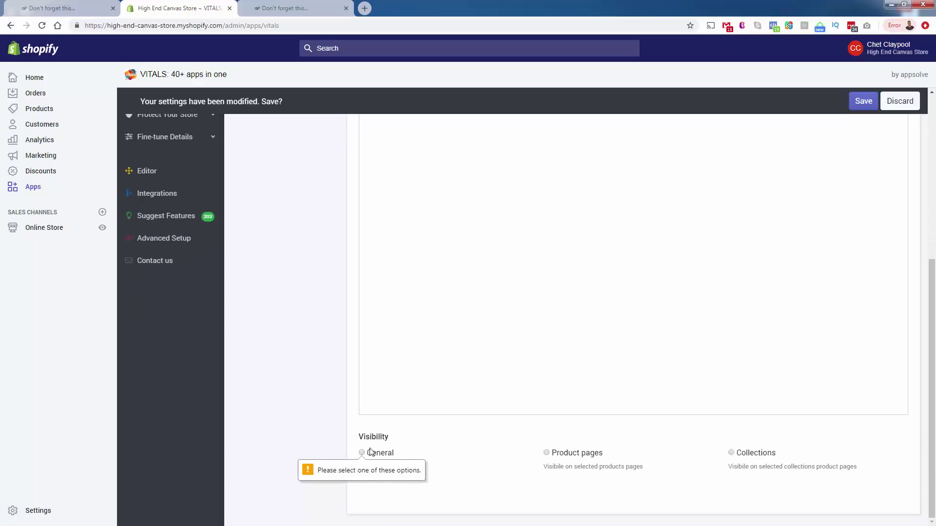
pyautogui.click(370, 452)
pyautogui.click(863, 104)
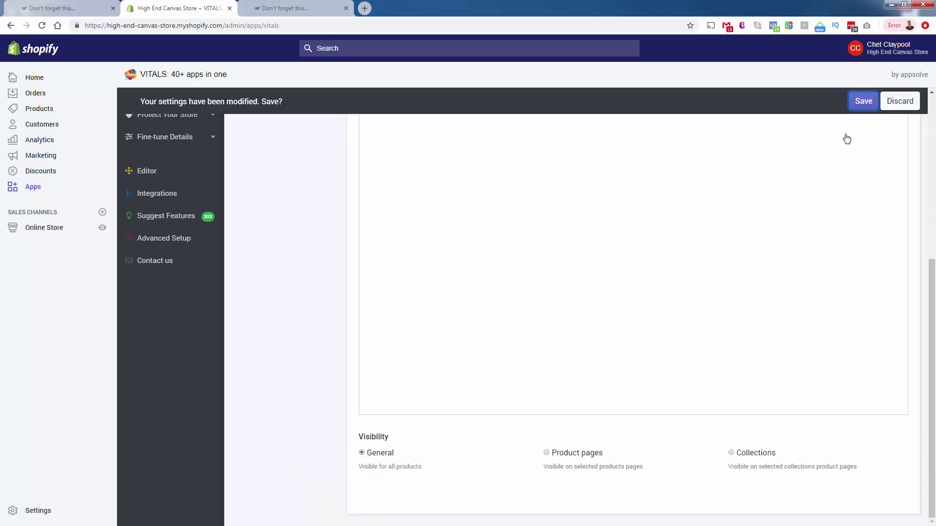
# Review the static tabs list and the remaining Description Tabs settings
pyautogui.scroll(-4, 340, 396)
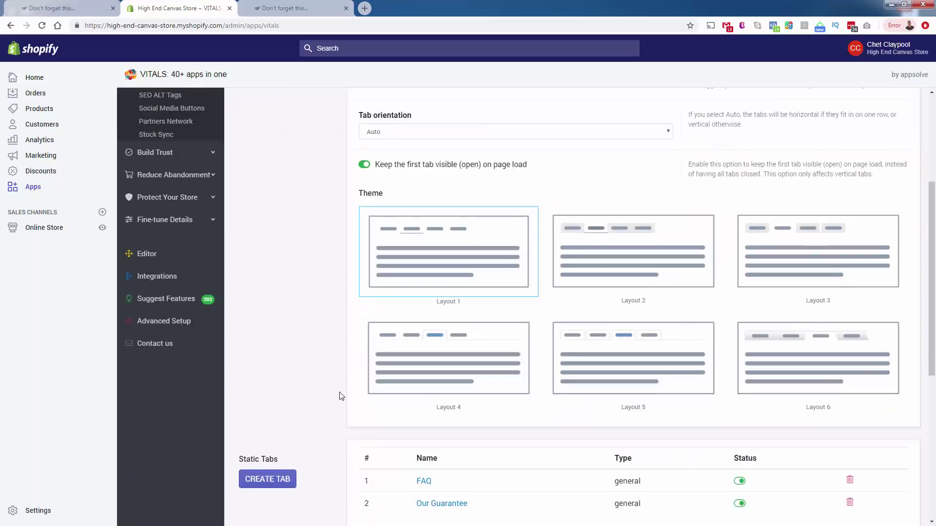
pyautogui.scroll(-8, 339, 396)
pyautogui.scroll(6, 340, 396)
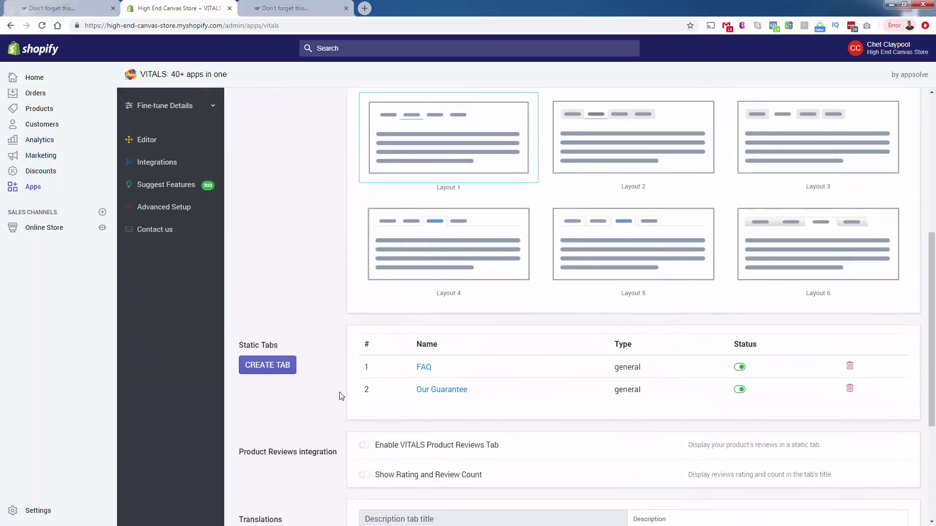
pyautogui.scroll(6, 340, 396)
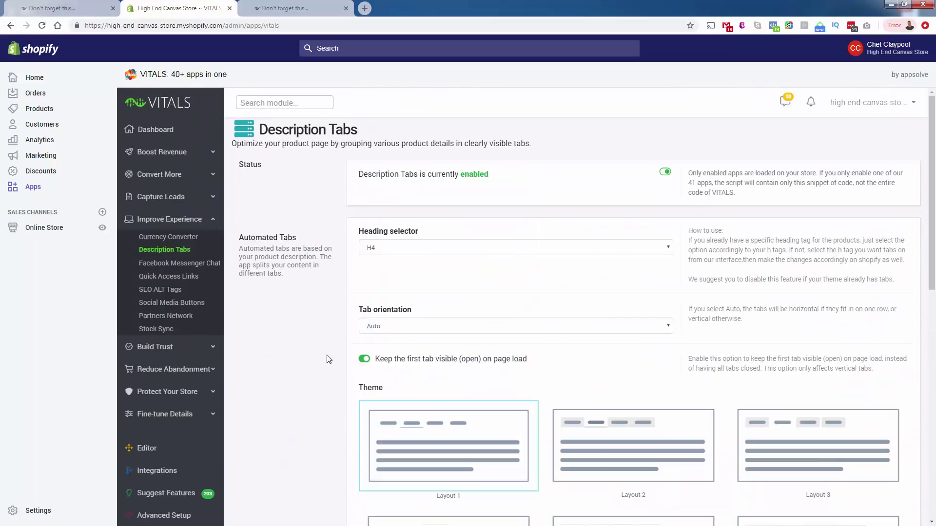
pyautogui.scroll(-6, 328, 359)
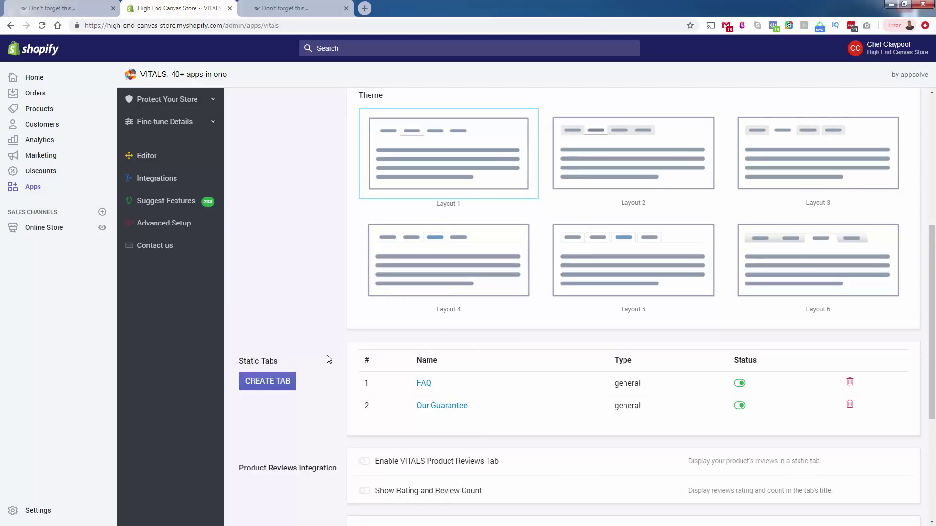
pyautogui.scroll(-1, 329, 359)
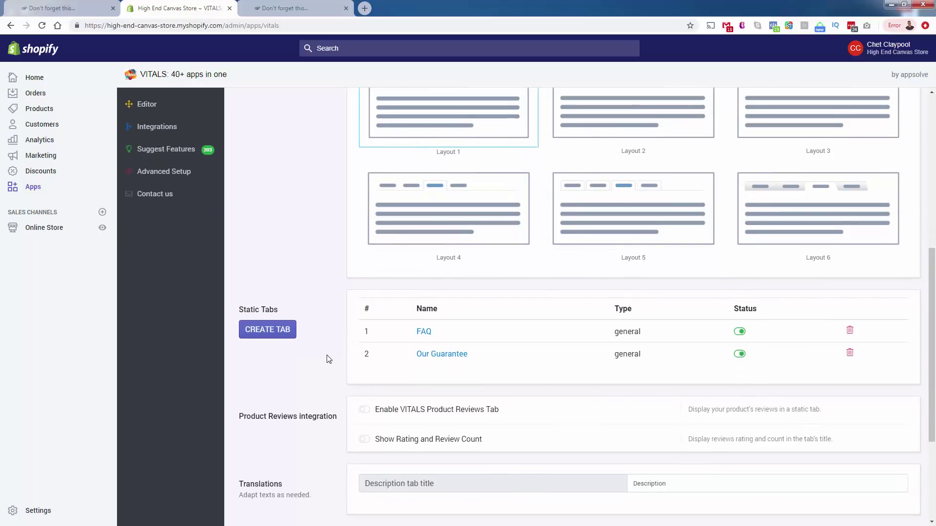
pyautogui.scroll(-1, 329, 359)
# Try the VITALS Product Reviews Tab option, turn it back off and save the Description Tabs settings
pyautogui.click(363, 364)
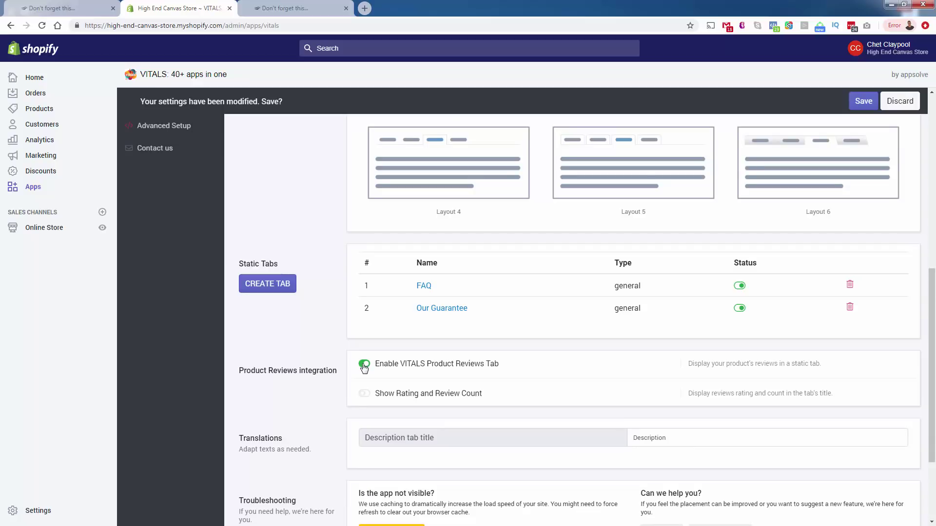
pyautogui.click(364, 365)
pyautogui.scroll(-3, 363, 366)
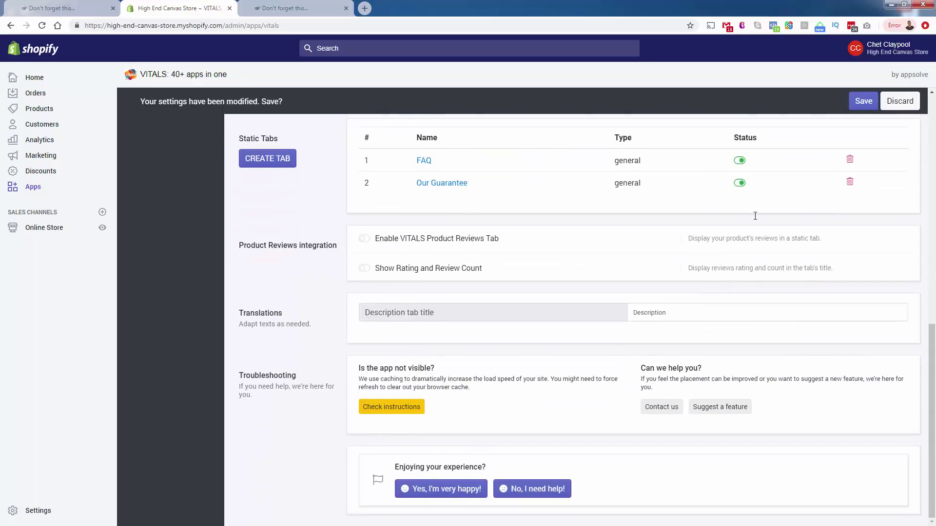
pyautogui.click(864, 101)
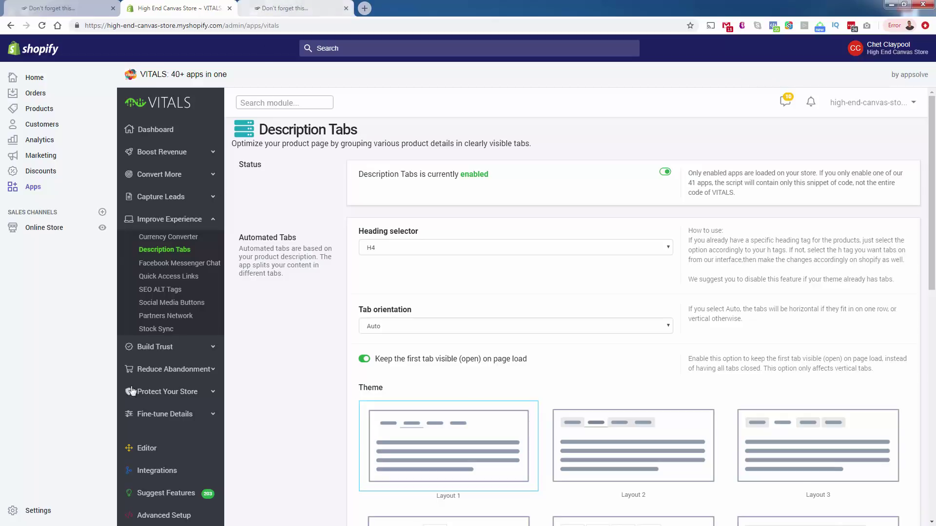
# Check the contents of the FAQ and Our Guarantee tabs on the Work Harder product page in the storefront
pyautogui.click(288, 8)
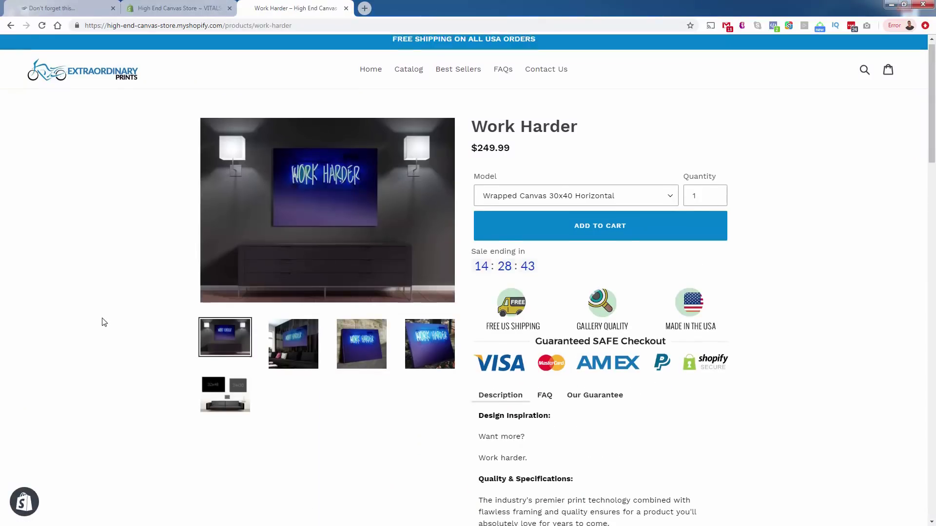
pyautogui.scroll(-1, 591, 370)
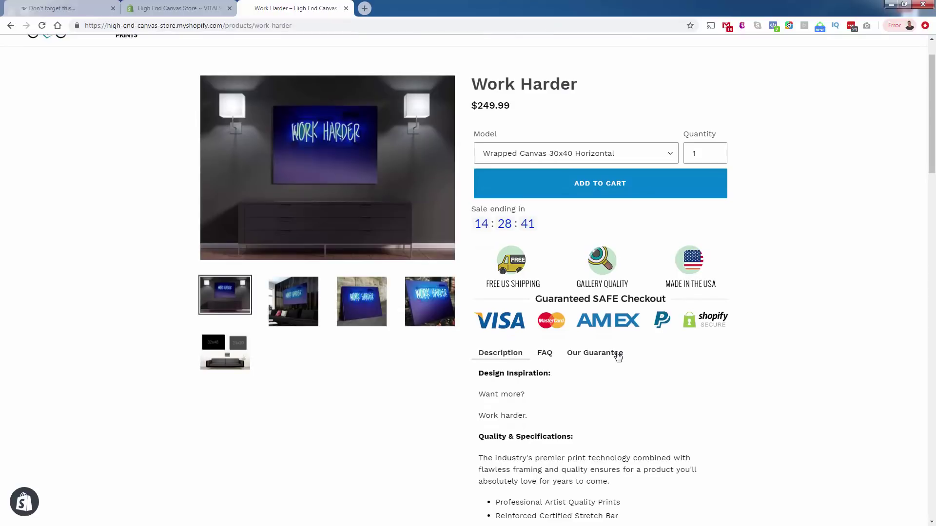
pyautogui.scroll(-1, 617, 357)
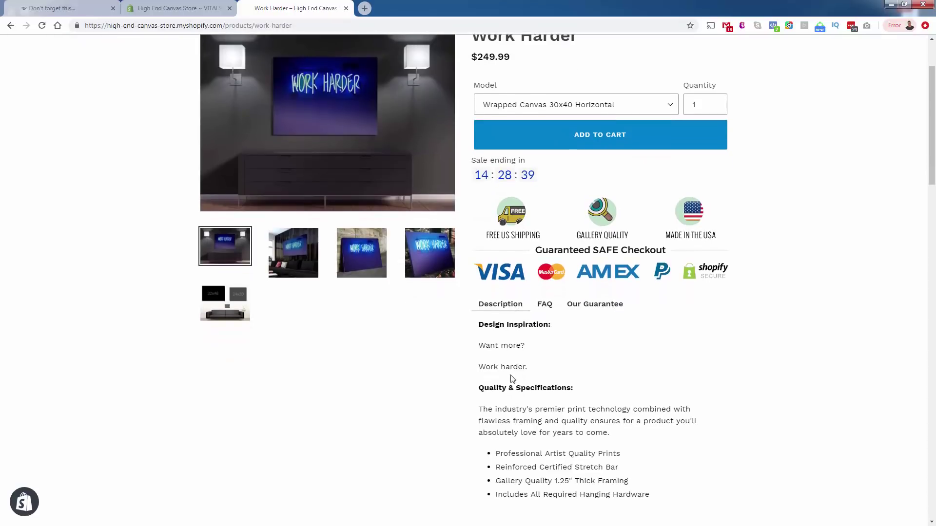
pyautogui.click(541, 308)
pyautogui.scroll(-10, 559, 390)
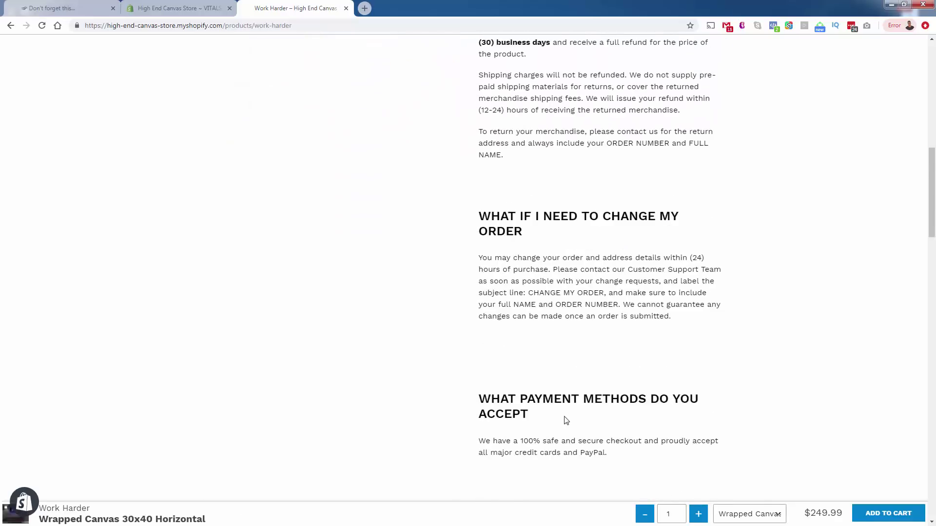
pyautogui.scroll(14, 565, 420)
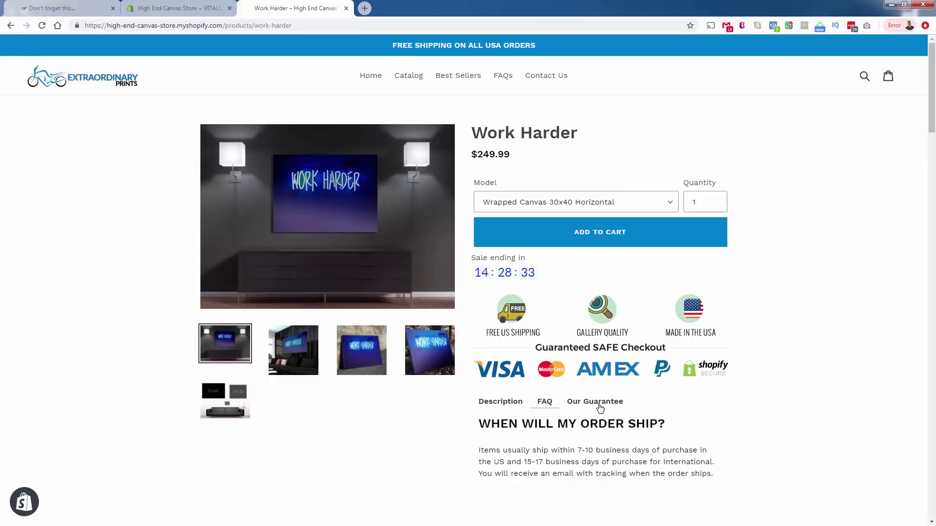
pyautogui.click(599, 408)
pyautogui.tripleClick(536, 422)
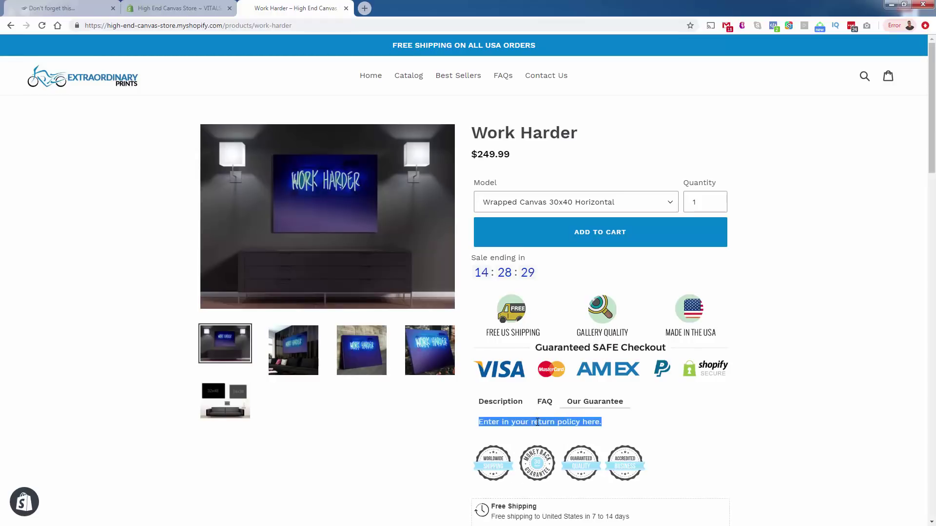
pyautogui.click(536, 423)
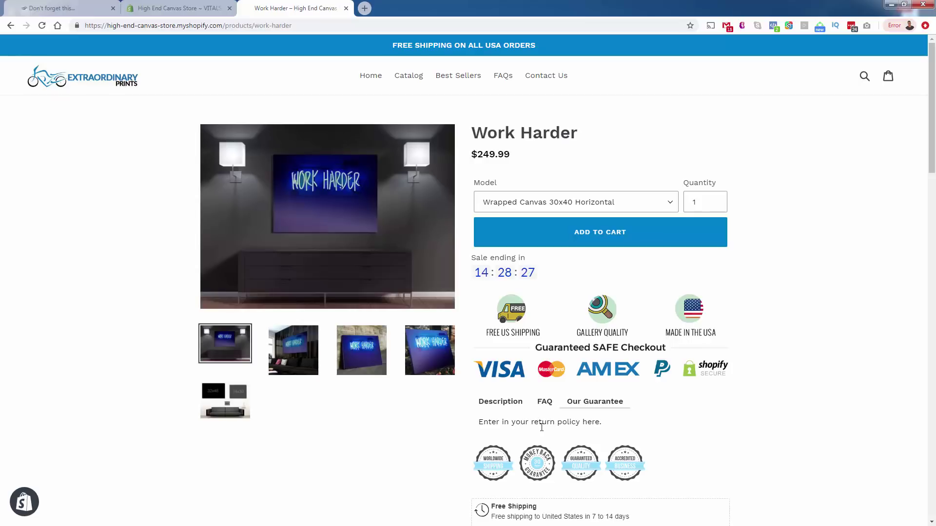
# Test switching among the Description, FAQ and Our Guarantee tabs on the Work Harder product page
pyautogui.click(542, 406)
pyautogui.click(522, 405)
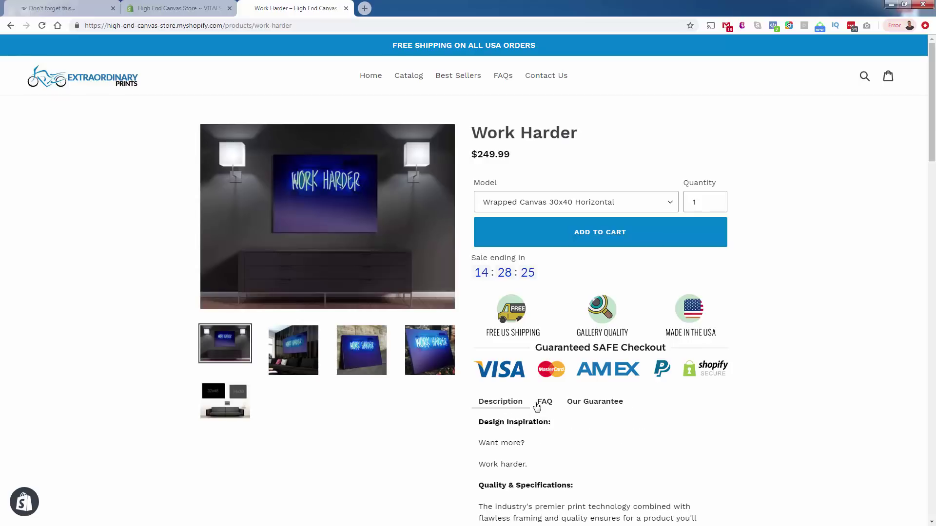
pyautogui.click(539, 404)
pyautogui.click(577, 403)
pyautogui.click(538, 404)
pyautogui.click(516, 404)
pyautogui.scroll(-7, 516, 407)
pyautogui.scroll(7, 527, 410)
pyautogui.click(544, 405)
pyautogui.click(584, 407)
pyautogui.click(546, 404)
pyautogui.click(487, 404)
# Return to the Vitals admin and switch on the SEO ALT Tags module
pyautogui.hotkey('ctrl', 'shift', 'Tab')
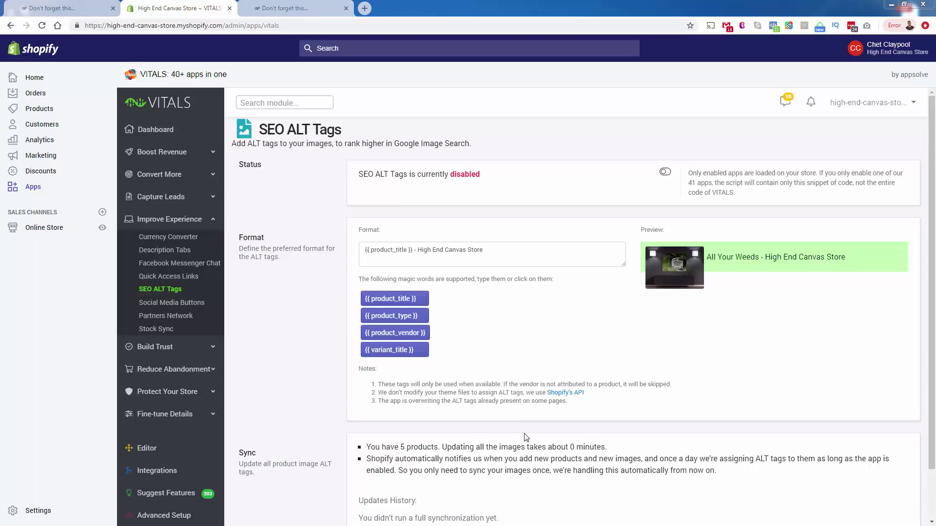
pyautogui.click(666, 174)
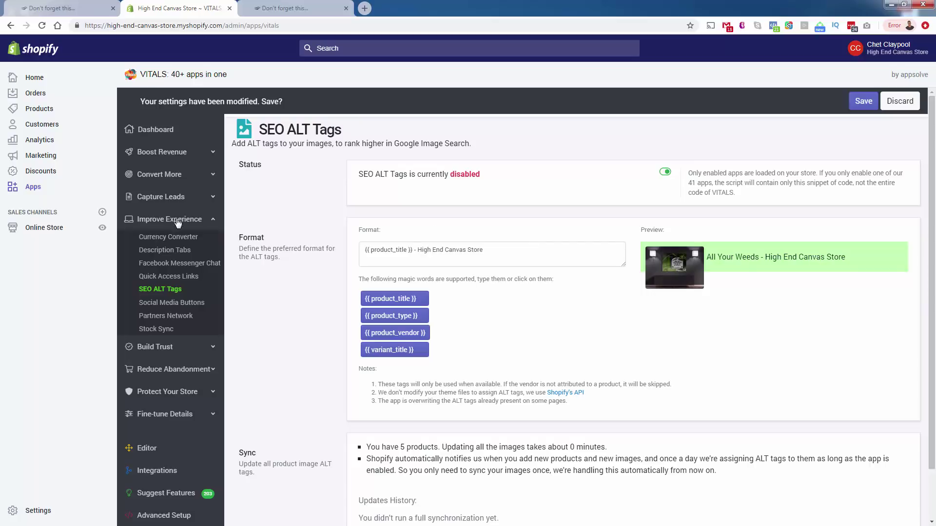
pyautogui.tripleClick(272, 258)
pyautogui.click(272, 258)
# Review the SEO ALT Tags sync notes and the format made of the product title and store name
pyautogui.tripleClick(408, 447)
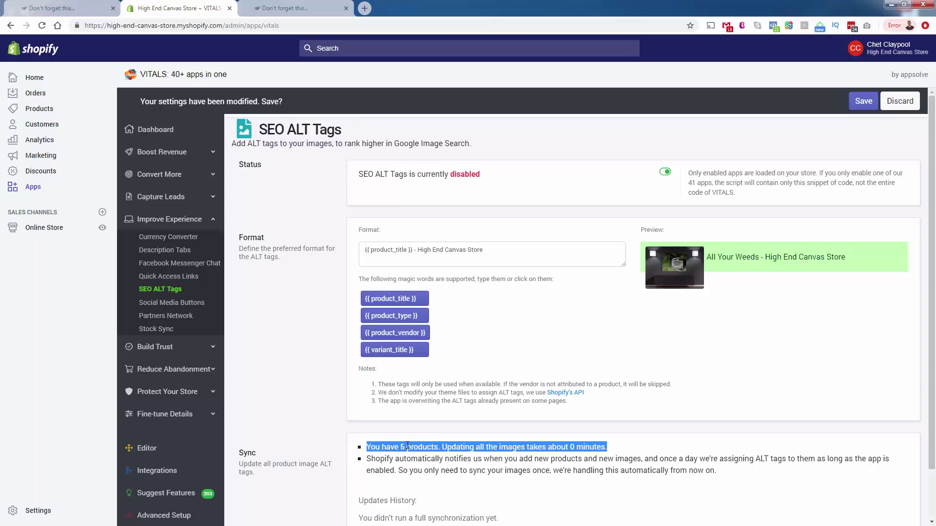
pyautogui.click(408, 447)
pyautogui.moveTo(401, 447); pyautogui.dragTo(541, 471)
pyautogui.click(415, 450)
pyautogui.click(551, 460)
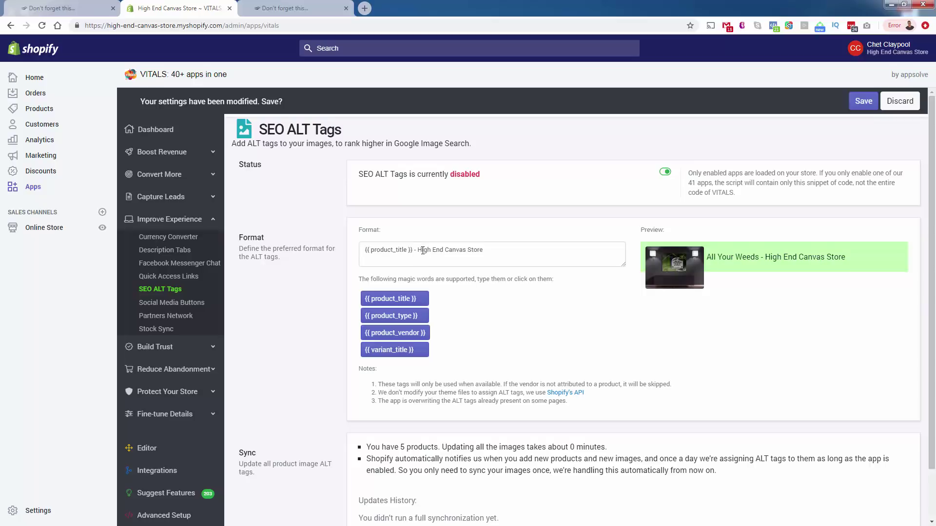
pyautogui.moveTo(418, 251); pyautogui.dragTo(485, 251)
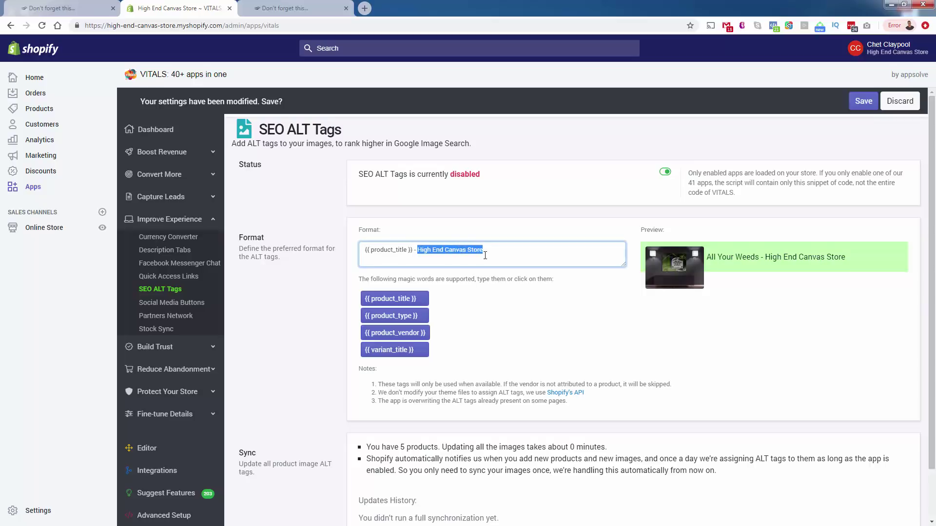
pyautogui.click(485, 252)
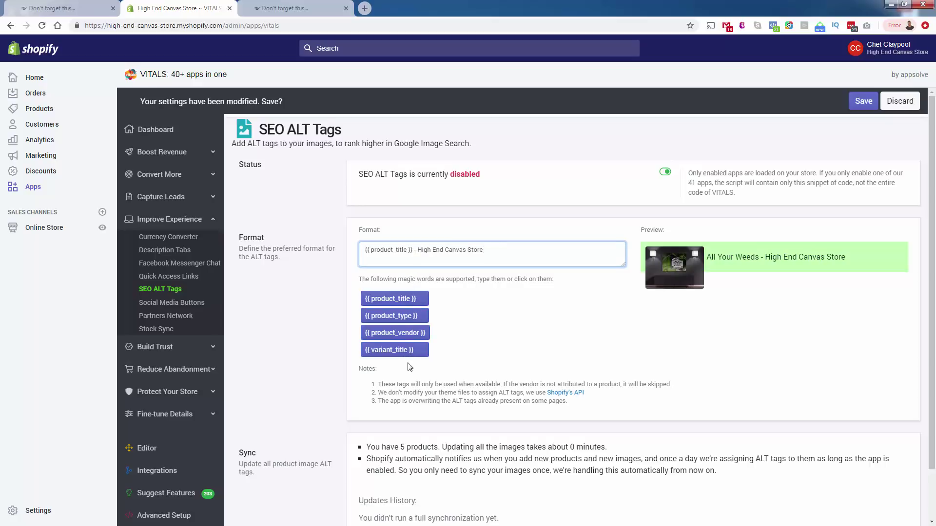
pyautogui.moveTo(366, 250); pyautogui.dragTo(256, 250)
pyautogui.moveTo(416, 250); pyautogui.dragTo(357, 250)
pyautogui.click(410, 260)
pyautogui.click(273, 272)
# Save the SEO ALT Tags settings
pyautogui.scroll(-1, 272, 272)
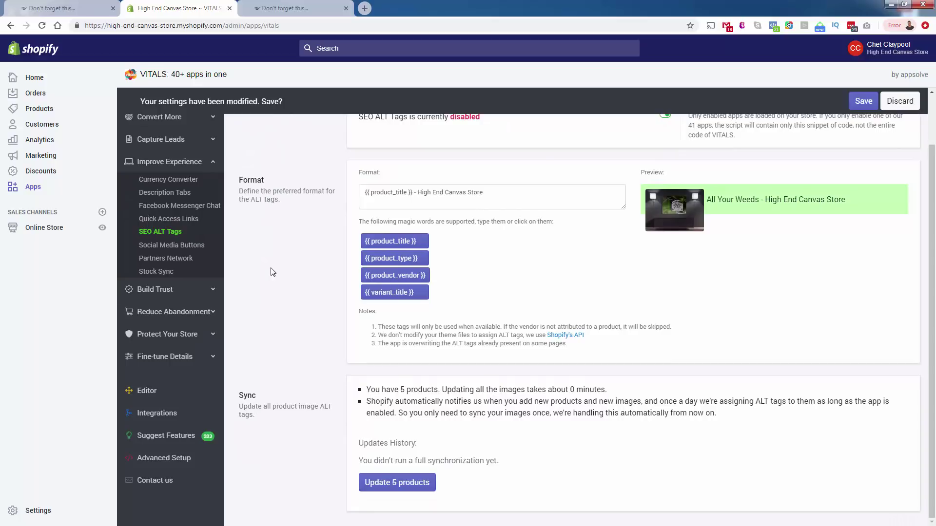
pyautogui.scroll(1, 272, 272)
pyautogui.click(858, 103)
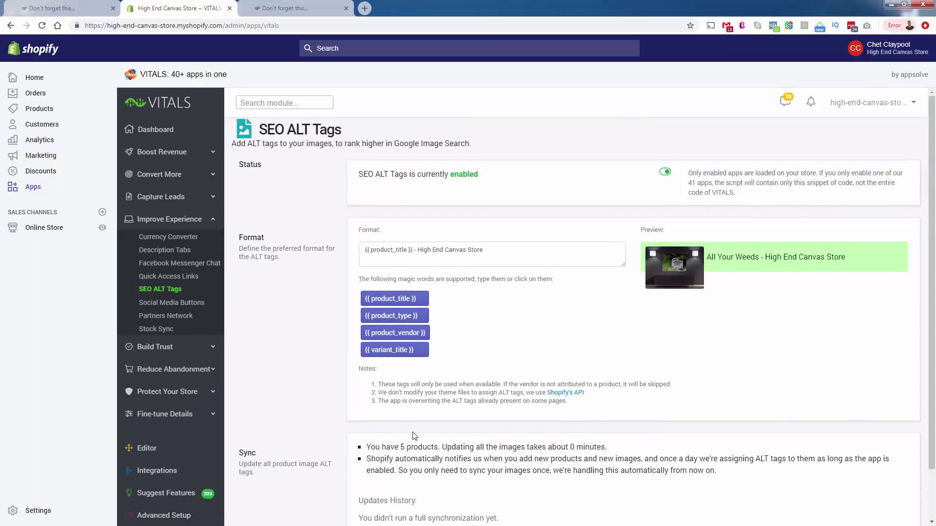
pyautogui.moveTo(363, 455); pyautogui.dragTo(448, 459)
pyautogui.click(448, 458)
# Run the ALT tag update for all 5 products and confirm it
pyautogui.scroll(-1, 517, 434)
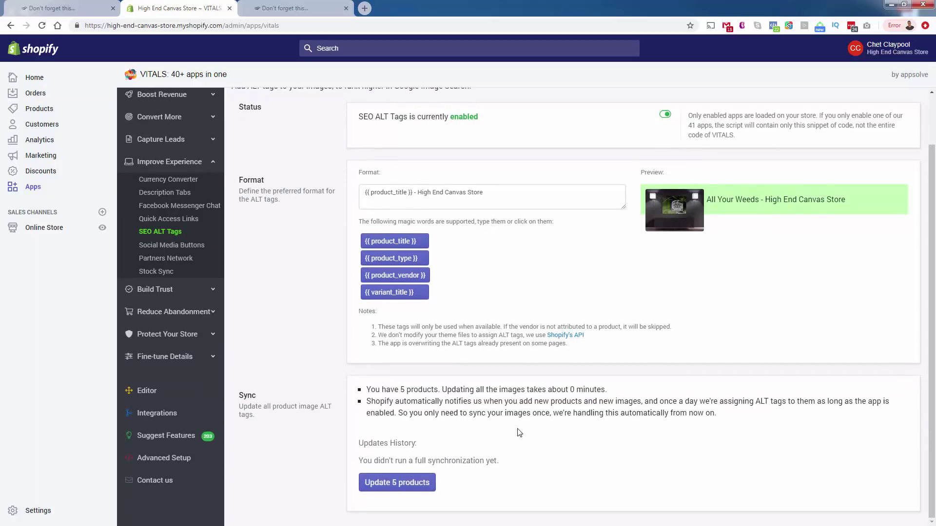
pyautogui.moveTo(529, 390); pyautogui.dragTo(607, 390)
pyautogui.click(608, 390)
pyautogui.click(383, 482)
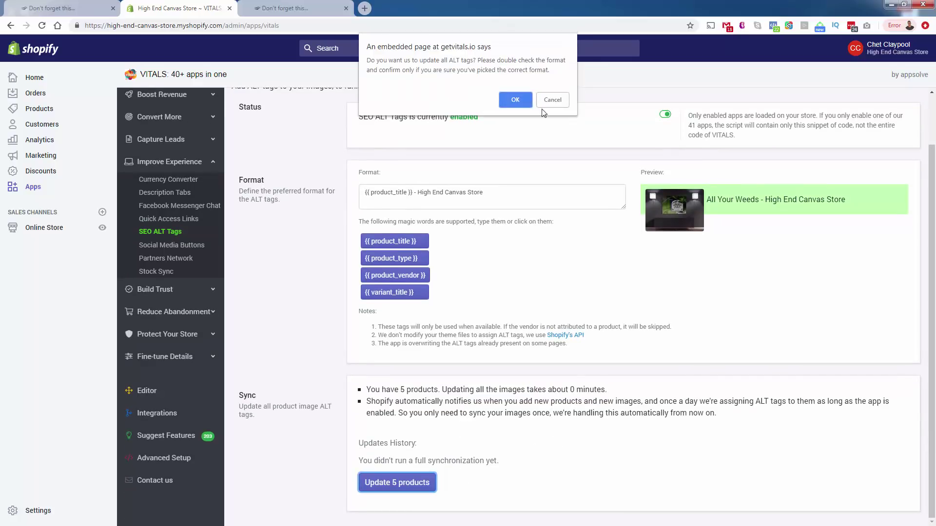
pyautogui.click(529, 101)
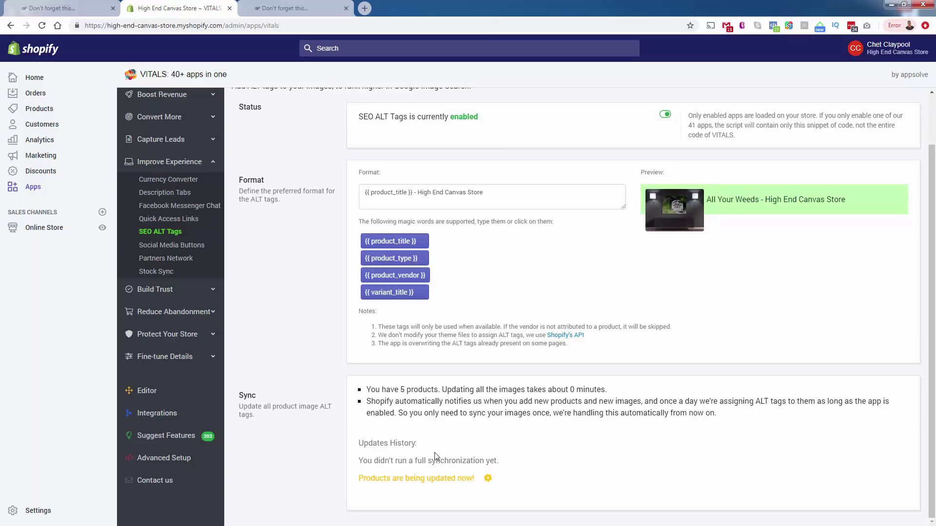
pyautogui.scroll(2, 481, 420)
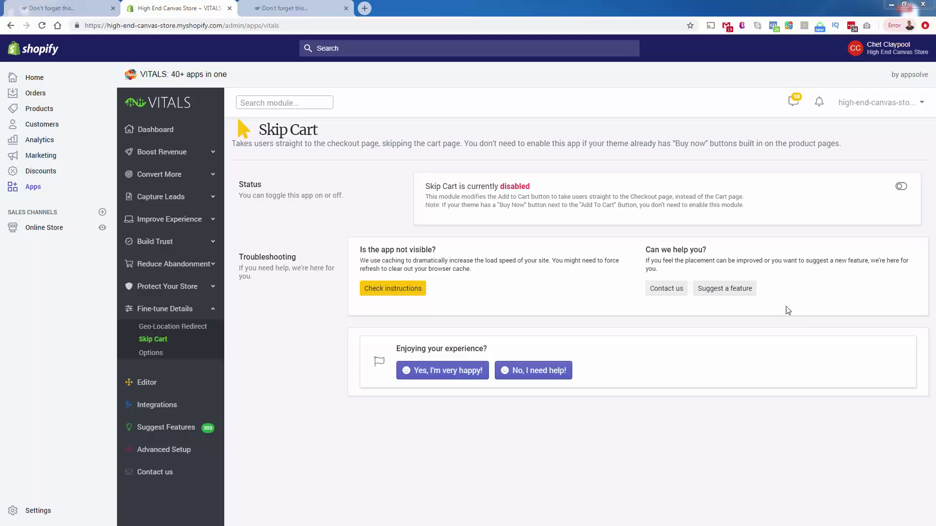
# Enable the Skip Cart module and save the settings
pyautogui.click(902, 187)
pyautogui.click(864, 103)
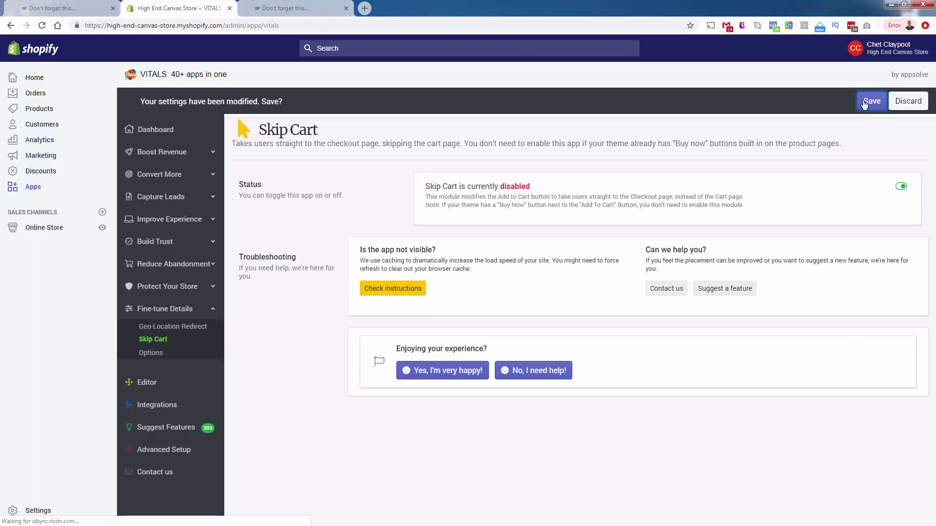
# Test Skip Cart by adding the All Your Weeds 8x10 canvas from Best Sellers, inspect the checkout address, and open the cart
pyautogui.click(276, 6)
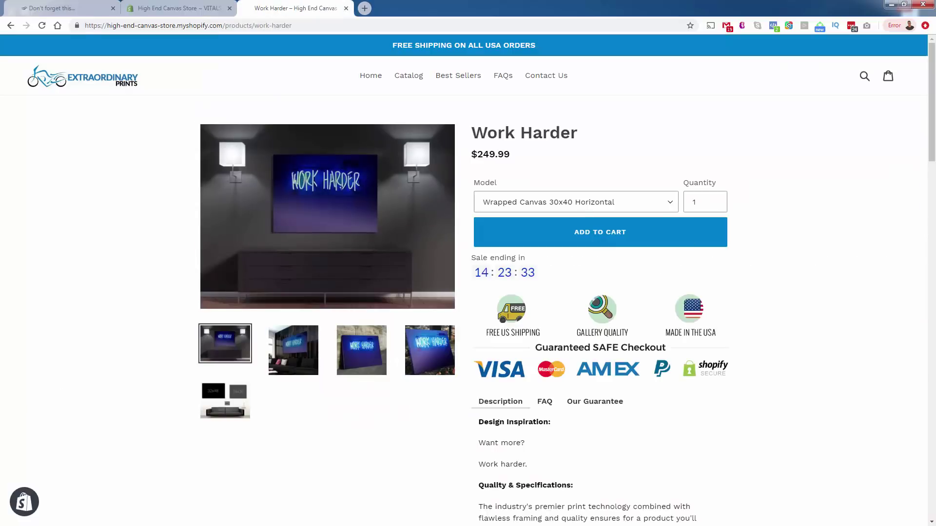
pyautogui.click(459, 75)
pyautogui.click(232, 278)
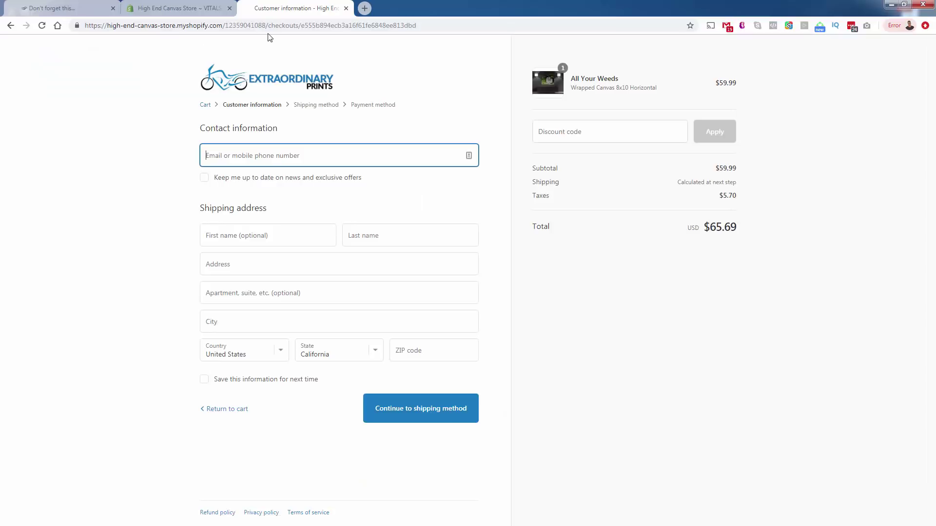
pyautogui.doubleClick(283, 25)
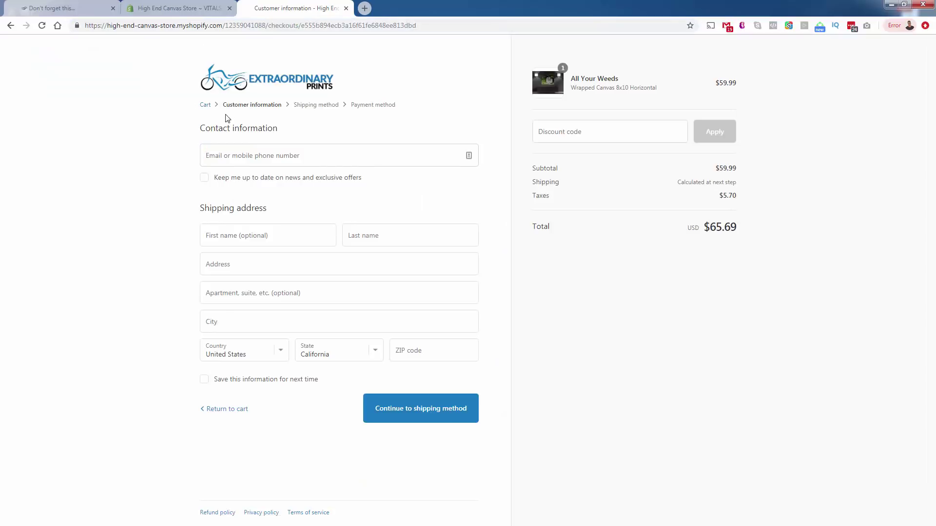
pyautogui.click(206, 105)
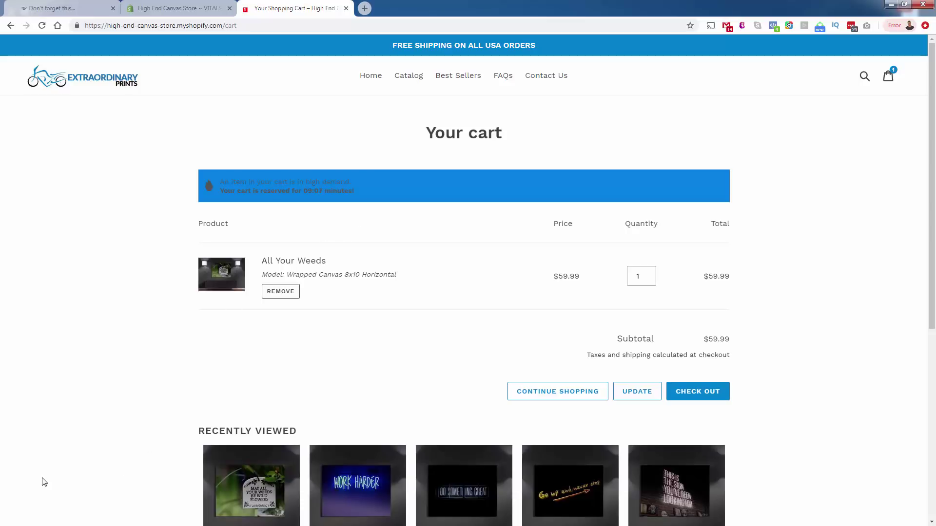
# Enable the "Back to top" button in the Vitals Tweaking Shopify options and save the settings
pyautogui.hotkey('ctrl', 'shift', 'Tab')
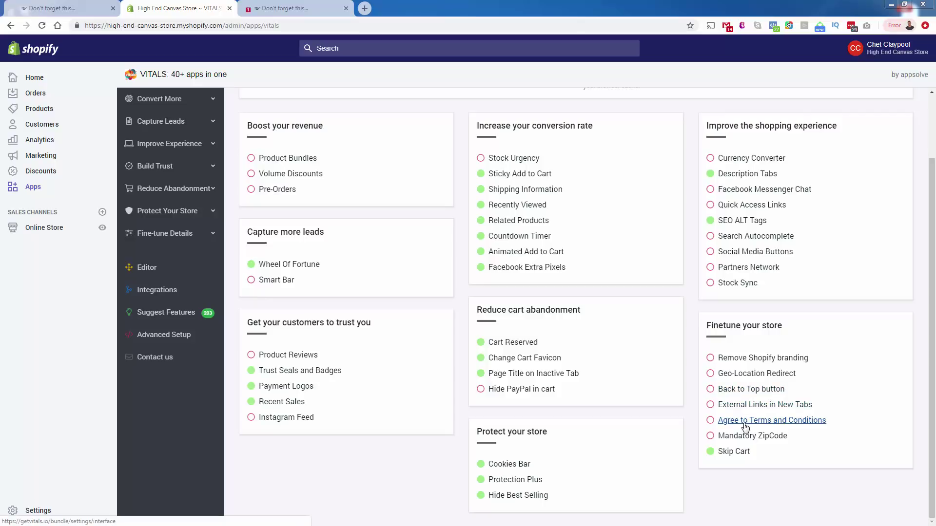
pyautogui.click(746, 388)
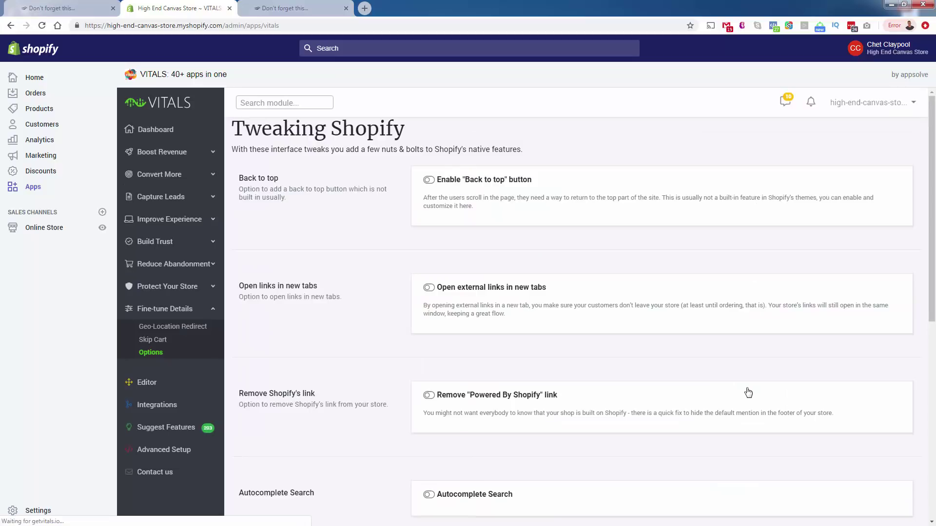
pyautogui.scroll(-2, 748, 393)
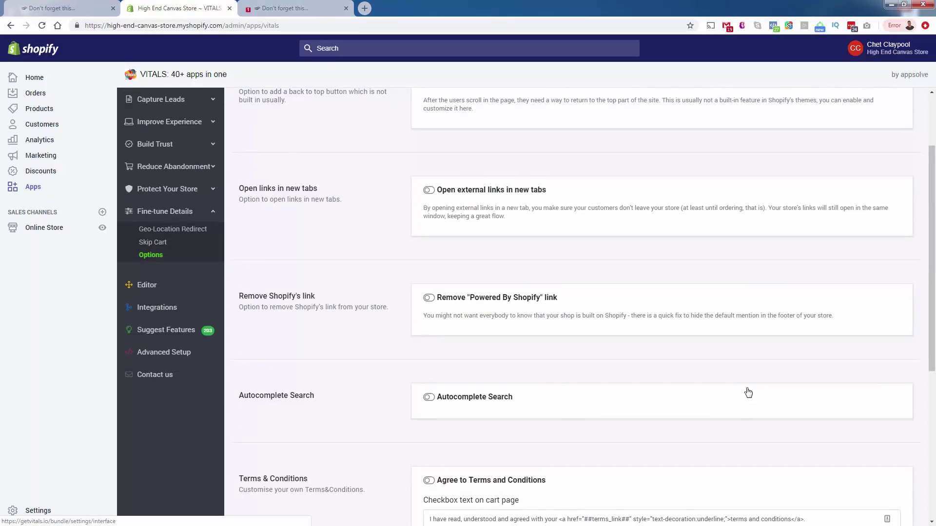
pyautogui.scroll(2, 749, 392)
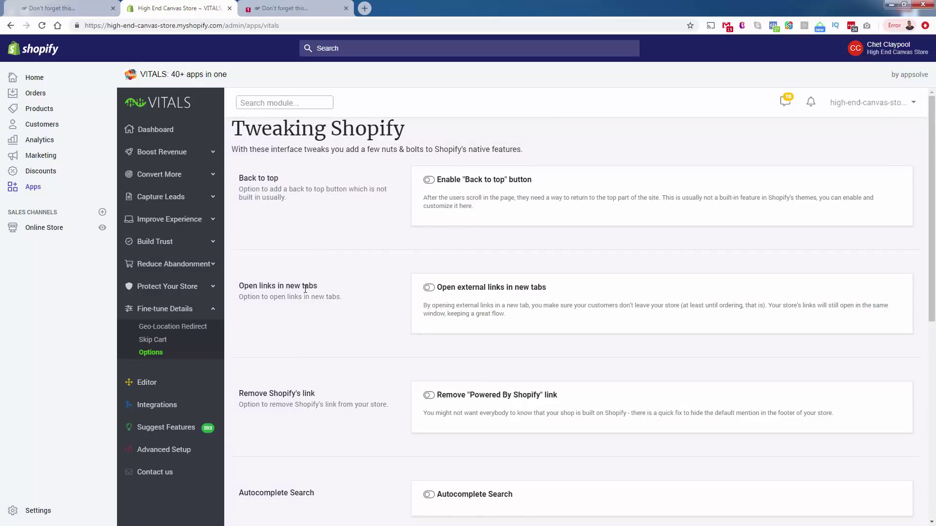
pyautogui.scroll(-5, 305, 289)
pyautogui.scroll(5, 319, 337)
pyautogui.click(429, 182)
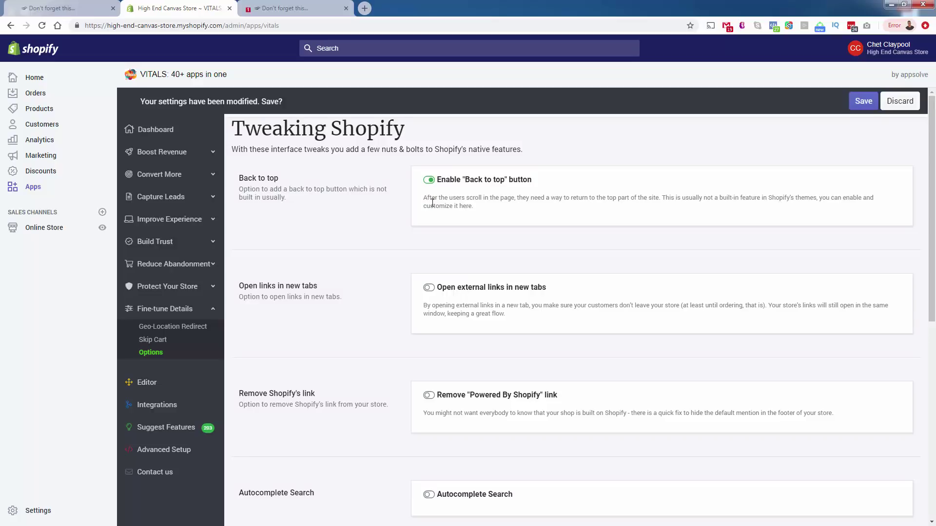
pyautogui.click(863, 105)
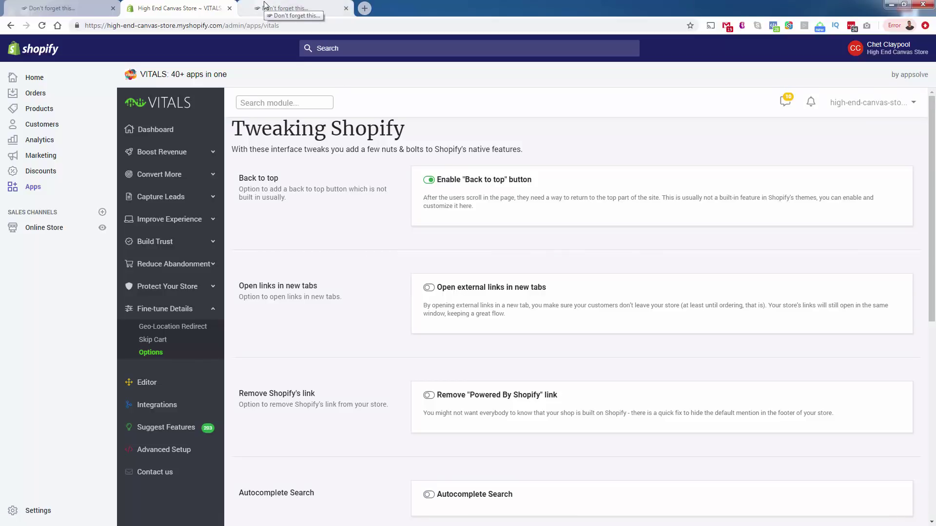
# Test the "Back to top" button on the storefront's All Your Weeds product page
pyautogui.click(293, 8)
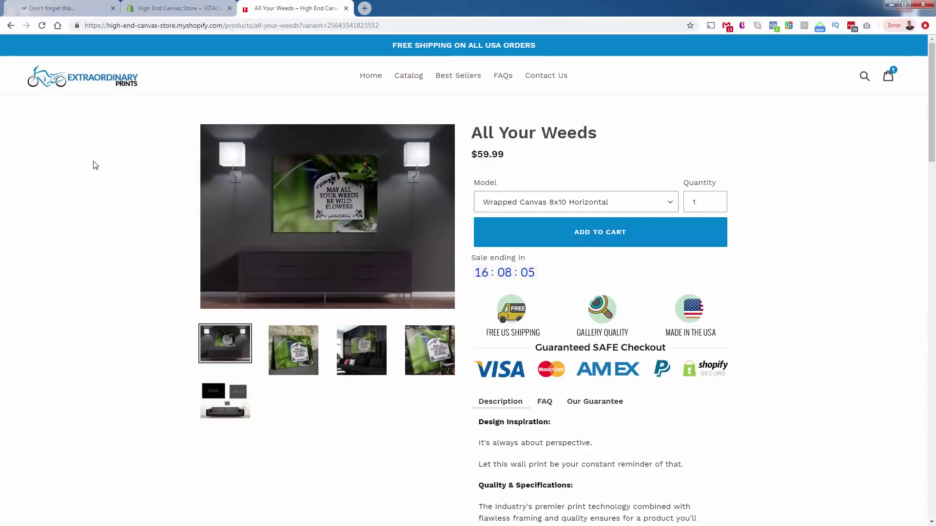
pyautogui.scroll(-3, 95, 166)
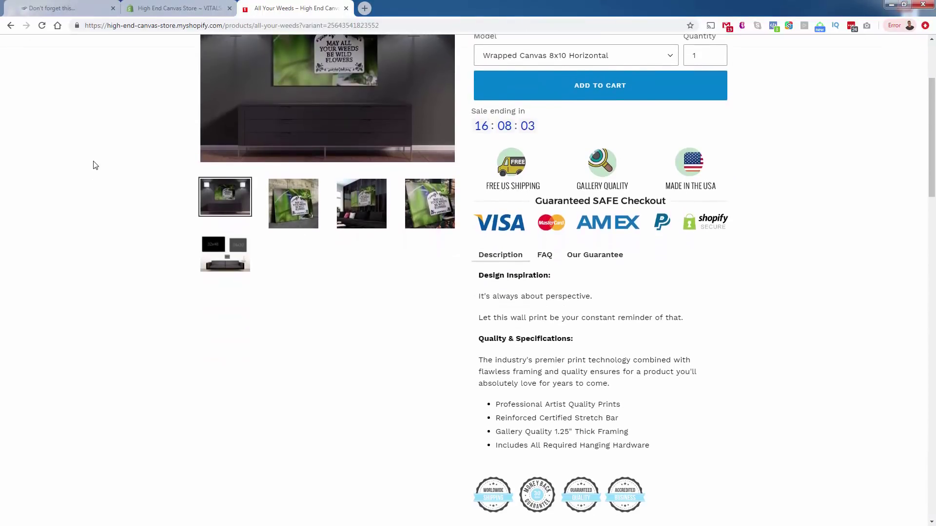
pyautogui.scroll(-10, 95, 165)
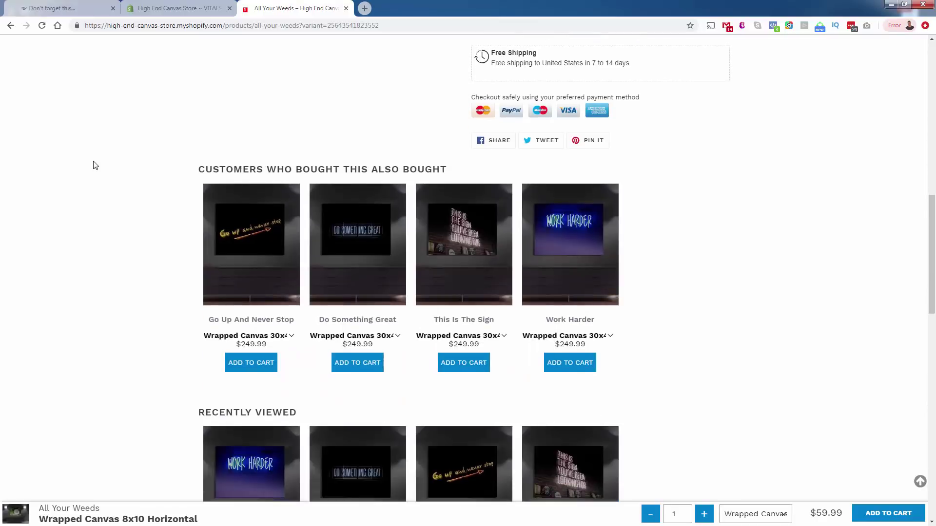
pyautogui.scroll(-6, 95, 166)
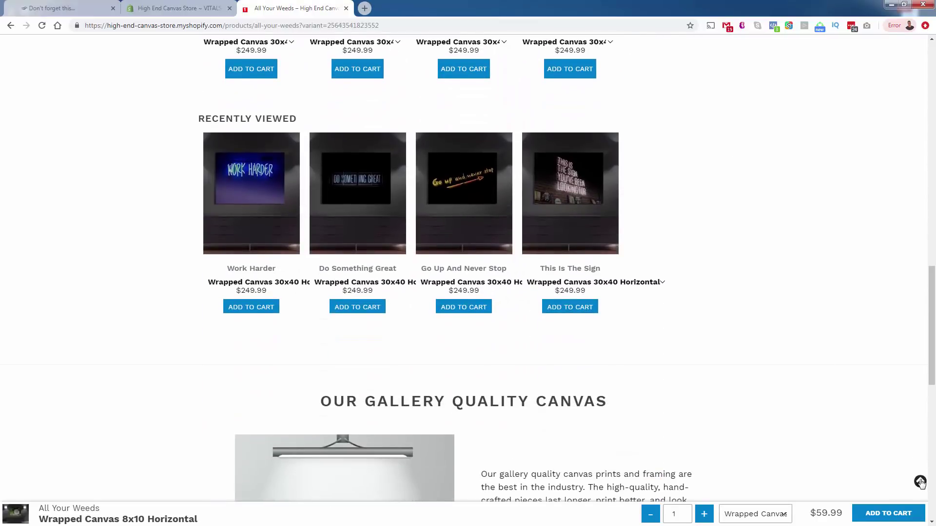
pyautogui.click(920, 483)
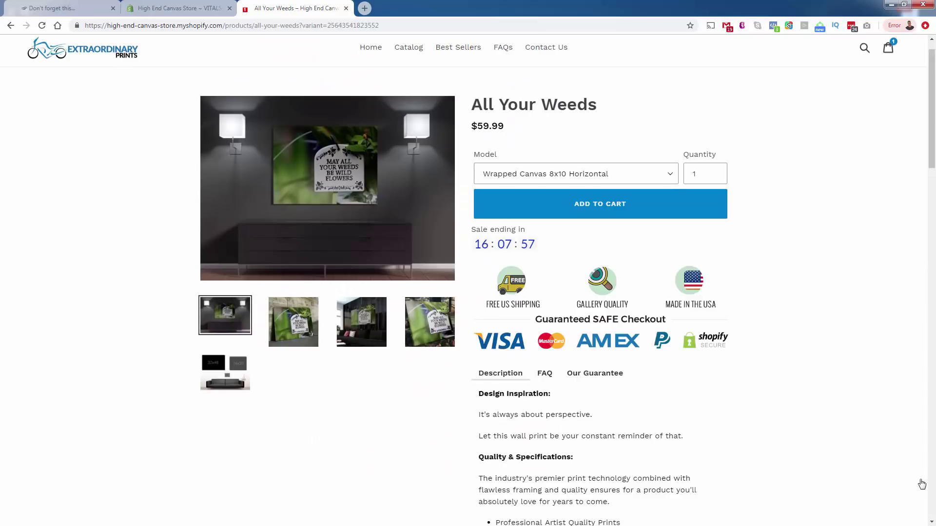
# Review the option for opening external links in new tabs, and browse the storefront's Best Sellers, FAQs, Contact Us and Catalog pages
pyautogui.click(222, 5)
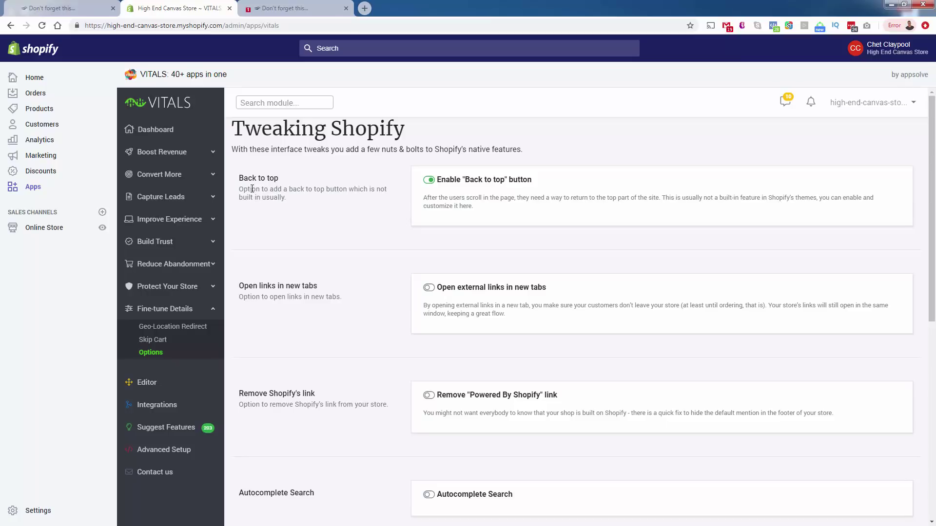
pyautogui.scroll(-1, 252, 189)
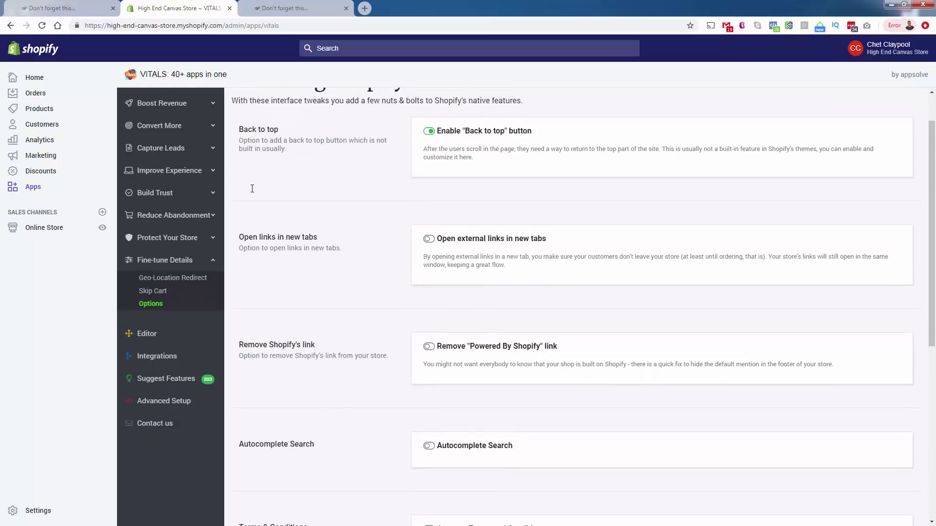
pyautogui.scroll(-1, 293, 202)
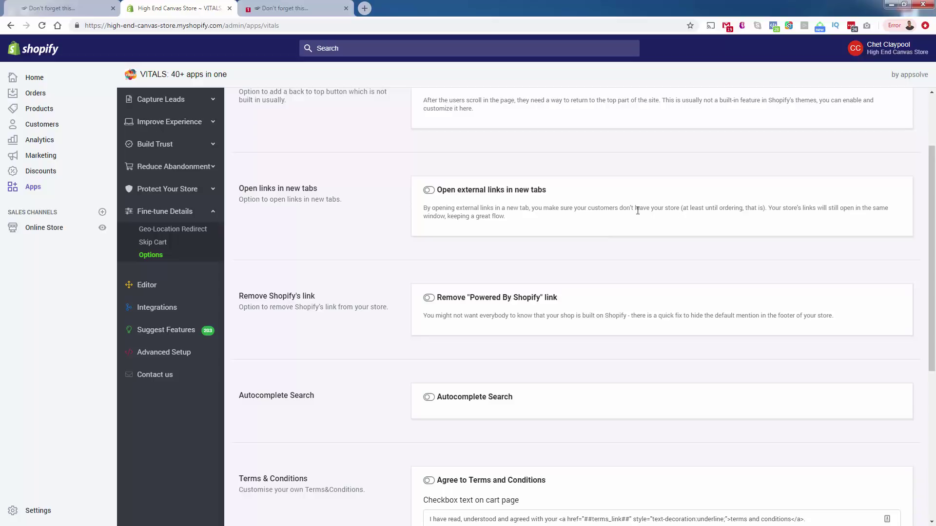
pyautogui.click(292, 8)
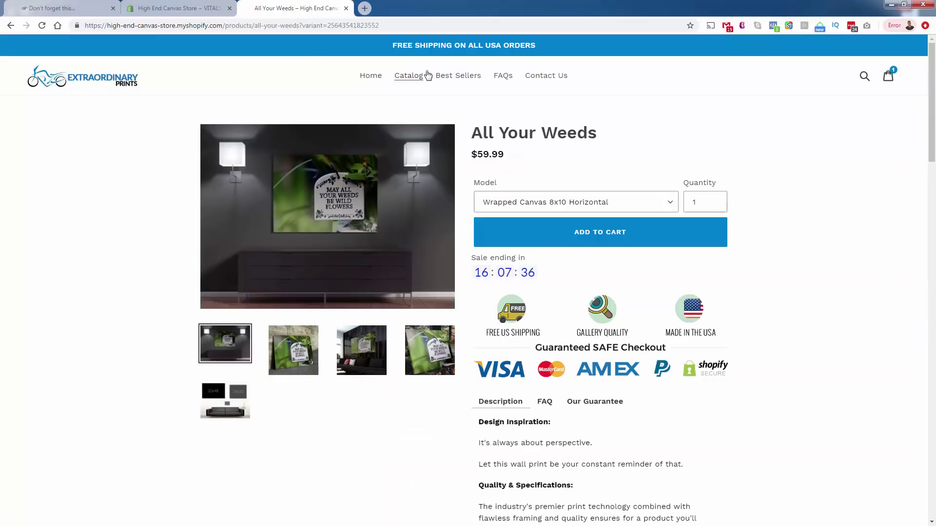
pyautogui.click(456, 77)
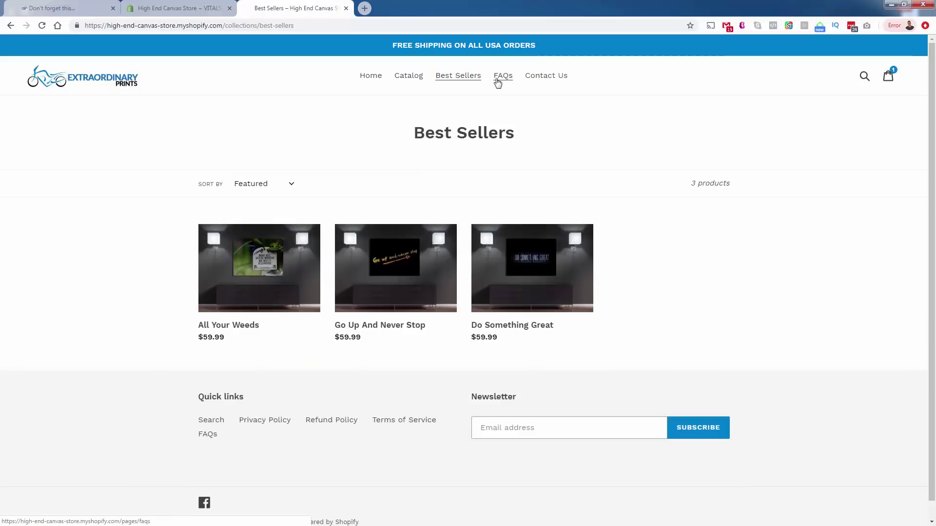
pyautogui.click(502, 77)
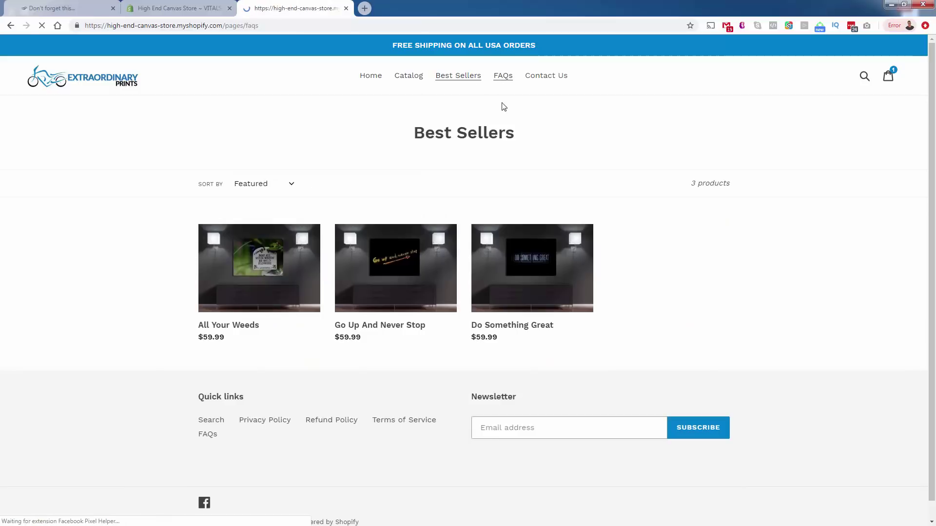
pyautogui.click(546, 77)
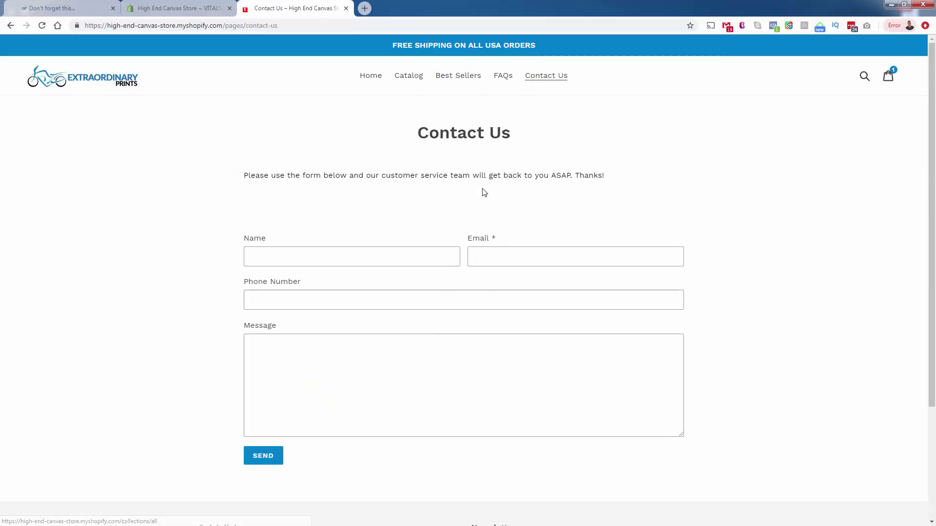
pyautogui.click(410, 79)
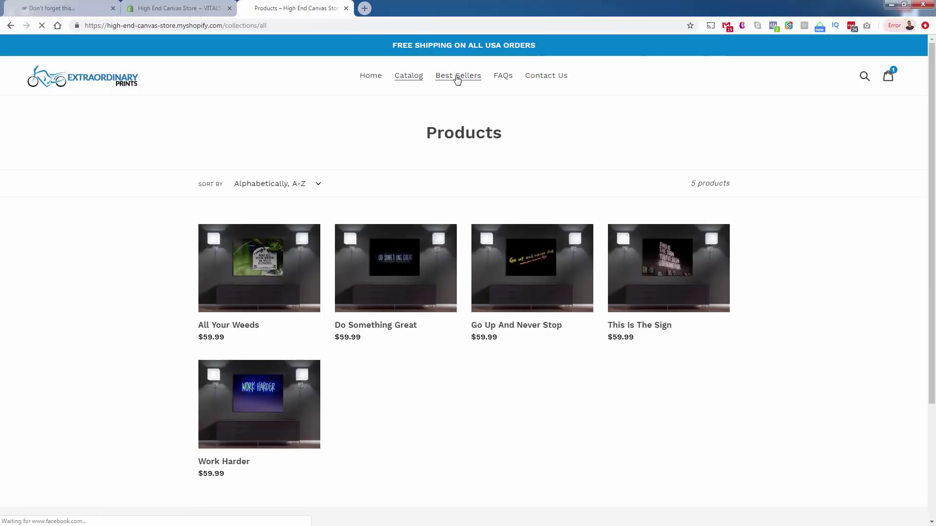
pyautogui.click(457, 76)
pyautogui.scroll(-1, 516, 365)
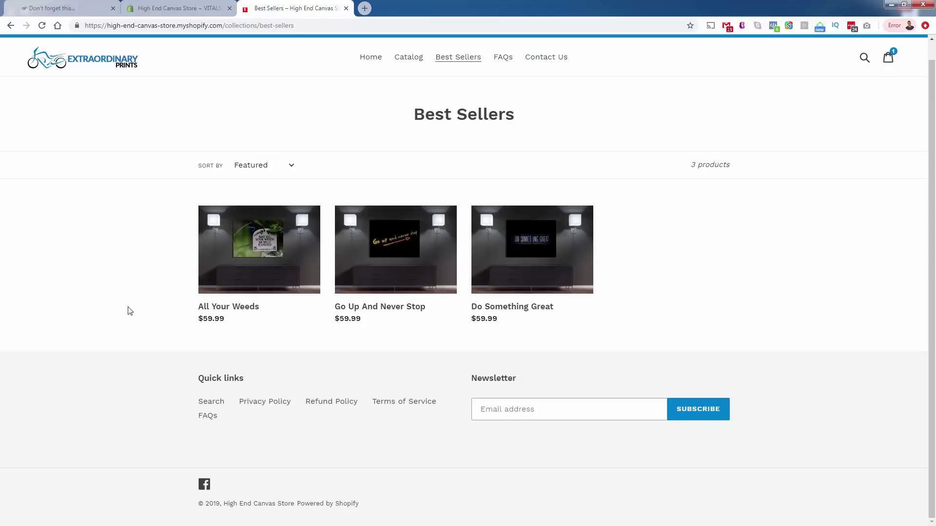
# Enable "Open external links in new tabs" in the Vitals Tweaking Shopify options and save the settings
pyautogui.click(365, 8)
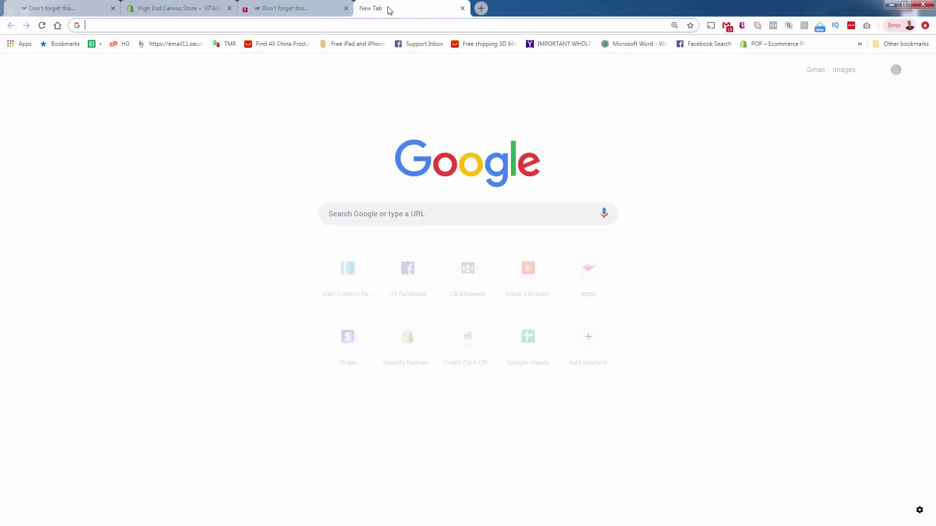
pyautogui.hotkey('ctrl', 'w')
pyautogui.click(195, 9)
pyautogui.click(429, 191)
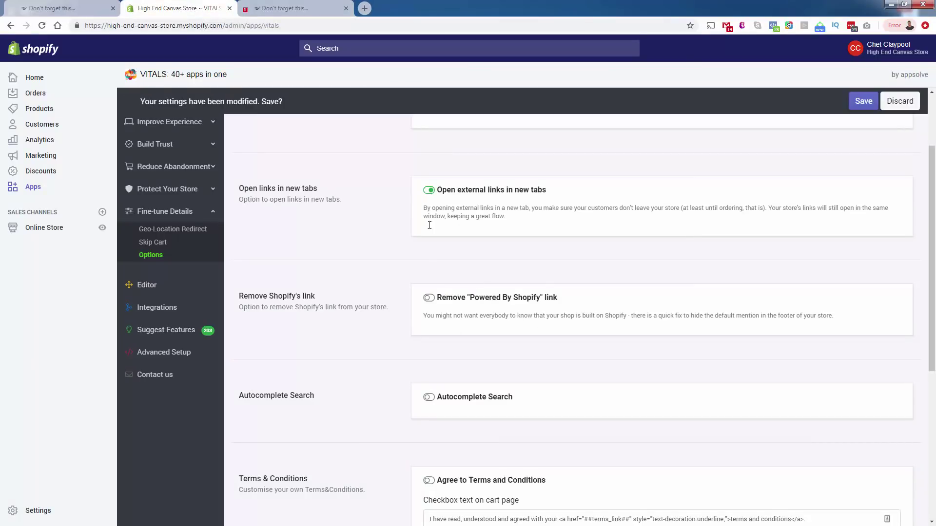
pyautogui.scroll(2, 429, 225)
pyautogui.click(864, 101)
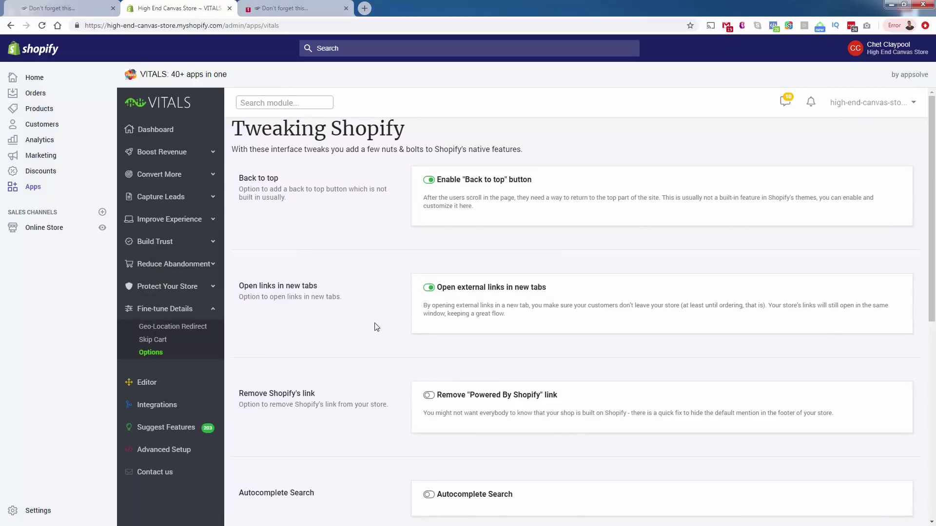
# Check the storefront footer's Shopify credit, enable the Remove "Powered By Shopify" link option in Vitals, and save the settings
pyautogui.scroll(-1, 377, 328)
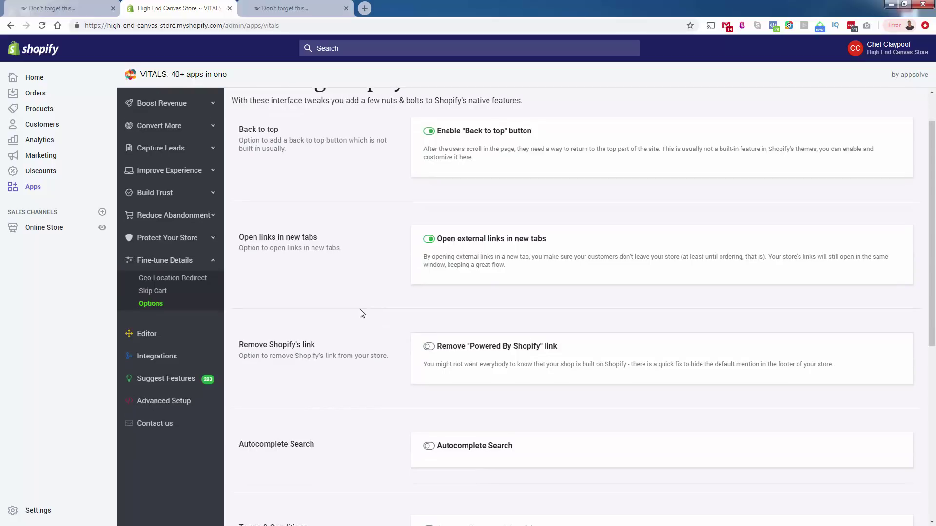
pyautogui.scroll(-1, 362, 314)
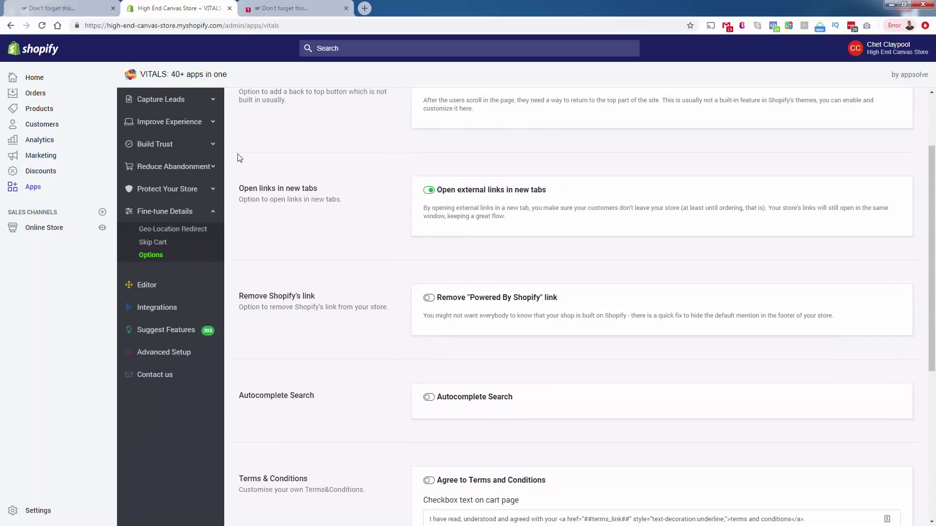
pyautogui.hotkey('ctrl', 'Tab')
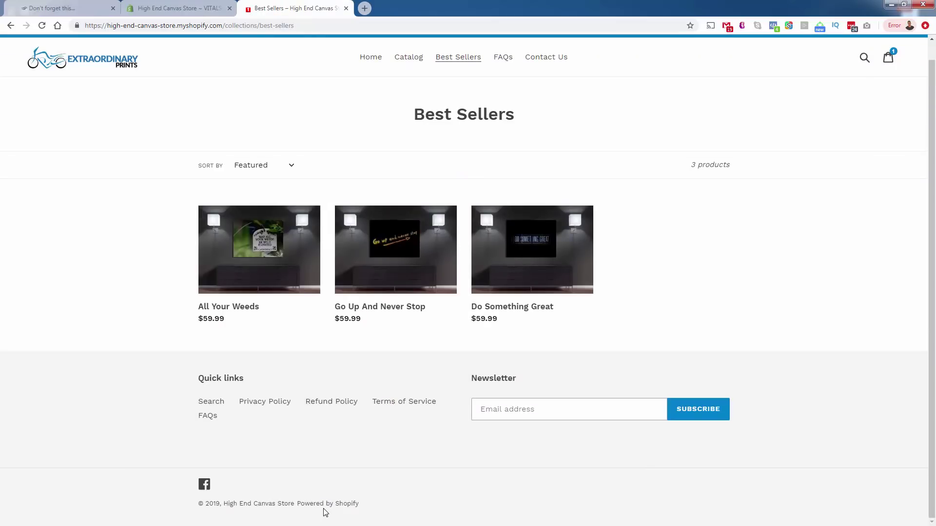
pyautogui.hotkey('ctrl', 'shift', 'Tab')
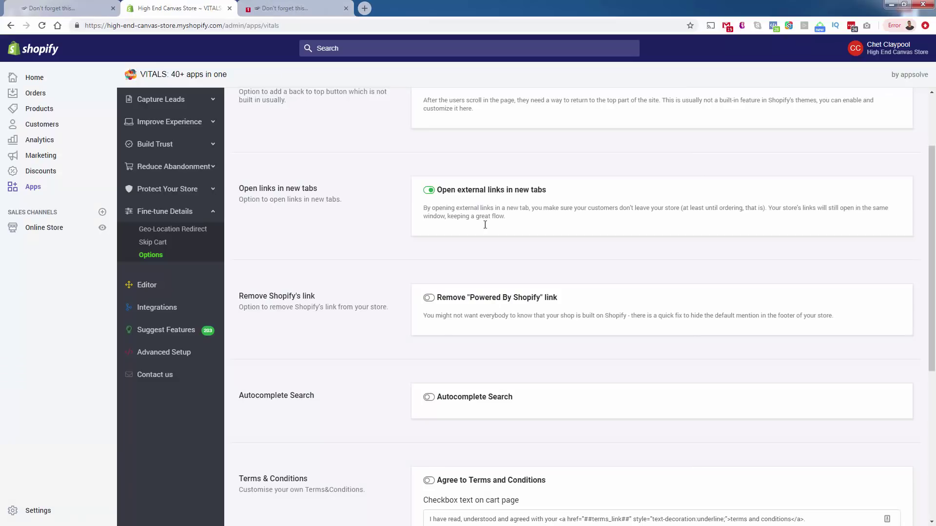
pyautogui.click(429, 298)
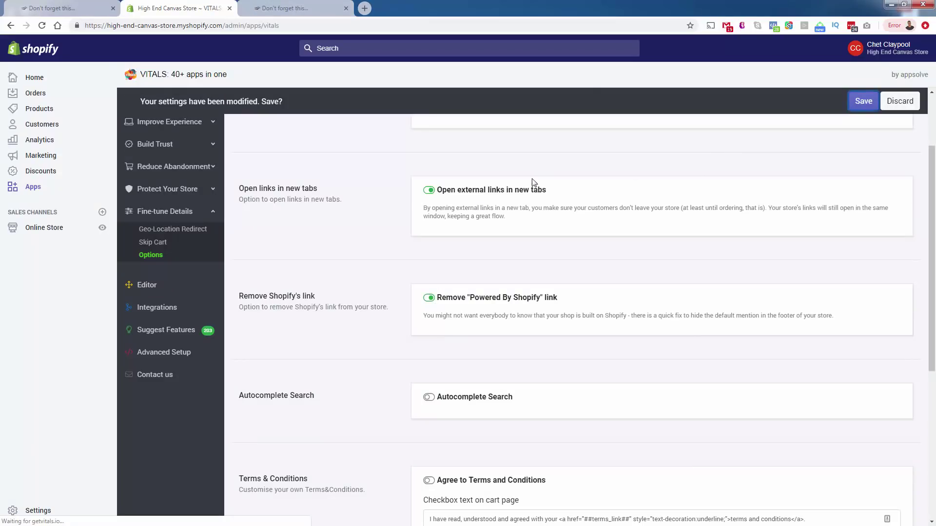
pyautogui.hotkey('ctrl', 's')
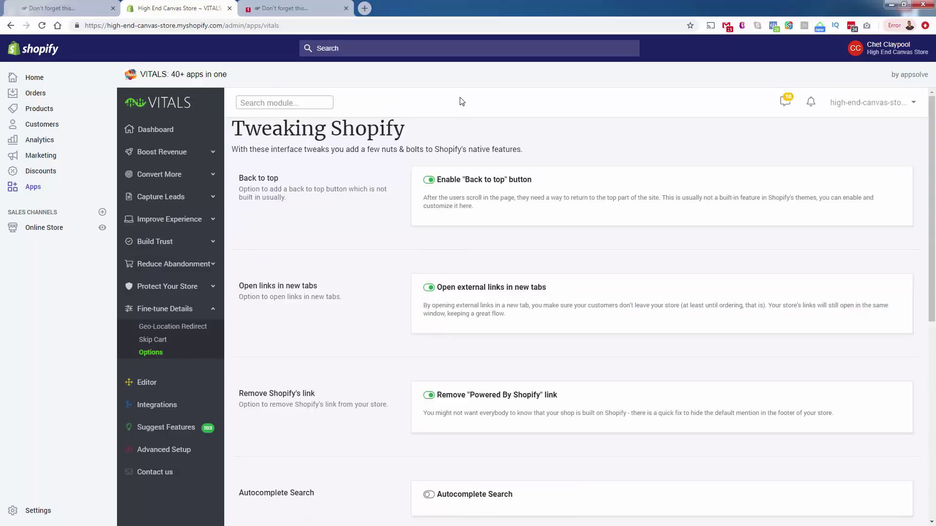
# Reload the storefront and inspect the footer on the Best Sellers, All Your Weeds and Terms of Service pages
pyautogui.hotkey('ctrl', 'Tab')
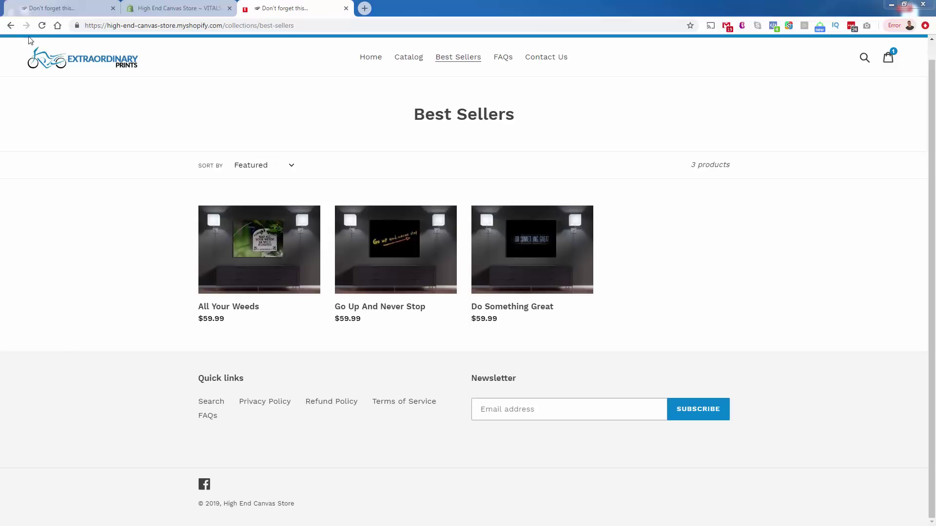
pyautogui.click(42, 25)
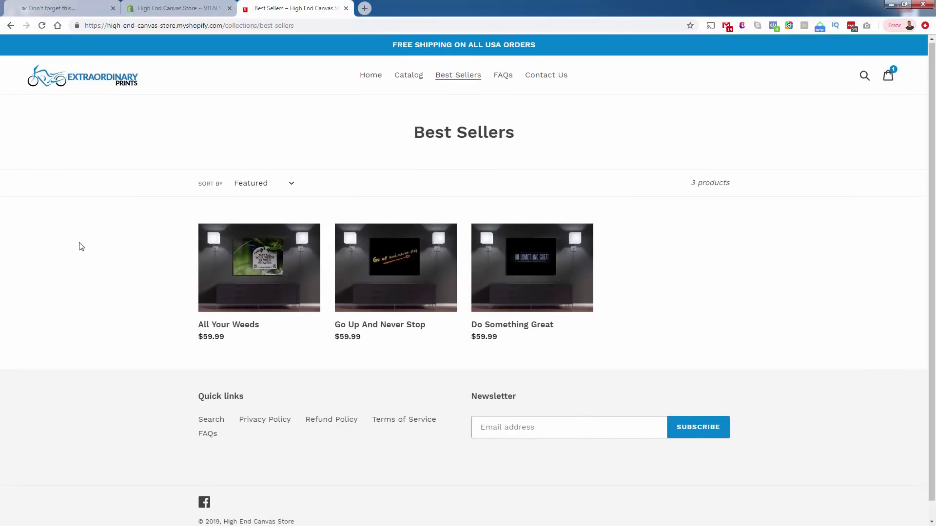
pyautogui.tripleClick(310, 510)
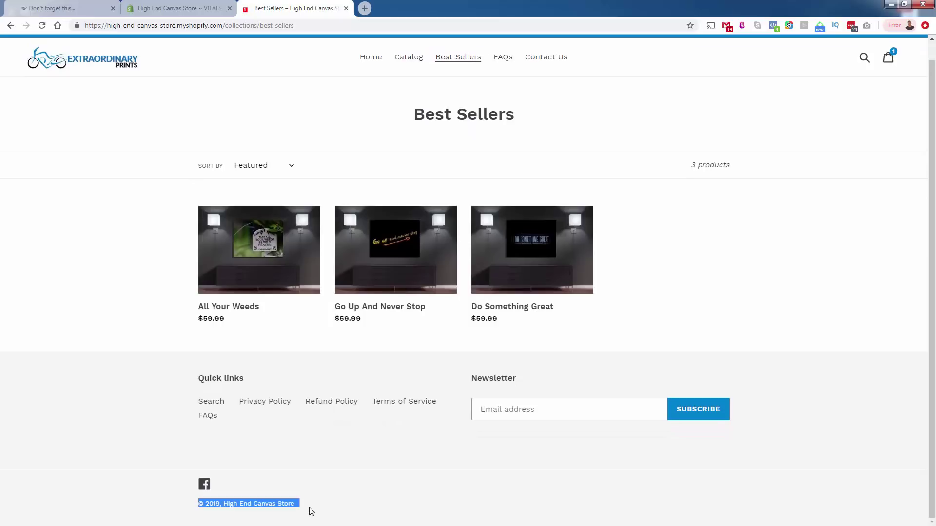
pyautogui.click(225, 310)
pyautogui.scroll(-20, 227, 385)
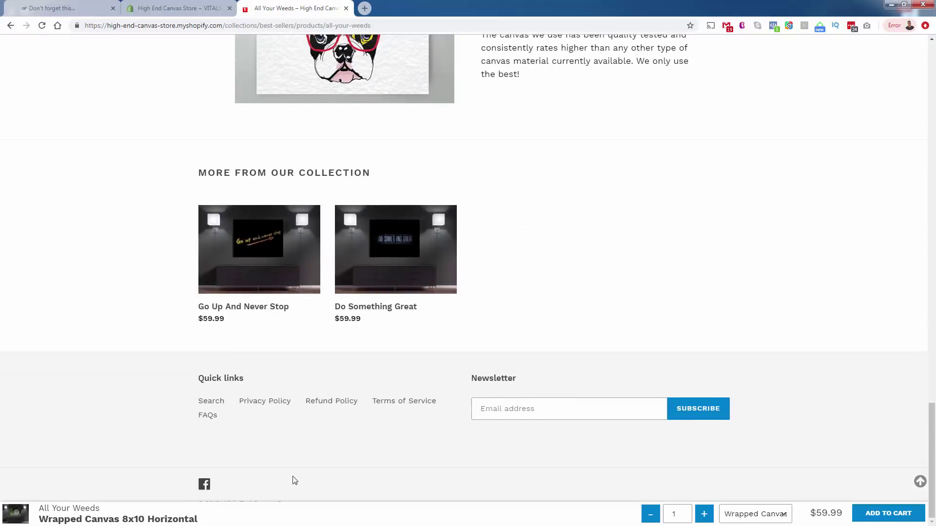
pyautogui.click(412, 400)
pyautogui.scroll(-6, 391, 396)
pyautogui.scroll(-20, 392, 396)
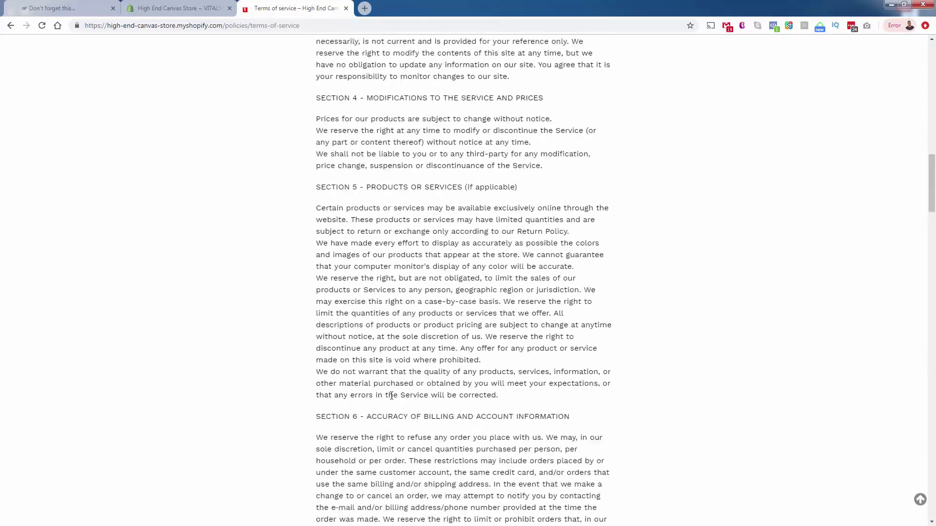
pyautogui.scroll(-8, 391, 396)
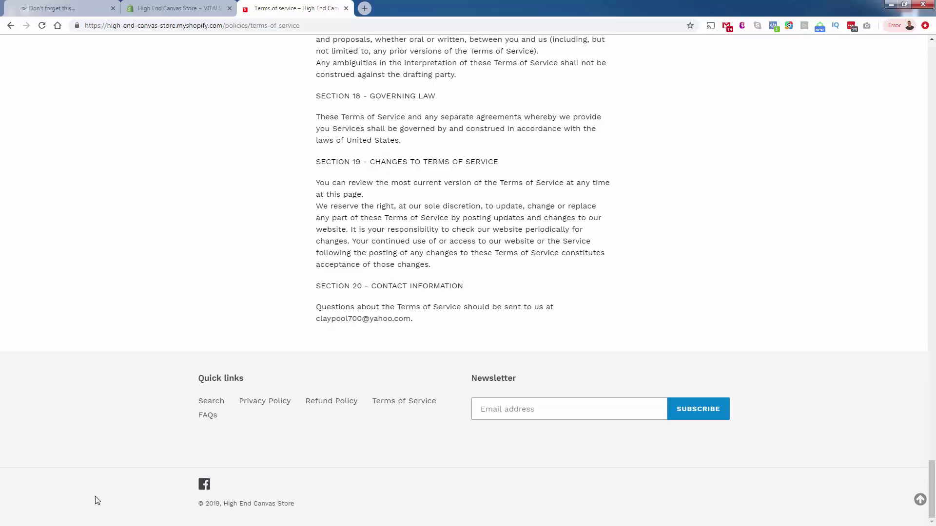
# Enable "Agree to Terms and Conditions" in the Vitals options and review its cart page checkbox text and terms link fields
pyautogui.click(175, 9)
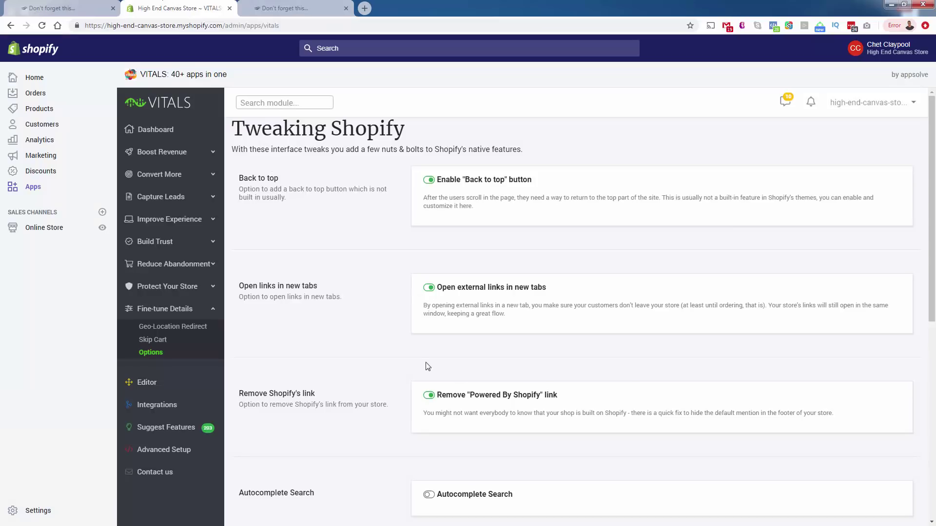
pyautogui.scroll(-5, 427, 367)
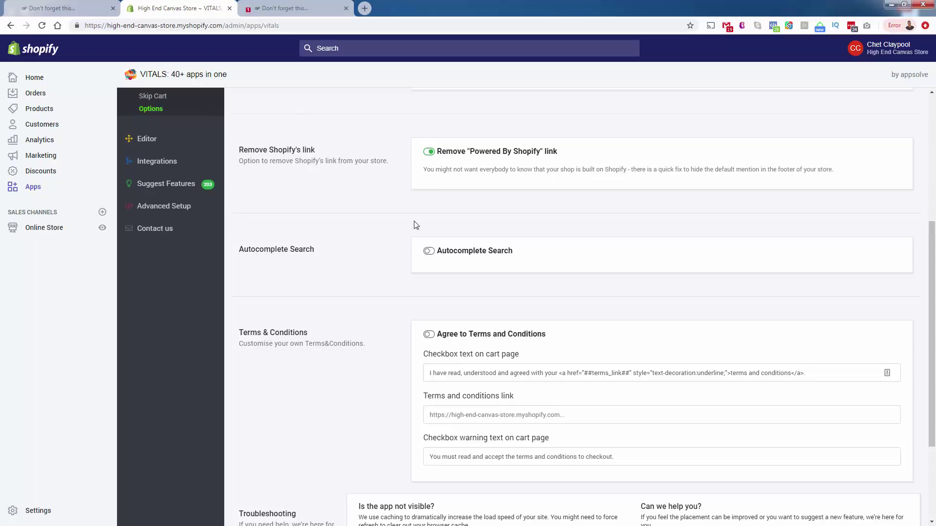
pyautogui.scroll(-2, 466, 285)
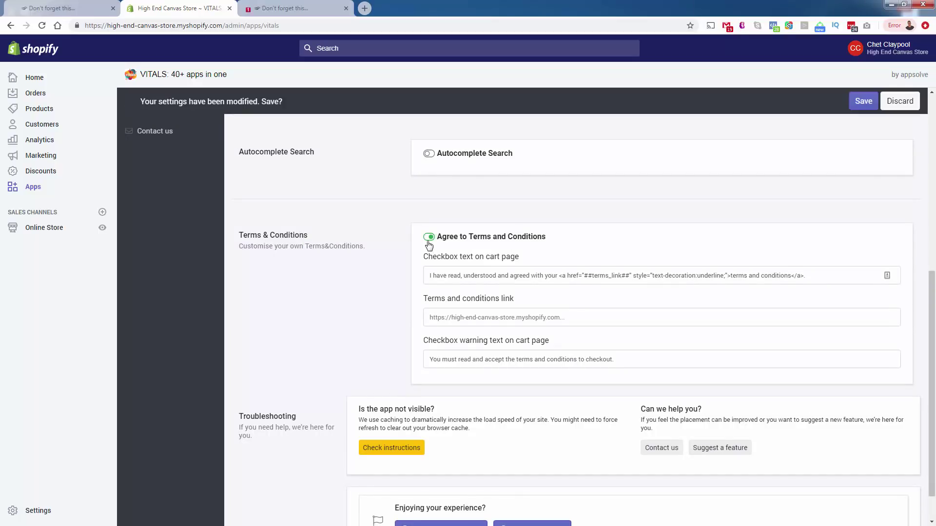
pyautogui.doubleClick(519, 276)
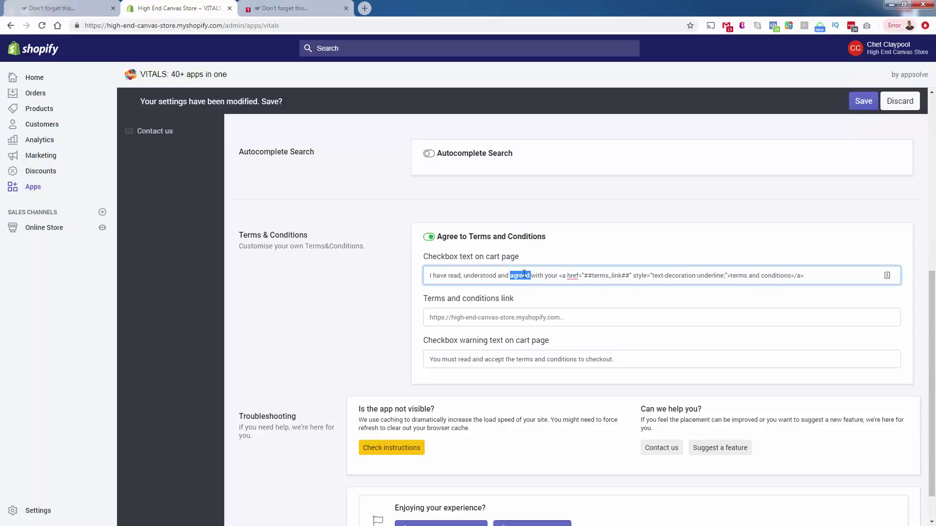
pyautogui.click(507, 278)
pyautogui.click(478, 321)
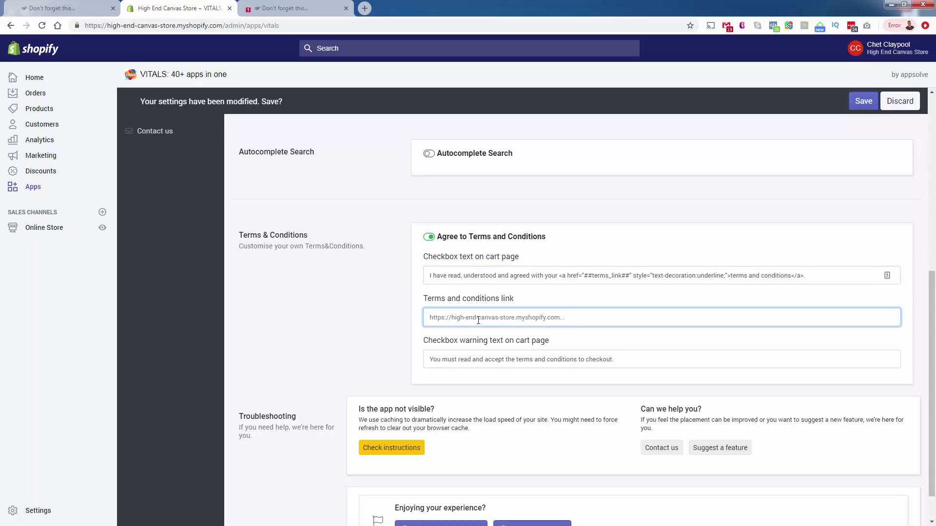
# Set the terms and conditions link to the Refund Policy address copied from the storefront footer, and save the settings
pyautogui.click(61, 8)
pyautogui.click(206, 389)
pyautogui.scroll(-7, 207, 388)
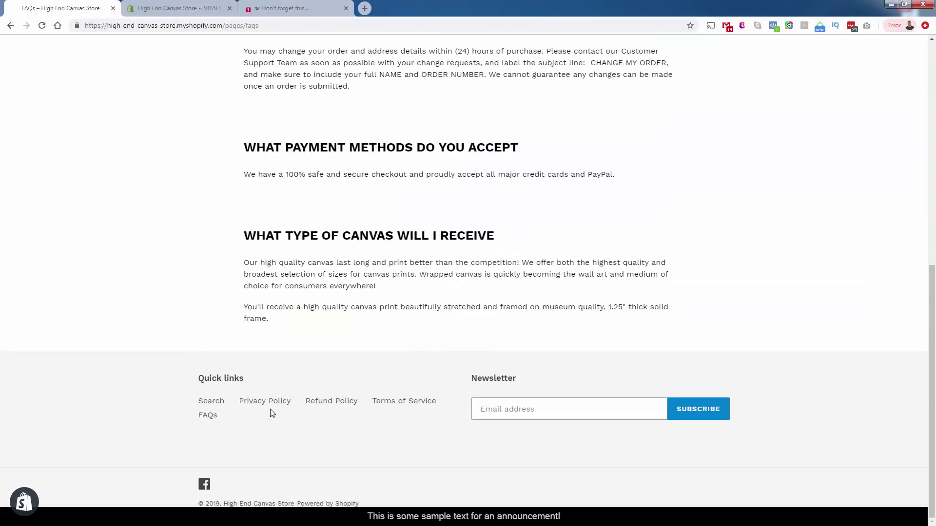
pyautogui.rightClick(319, 403)
pyautogui.click(371, 460)
pyautogui.hotkey('ctrl', 'Tab')
pyautogui.write('https://high-end-canvas-store.myshopify.com/policies/refund-policy')
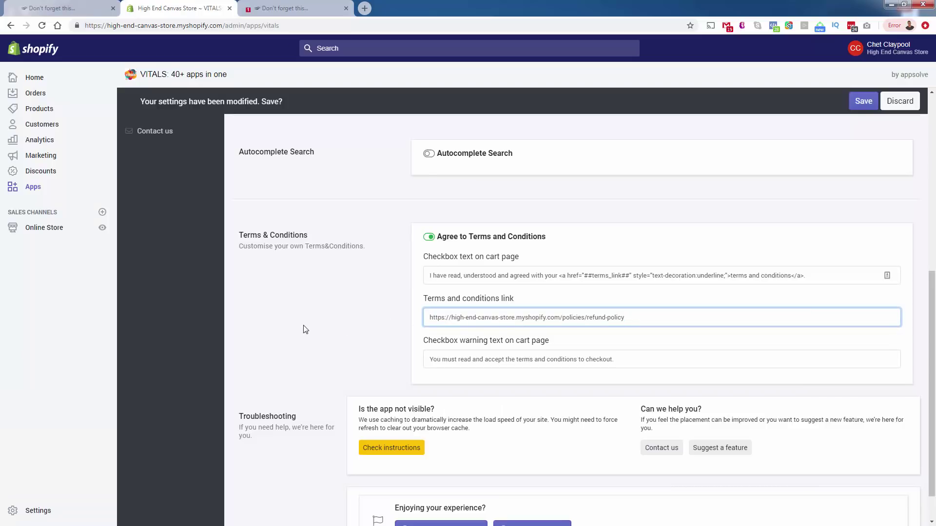
pyautogui.click(306, 330)
pyautogui.click(864, 104)
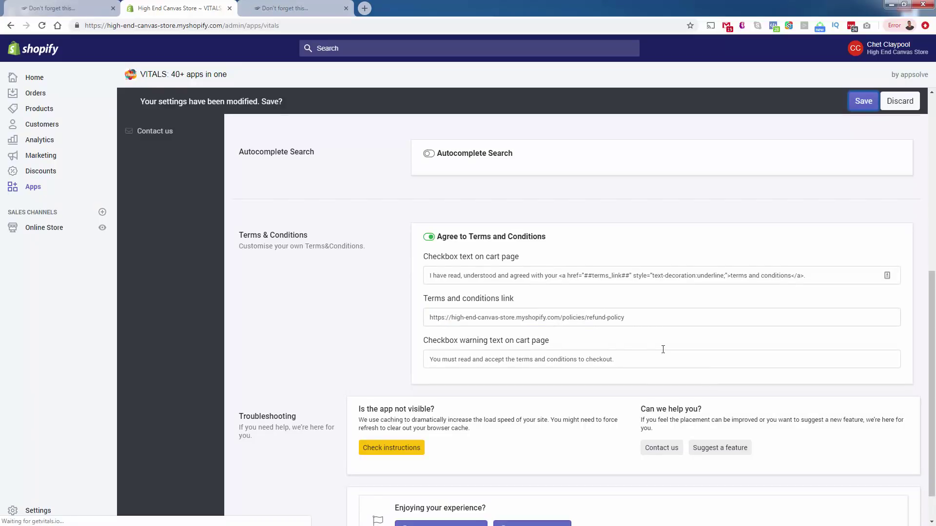
pyautogui.scroll(-7, 446, 329)
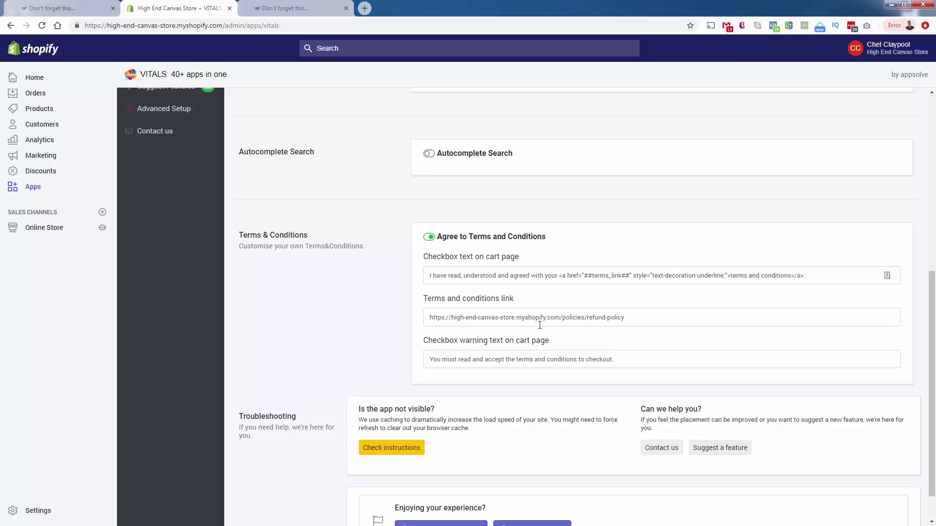
# Enable Autocomplete Search in the Tweaking Shopify options and save the settings
pyautogui.click(589, 321)
pyautogui.click(282, 376)
pyautogui.scroll(7, 285, 376)
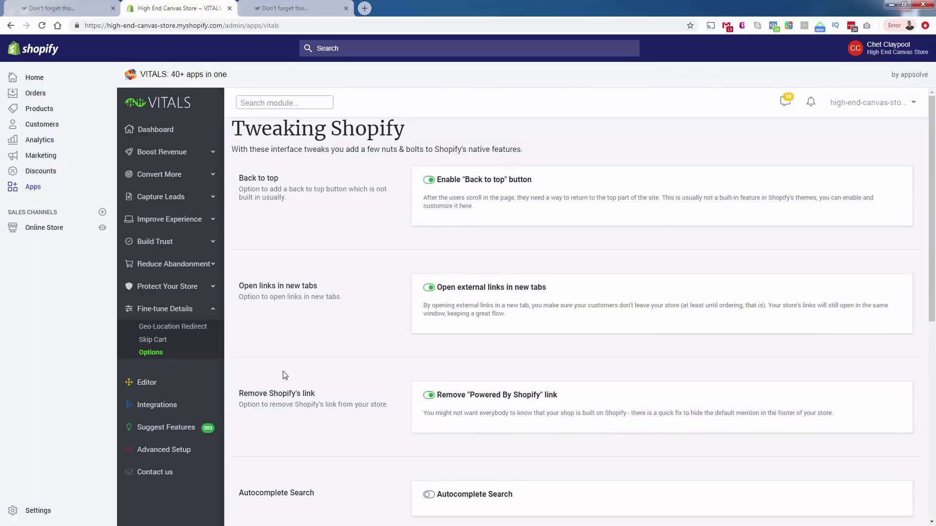
pyautogui.scroll(-4, 282, 376)
pyautogui.scroll(4, 349, 284)
pyautogui.scroll(-3, 359, 405)
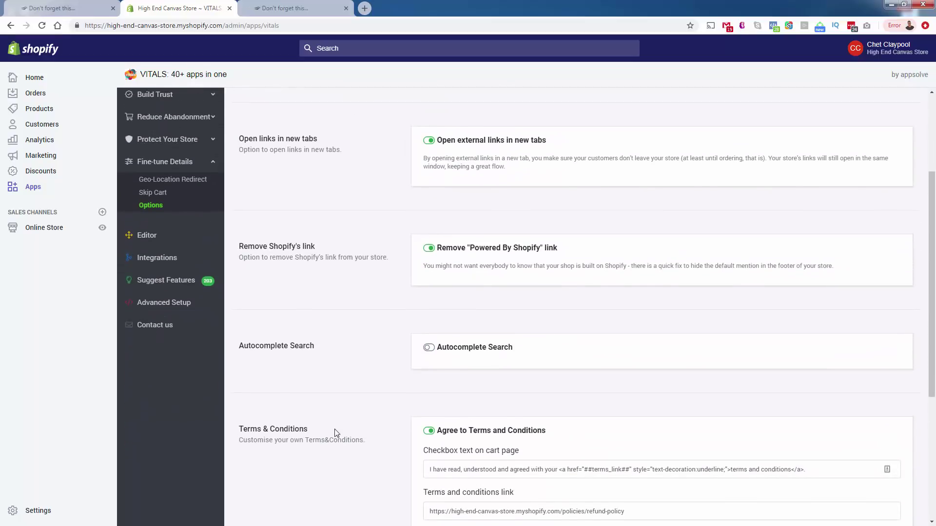
pyautogui.click(429, 349)
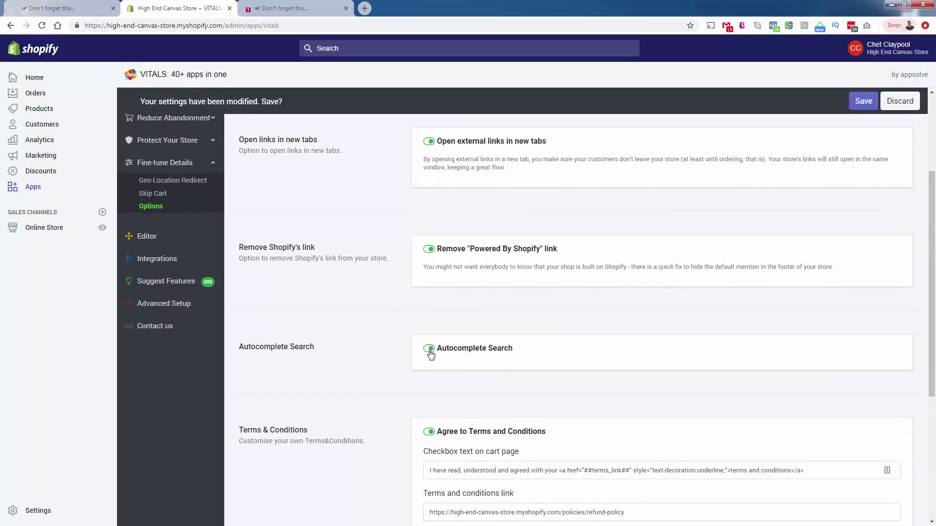
pyautogui.click(429, 349)
pyautogui.click(861, 102)
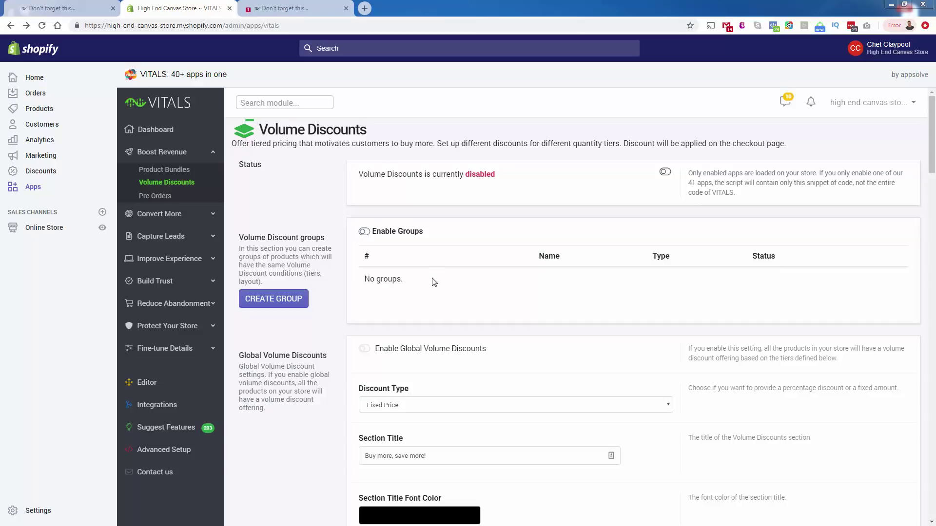
# Look over the Volume Discounts settings, enable the module, and save the change
pyautogui.tripleClick(285, 237)
pyautogui.scroll(-4, 291, 285)
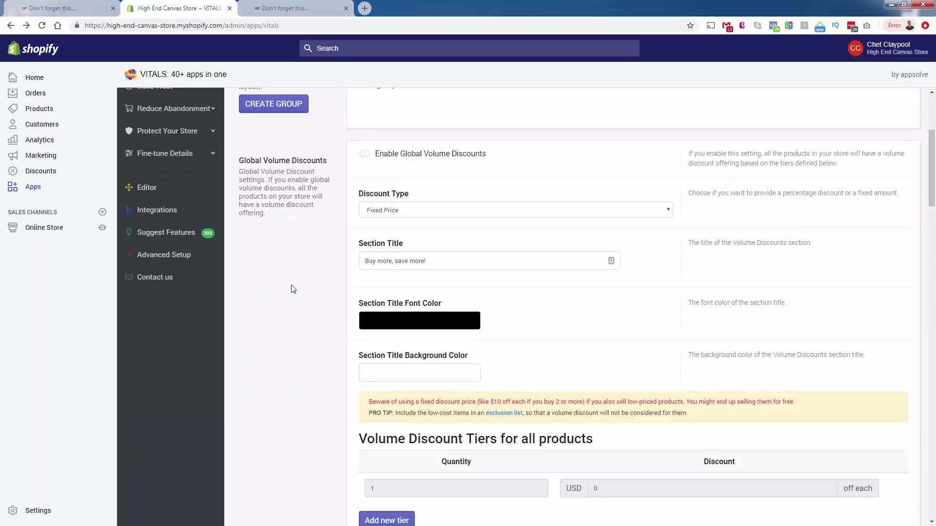
pyautogui.scroll(4, 292, 289)
pyautogui.click(282, 198)
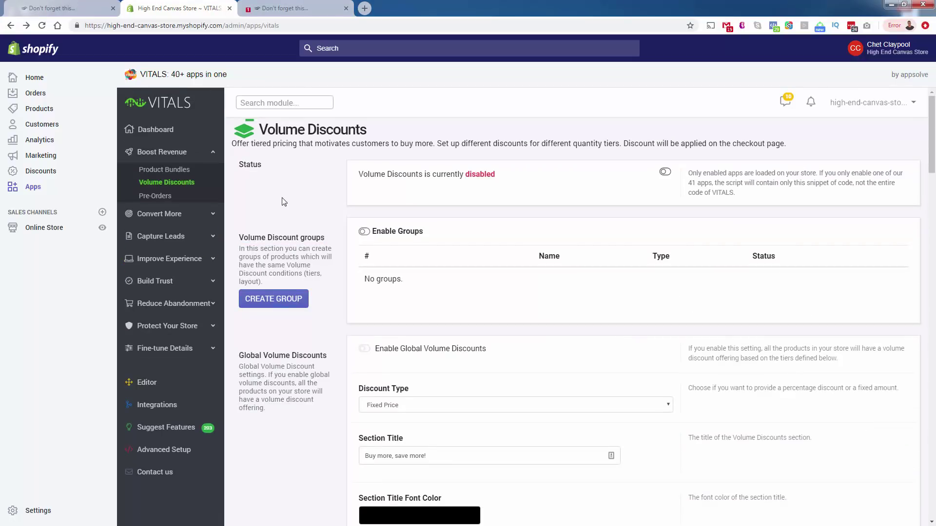
pyautogui.click(665, 171)
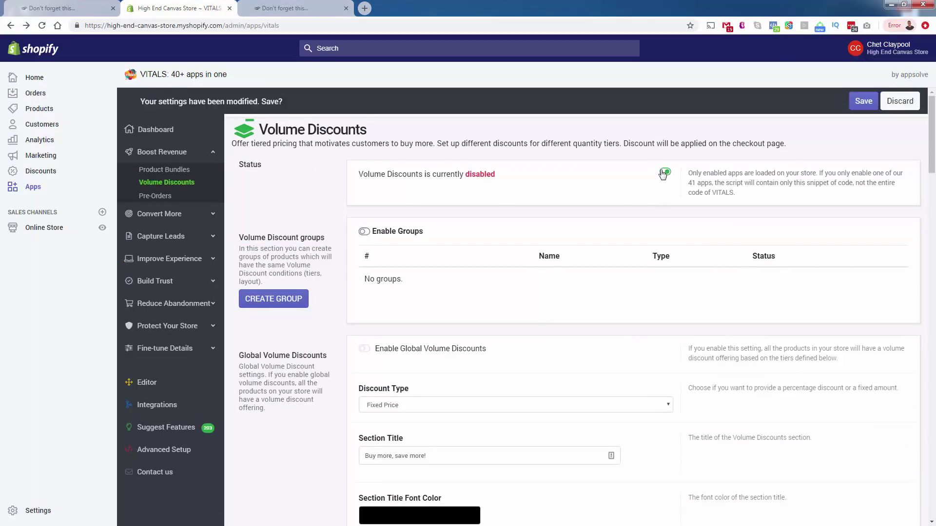
pyautogui.click(863, 101)
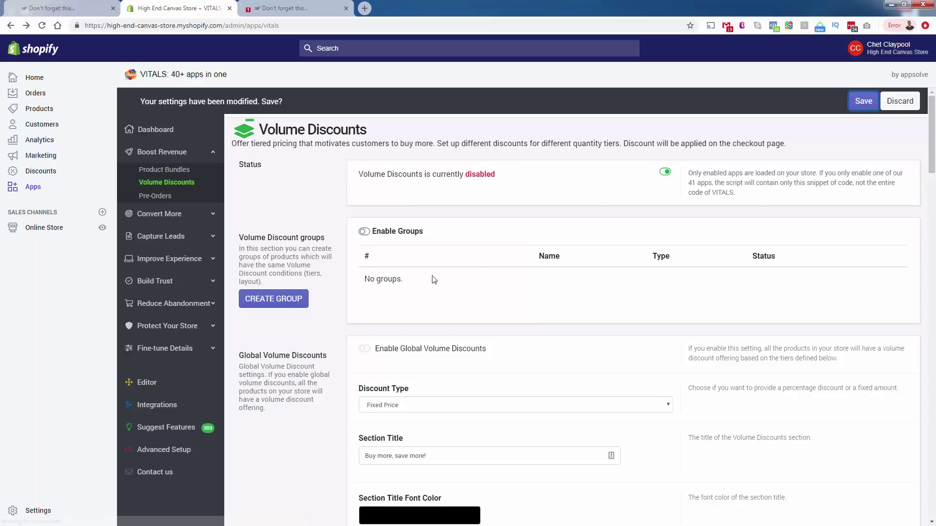
# Create a volume discount group named "Products Group 1" with the Percent discount type
pyautogui.click(257, 301)
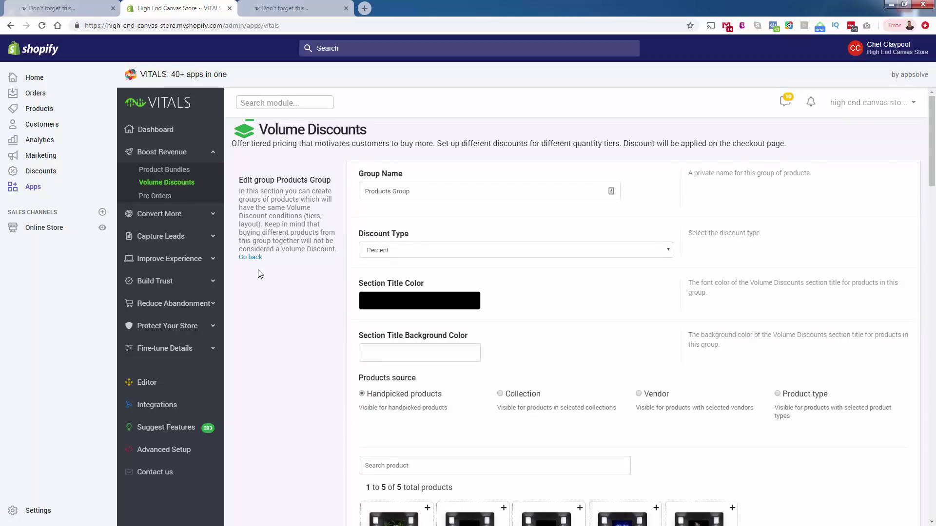
pyautogui.click(413, 193)
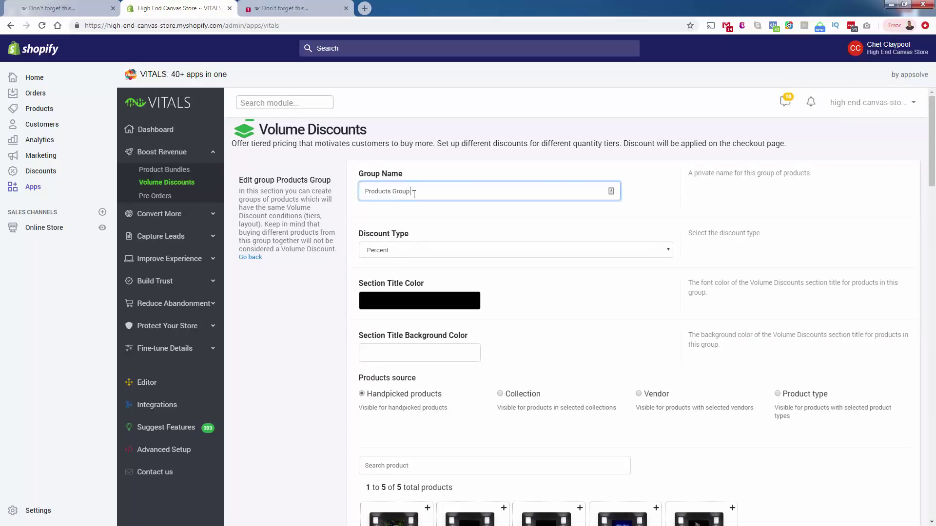
pyautogui.write('1')
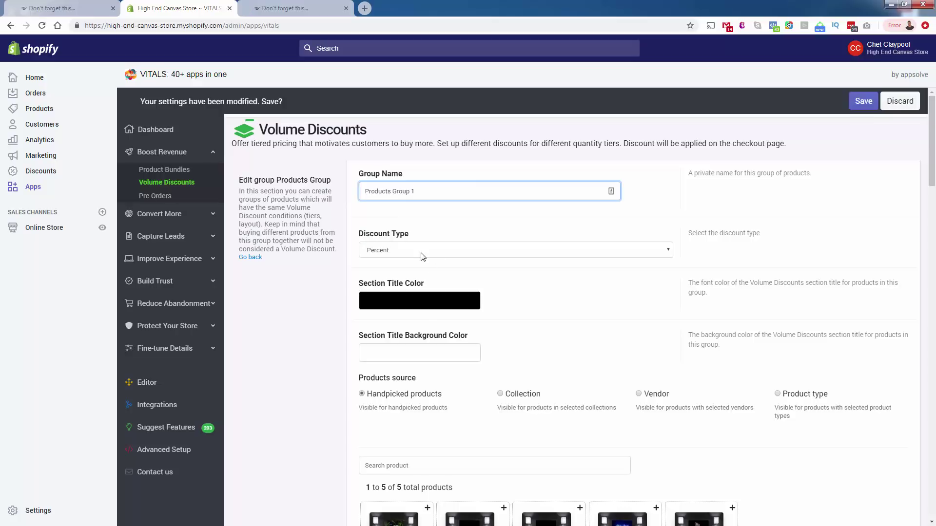
pyautogui.click(422, 257)
pyautogui.click(421, 254)
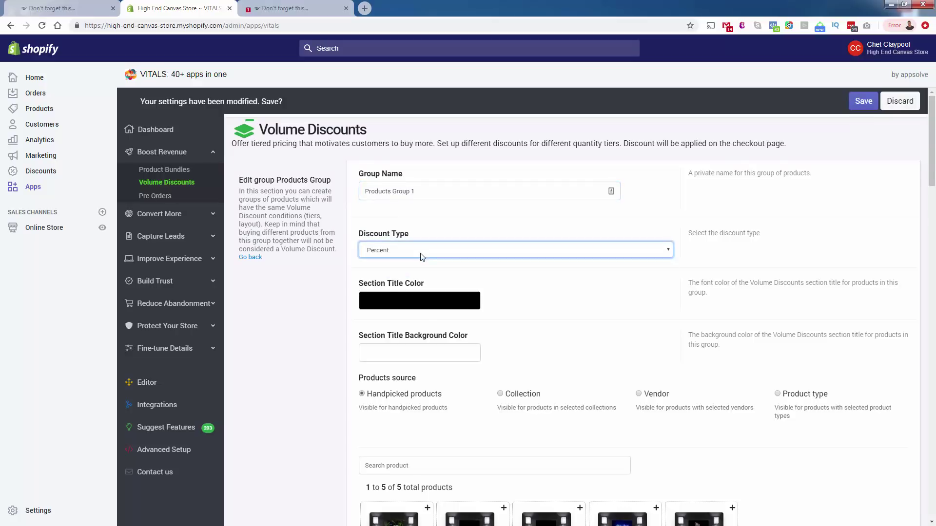
# Compare the Collection, Vendor and Product type sources for the group, and return to Handpicked products
pyautogui.scroll(-2, 338, 291)
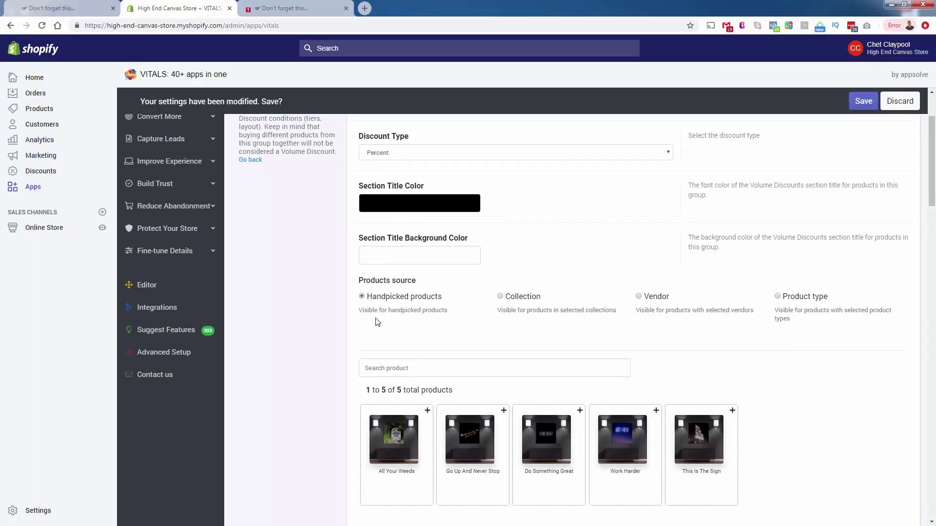
pyautogui.scroll(-1, 377, 320)
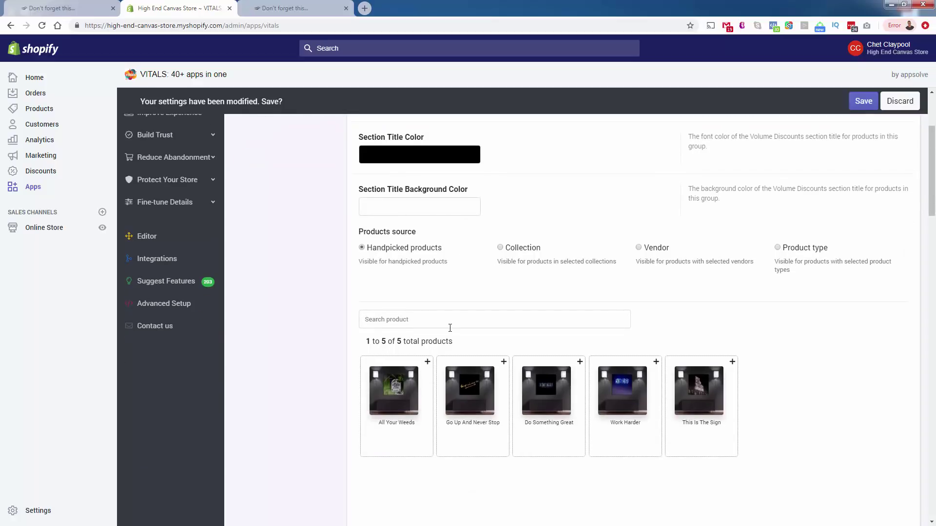
pyautogui.click(502, 249)
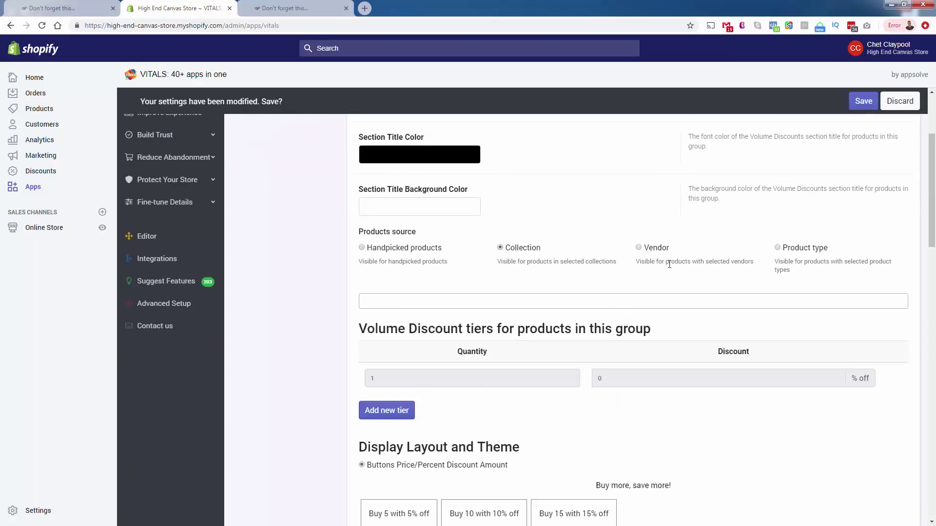
pyautogui.click(641, 250)
pyautogui.click(777, 248)
pyautogui.click(372, 249)
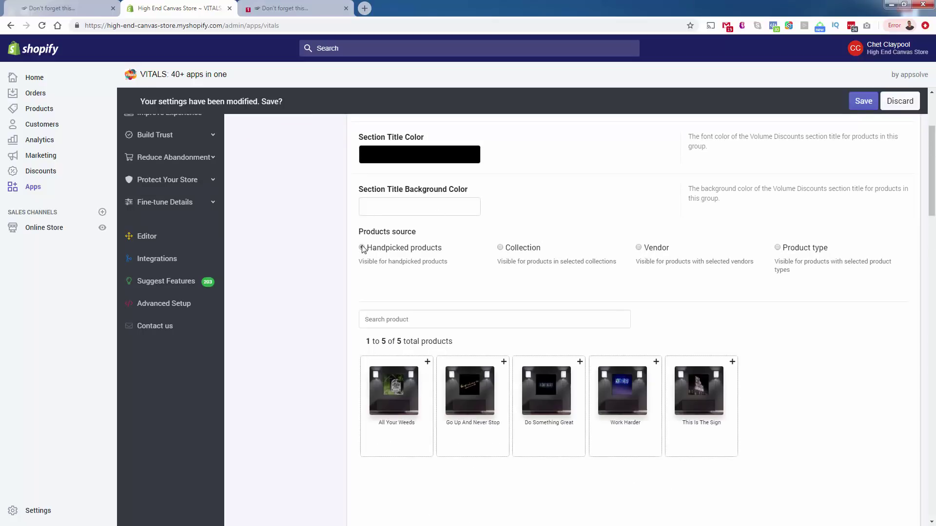
# Add All Your Weeds, Go Up And Never Stop, Do Something Great and Work Harder to the group's handpicked products
pyautogui.click(427, 362)
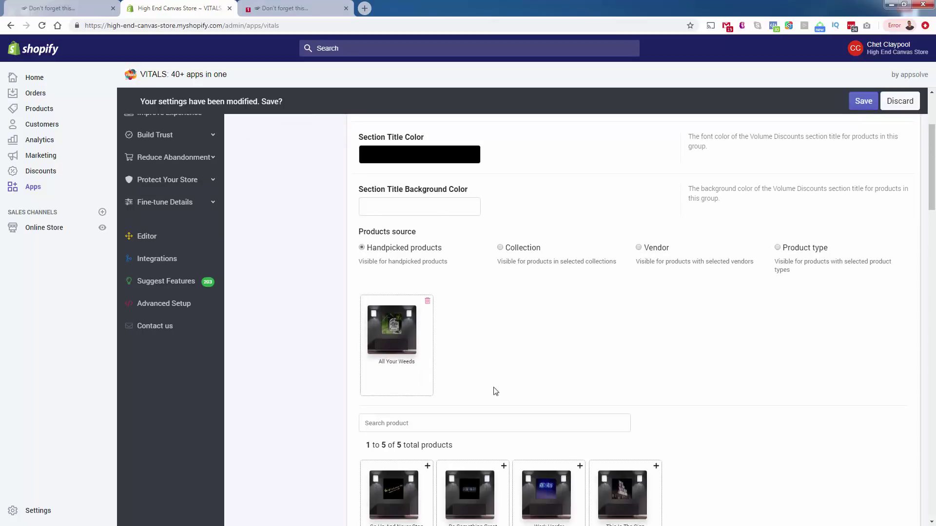
pyautogui.click(427, 467)
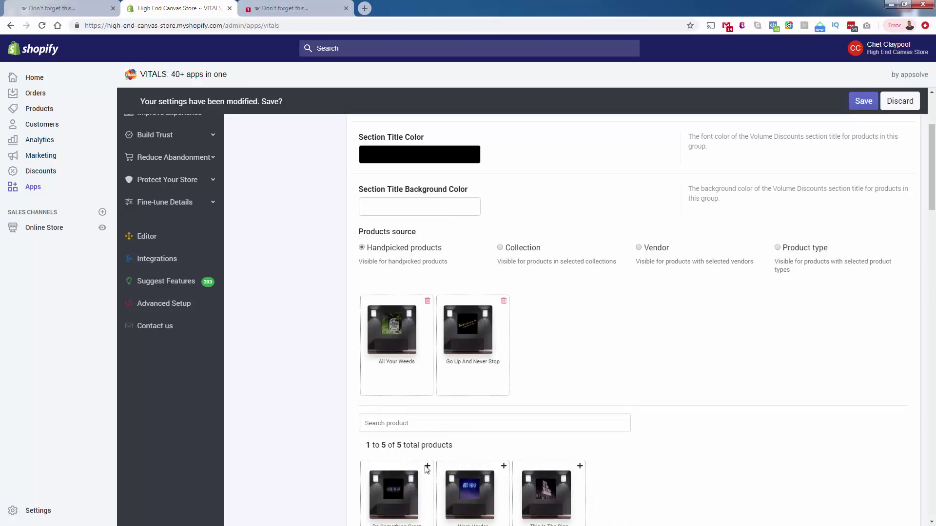
pyautogui.click(428, 467)
pyautogui.click(428, 467)
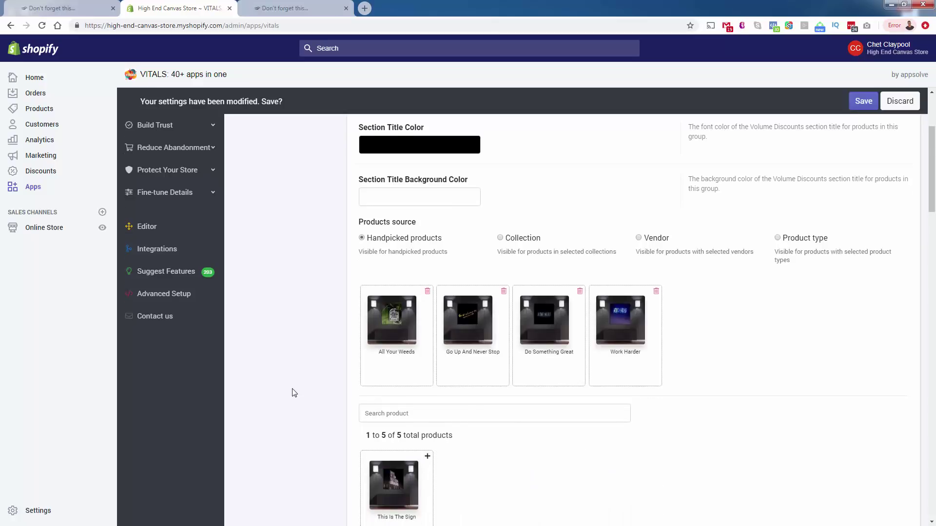
# Add a volume discount tier to the group giving 5% off for a quantity of 2
pyautogui.scroll(-8, 532, 393)
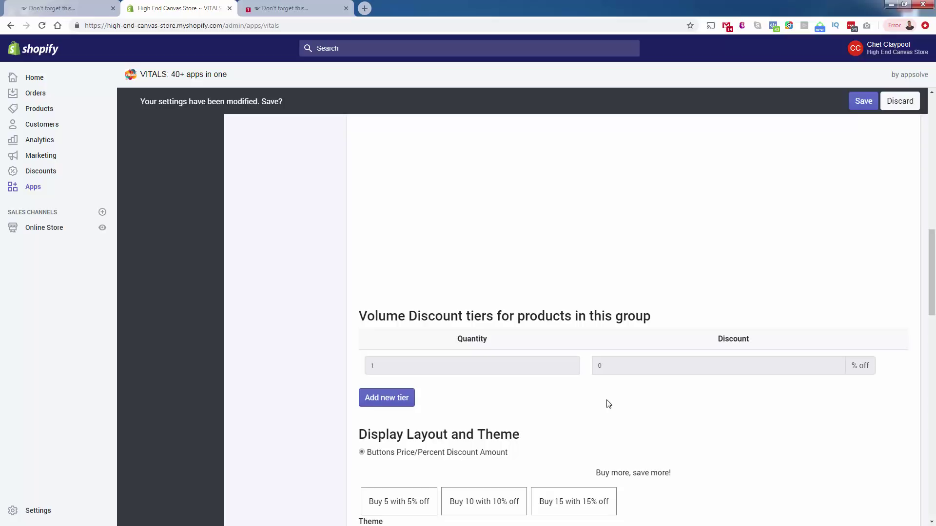
pyautogui.scroll(-1, 609, 404)
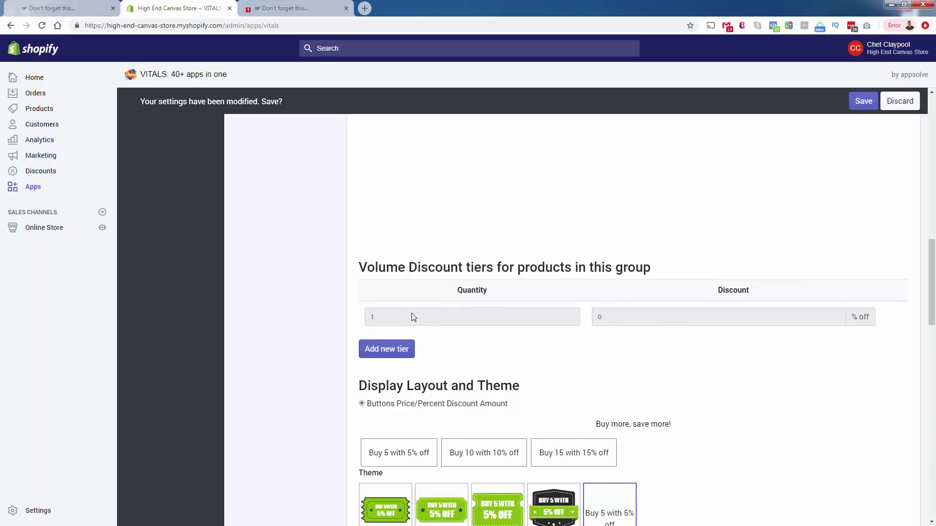
pyautogui.scroll(-1, 416, 328)
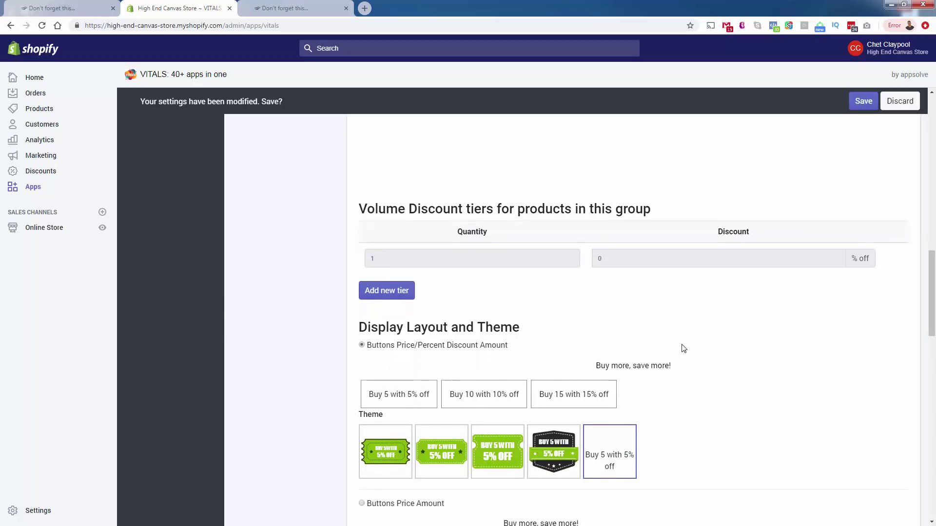
pyautogui.scroll(-1, 684, 349)
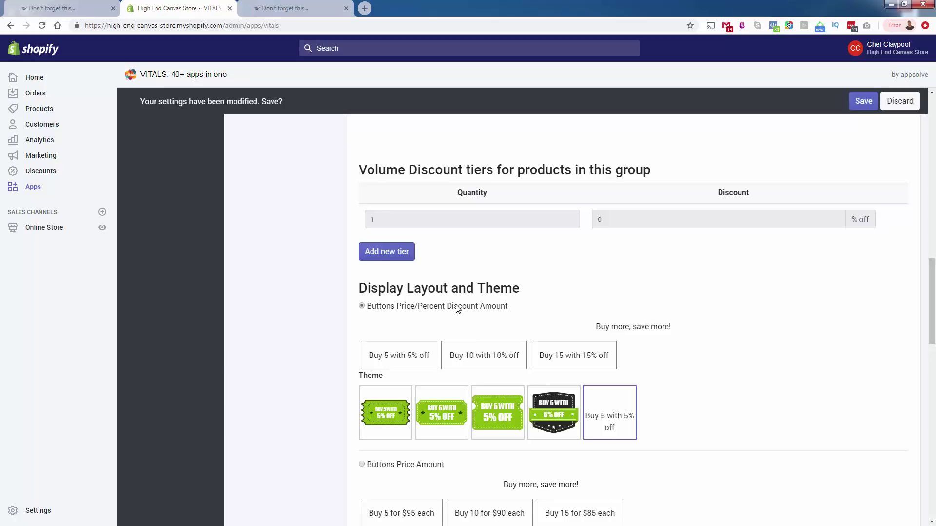
pyautogui.click(390, 301)
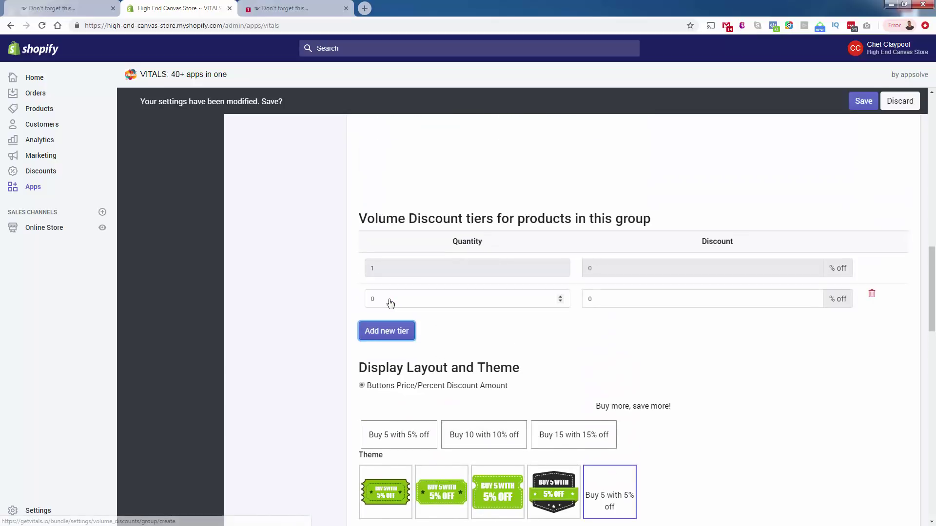
pyautogui.click(389, 303)
pyautogui.write('2')
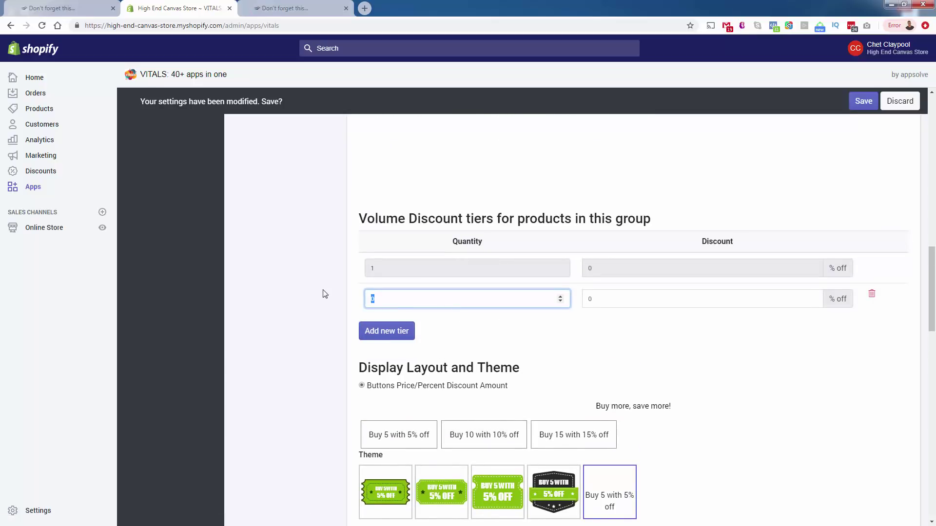
pyautogui.click(620, 298)
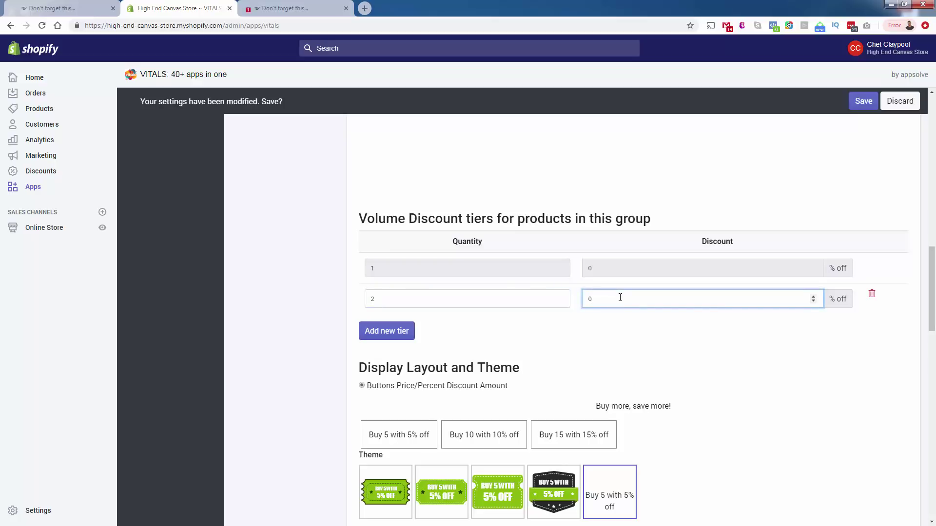
# Add another volume discount tier giving 10% off for a quantity of 3
pyautogui.click(385, 331)
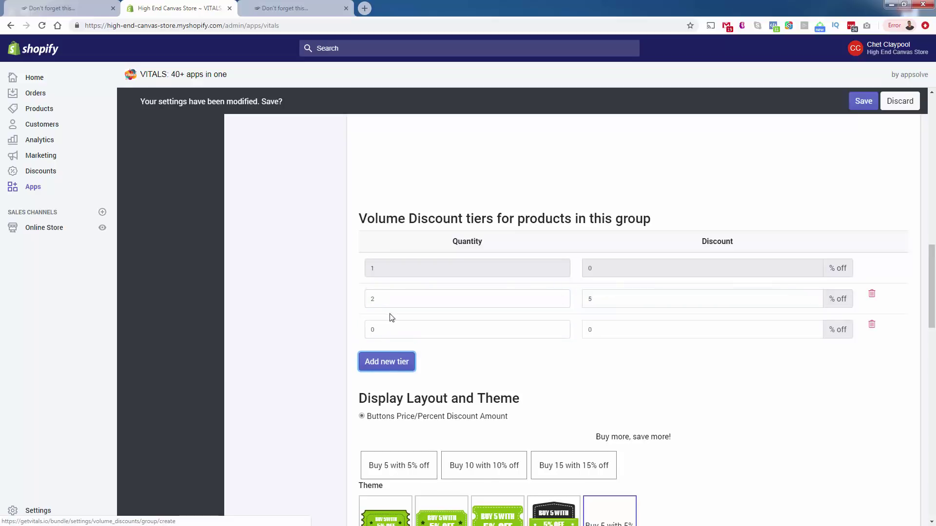
pyautogui.click(502, 329)
pyautogui.write('3')
pyautogui.press('Tab')
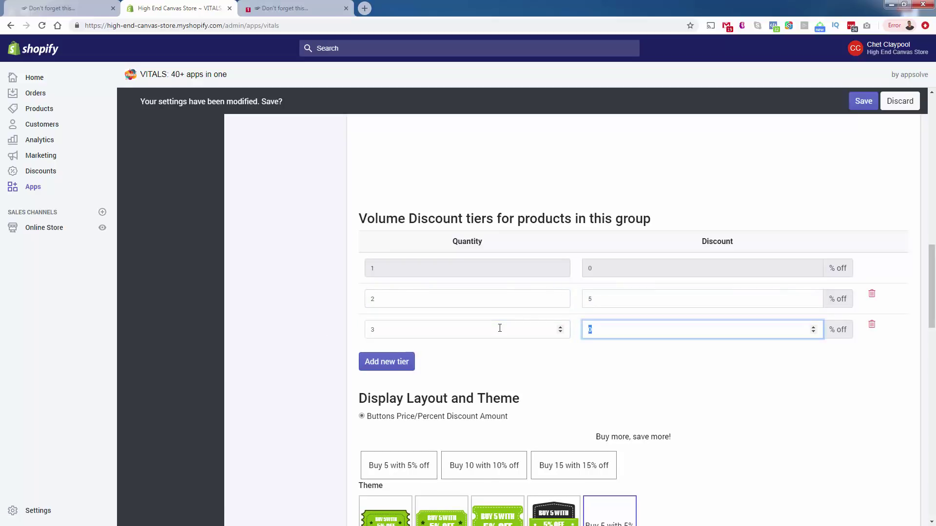
# Add a further volume discount tier giving 20% off for a quantity of 4
pyautogui.click(386, 361)
pyautogui.click(385, 365)
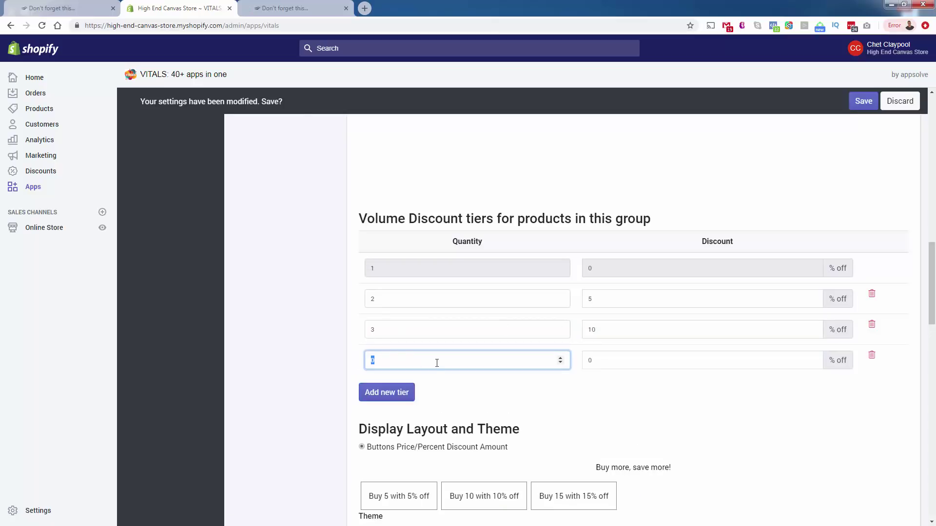
pyautogui.write('4')
pyautogui.click(589, 365)
pyautogui.write('2')
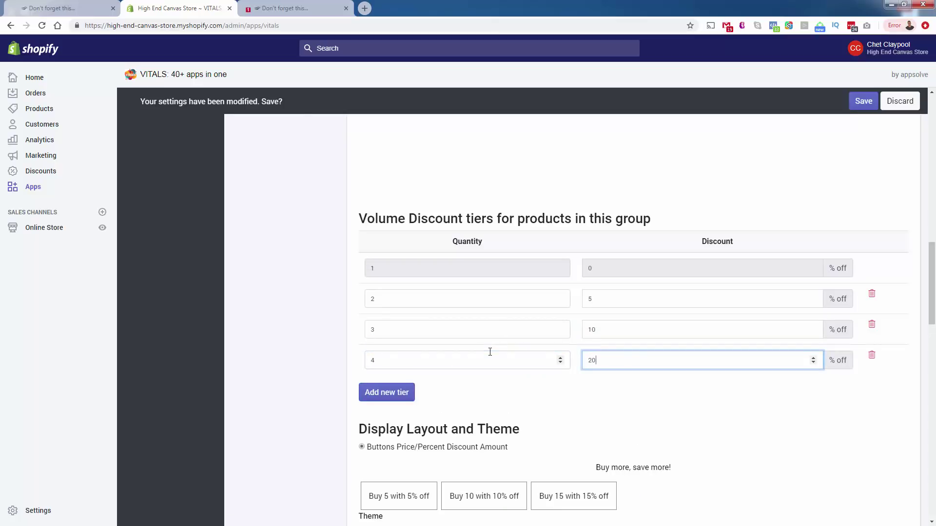
pyautogui.click(806, 429)
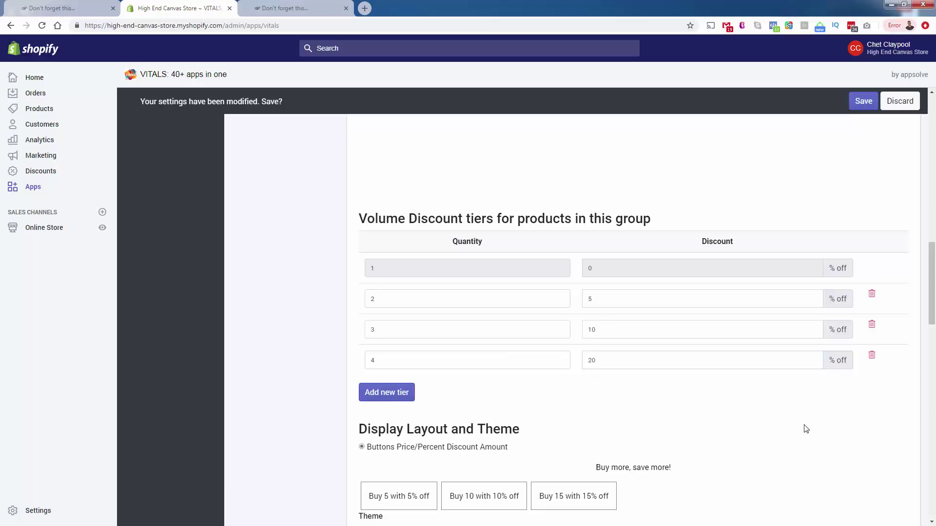
# Set the group's display layout to Full Detailed Tabel Price/Percent Discount Amount and save the group
pyautogui.scroll(-5, 806, 429)
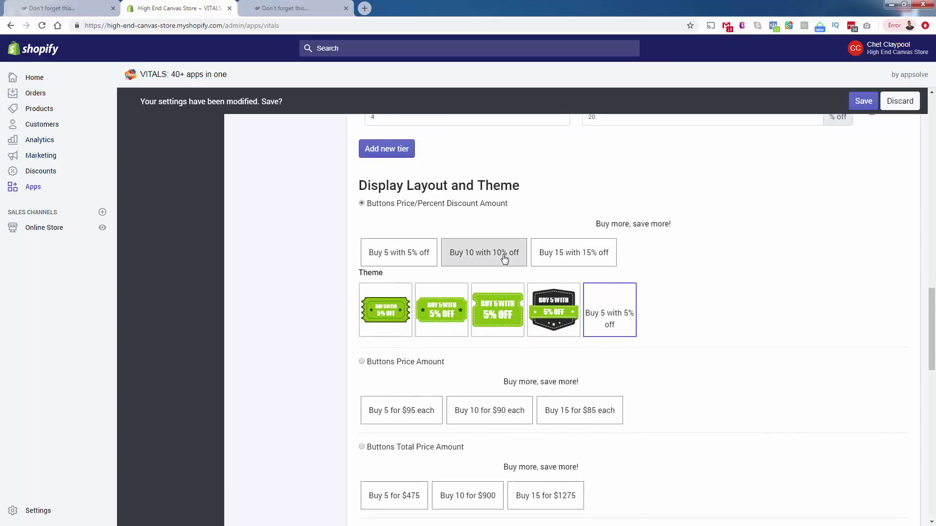
pyautogui.scroll(-4, 504, 258)
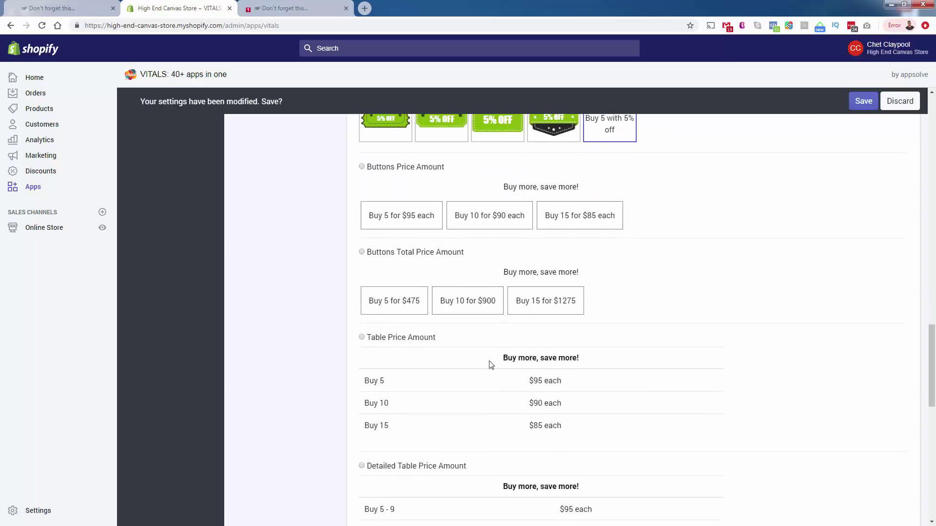
pyautogui.click(362, 337)
pyautogui.scroll(-2, 364, 342)
pyautogui.scroll(-8, 365, 343)
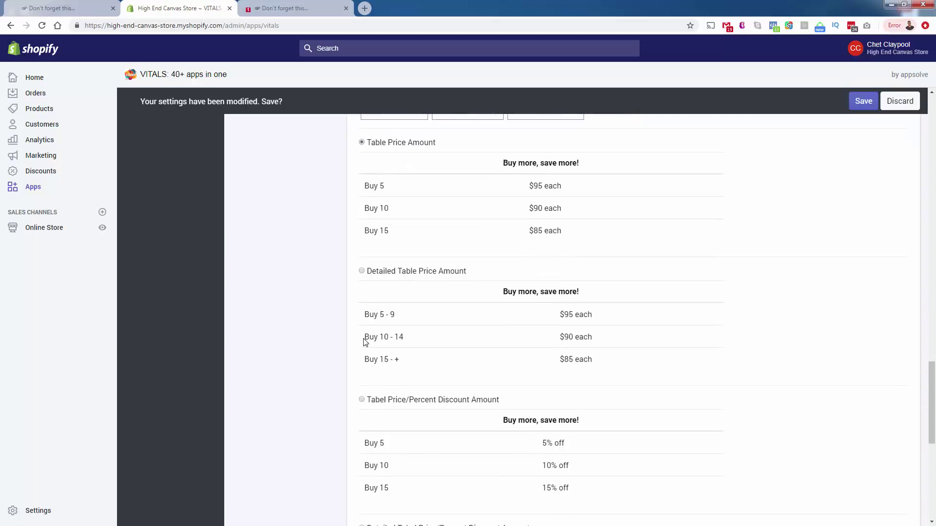
pyautogui.scroll(-2, 366, 342)
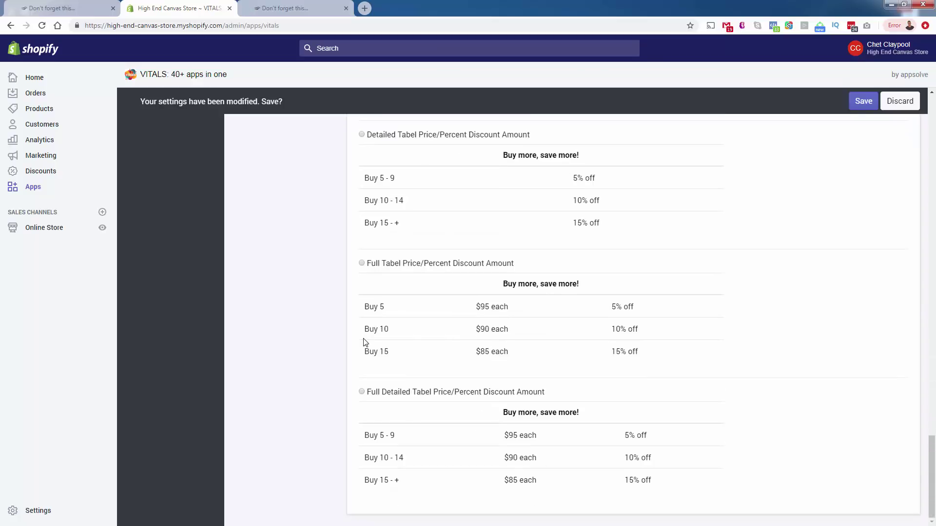
pyautogui.click(361, 393)
pyautogui.click(861, 103)
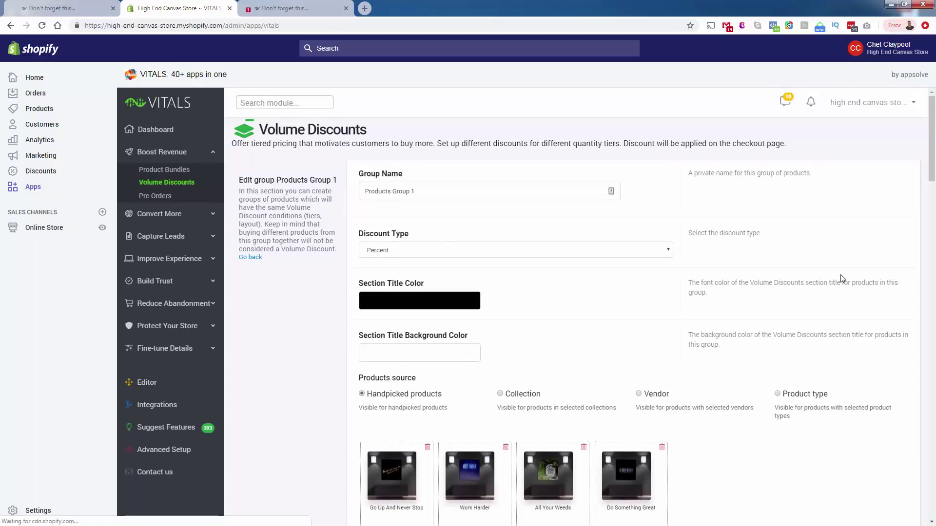
# Review the saved group's products and layout options, as well as the global settings of the Volume Discounts module
pyautogui.scroll(-15, 613, 386)
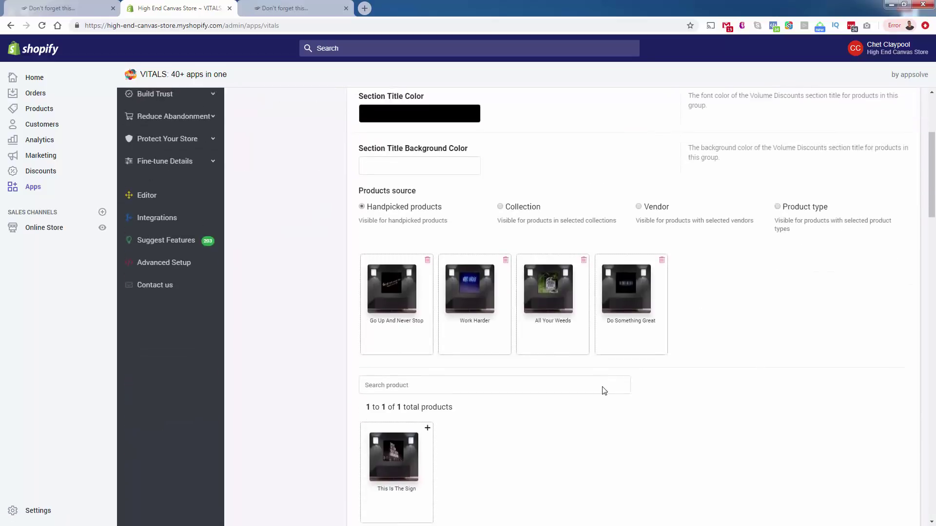
pyautogui.scroll(-20, 604, 391)
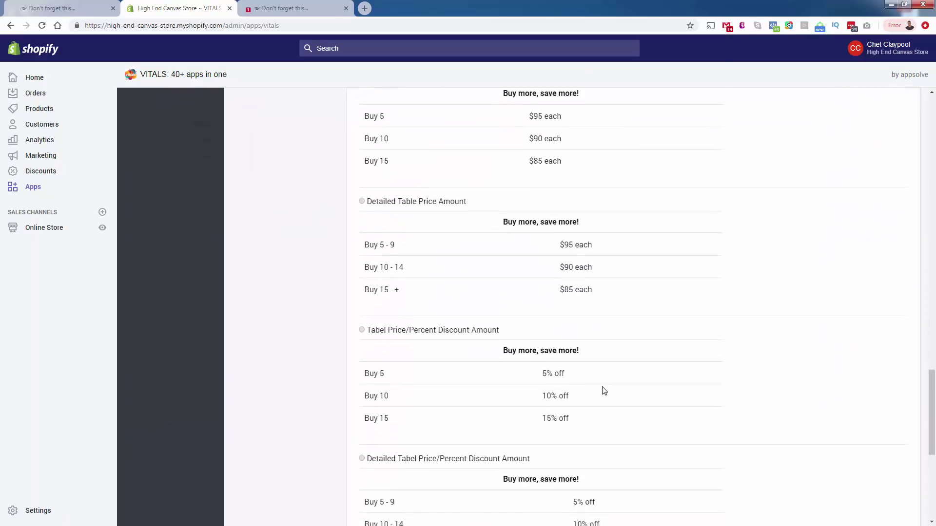
pyautogui.scroll(20, 604, 391)
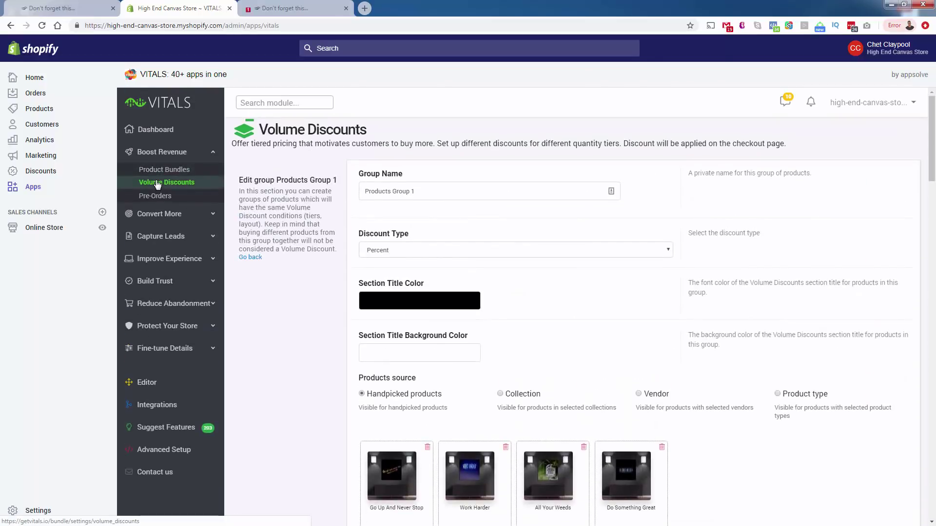
pyautogui.click(157, 183)
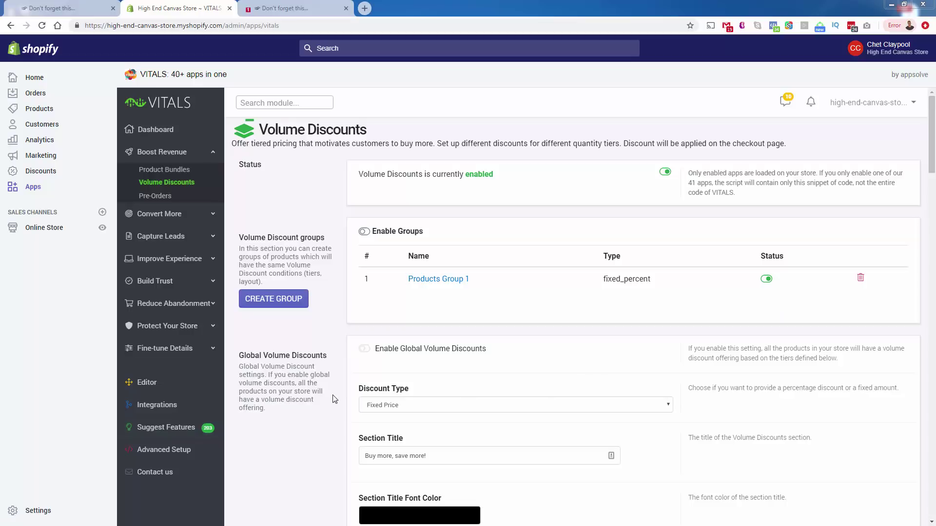
pyautogui.scroll(-4, 309, 413)
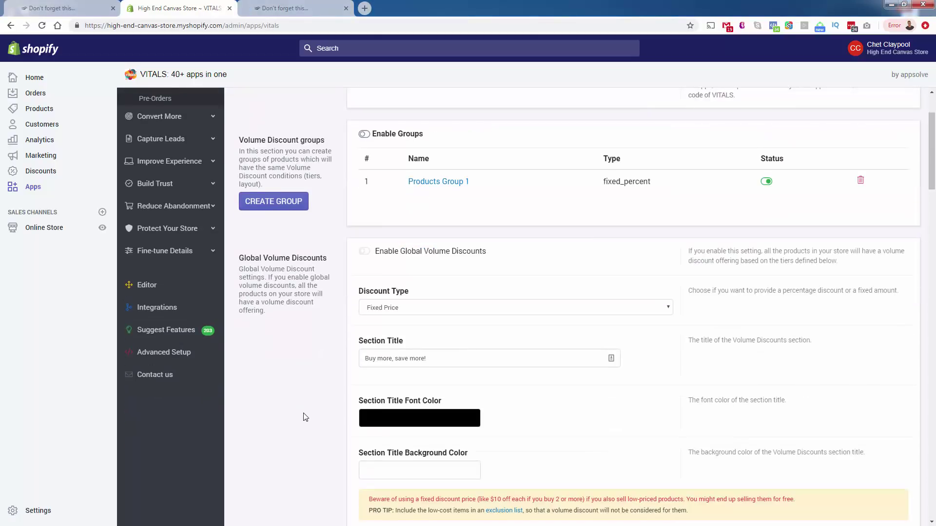
pyautogui.scroll(-12, 302, 415)
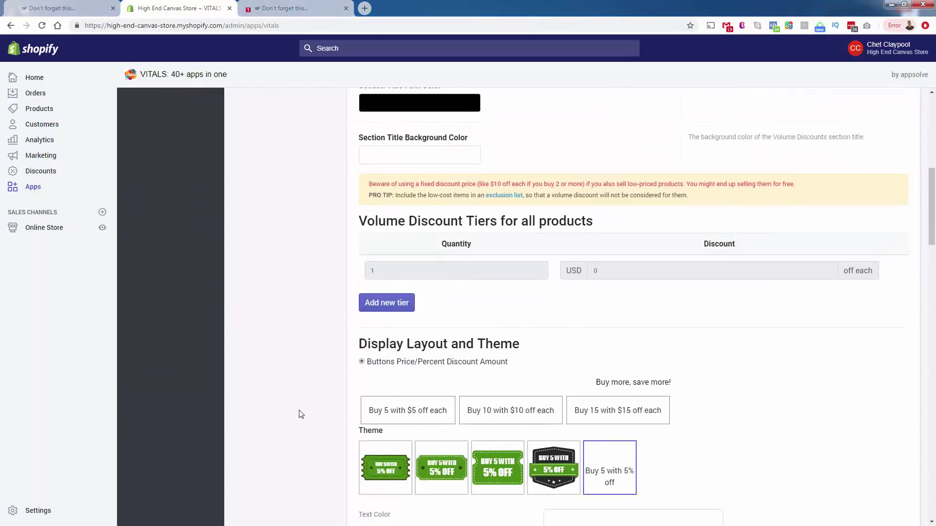
pyautogui.scroll(-15, 299, 415)
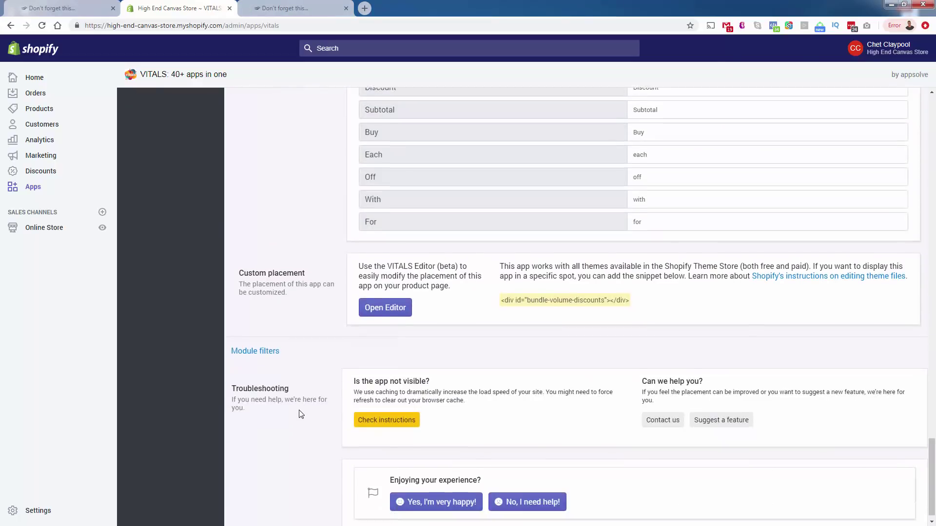
# On the storefront, open Go Up And Never Stop, add its Buy 4 with 20% off offer to the cart and return to Vitals
pyautogui.click(393, 296)
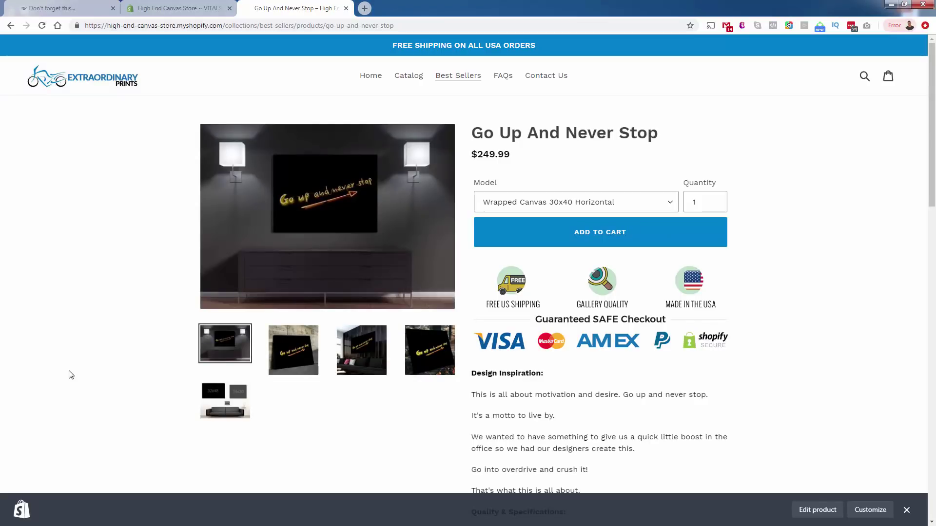
pyautogui.scroll(-6, 445, 380)
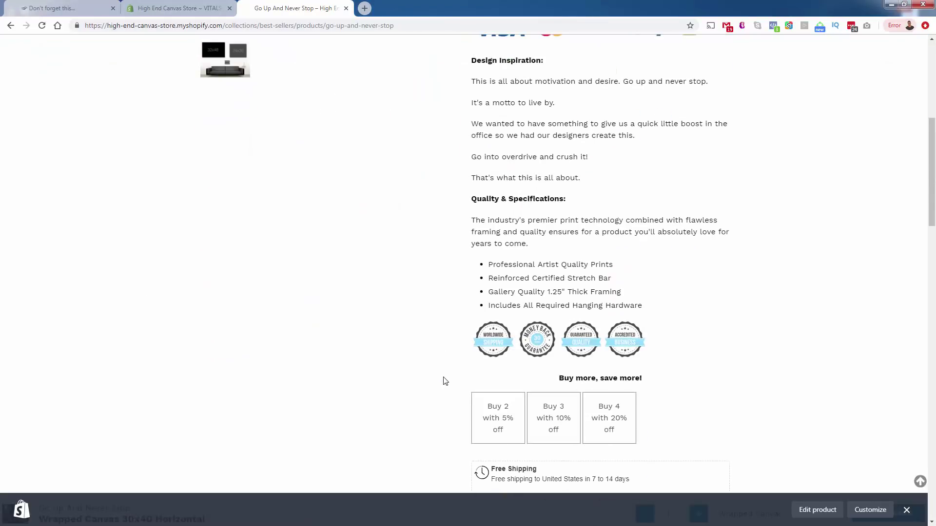
pyautogui.scroll(-2, 445, 380)
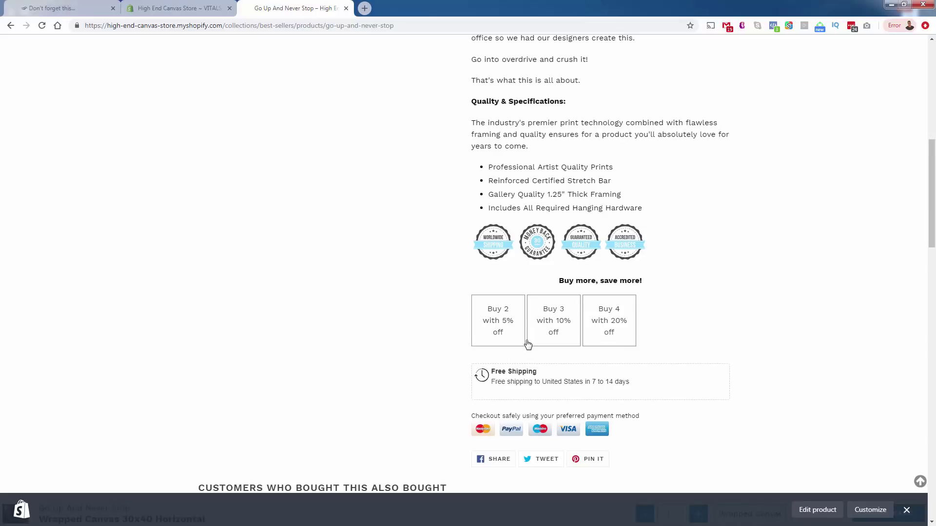
pyautogui.scroll(10, 468, 297)
pyautogui.scroll(-6, 468, 298)
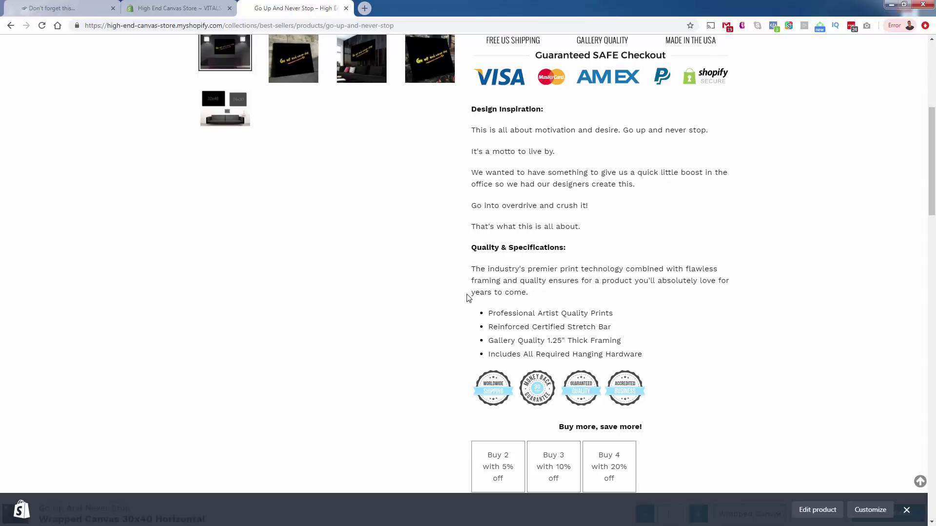
pyautogui.scroll(-2, 467, 298)
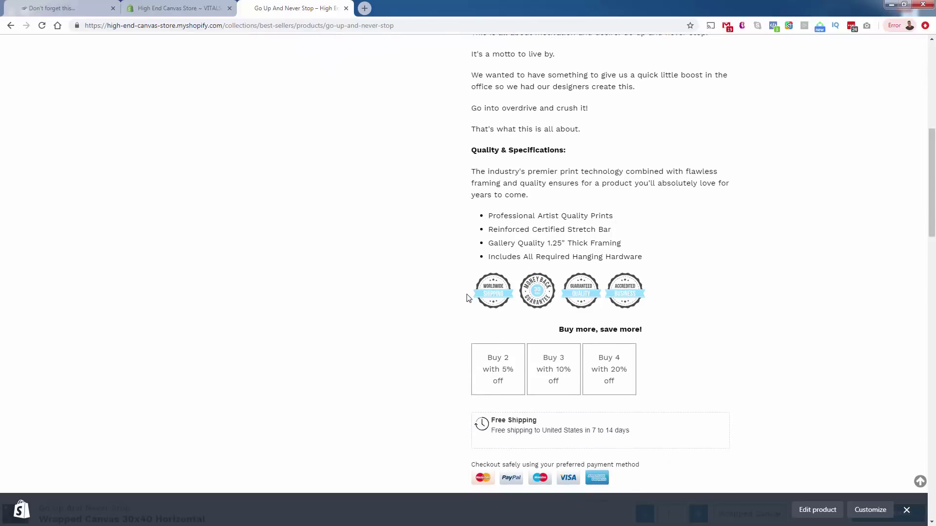
pyautogui.click(619, 372)
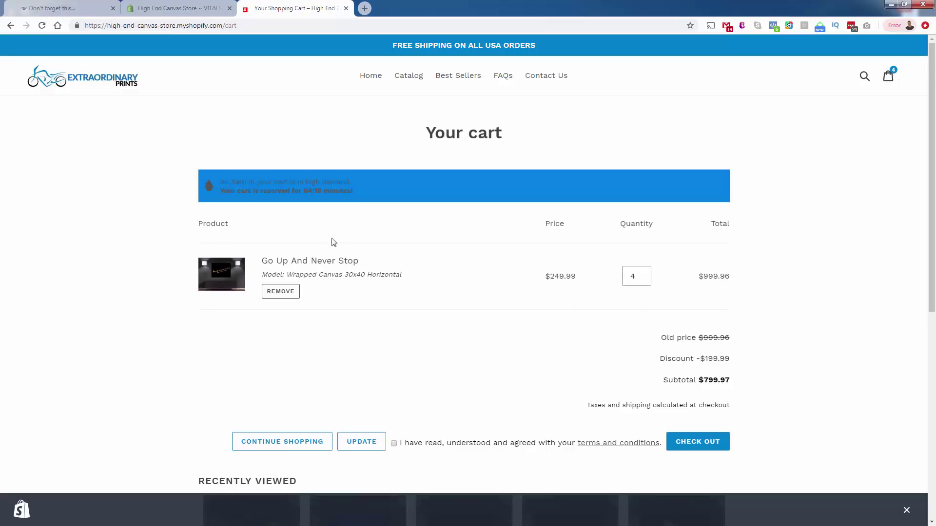
pyautogui.hotkey('ctrl', 'shift', 'Tab')
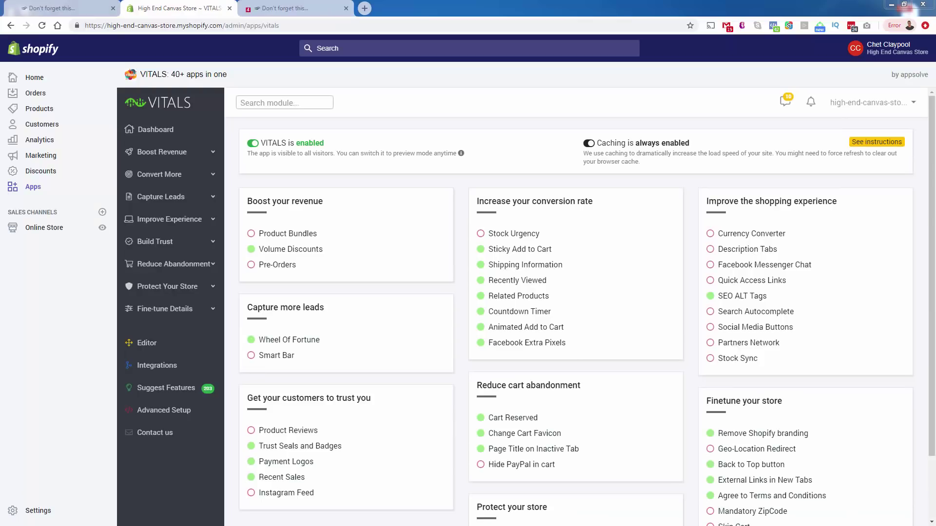